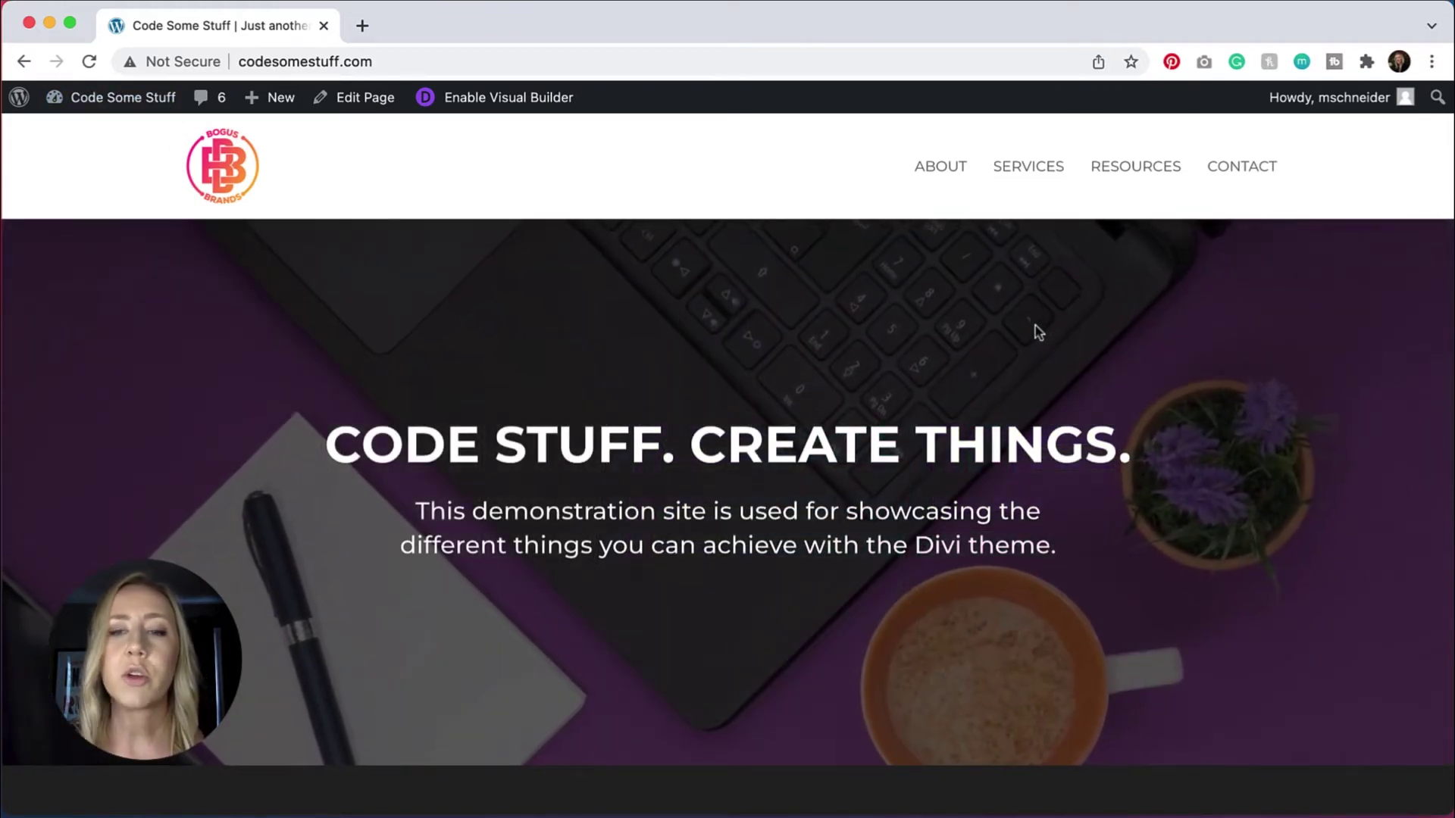
Open the Services page, reload it twice, then launch the Theme Customizer from the admin bar.
{"action": "left_click", "coordinate": [1033, 173]}
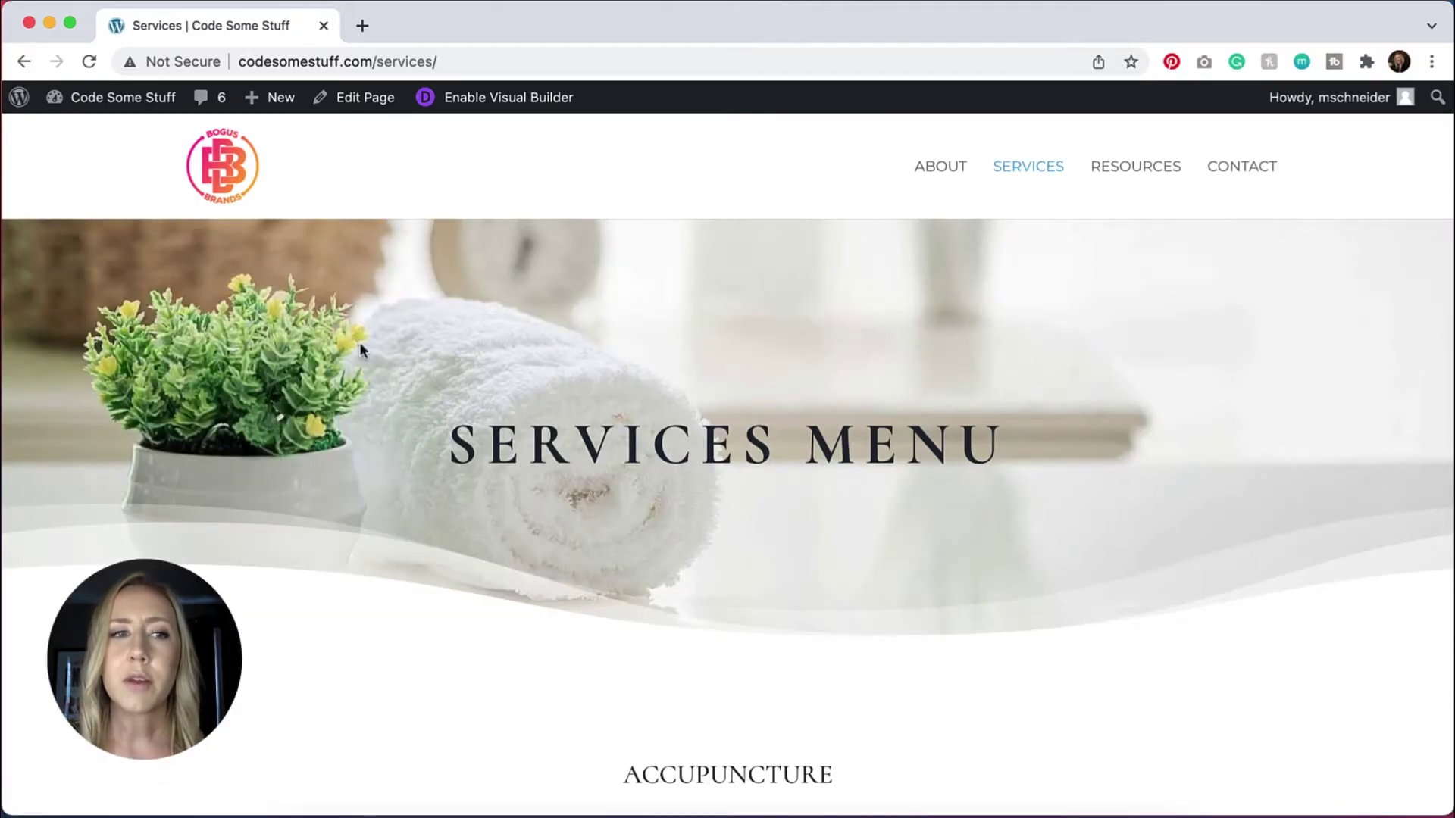
{"action": "left_click", "coordinate": [88, 61]}
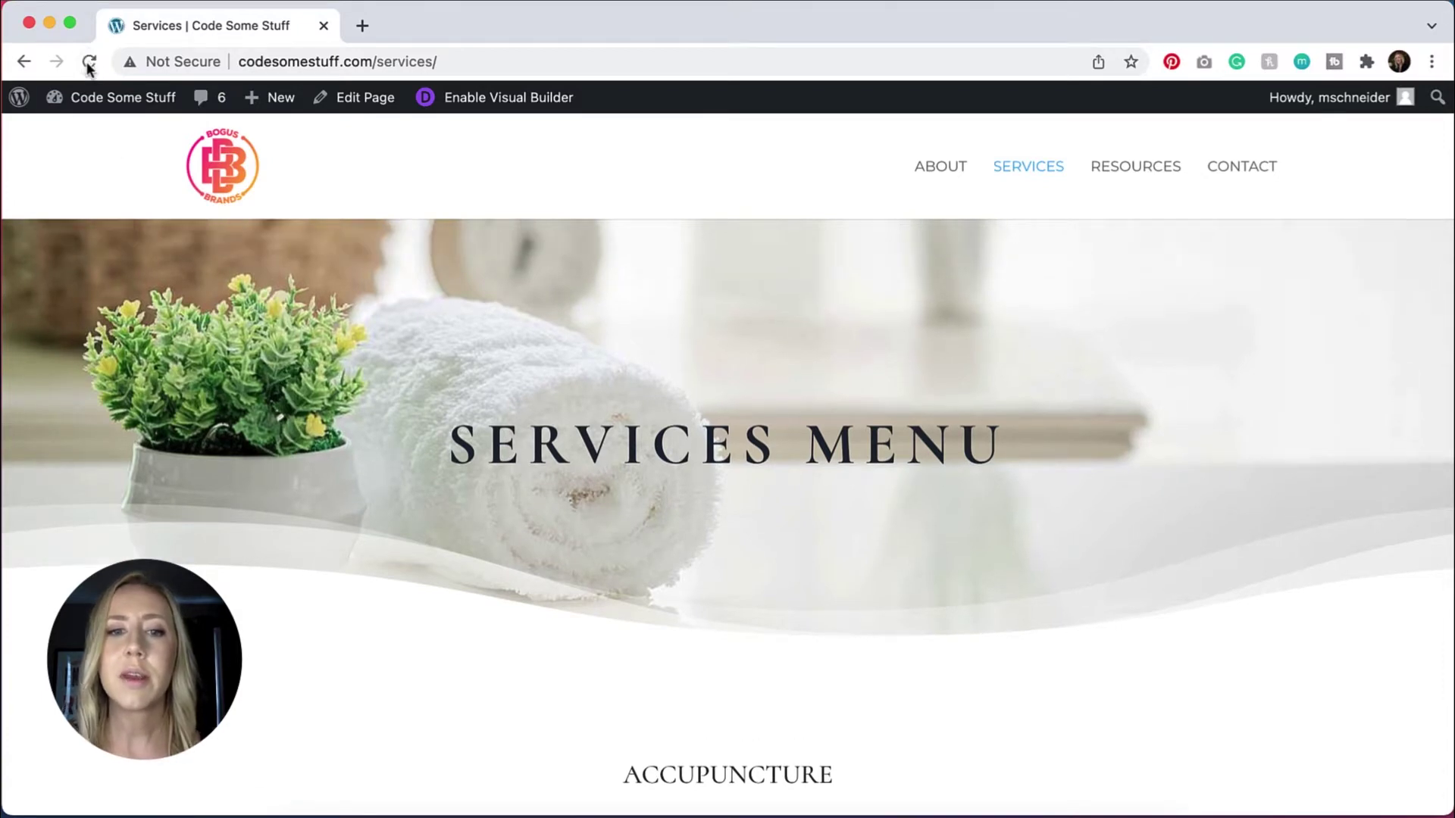
{"action": "left_click", "coordinate": [89, 61]}
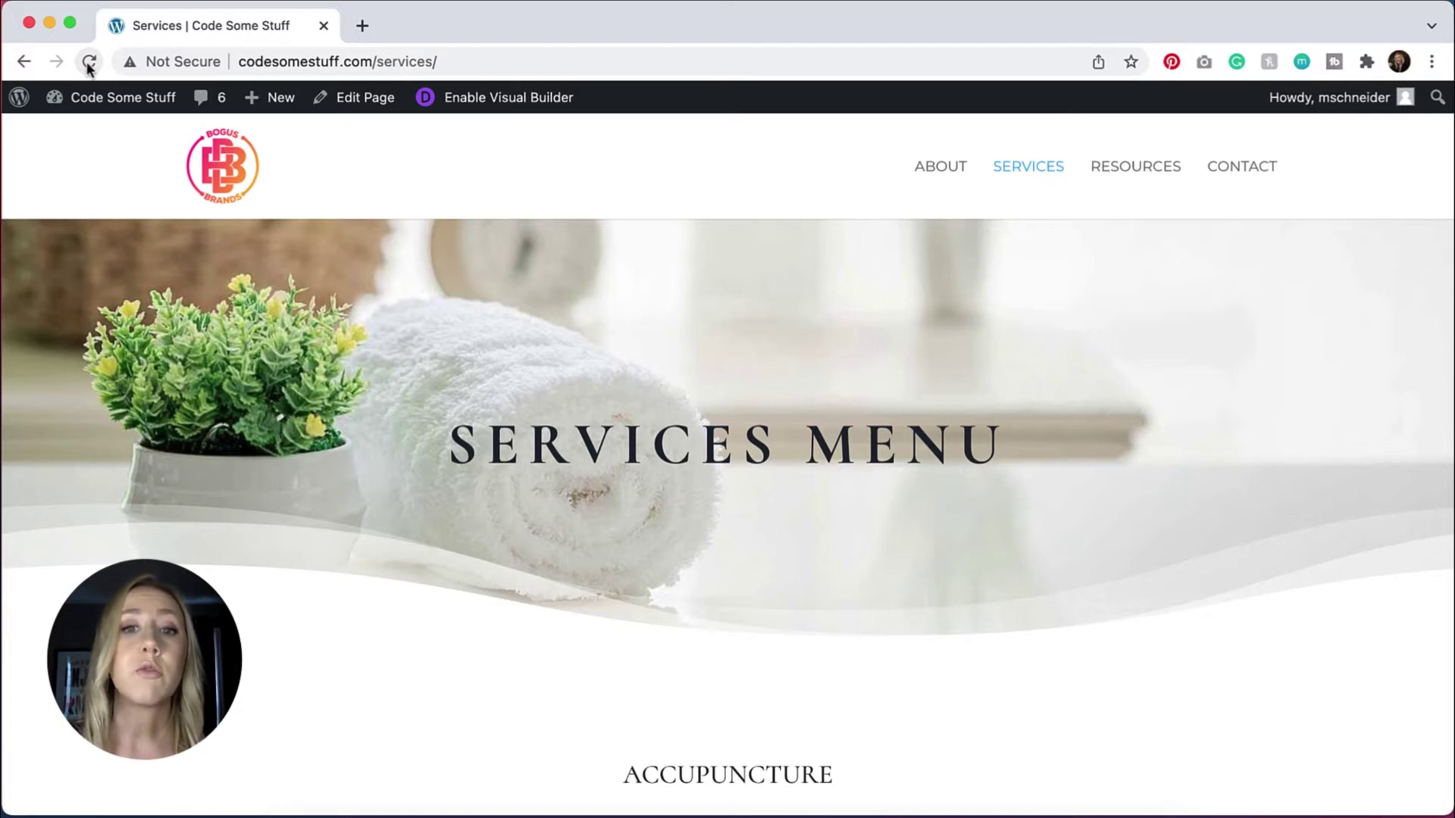
{"action": "mouse_move", "coordinate": [137, 106]}
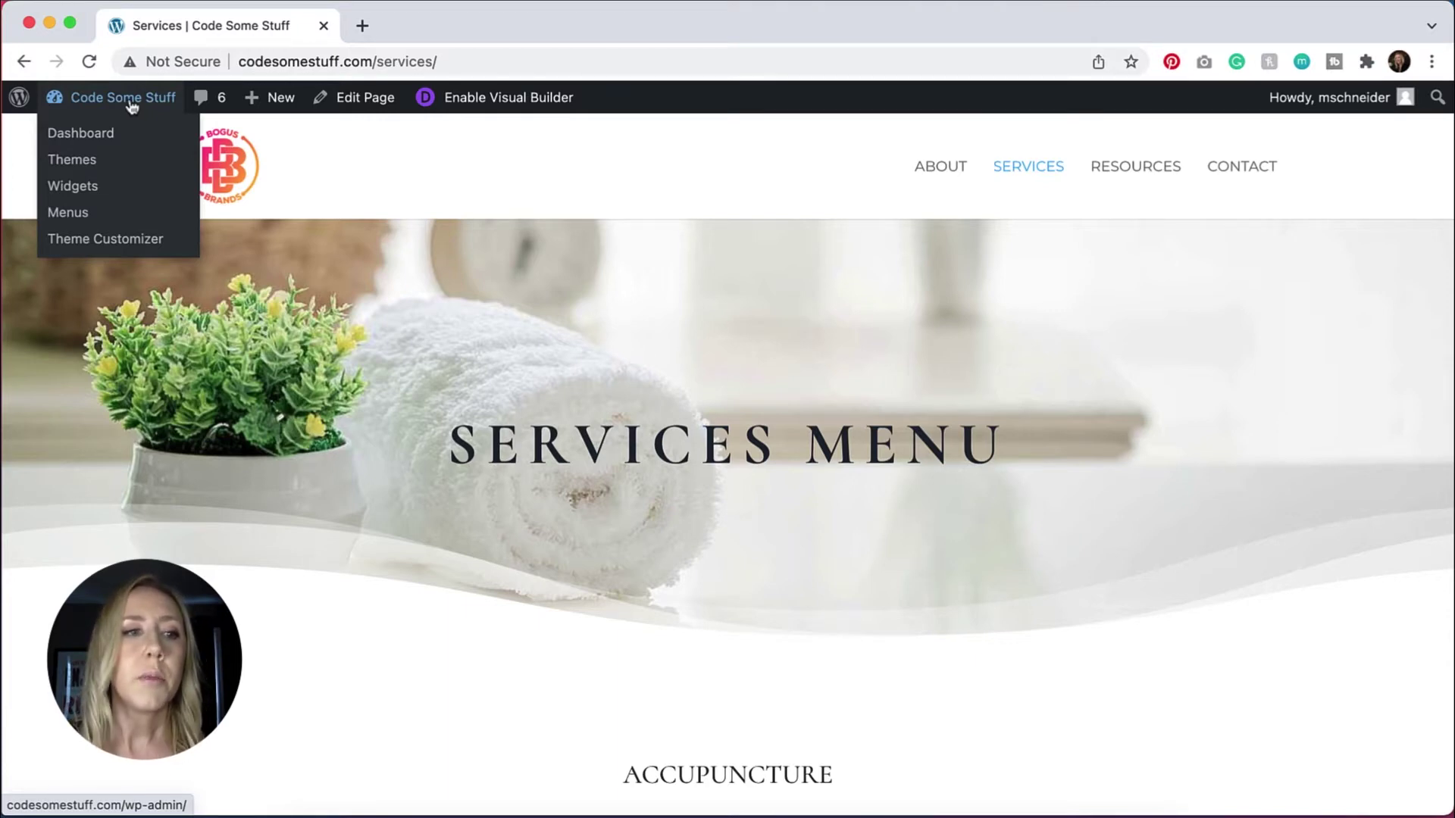
{"action": "left_click", "coordinate": [110, 240]}
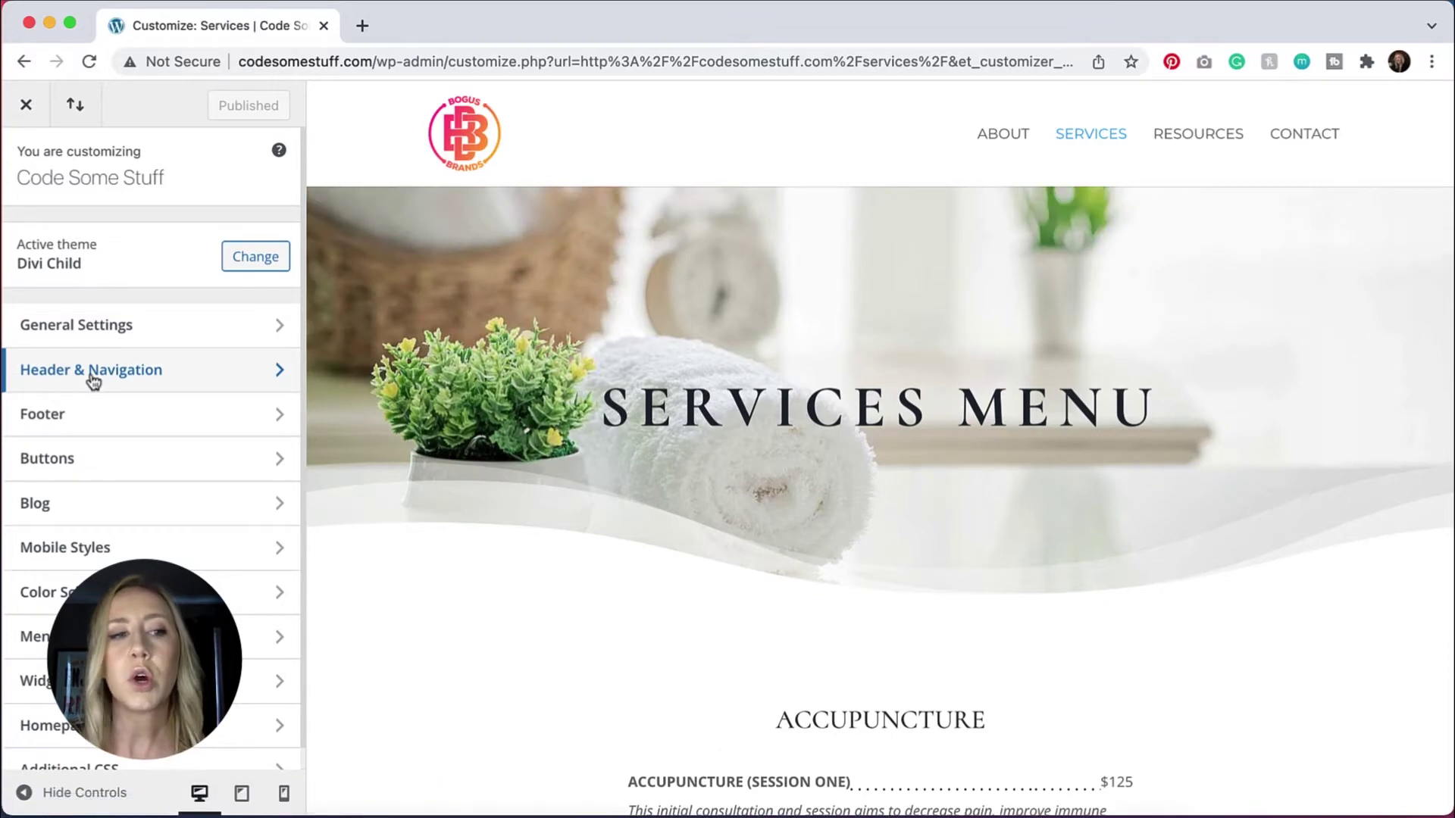
Preview Primary Menu Bar height 100 and logo max height 84, then exit the Customizer unpublished.
{"action": "left_click", "coordinate": [93, 371]}
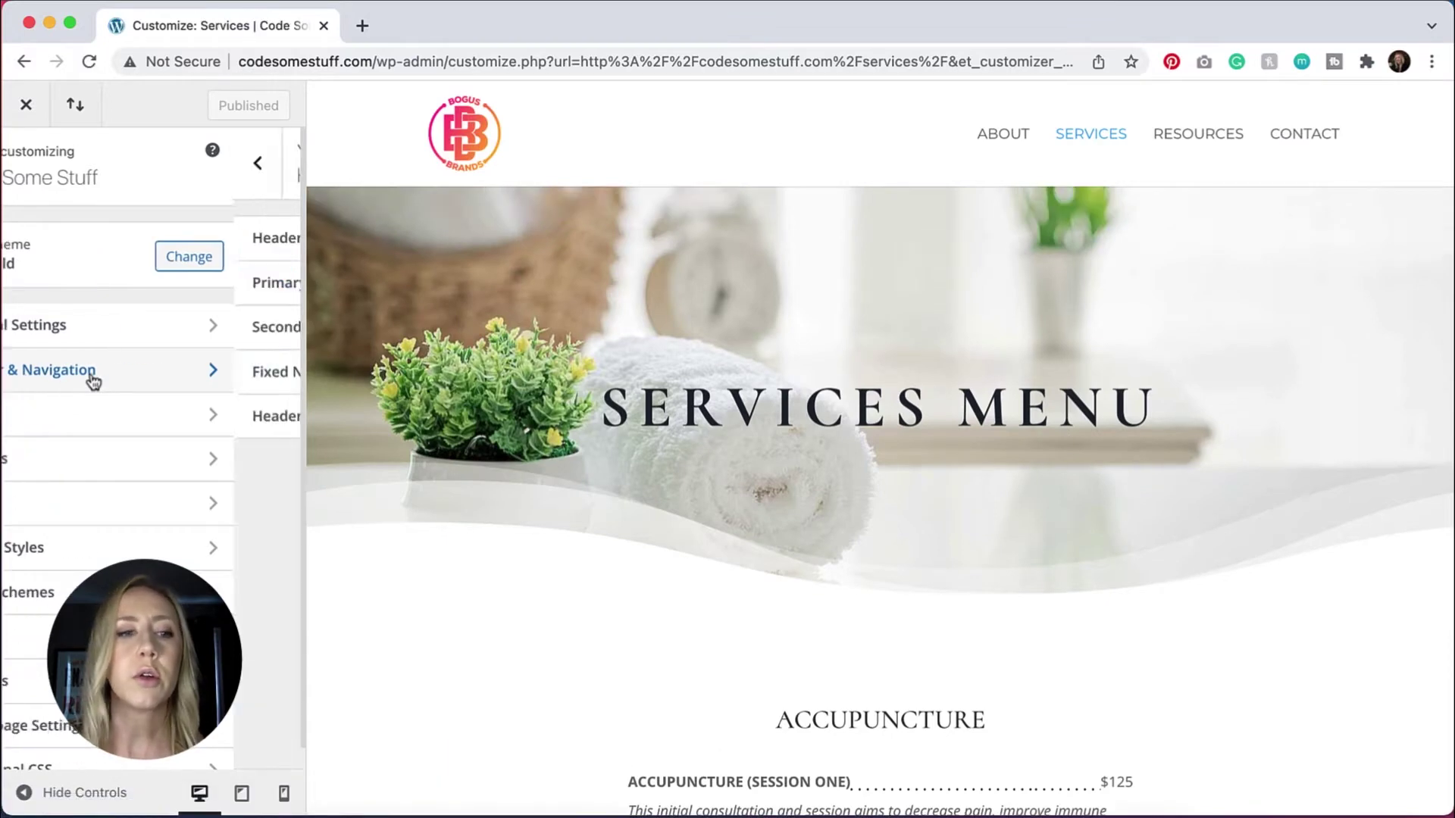
{"action": "left_click", "coordinate": [126, 295]}
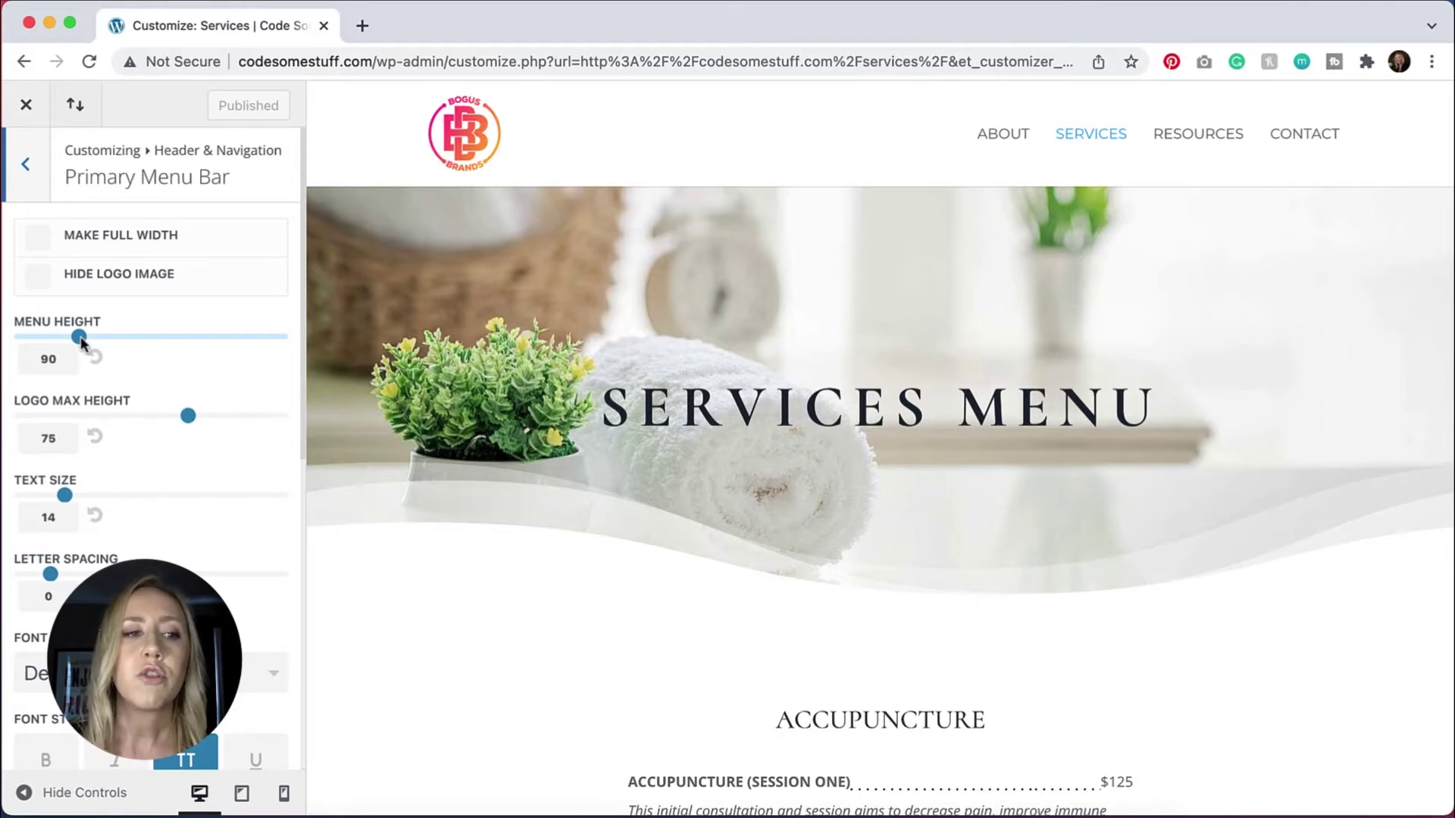
{"action": "mouse_move", "coordinate": [80, 339]}
{"action": "left_mouse_down"}
{"action": "mouse_move", "coordinate": [131, 345]}
{"action": "mouse_move", "coordinate": [88, 338]}
{"action": "left_mouse_up"}
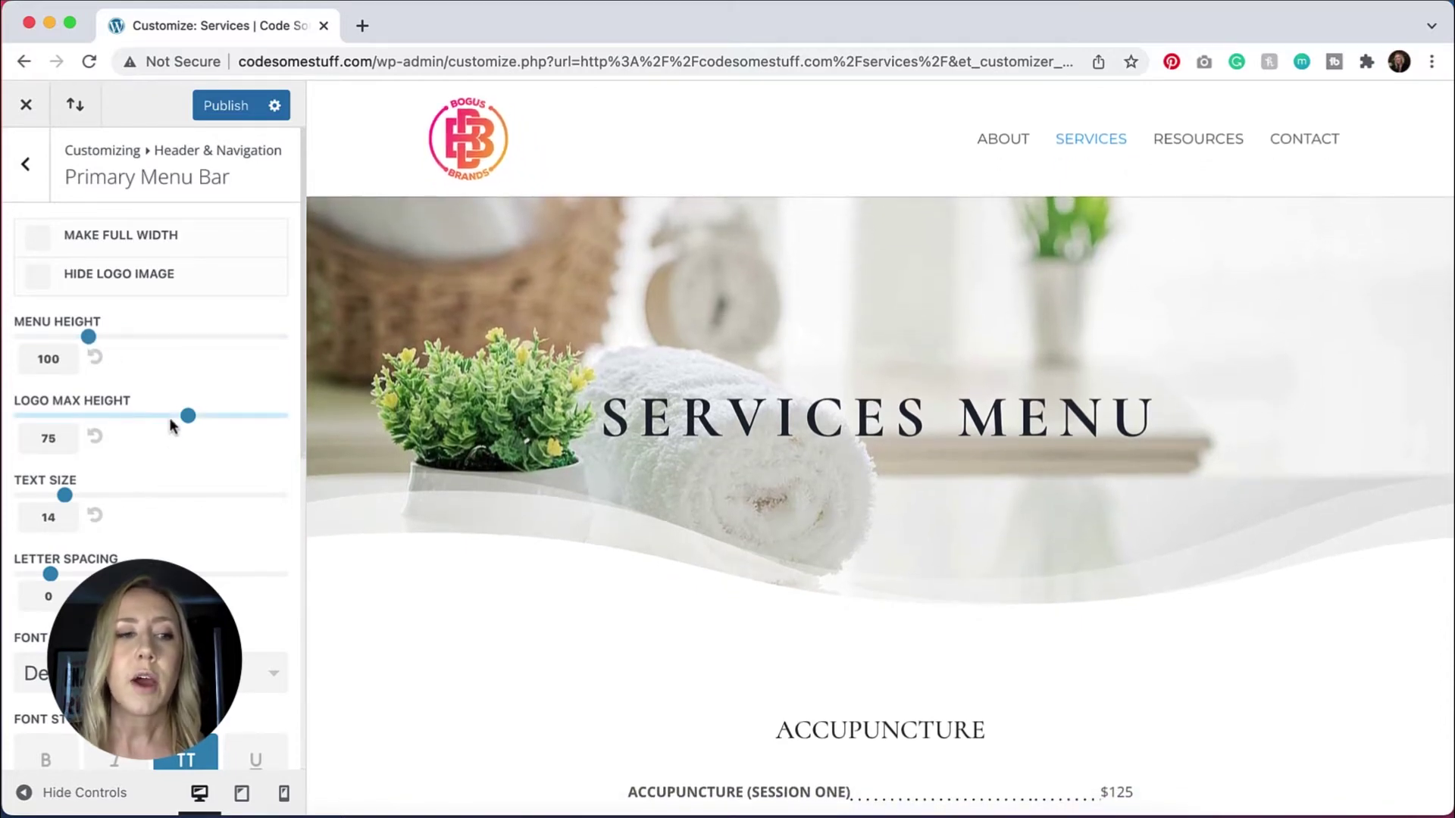
{"action": "left_click_drag", "start_coordinate": [187, 417], "coordinate": [221, 416]}
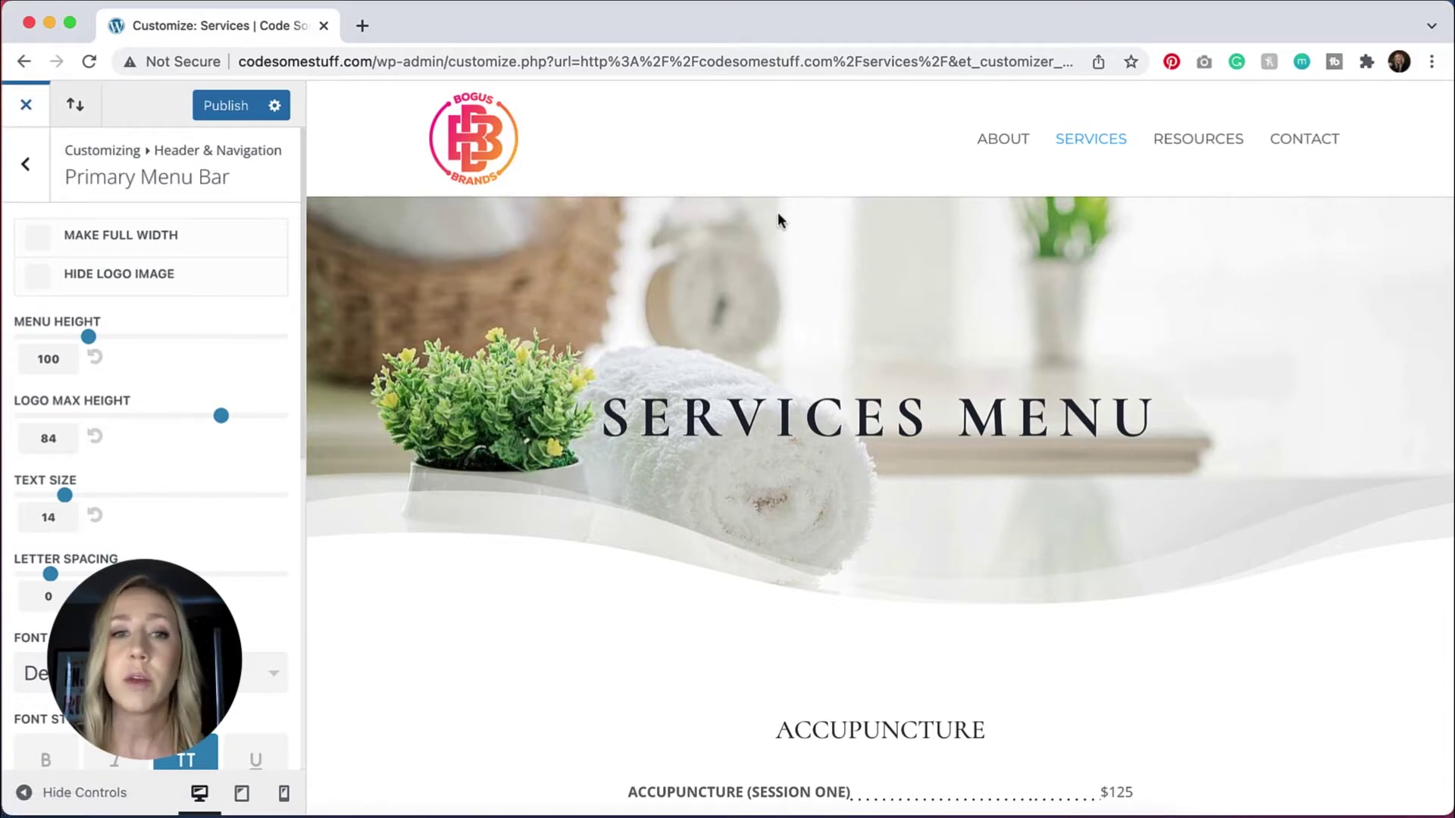
{"action": "left_click", "coordinate": [26, 105]}
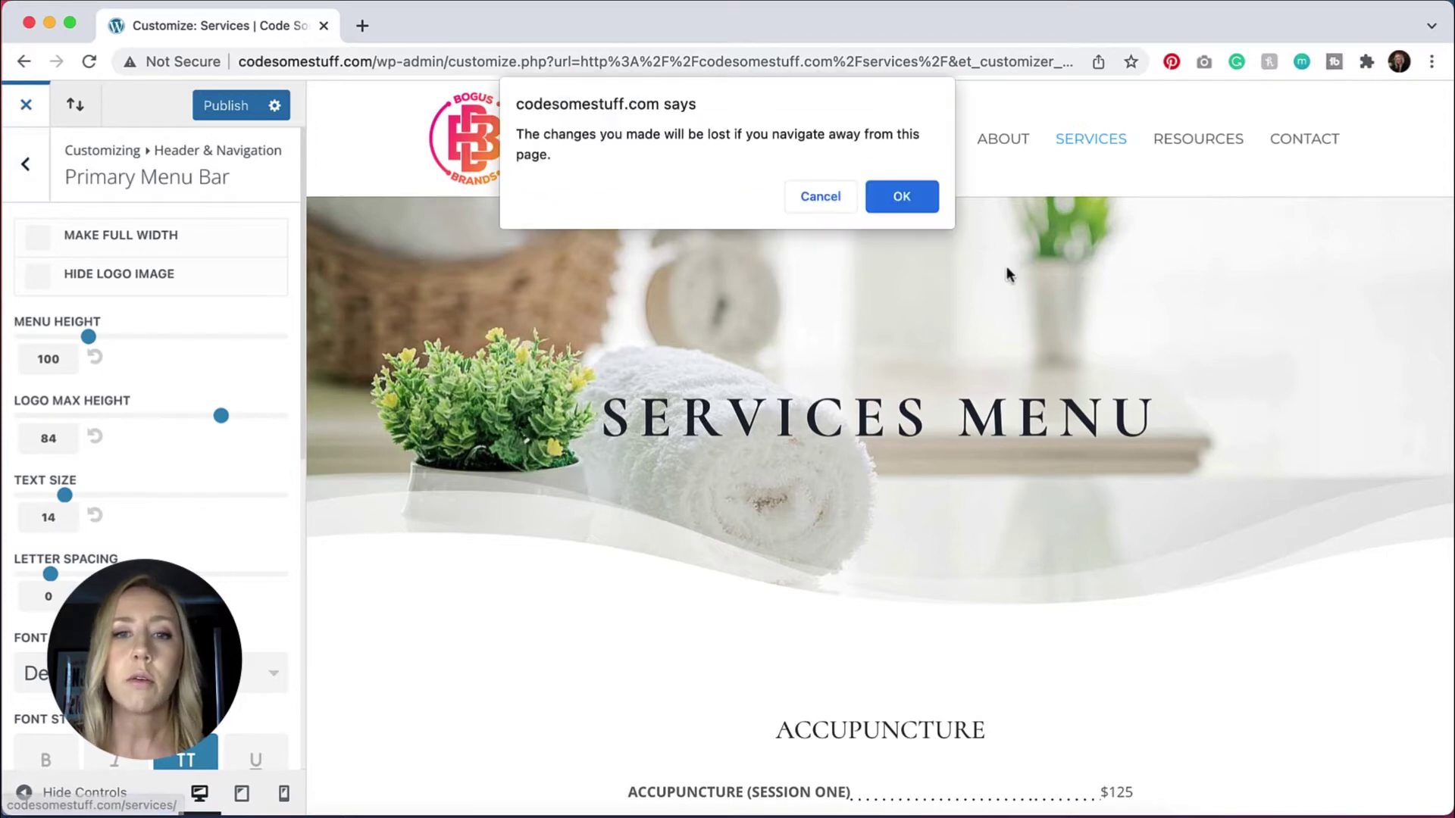
Discard the unpublished Customizer changes and go from the Dashboard to Divi > Theme Builder.
{"action": "left_click", "coordinate": [901, 197]}
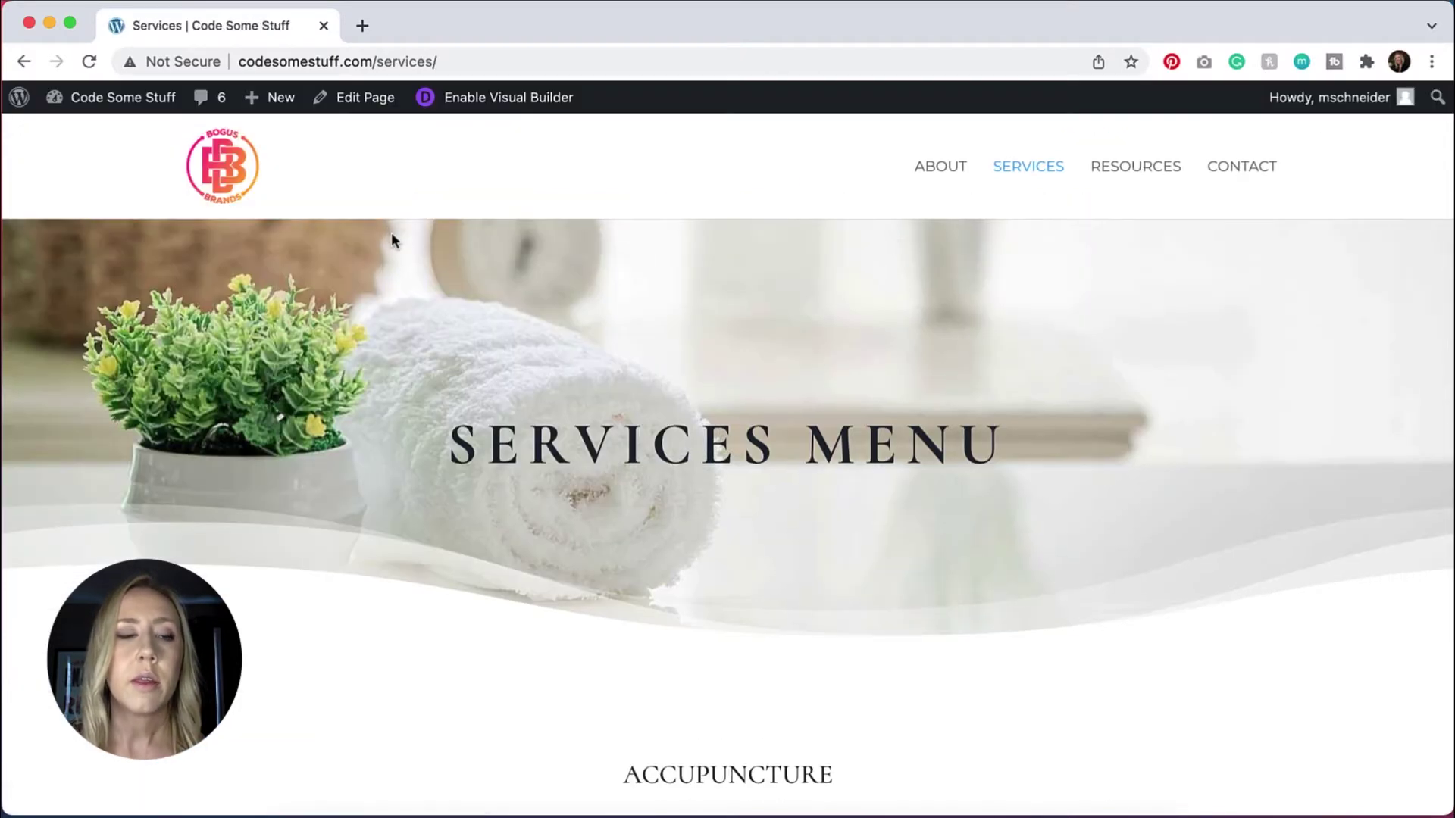
{"action": "left_click", "coordinate": [127, 110]}
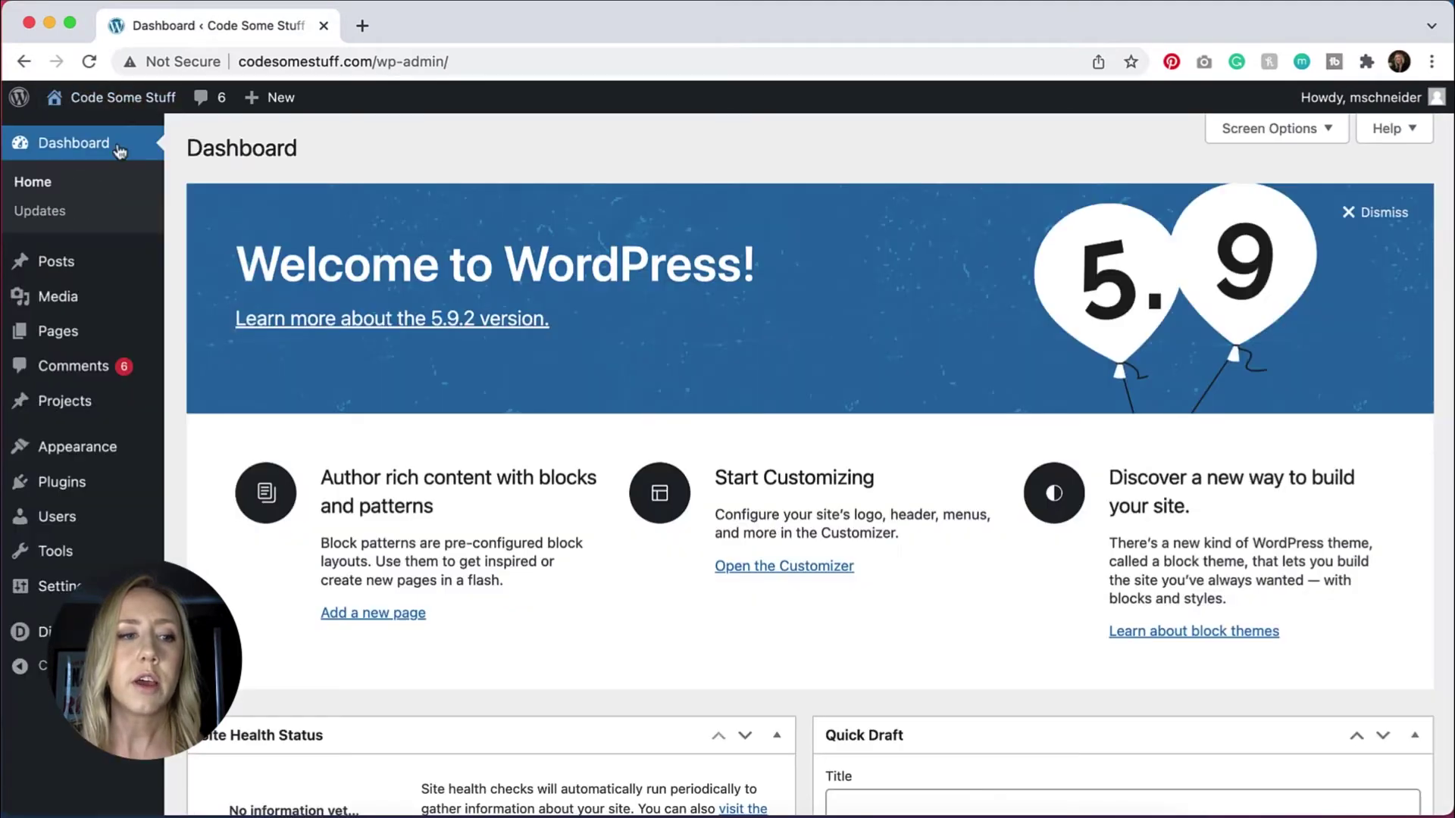
{"action": "mouse_move", "coordinate": [30, 601]}
{"action": "mouse_move", "coordinate": [62, 638]}
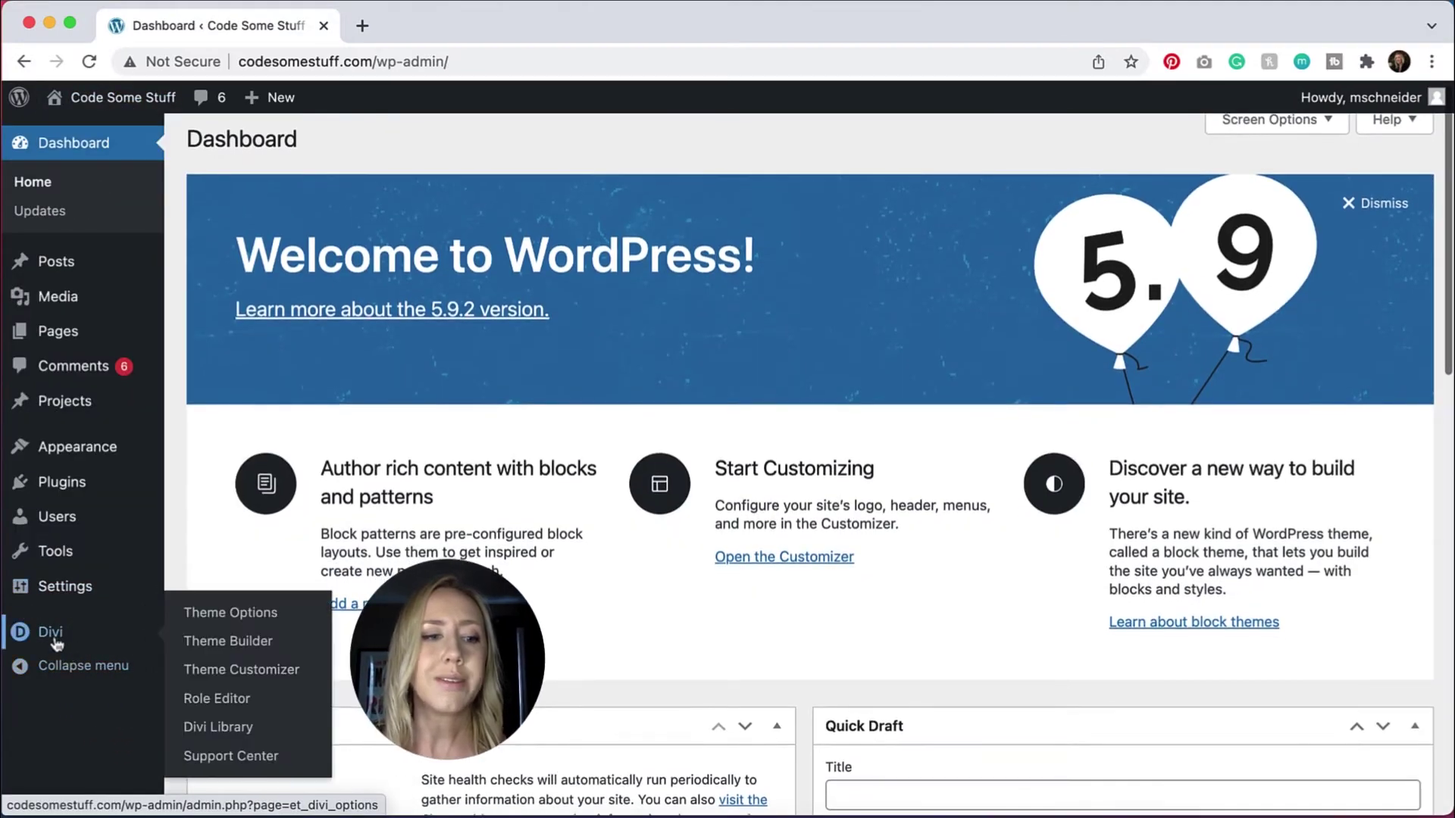
{"action": "scroll", "coordinate": [220, 648], "scroll_direction": "up", "scroll_amount": 1}
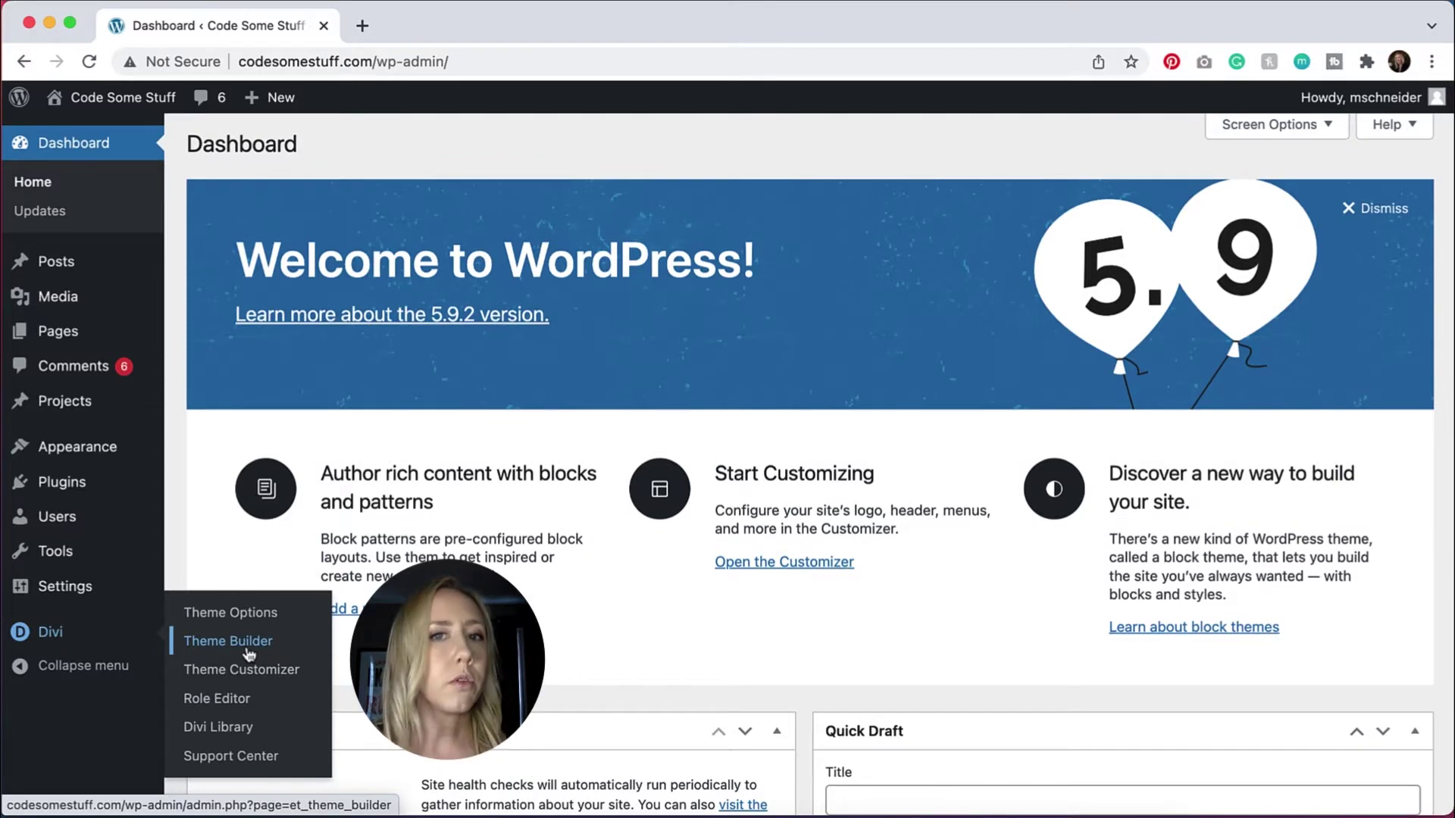
{"action": "left_click", "coordinate": [250, 654]}
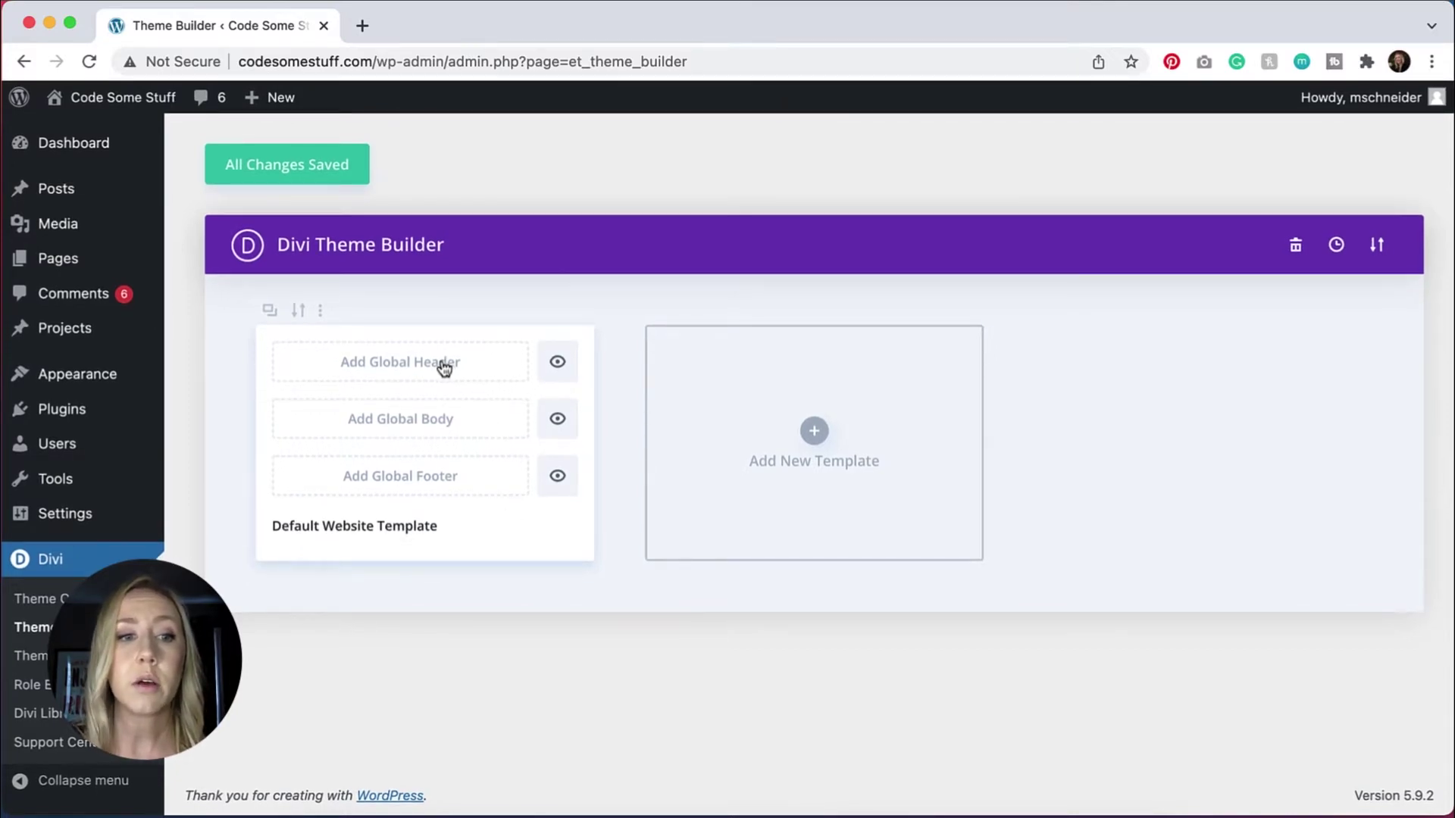
{"action": "left_click", "coordinate": [295, 526]}
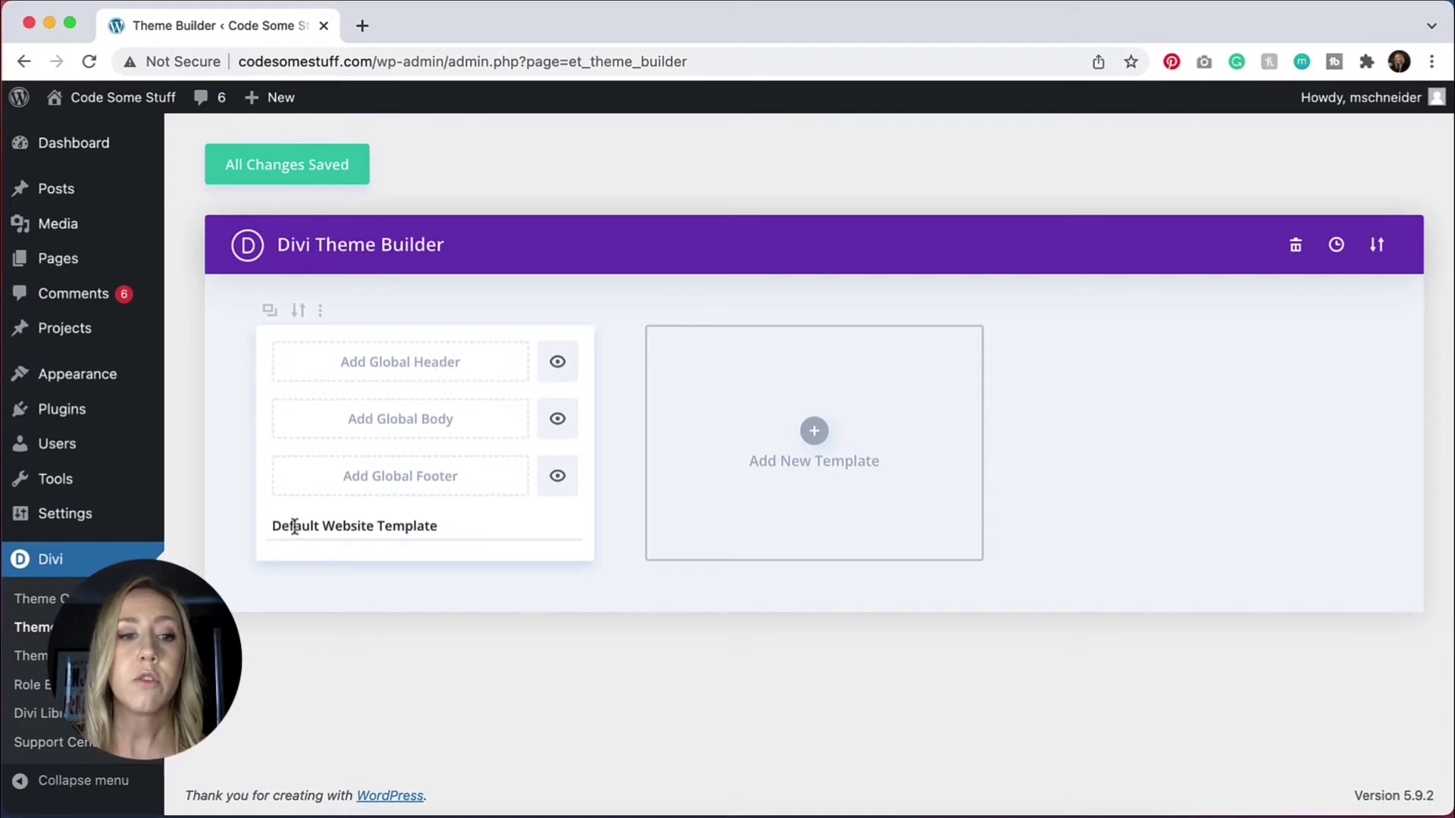
{"action": "left_click", "coordinate": [816, 431]}
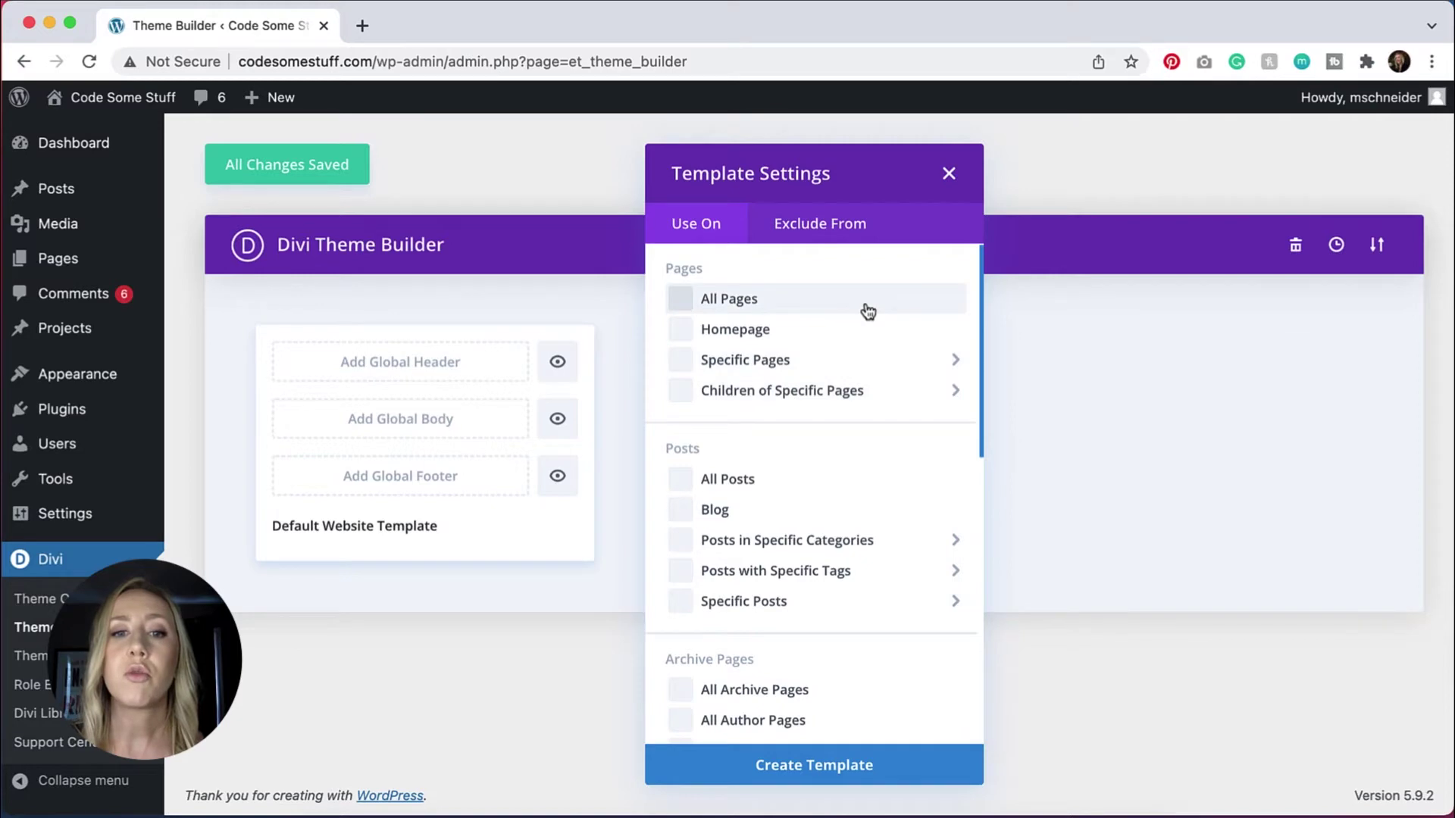
{"action": "mouse_move", "coordinate": [819, 367]}
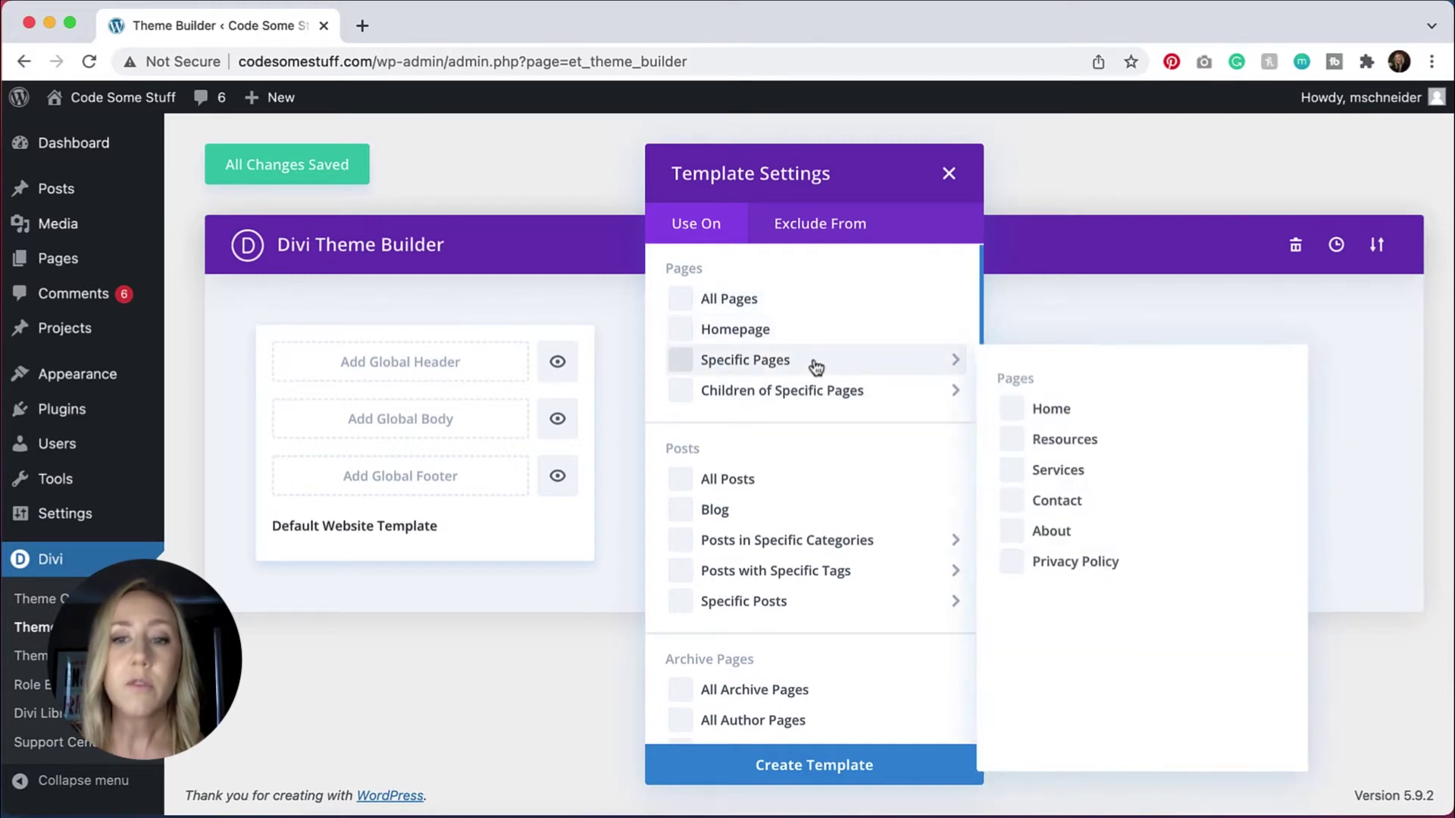
{"action": "mouse_move", "coordinate": [801, 399]}
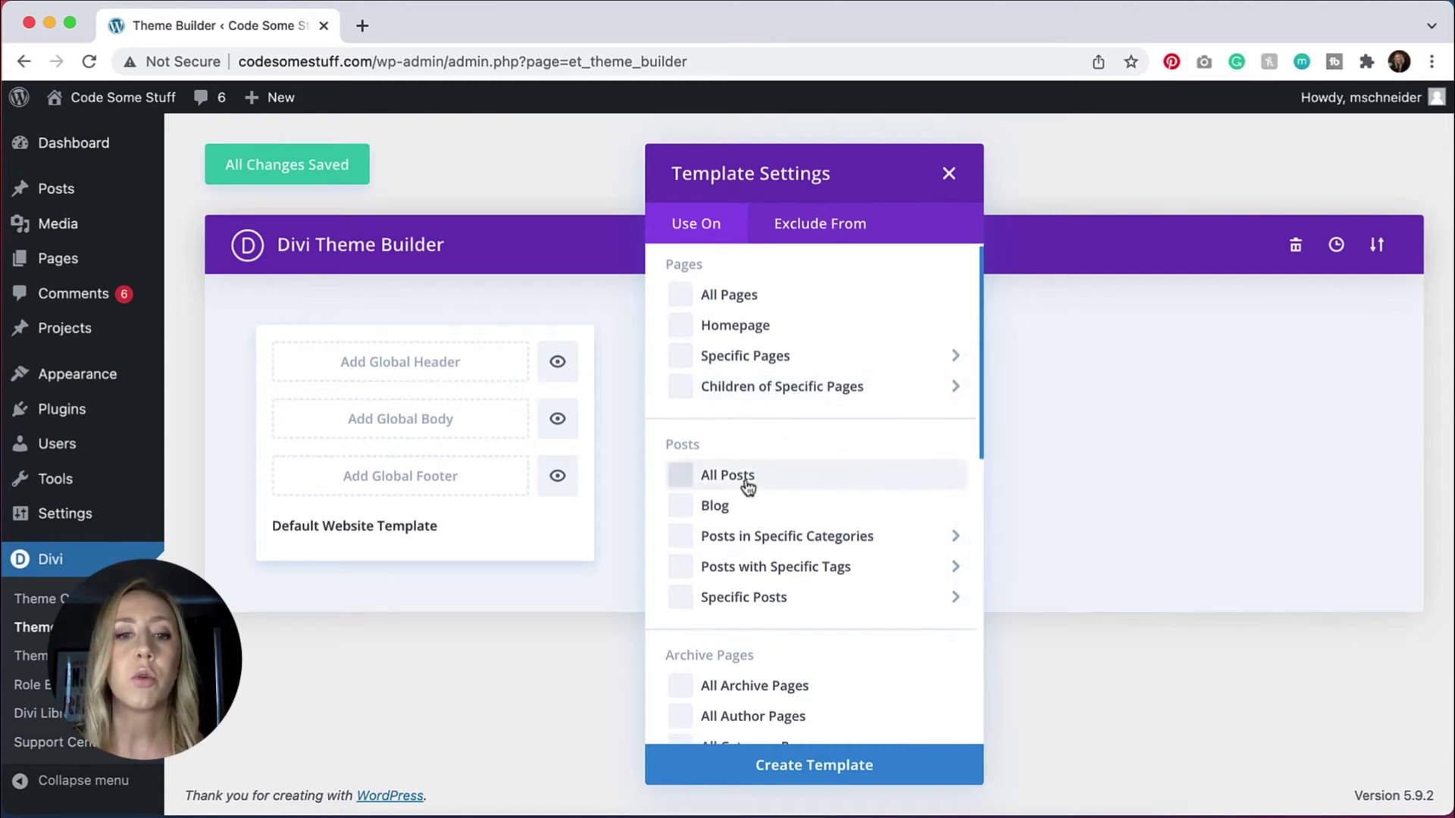
{"action": "scroll", "coordinate": [749, 485], "scroll_direction": "down", "scroll_amount": 1}
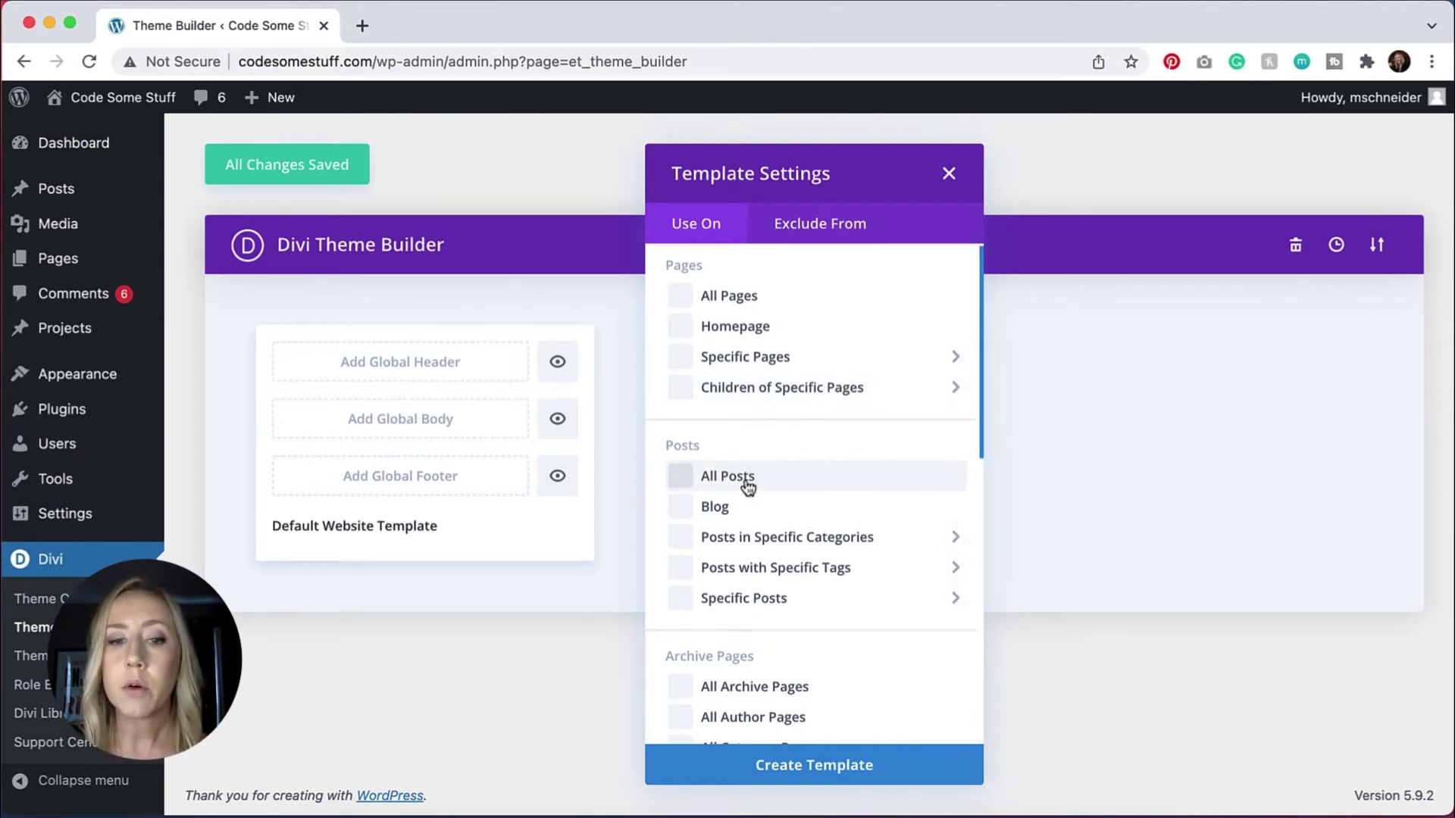
{"action": "scroll", "coordinate": [749, 487], "scroll_direction": "down", "scroll_amount": 10}
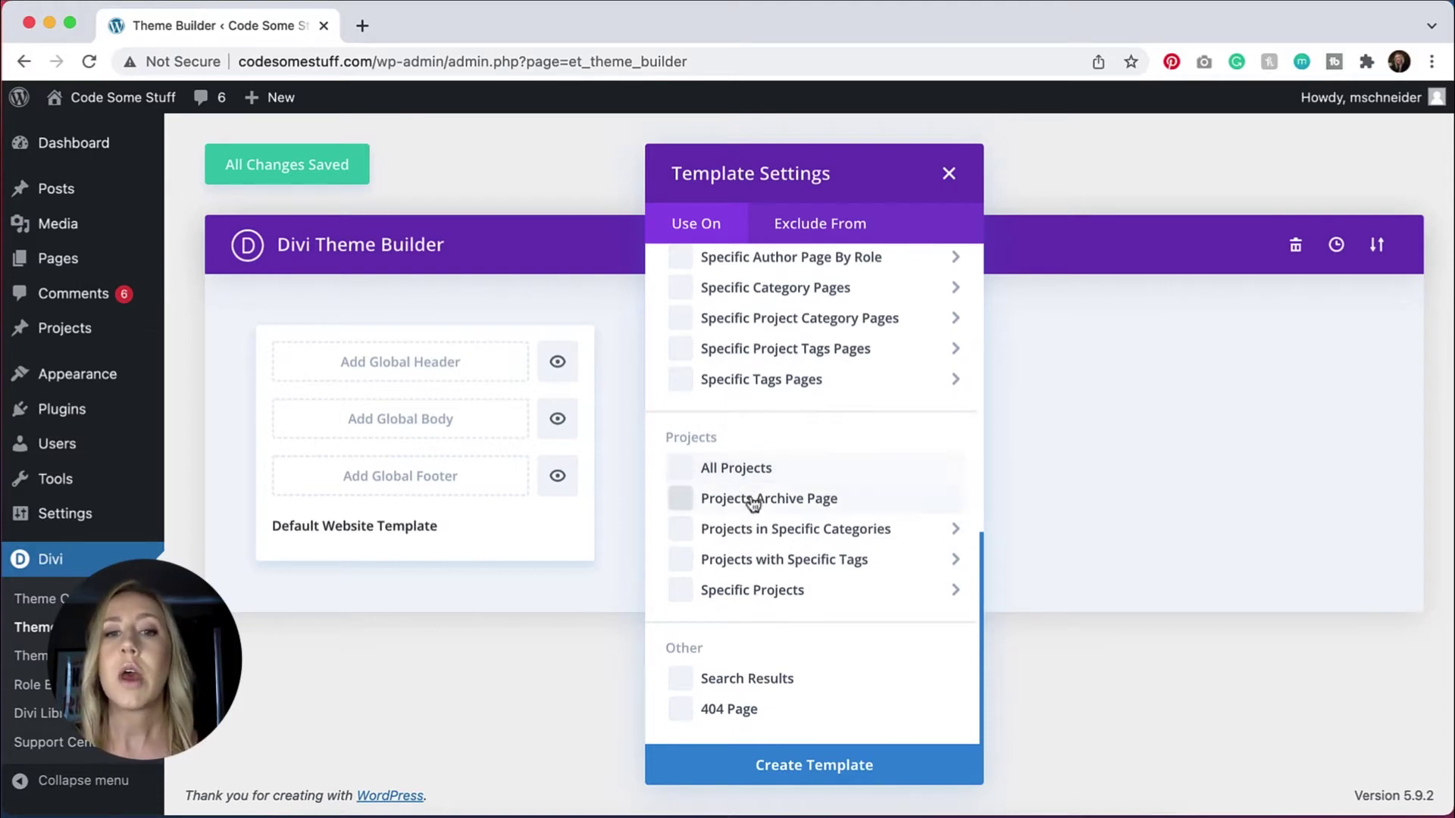
{"action": "scroll", "coordinate": [748, 489], "scroll_direction": "up", "scroll_amount": 10}
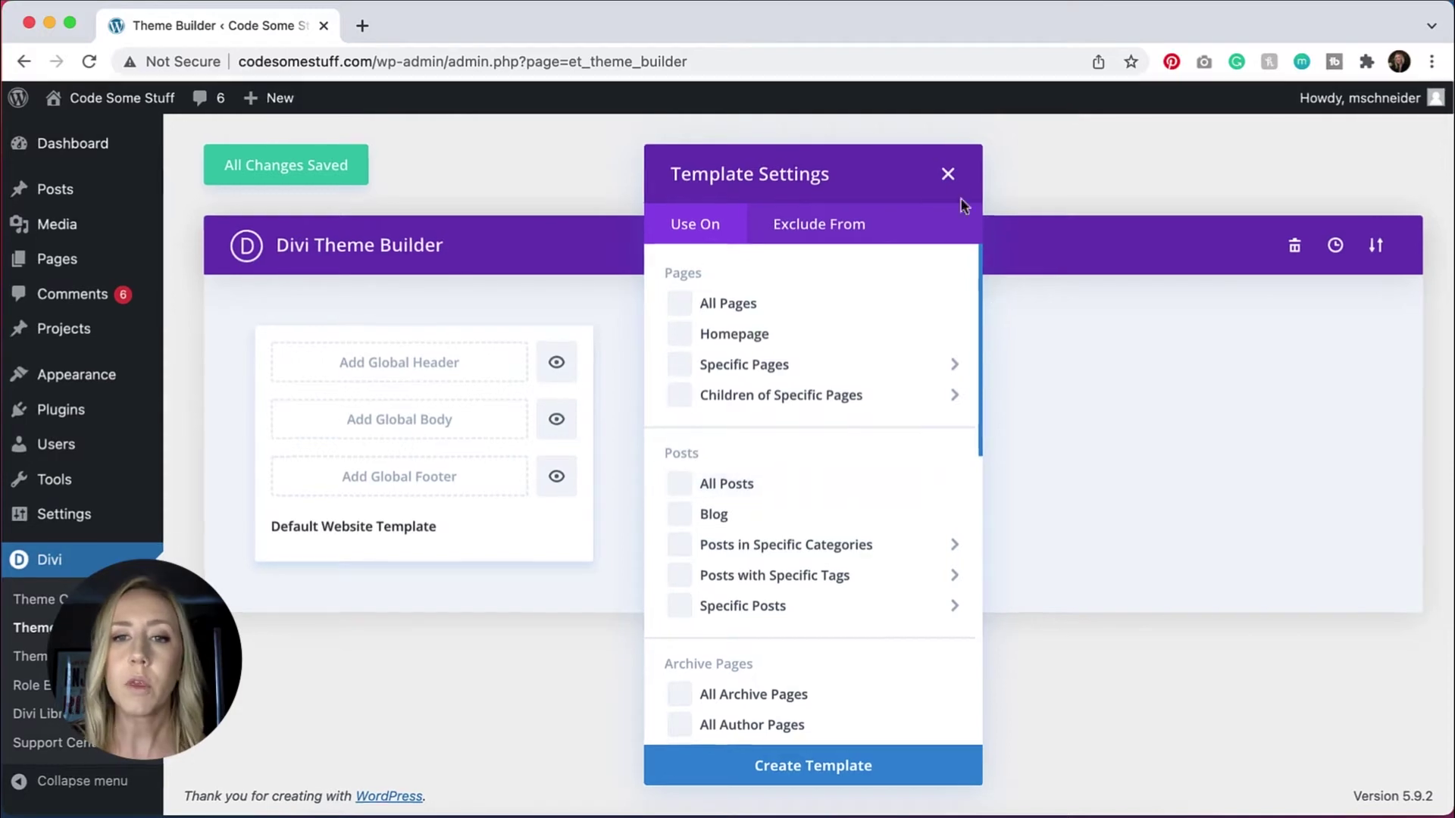
{"action": "left_click", "coordinate": [948, 173]}
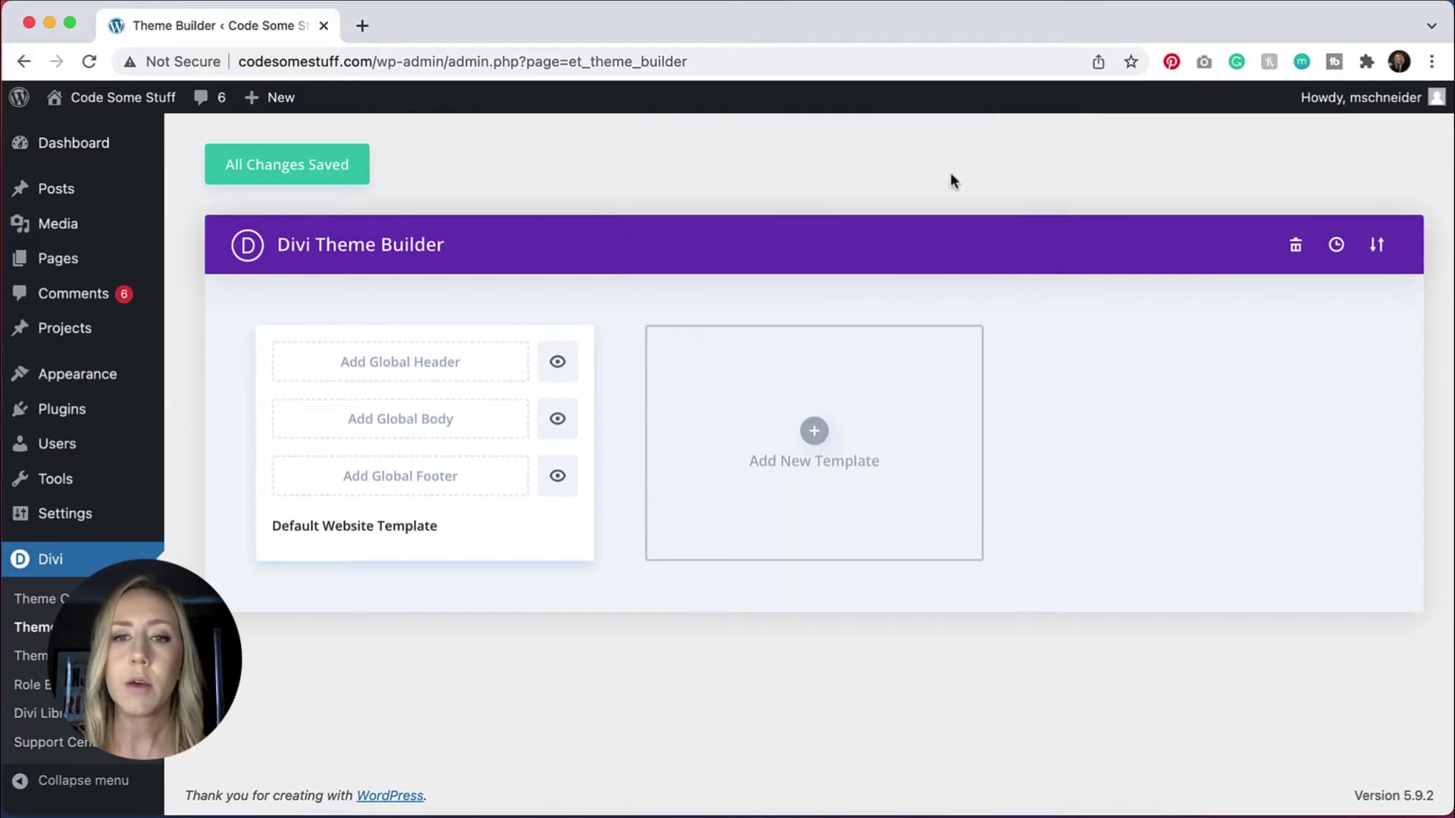
{"action": "left_click", "coordinate": [435, 364]}
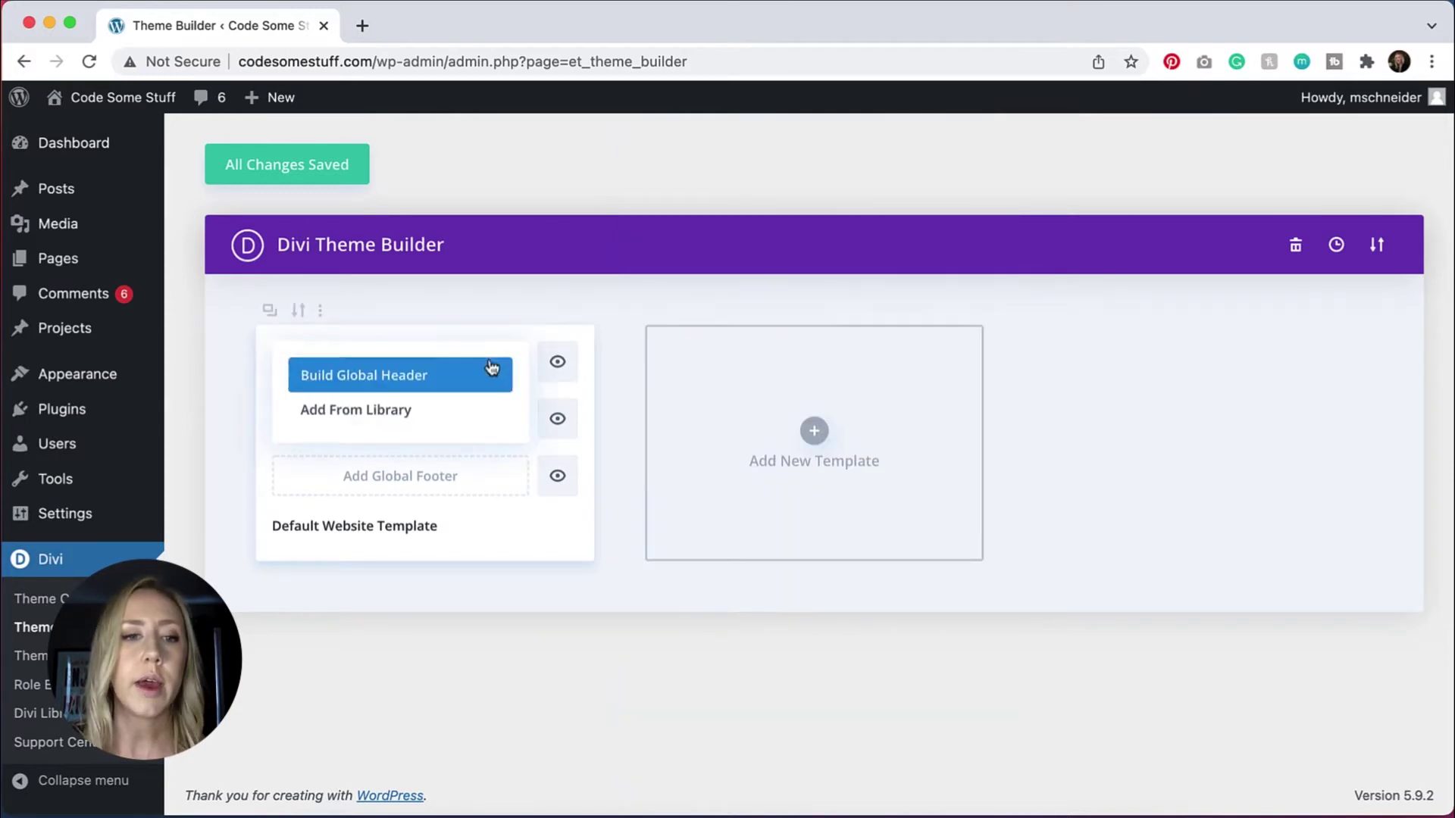
Build a new global header with a one-column row holding a Menu module set to Primary Menu.
{"action": "left_click", "coordinate": [427, 379]}
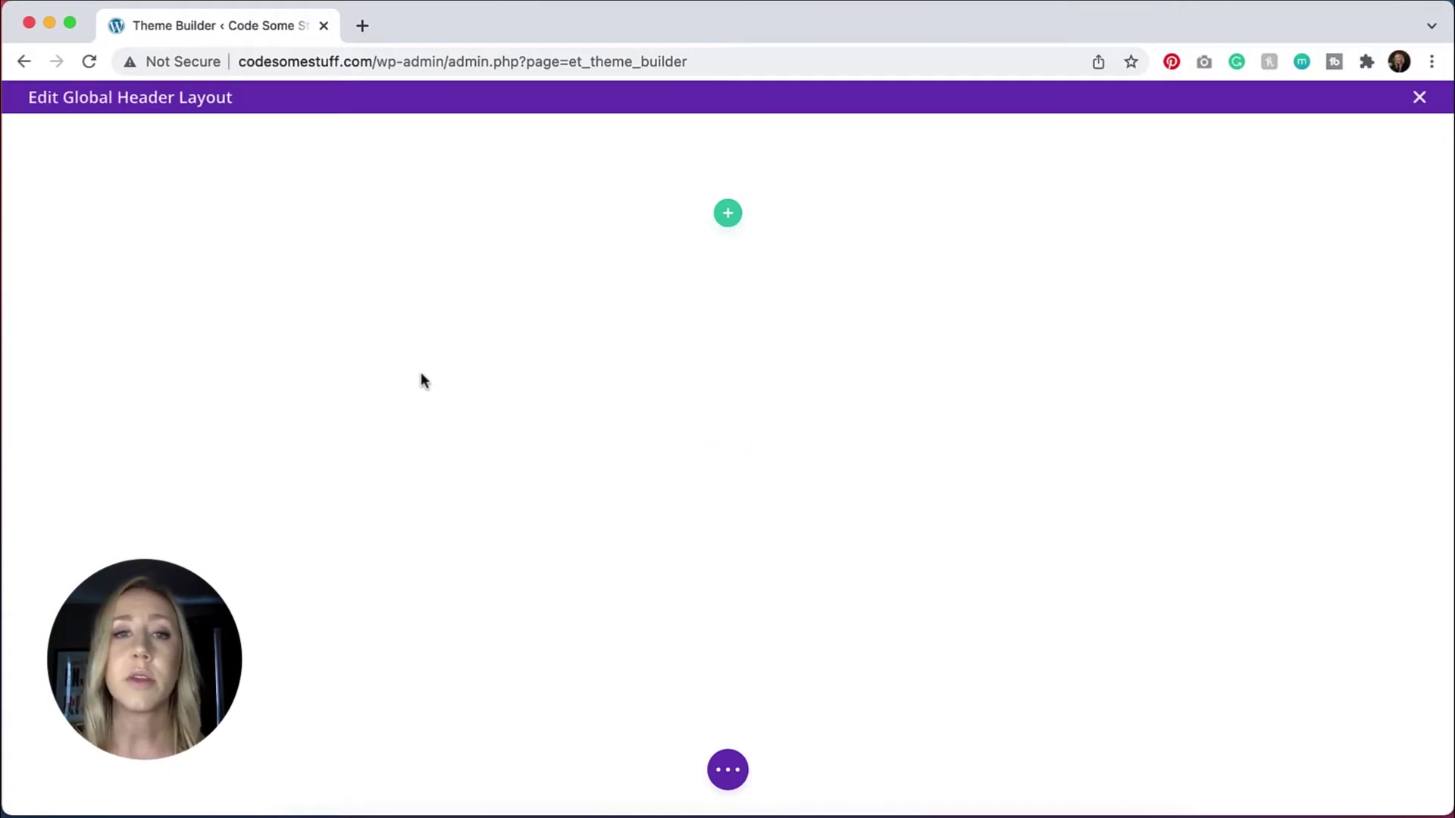
{"action": "left_click", "coordinate": [730, 220]}
{"action": "left_click", "coordinate": [613, 376]}
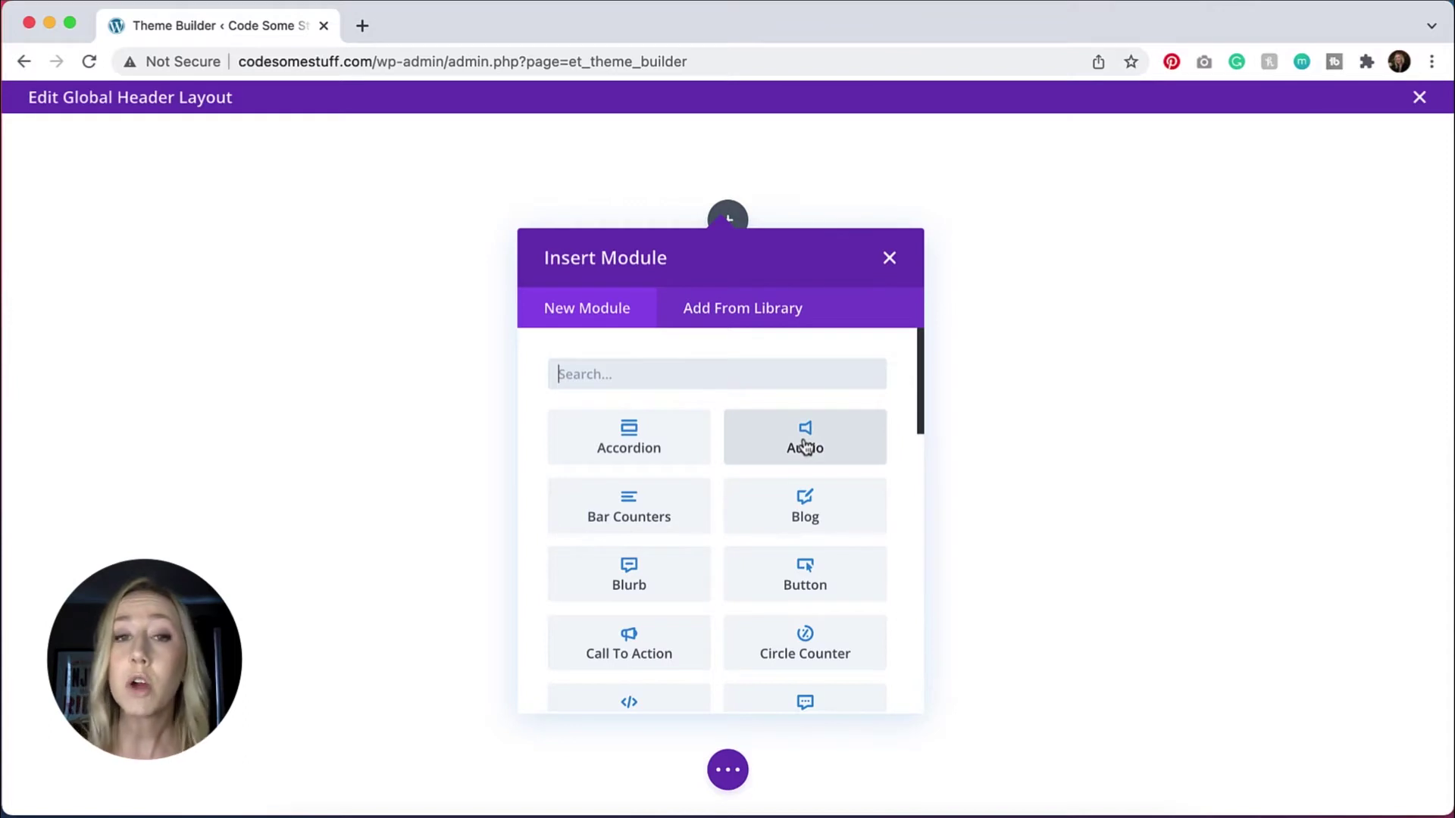
{"action": "scroll", "coordinate": [805, 446], "scroll_direction": "down", "scroll_amount": 5}
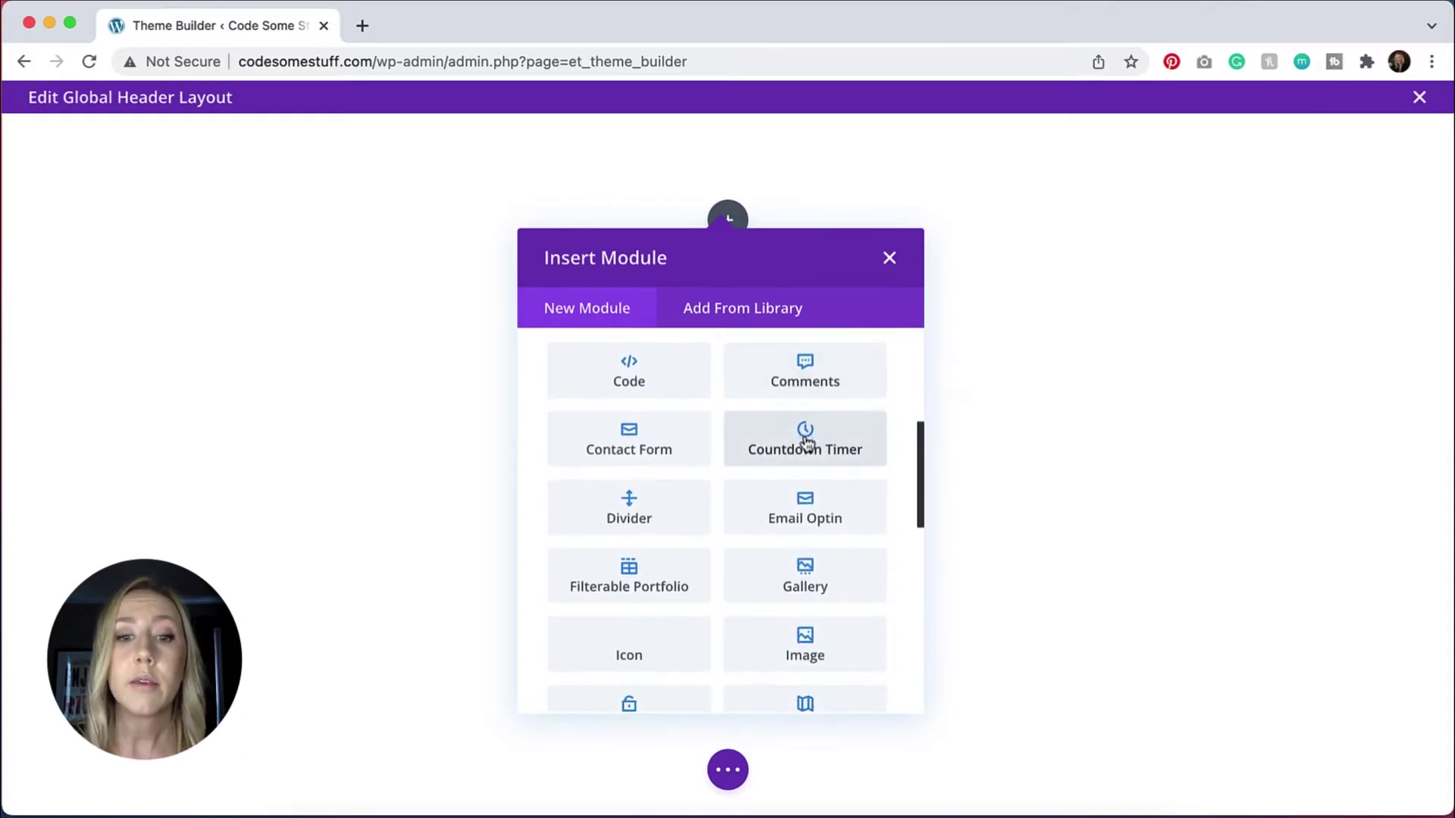
{"action": "scroll", "coordinate": [805, 444], "scroll_direction": "down", "scroll_amount": 4}
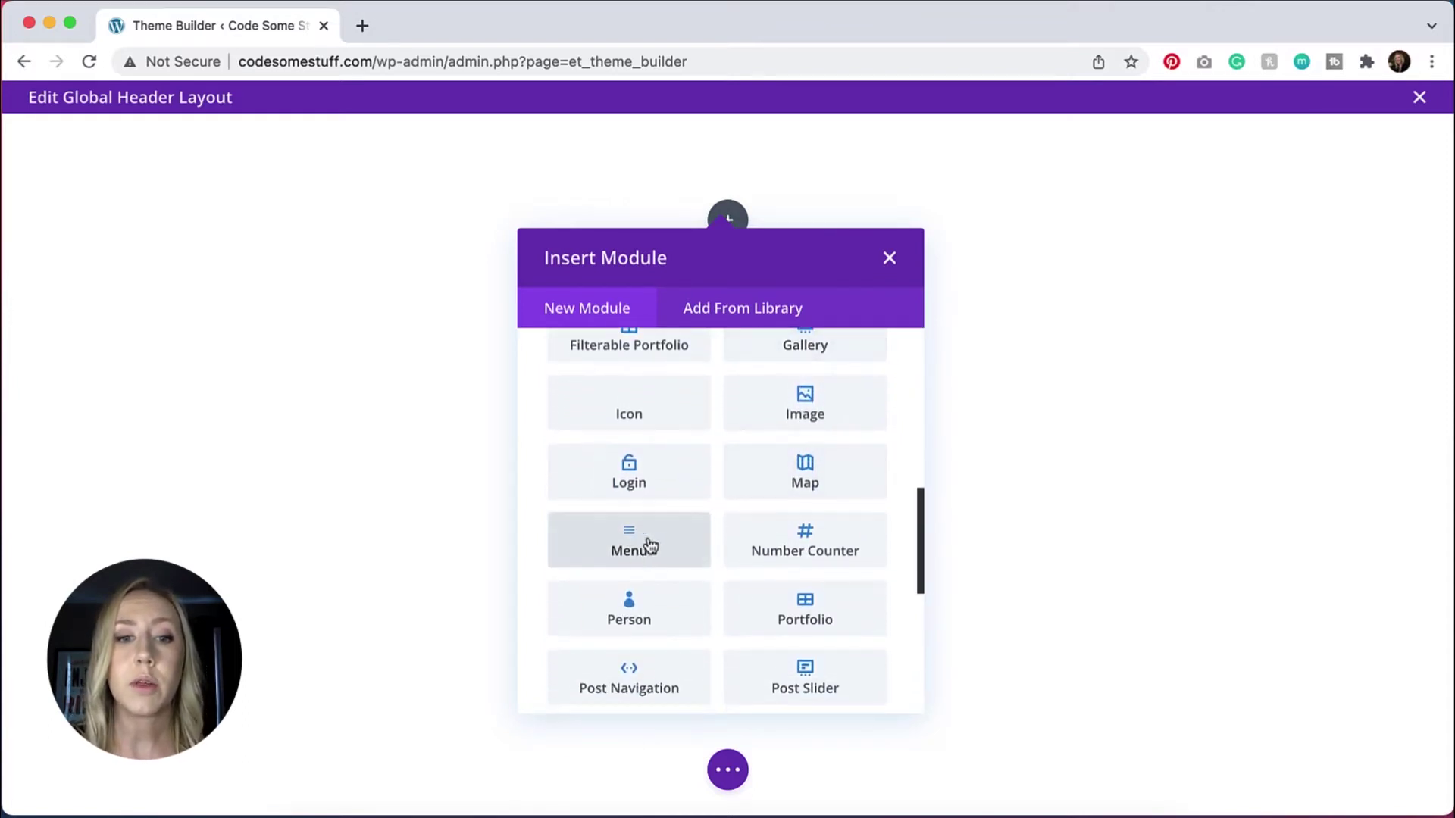
{"action": "left_click", "coordinate": [662, 544]}
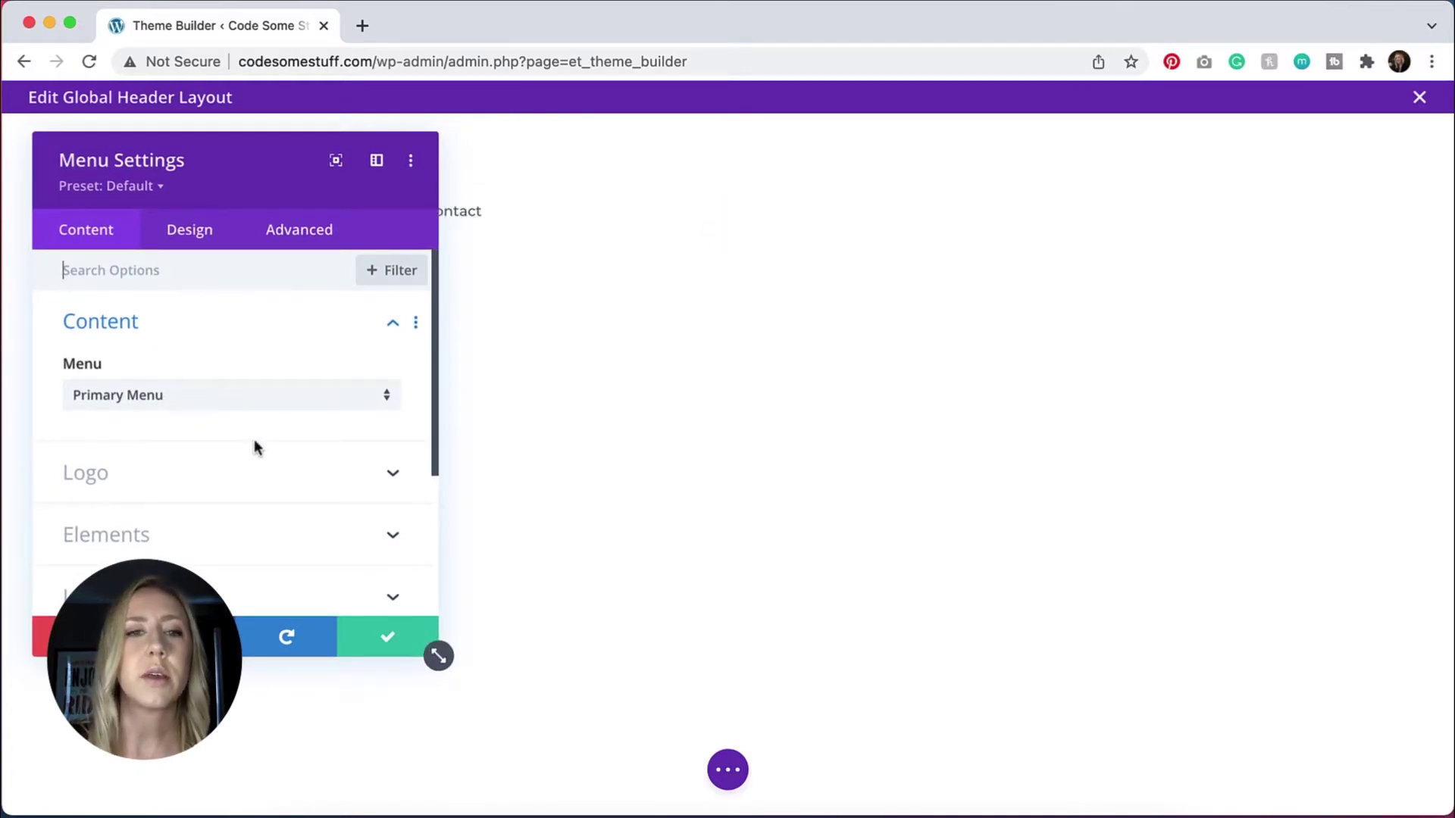
{"action": "left_click", "coordinate": [392, 642]}
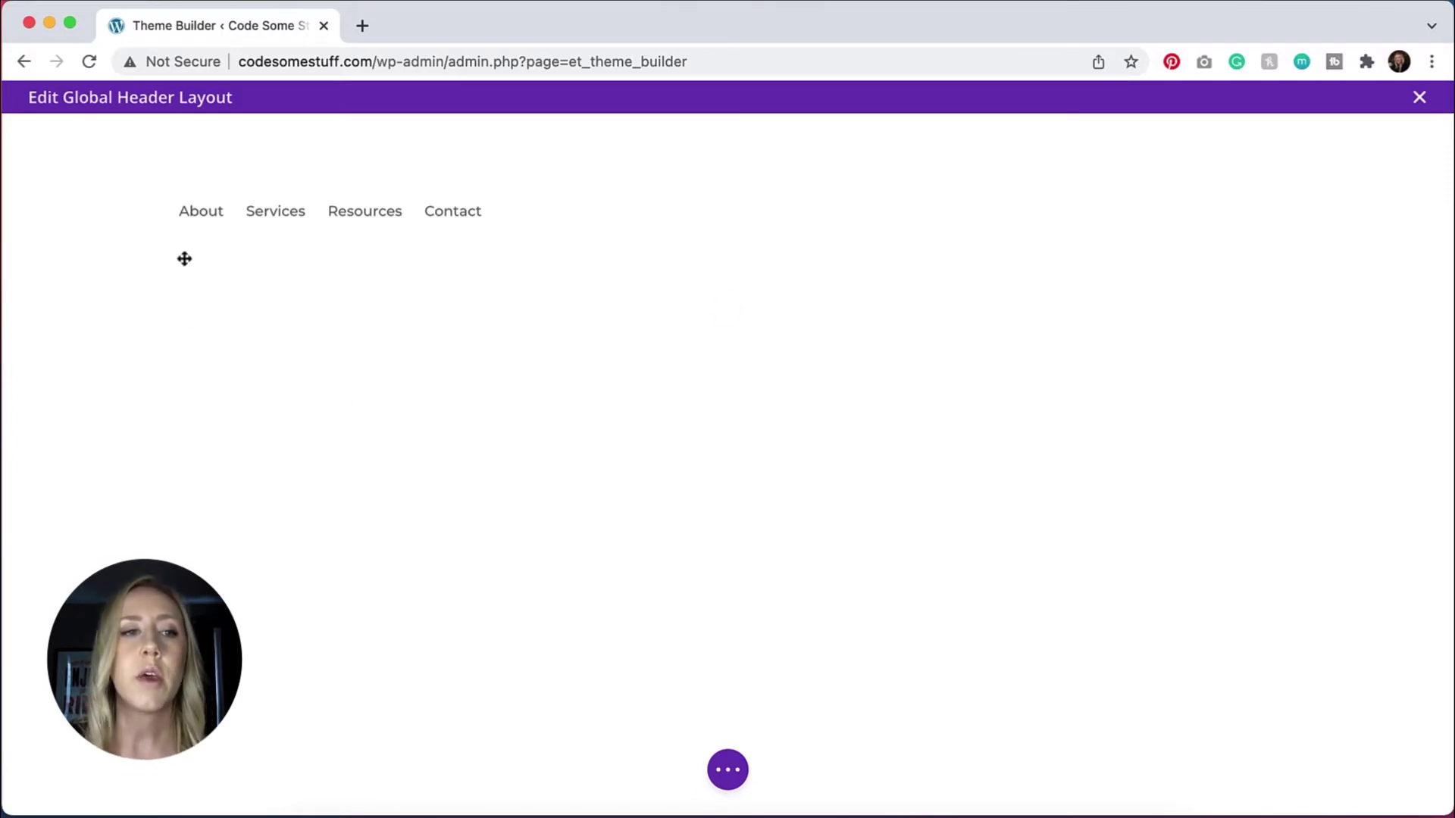
Set the header section's background colour to light grey #ededed.
{"action": "mouse_move", "coordinate": [83, 172]}
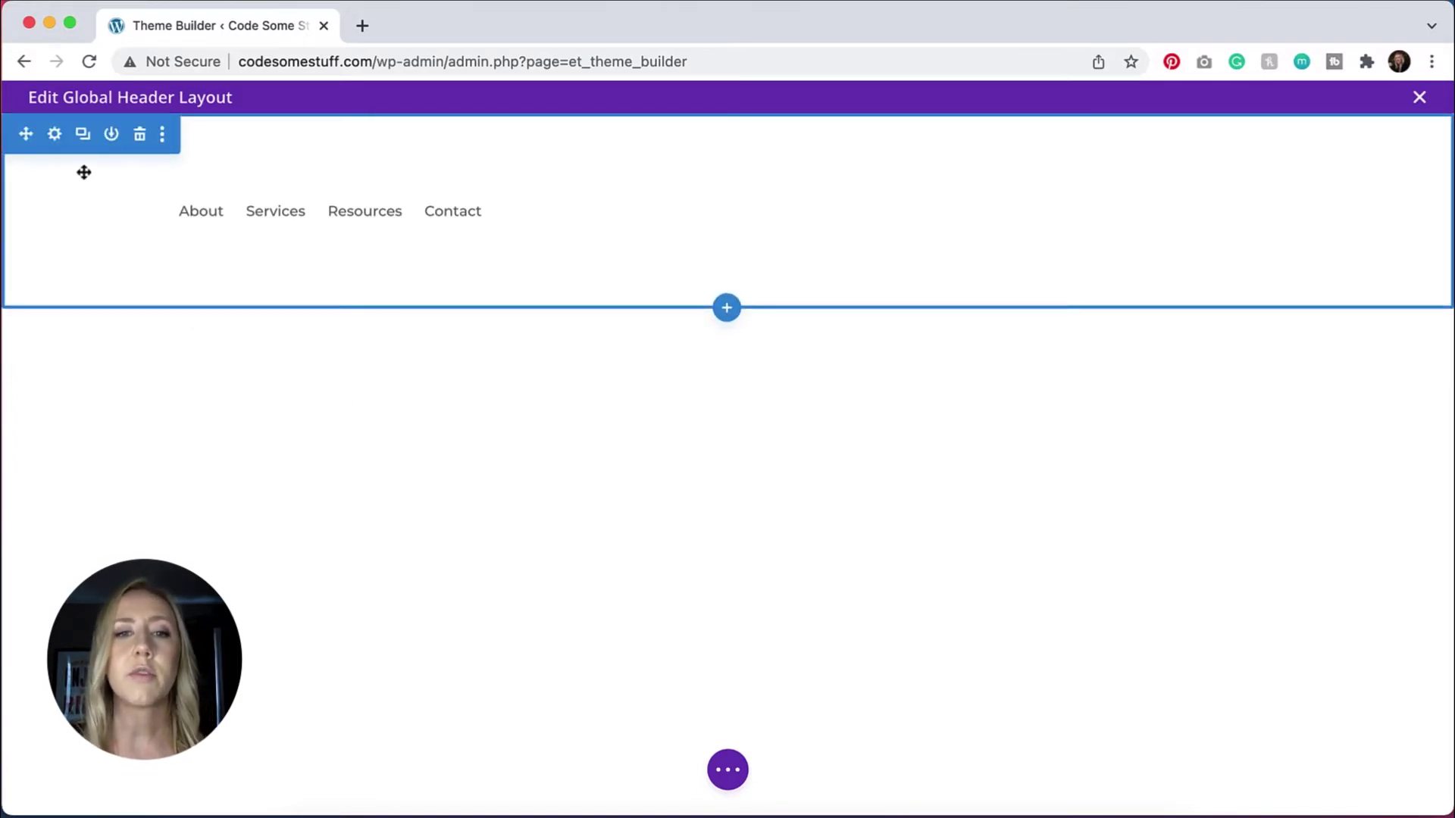
{"action": "left_click", "coordinate": [55, 135]}
{"action": "left_click", "coordinate": [211, 376]}
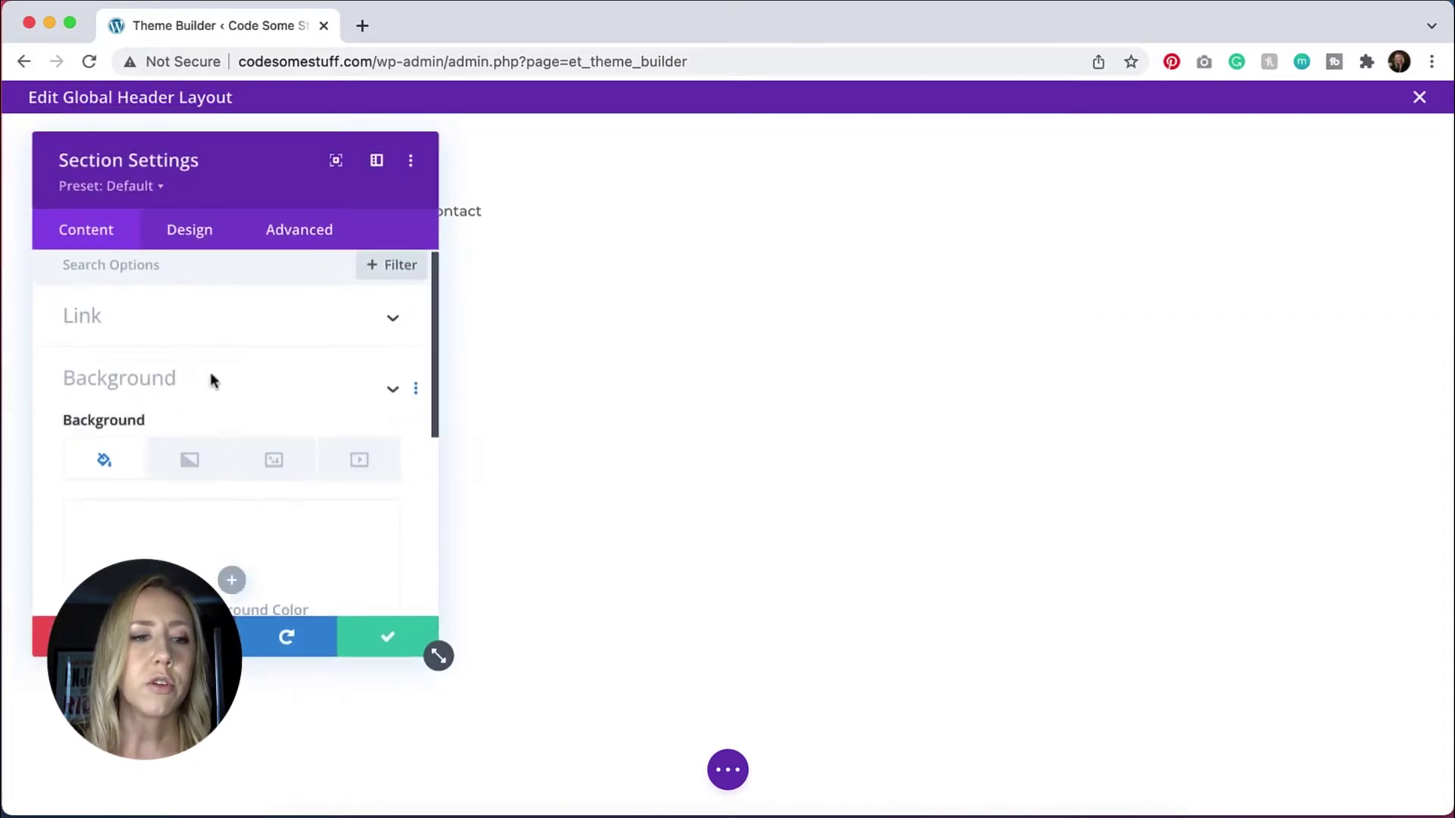
{"action": "scroll", "coordinate": [357, 422], "scroll_direction": "down", "scroll_amount": 5}
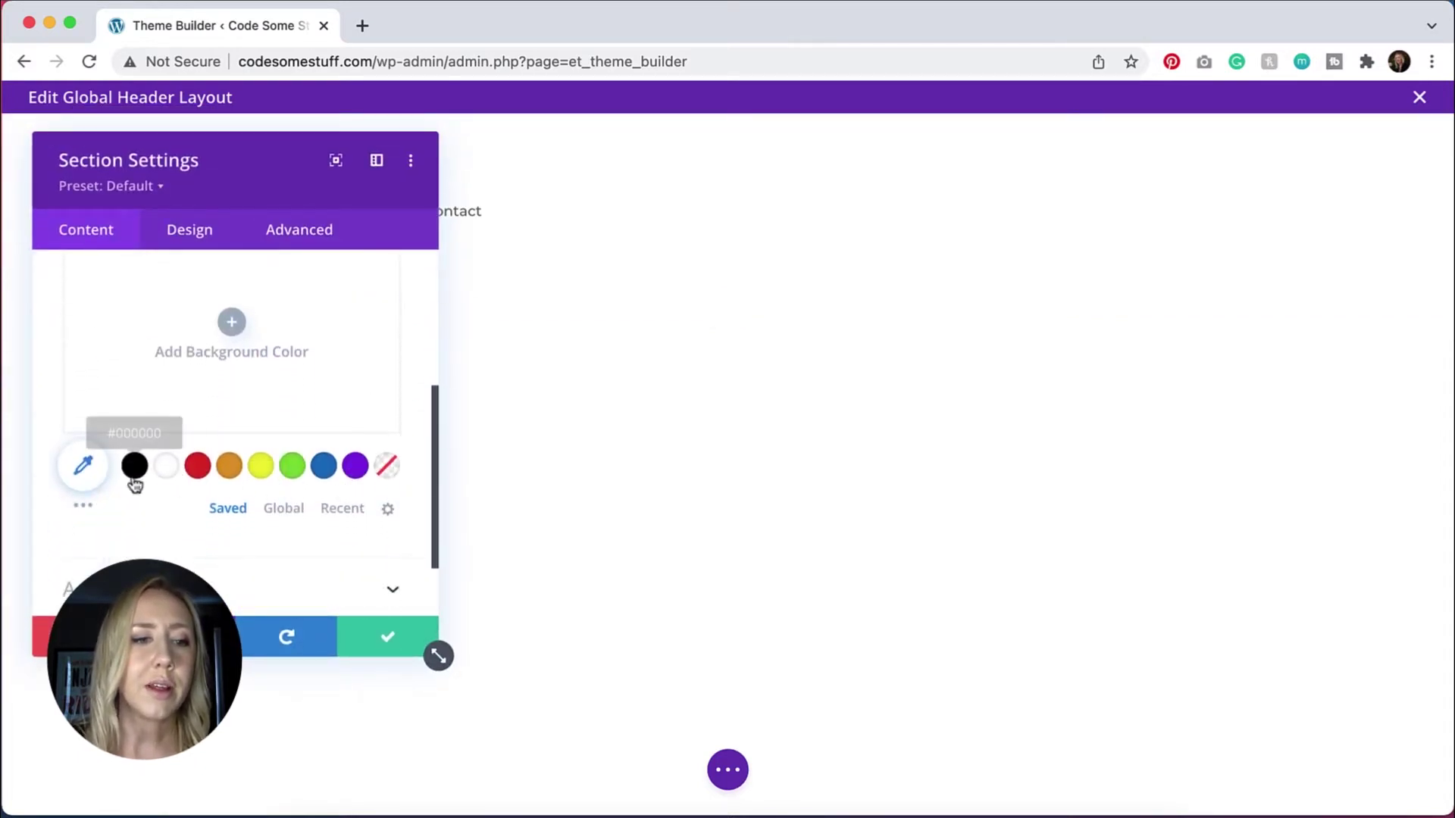
{"action": "left_click", "coordinate": [135, 467]}
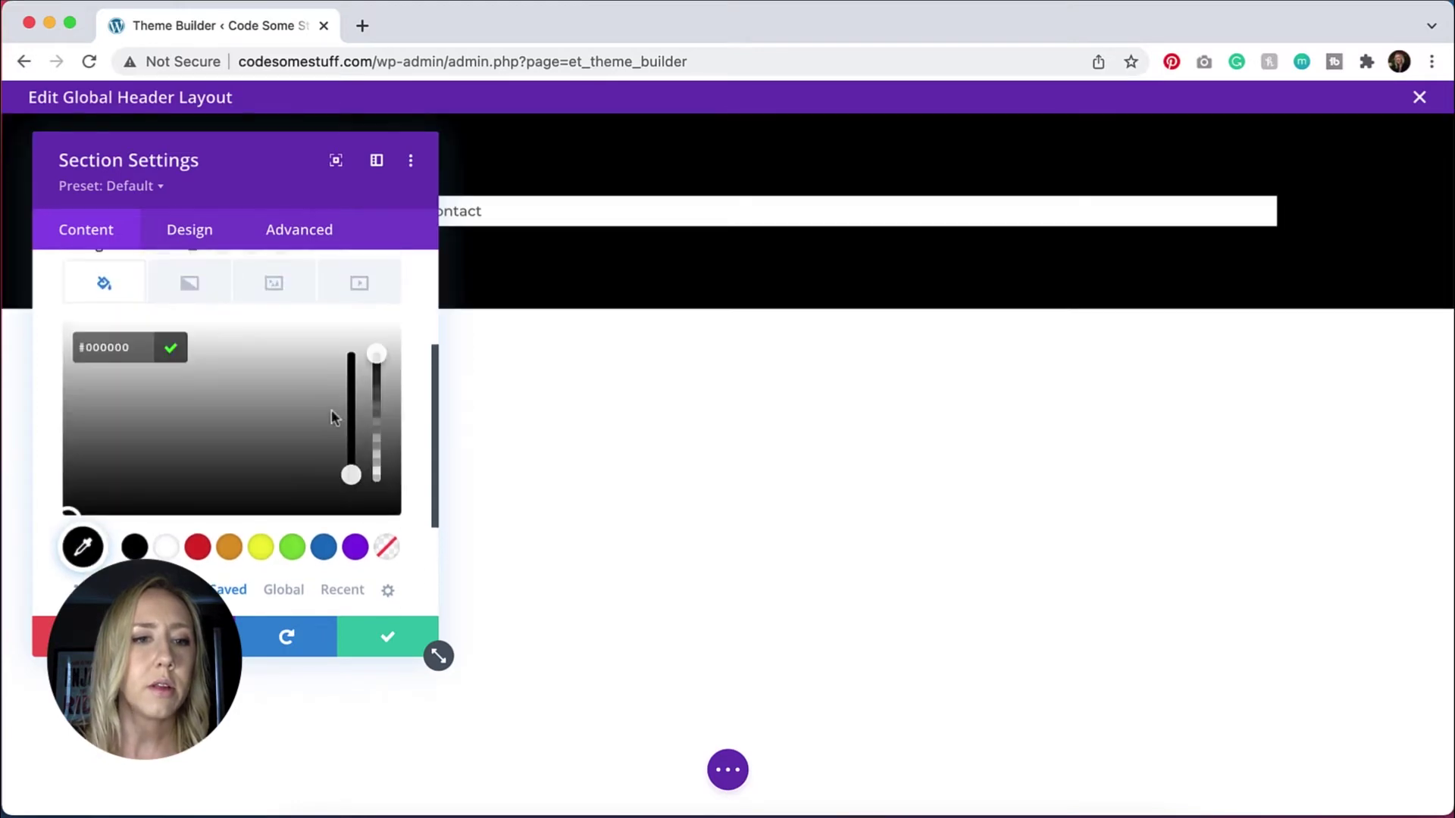
{"action": "left_click_drag", "start_coordinate": [149, 393], "coordinate": [65, 338]}
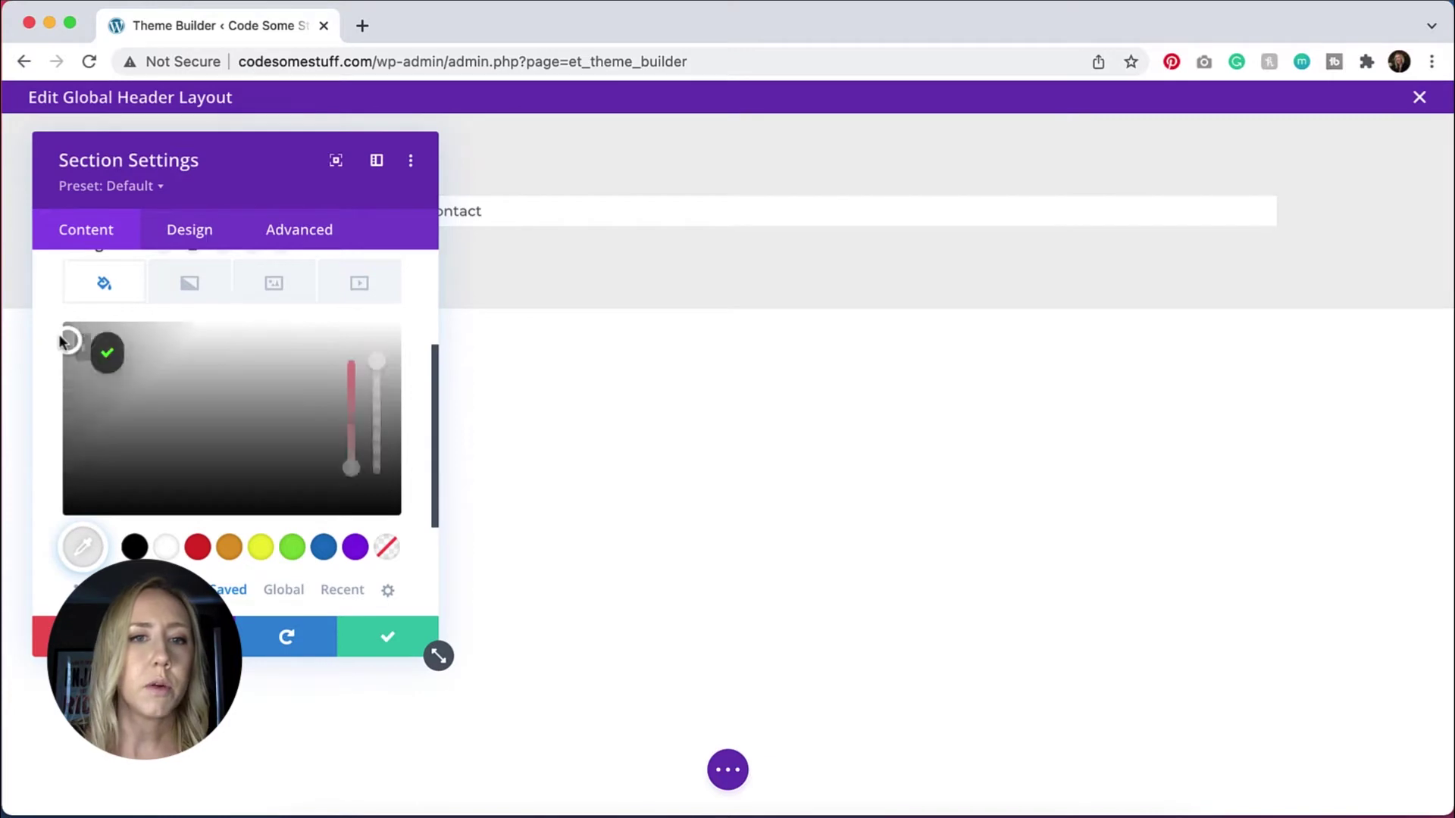
Save the grey section background and set the Menu module's background to Transparent.
{"action": "left_click", "coordinate": [394, 641]}
{"action": "mouse_move", "coordinate": [704, 228]}
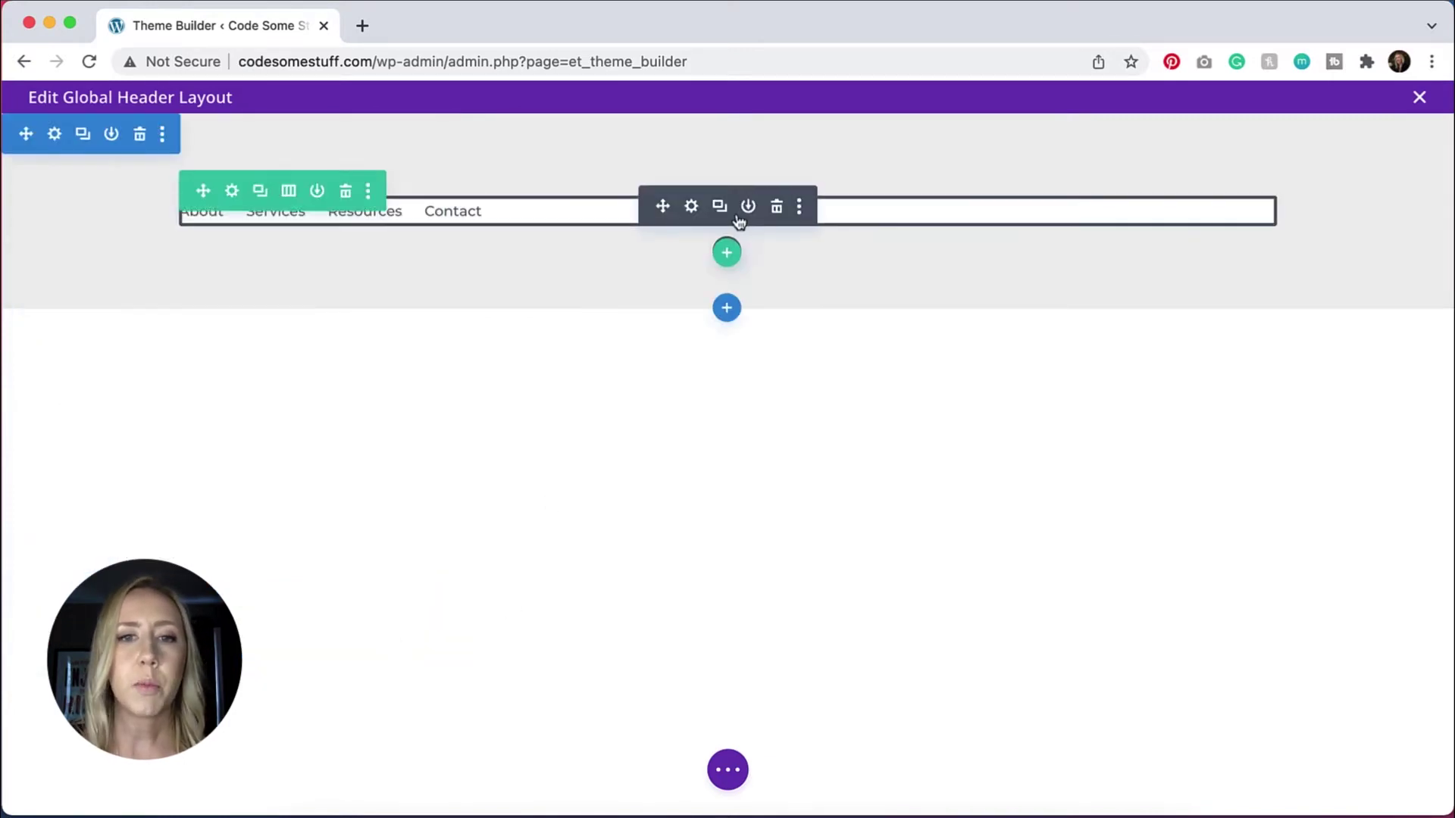
{"action": "left_click", "coordinate": [692, 208]}
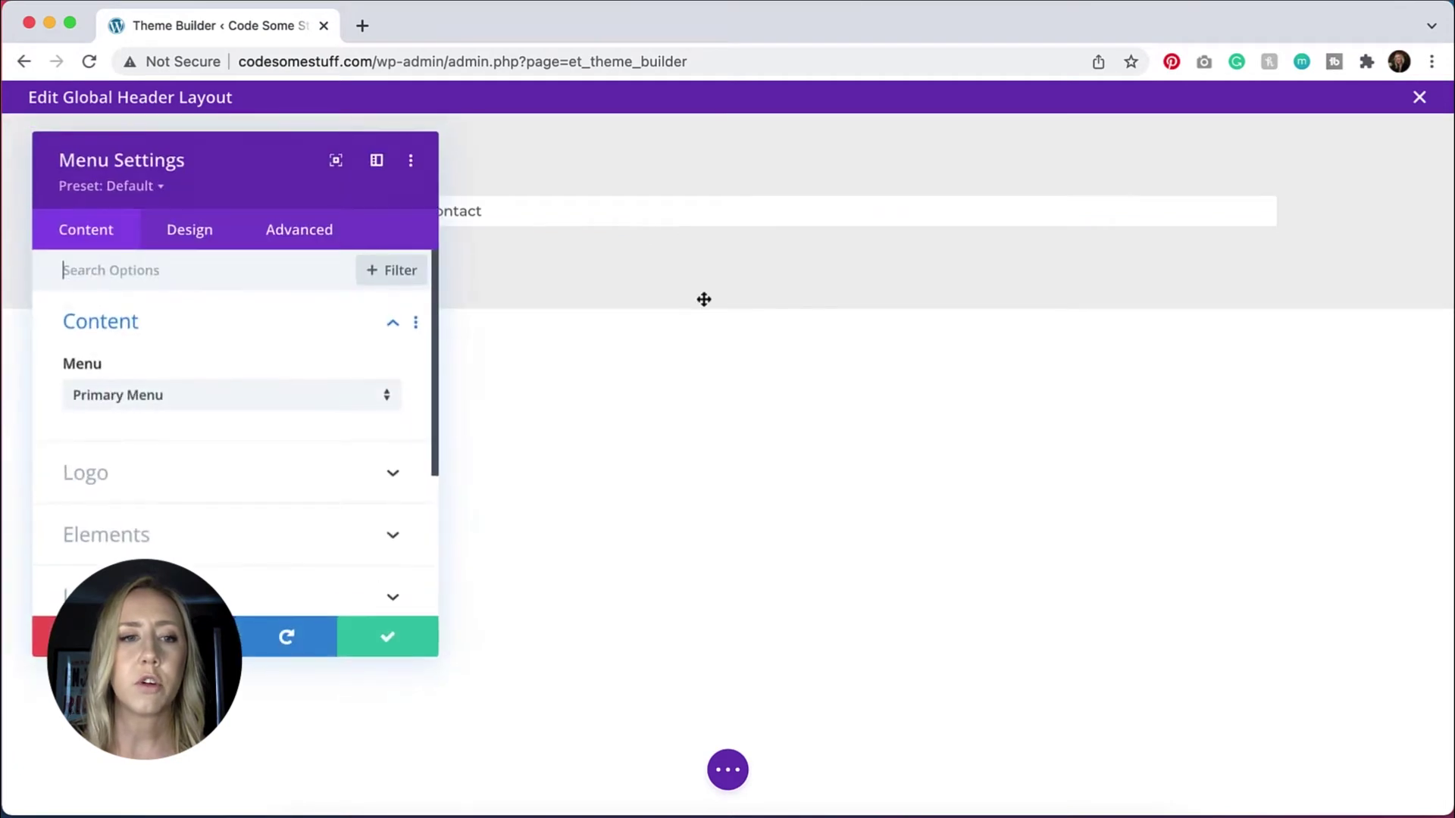
{"action": "left_click_drag", "start_coordinate": [328, 179], "coordinate": [1048, 293]}
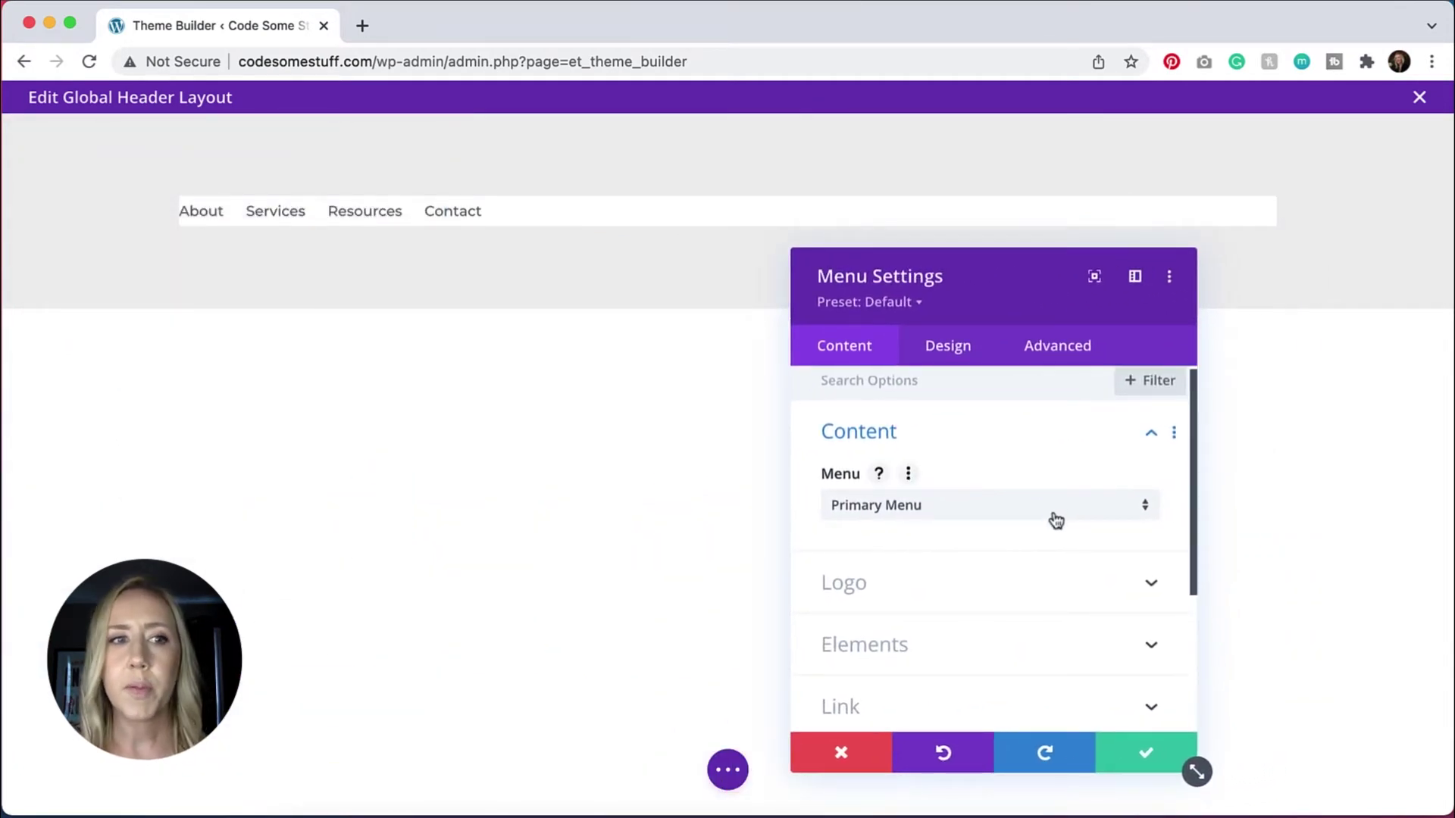
{"action": "scroll", "coordinate": [1055, 520], "scroll_direction": "down", "scroll_amount": 5}
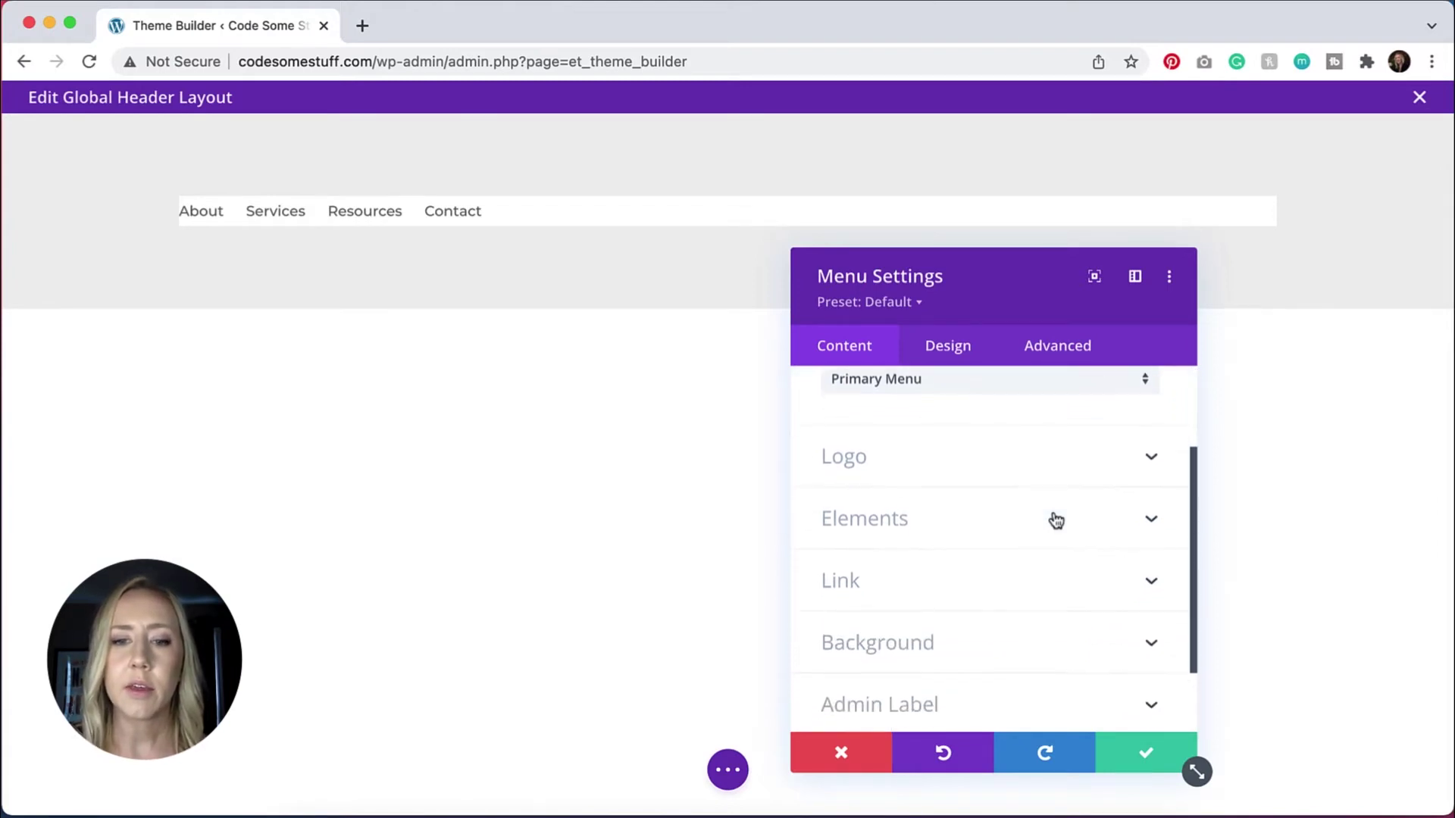
{"action": "left_click", "coordinate": [1062, 638]}
{"action": "scroll", "coordinate": [1098, 587], "scroll_direction": "down", "scroll_amount": 3}
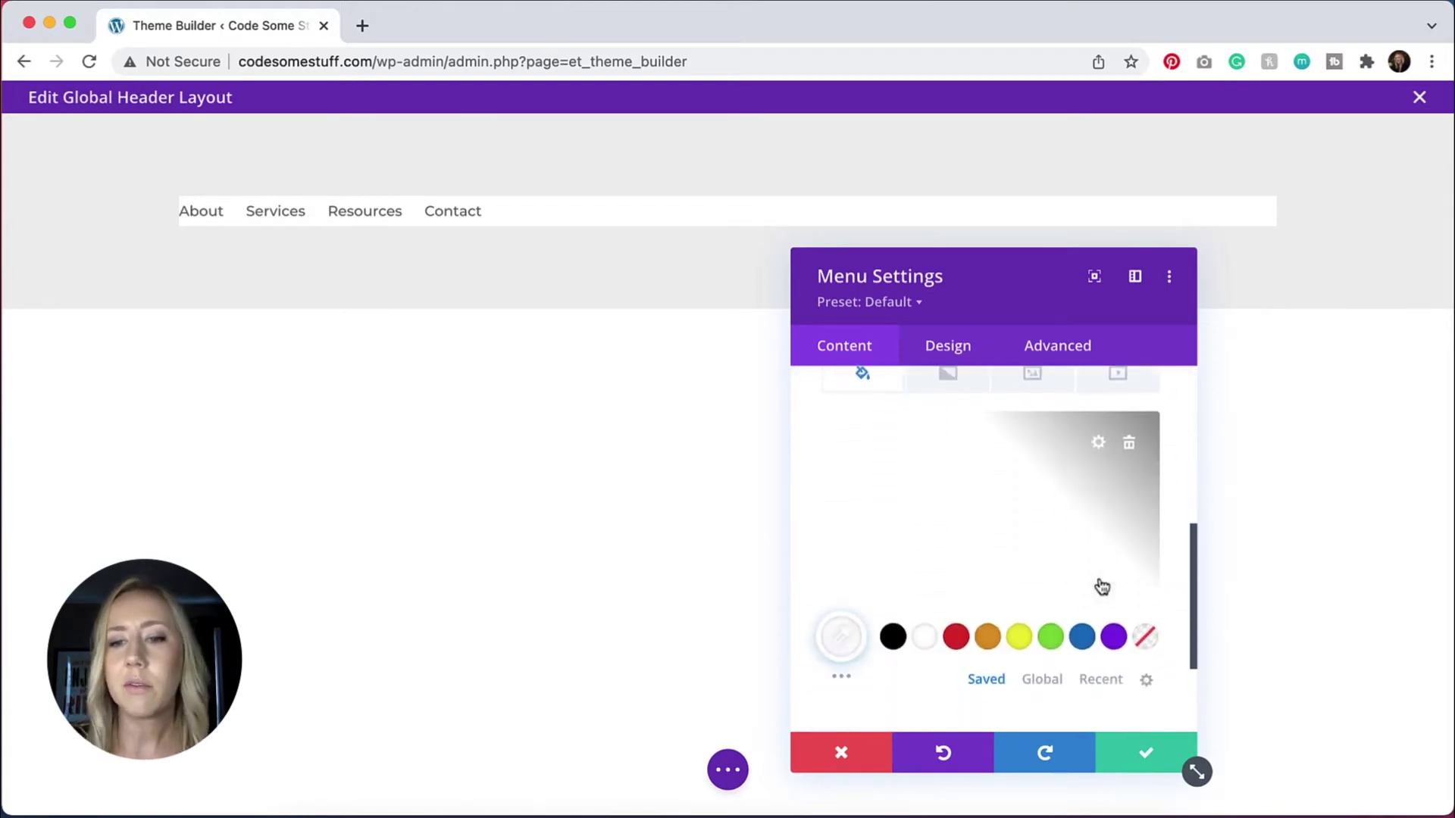
{"action": "left_click", "coordinate": [1150, 633]}
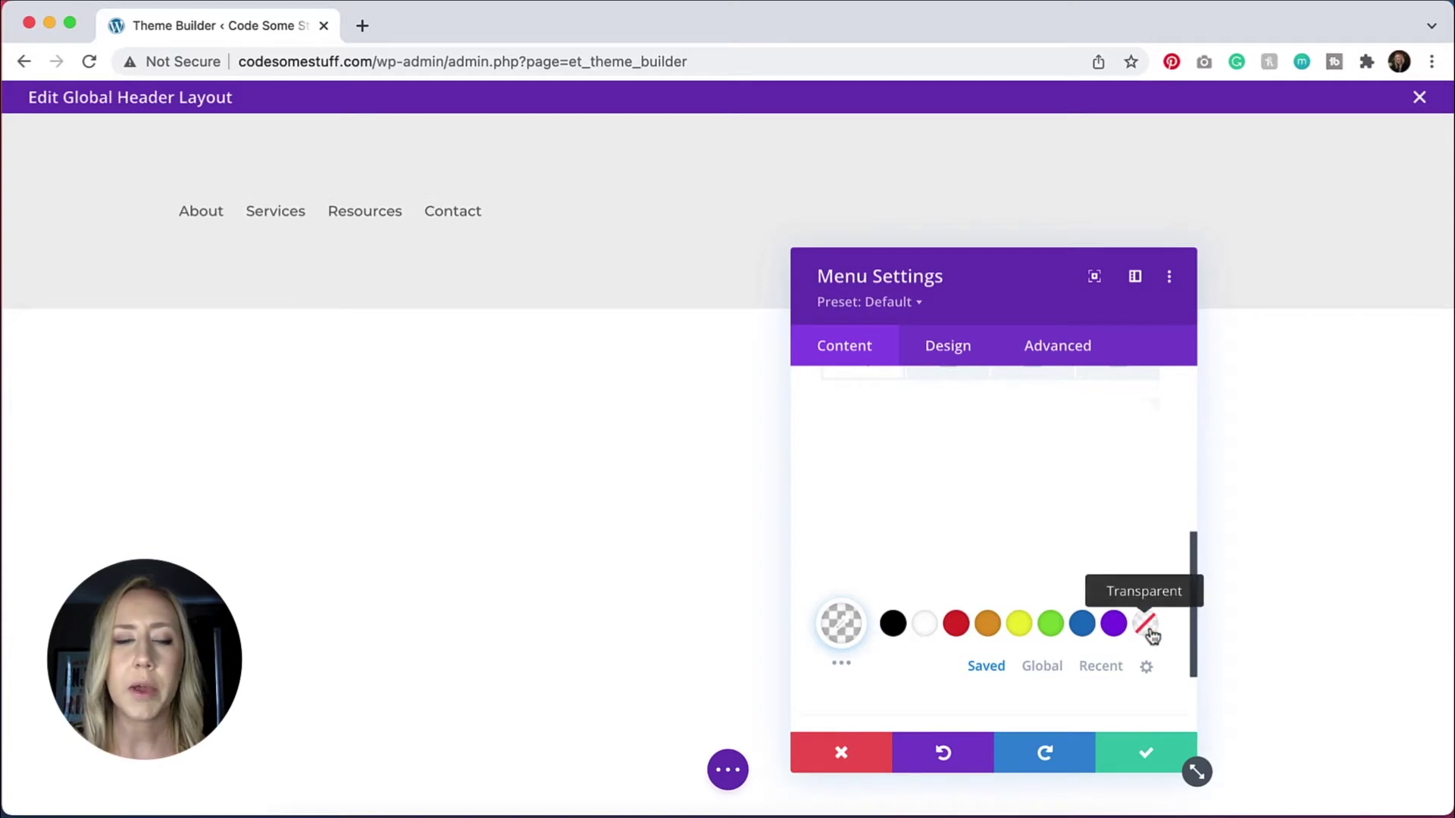
{"action": "scroll", "coordinate": [1057, 613], "scroll_direction": "up", "scroll_amount": 6}
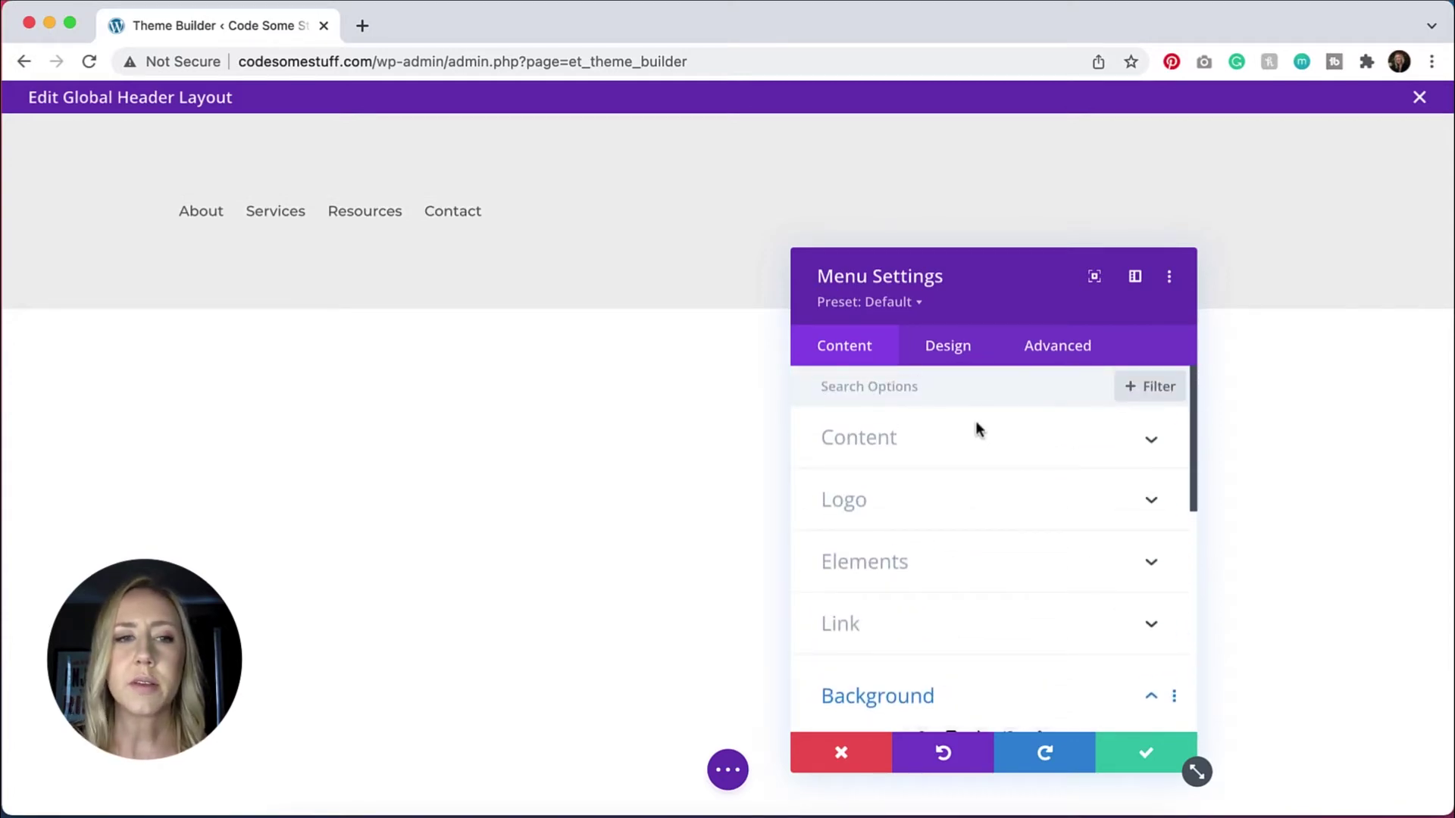
{"action": "left_click", "coordinate": [956, 354]}
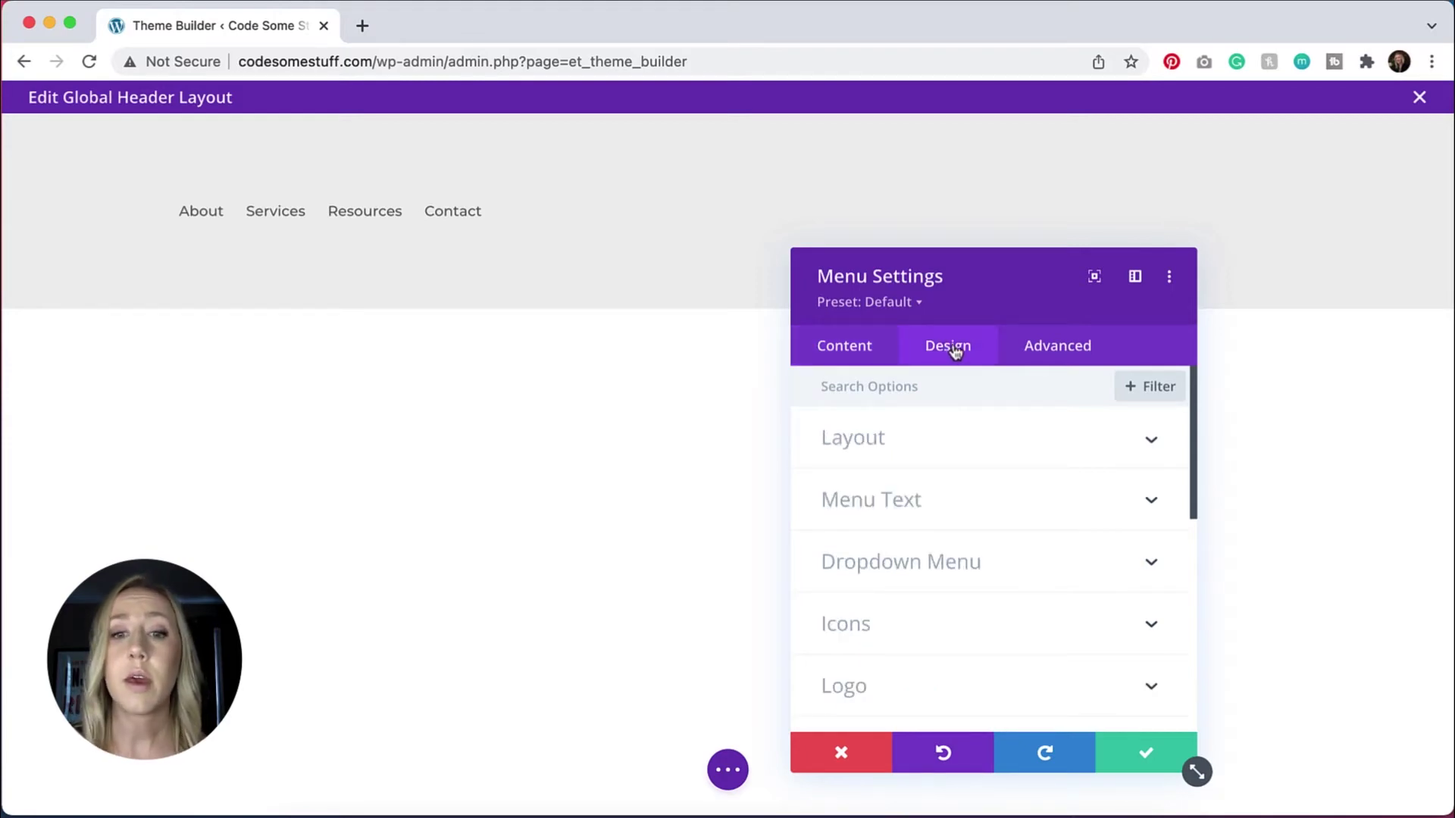
Style the menu text as uppercase, black, at 15px.
{"action": "left_click", "coordinate": [964, 504]}
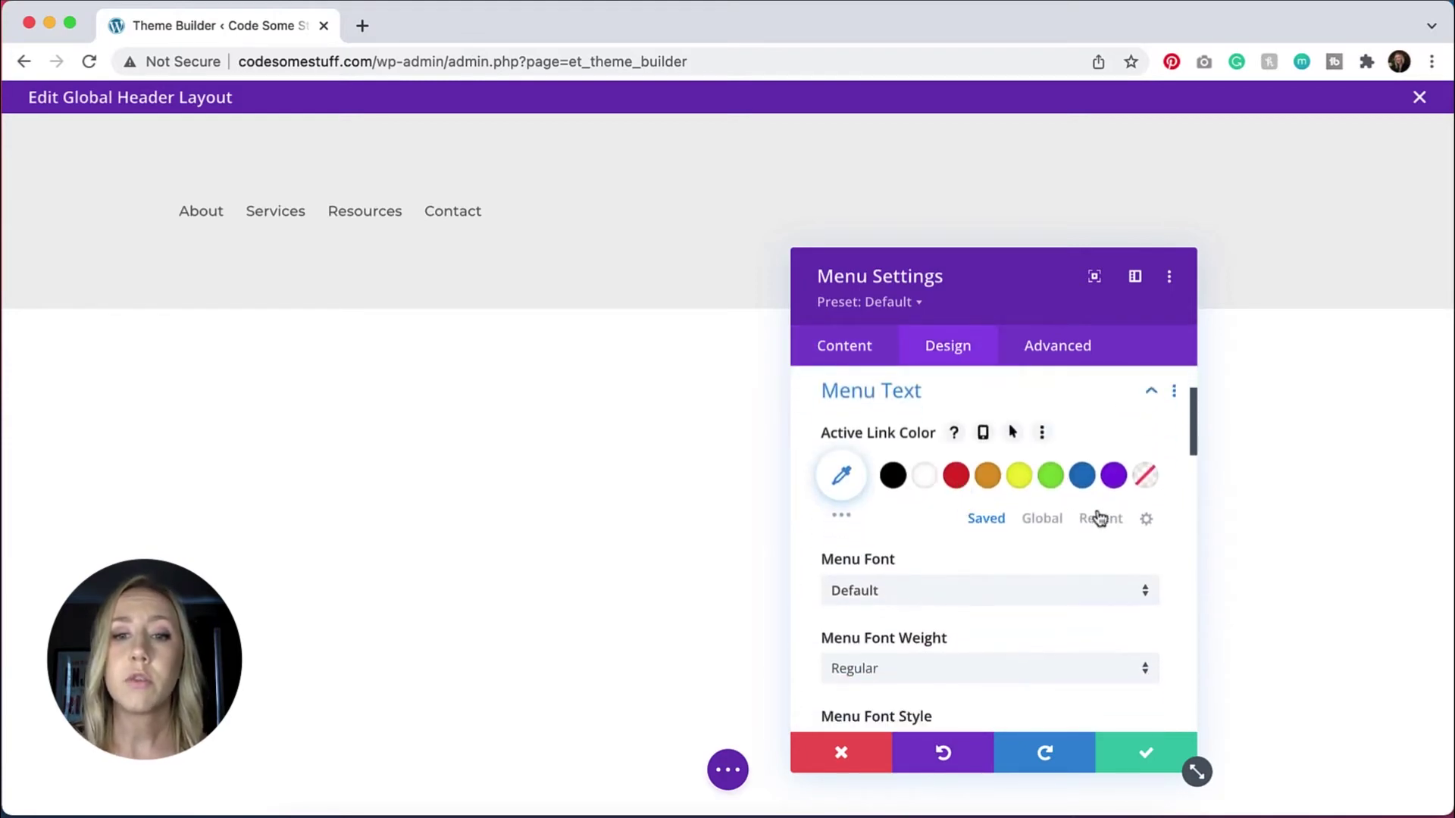
{"action": "scroll", "coordinate": [1100, 519], "scroll_direction": "down", "scroll_amount": 3}
{"action": "left_click", "coordinate": [909, 606]}
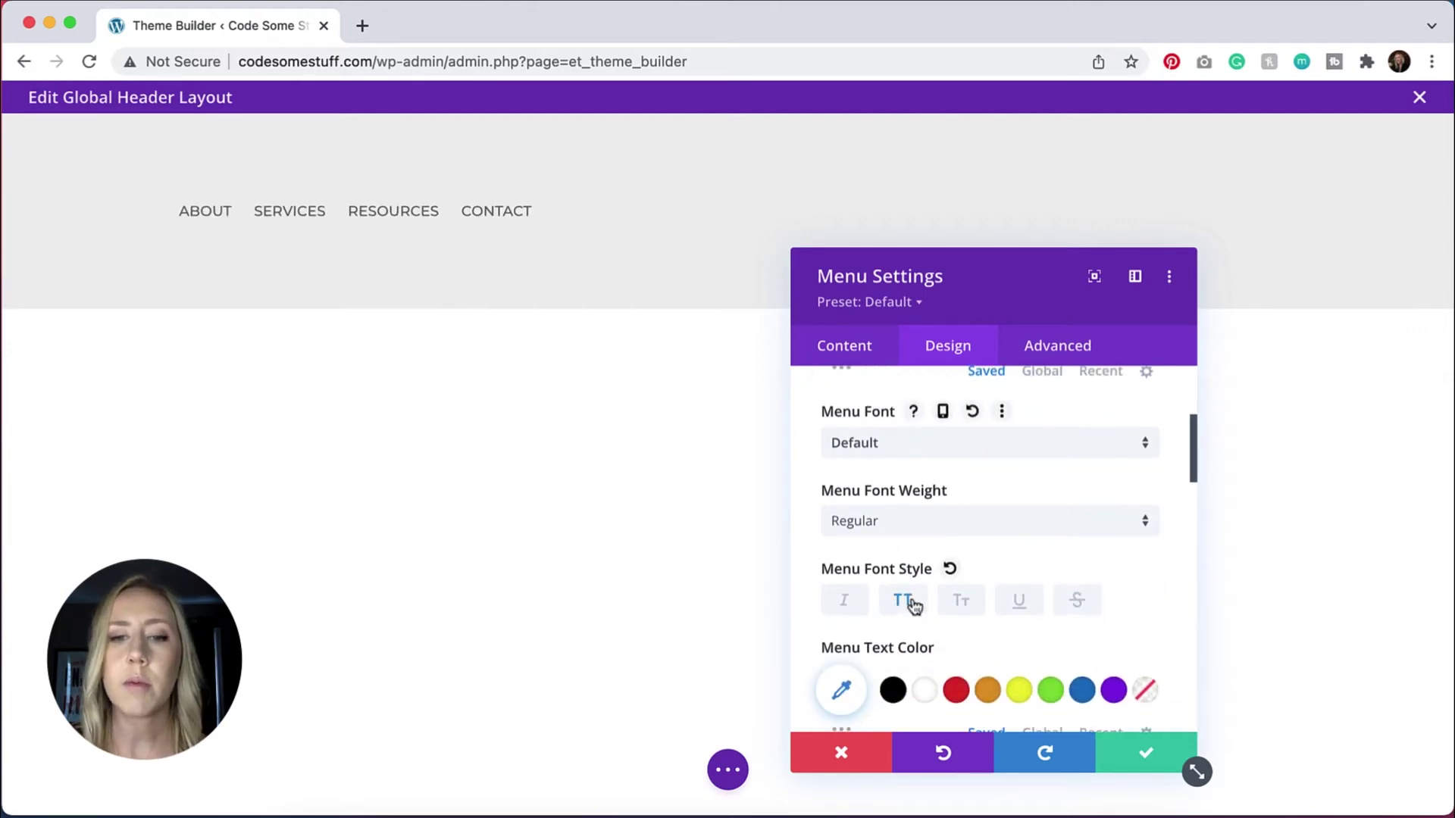
{"action": "scroll", "coordinate": [914, 600], "scroll_direction": "down", "scroll_amount": 3}
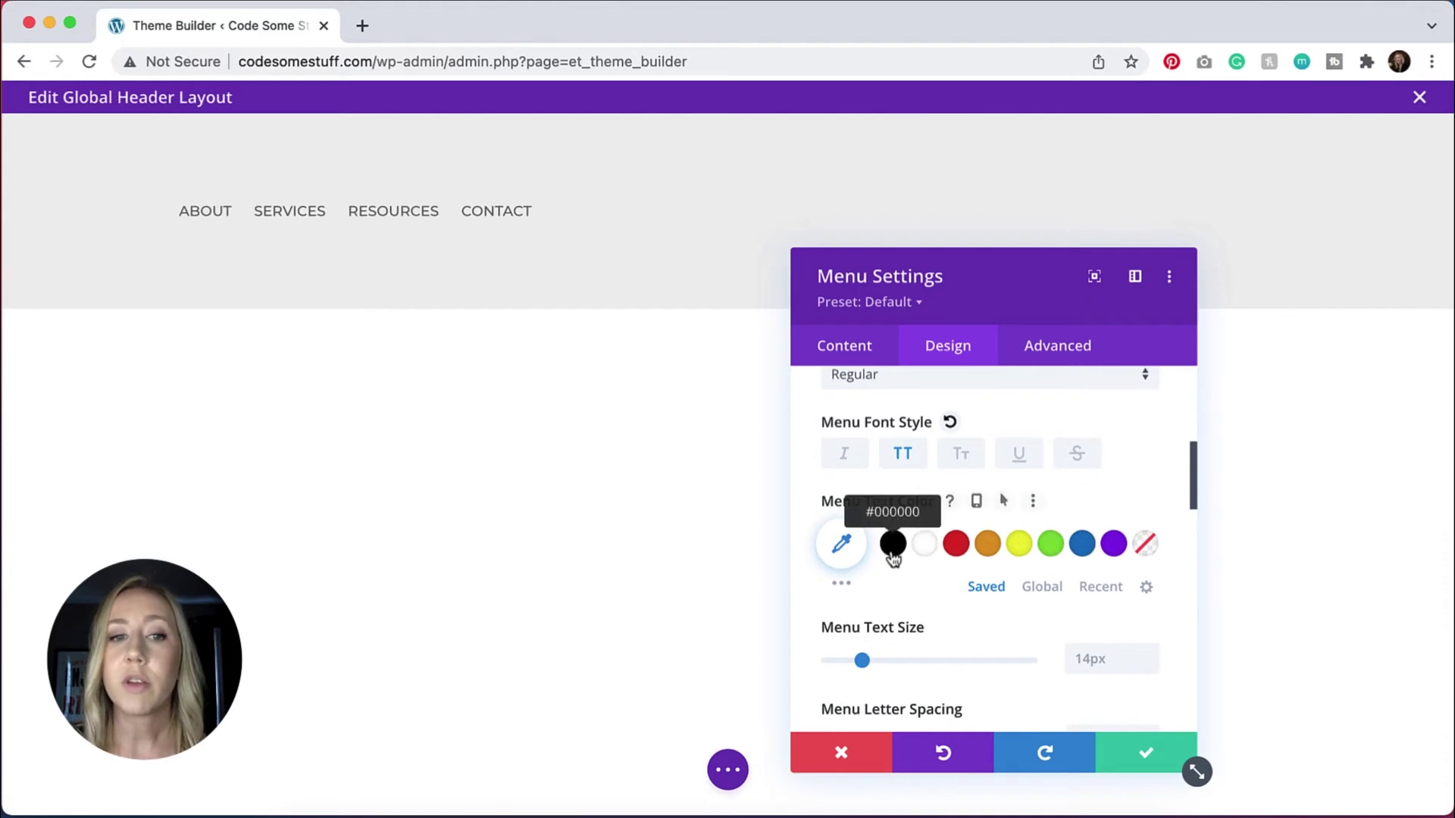
{"action": "left_click", "coordinate": [894, 546]}
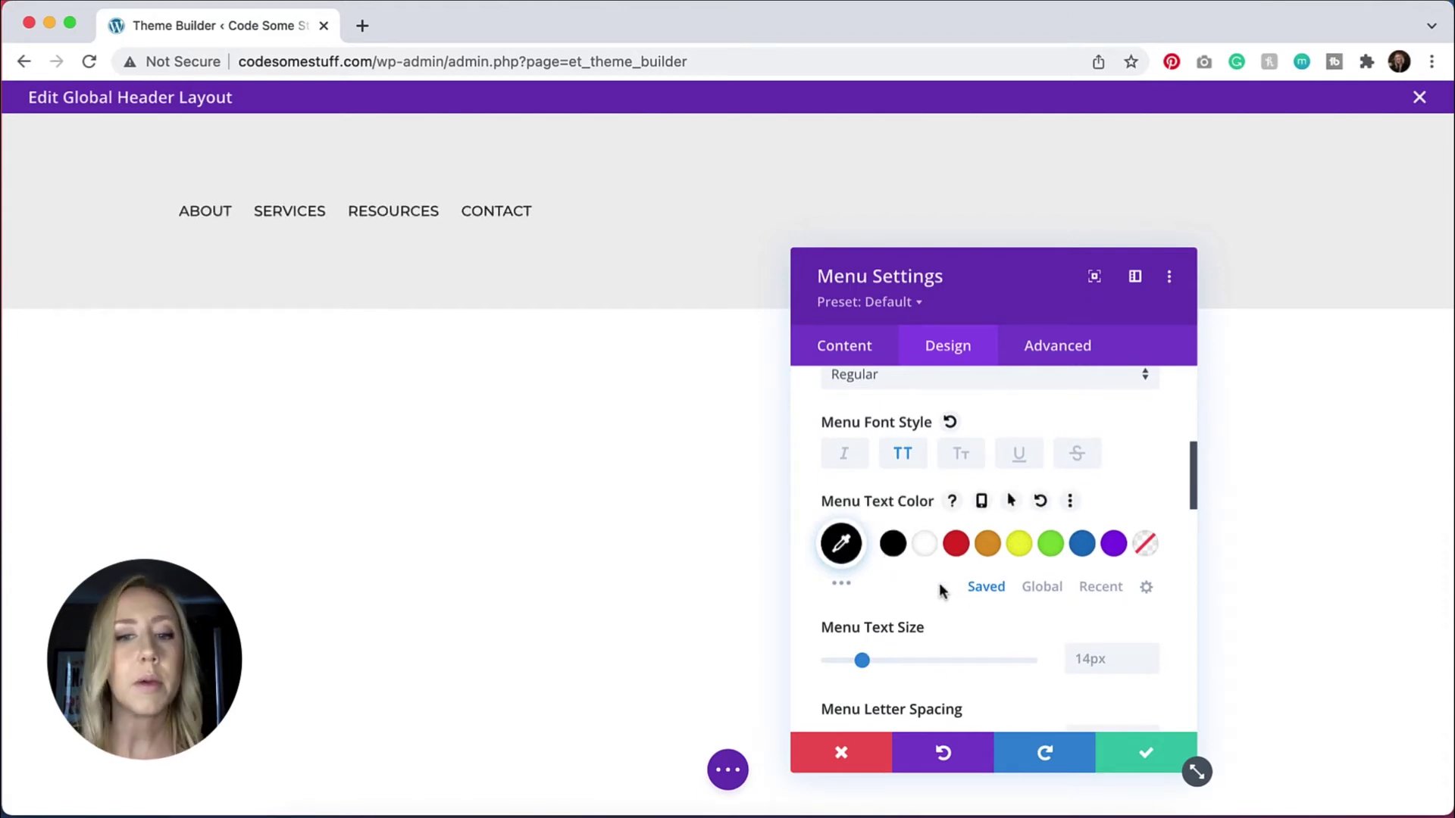
{"action": "left_click", "coordinate": [842, 545]}
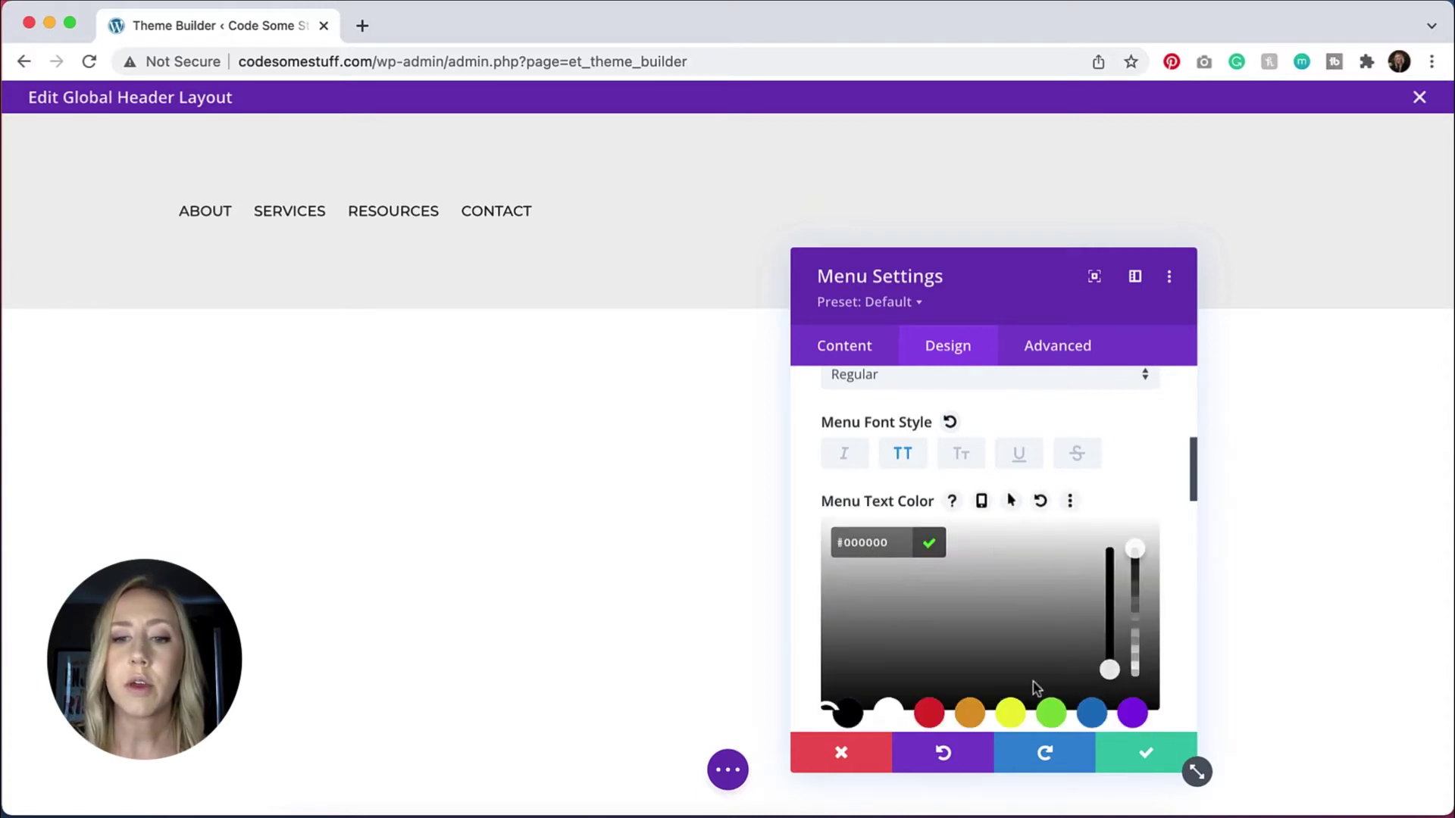
{"action": "left_click", "coordinate": [1154, 494]}
{"action": "scroll", "coordinate": [1070, 558], "scroll_direction": "down", "scroll_amount": 2}
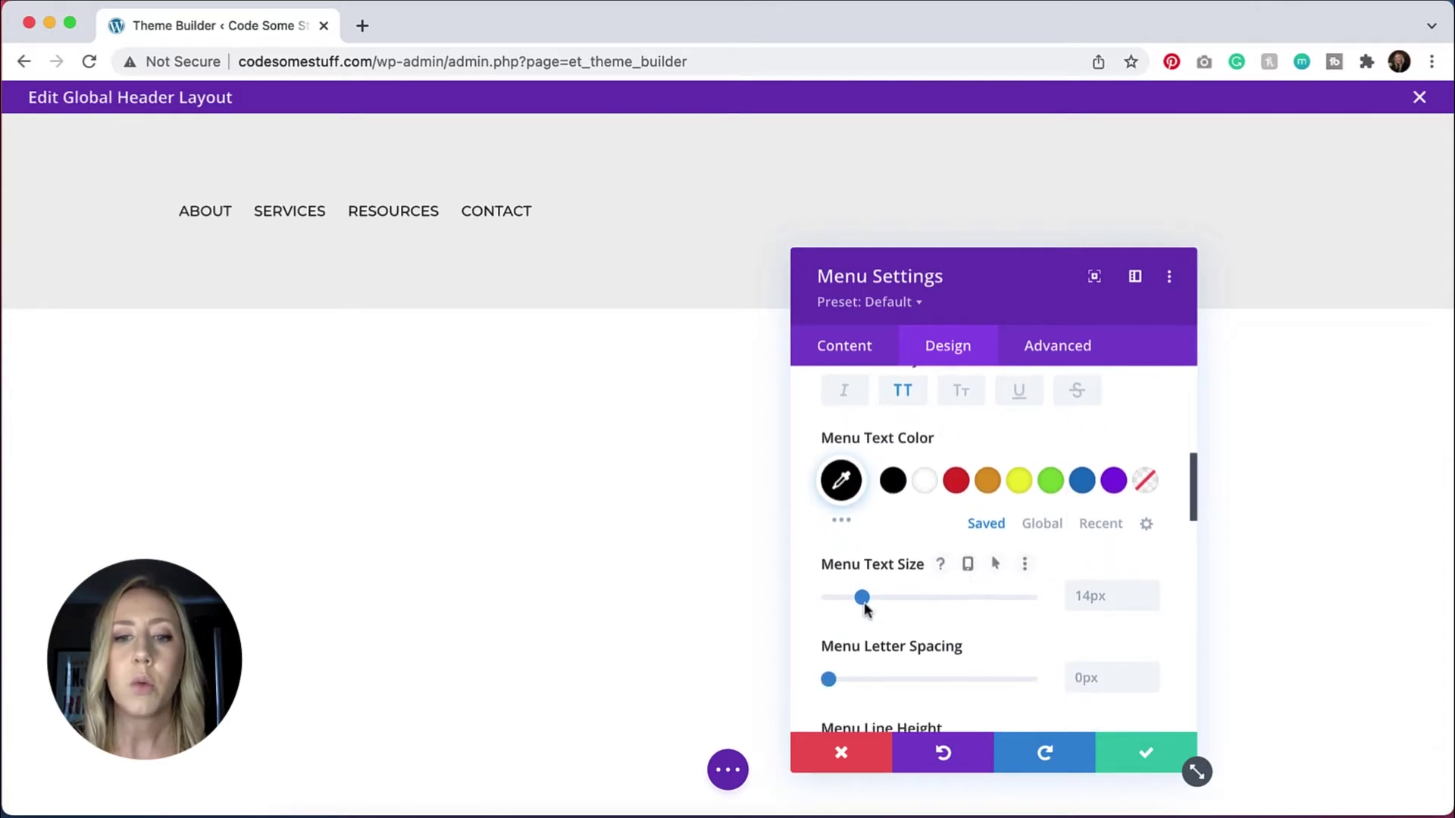
{"action": "left_click_drag", "start_coordinate": [868, 602], "coordinate": [876, 602]}
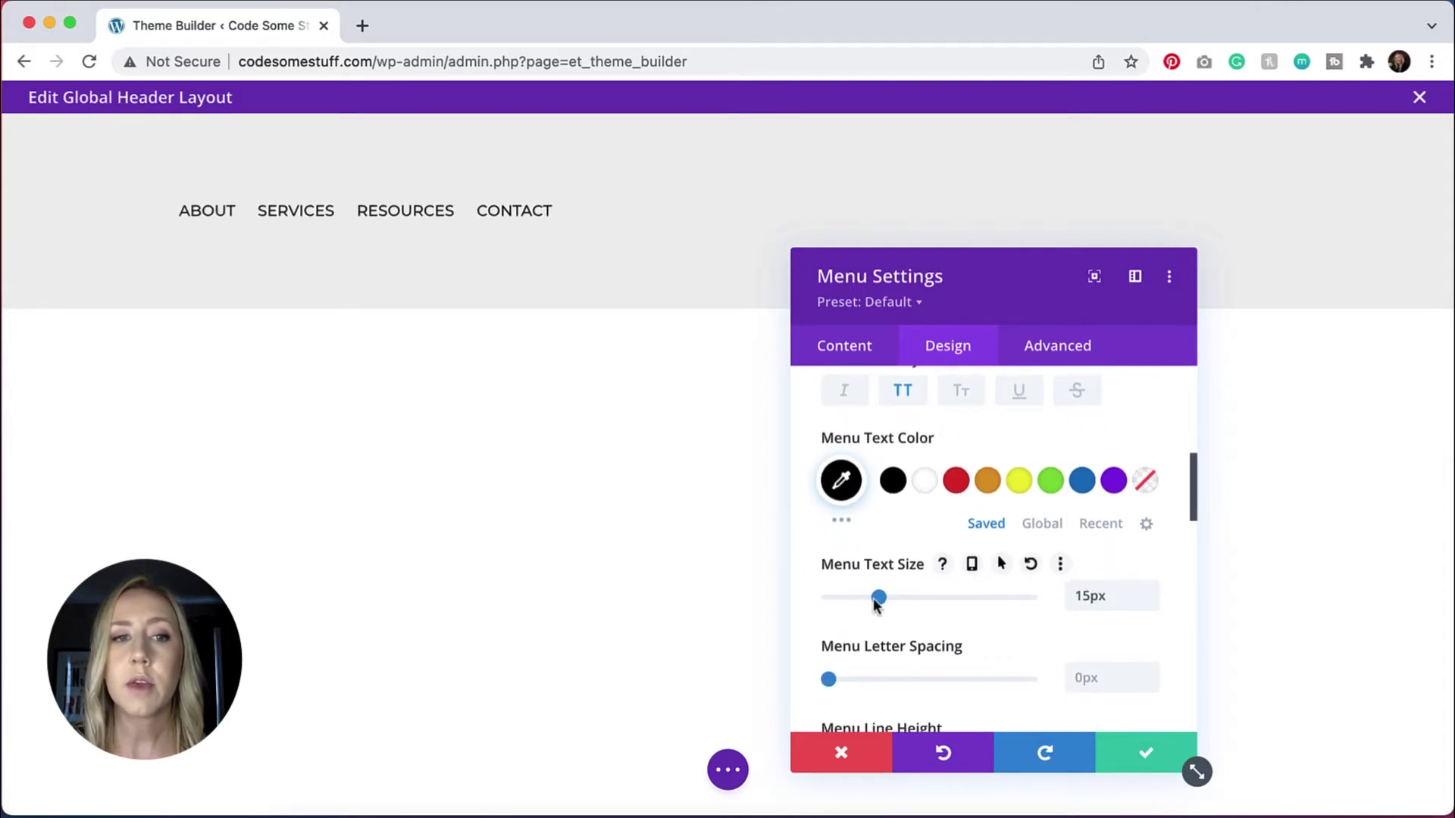
{"action": "scroll", "coordinate": [981, 597], "scroll_direction": "down", "scroll_amount": 2}
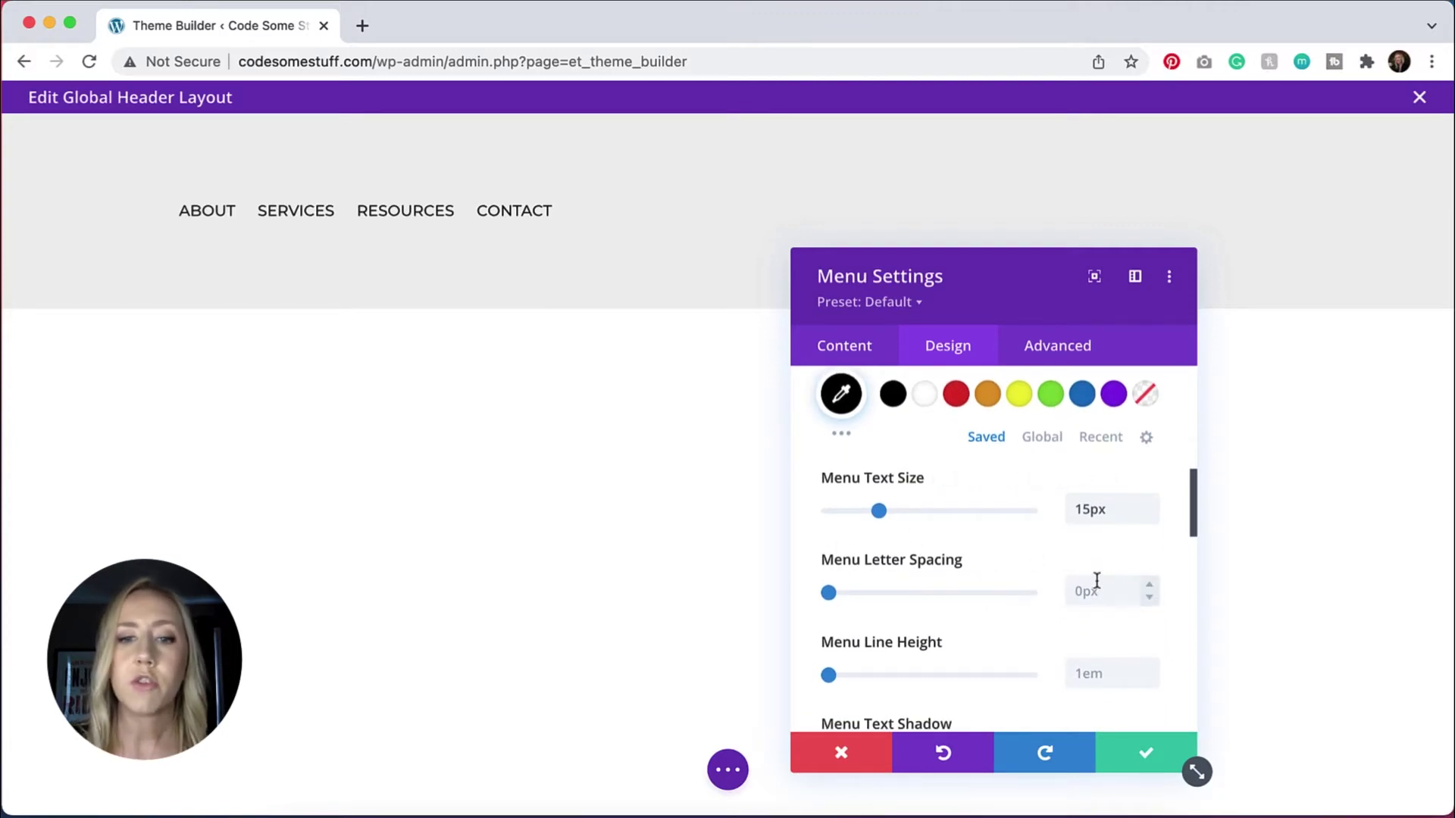
{"action": "scroll", "coordinate": [1096, 581], "scroll_direction": "down", "scroll_amount": 5}
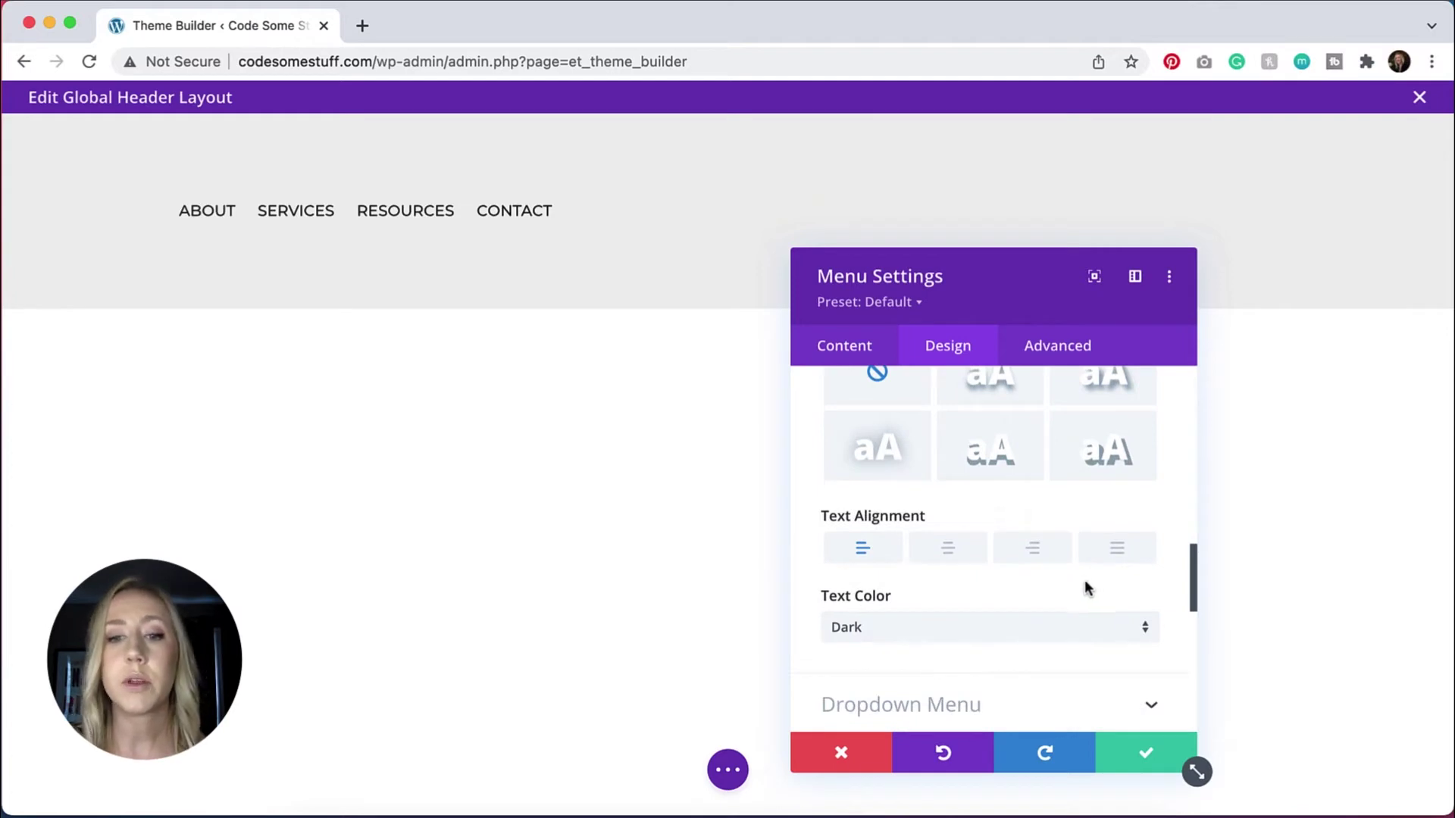
{"action": "scroll", "coordinate": [1042, 611], "scroll_direction": "down", "scroll_amount": 4}
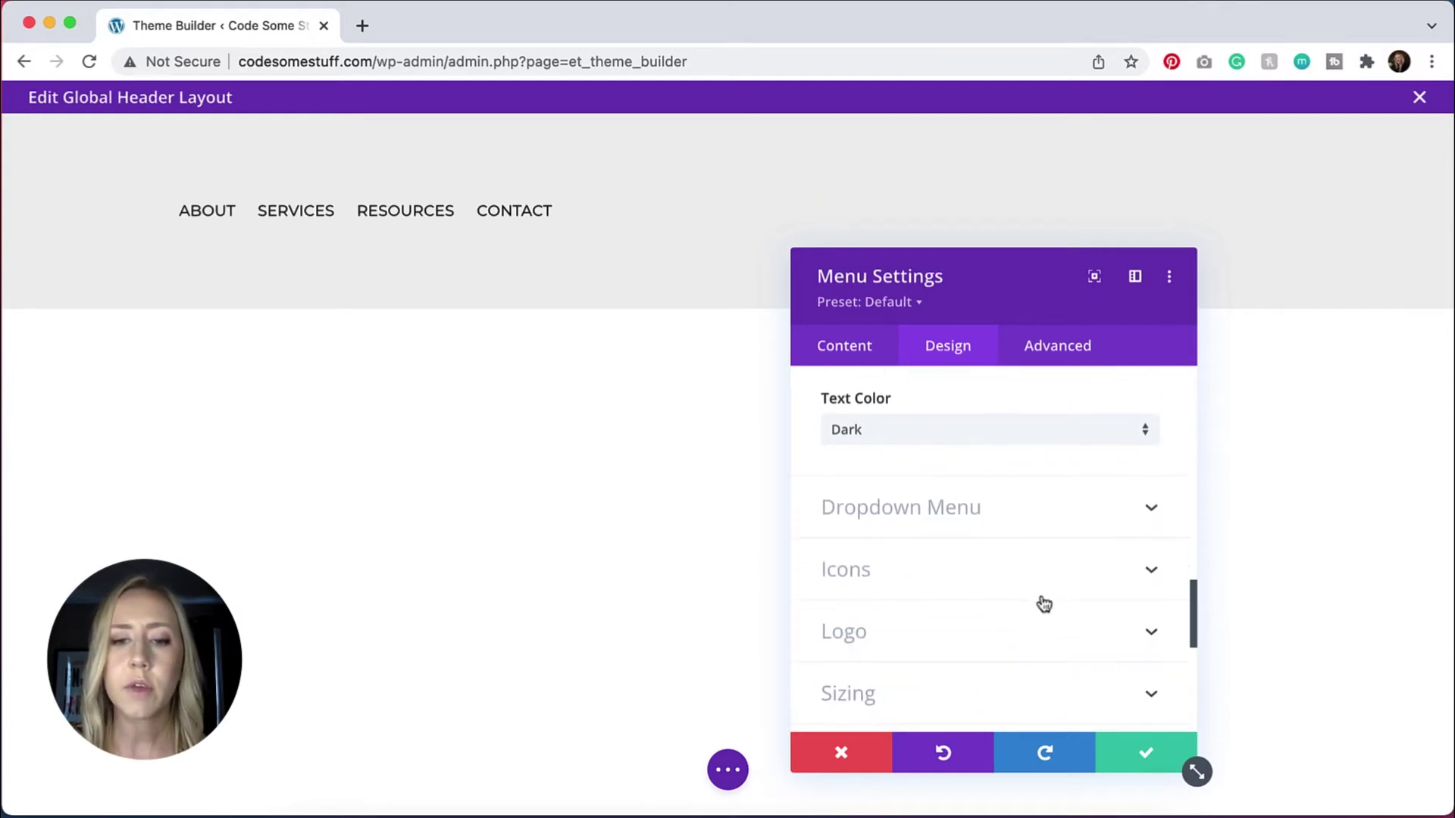
Set the Menu module's logo to the pink Bogus Brands image from the media library.
{"action": "left_click", "coordinate": [967, 635]}
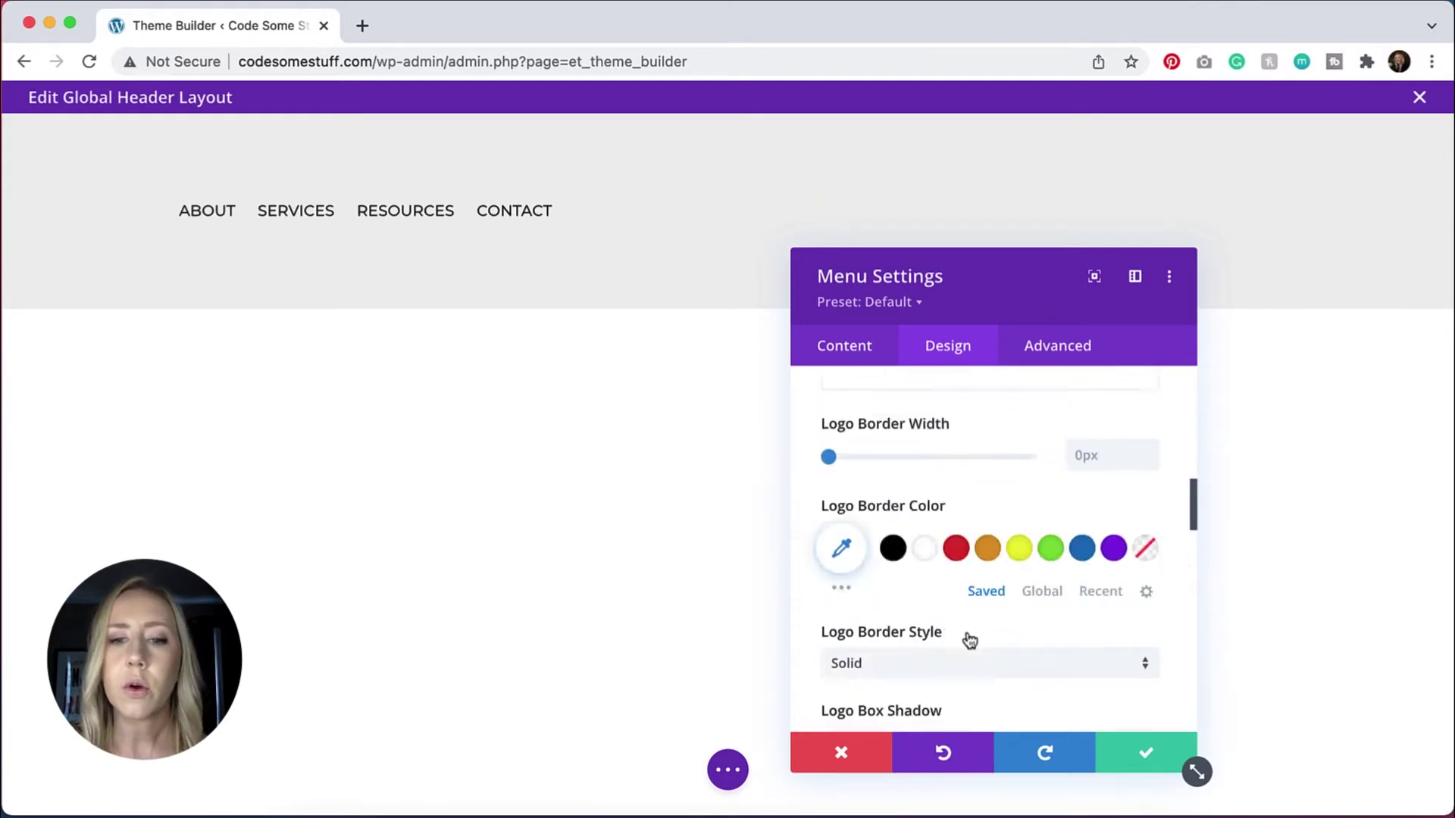
{"action": "scroll", "coordinate": [1053, 601], "scroll_direction": "down", "scroll_amount": 3}
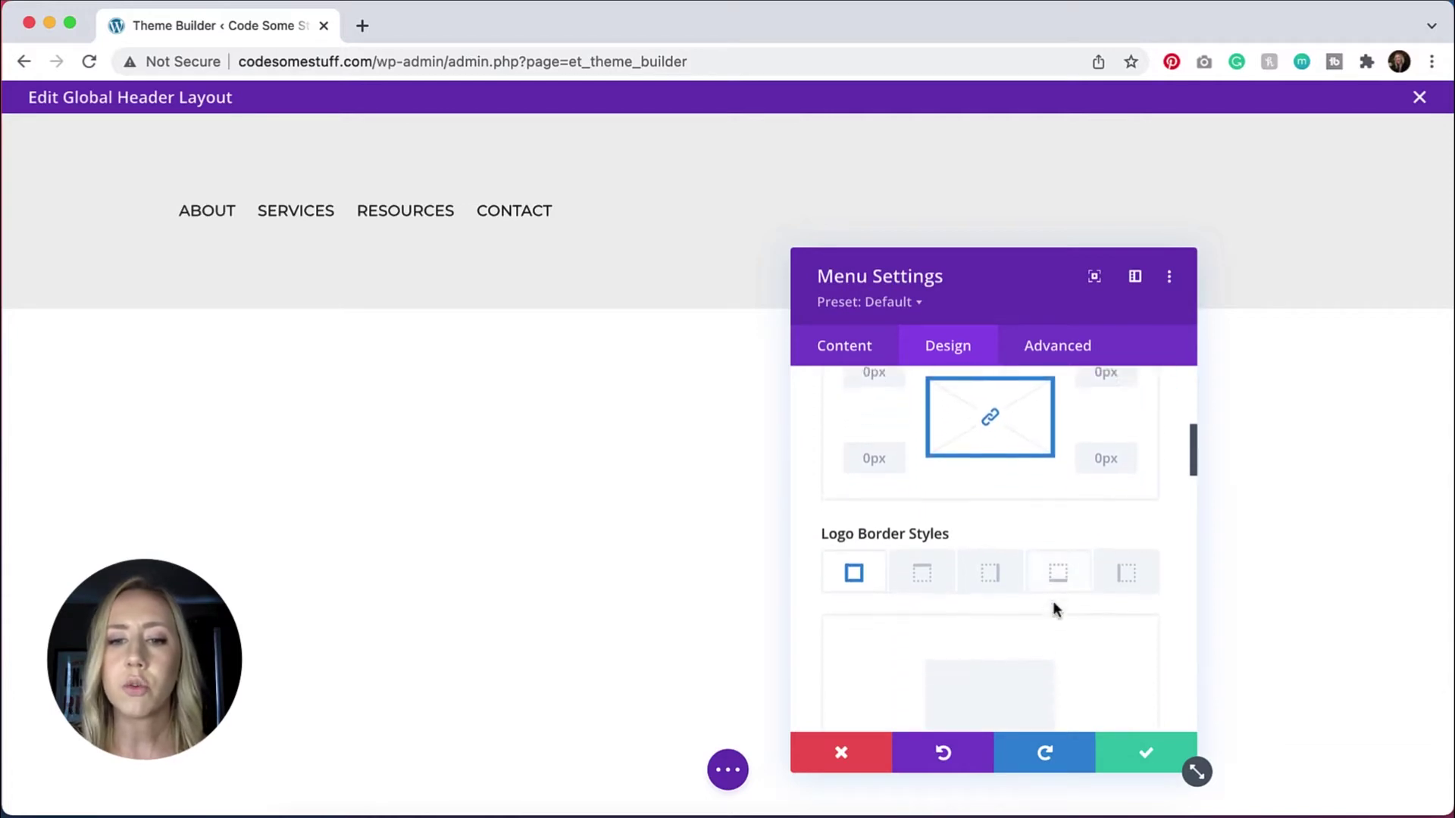
{"action": "scroll", "coordinate": [1052, 602], "scroll_direction": "down", "scroll_amount": 2}
{"action": "scroll", "coordinate": [1050, 606], "scroll_direction": "up", "scroll_amount": 7}
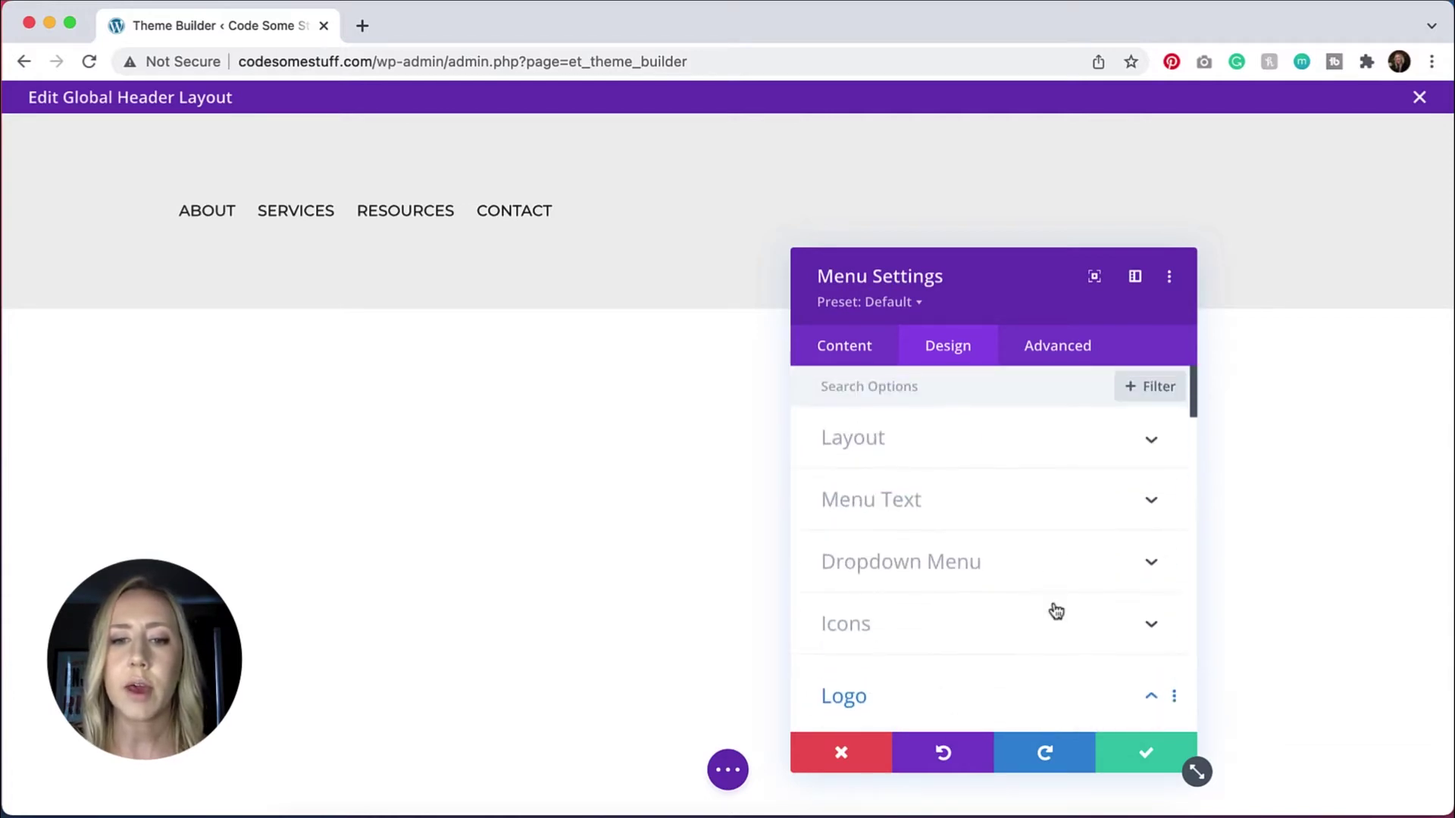
{"action": "scroll", "coordinate": [1050, 606], "scroll_direction": "down", "scroll_amount": 2}
{"action": "scroll", "coordinate": [867, 412], "scroll_direction": "up", "scroll_amount": 1}
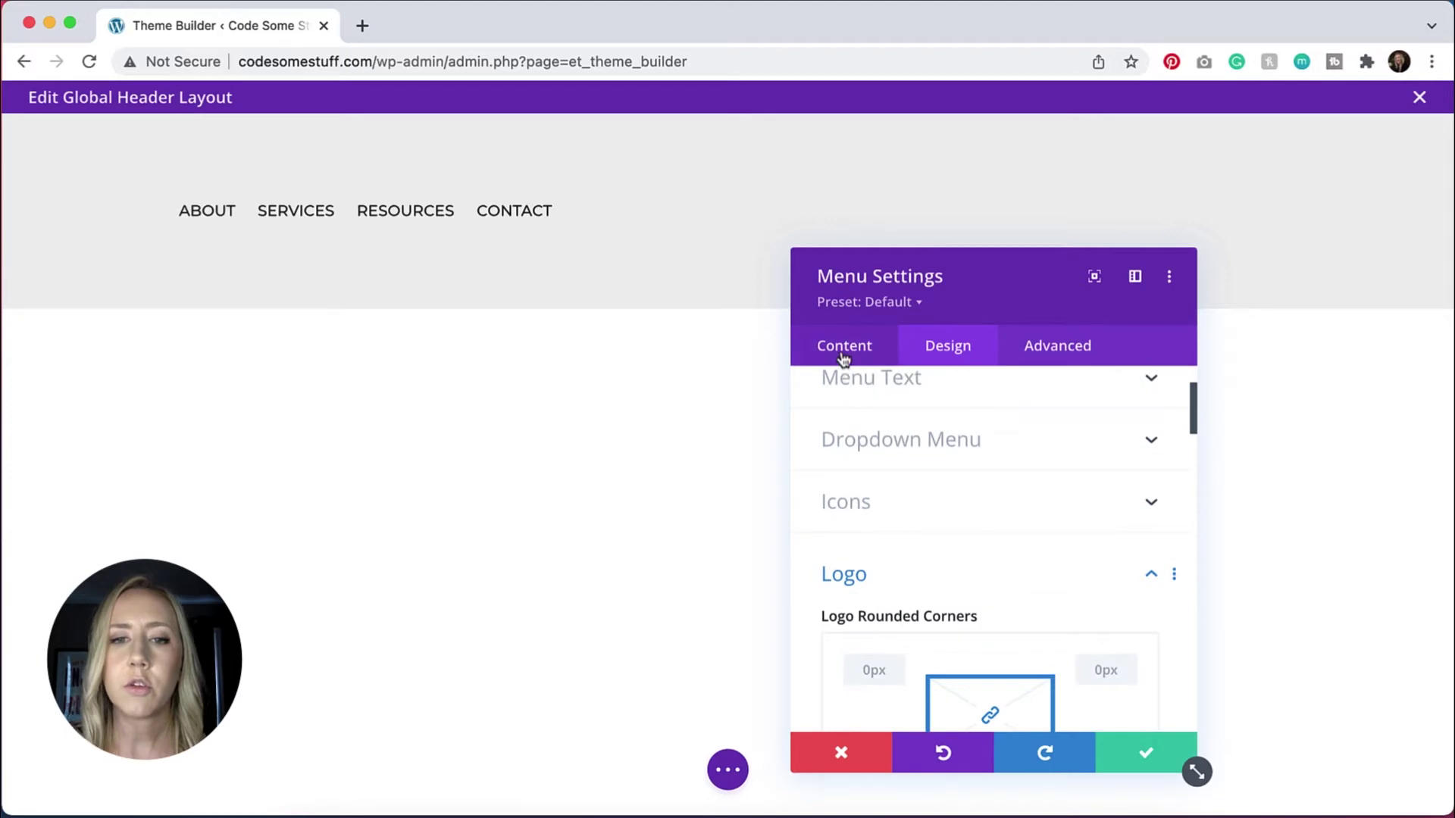
{"action": "left_click", "coordinate": [833, 350]}
{"action": "left_click", "coordinate": [881, 506]}
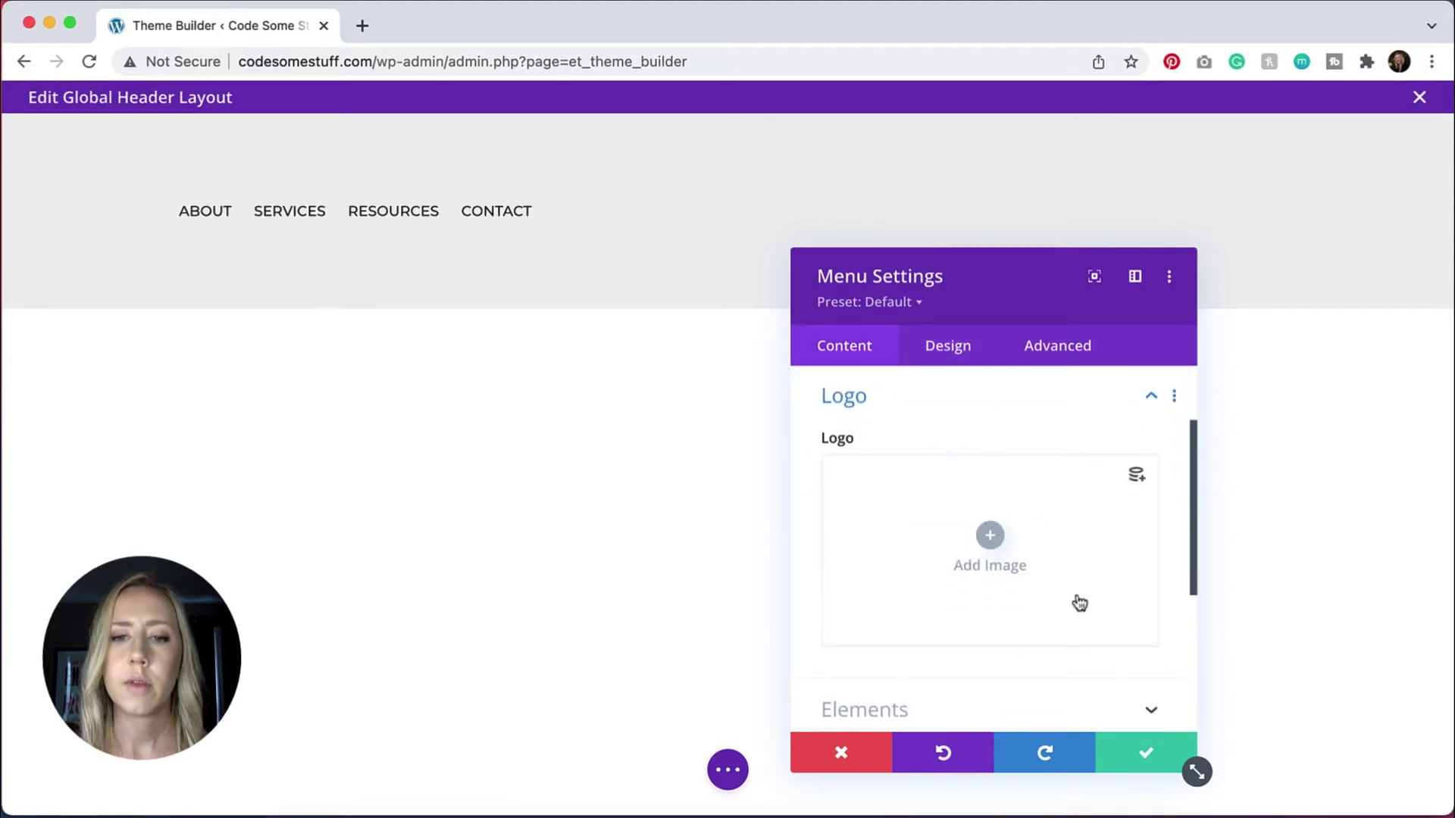
{"action": "left_click", "coordinate": [989, 535]}
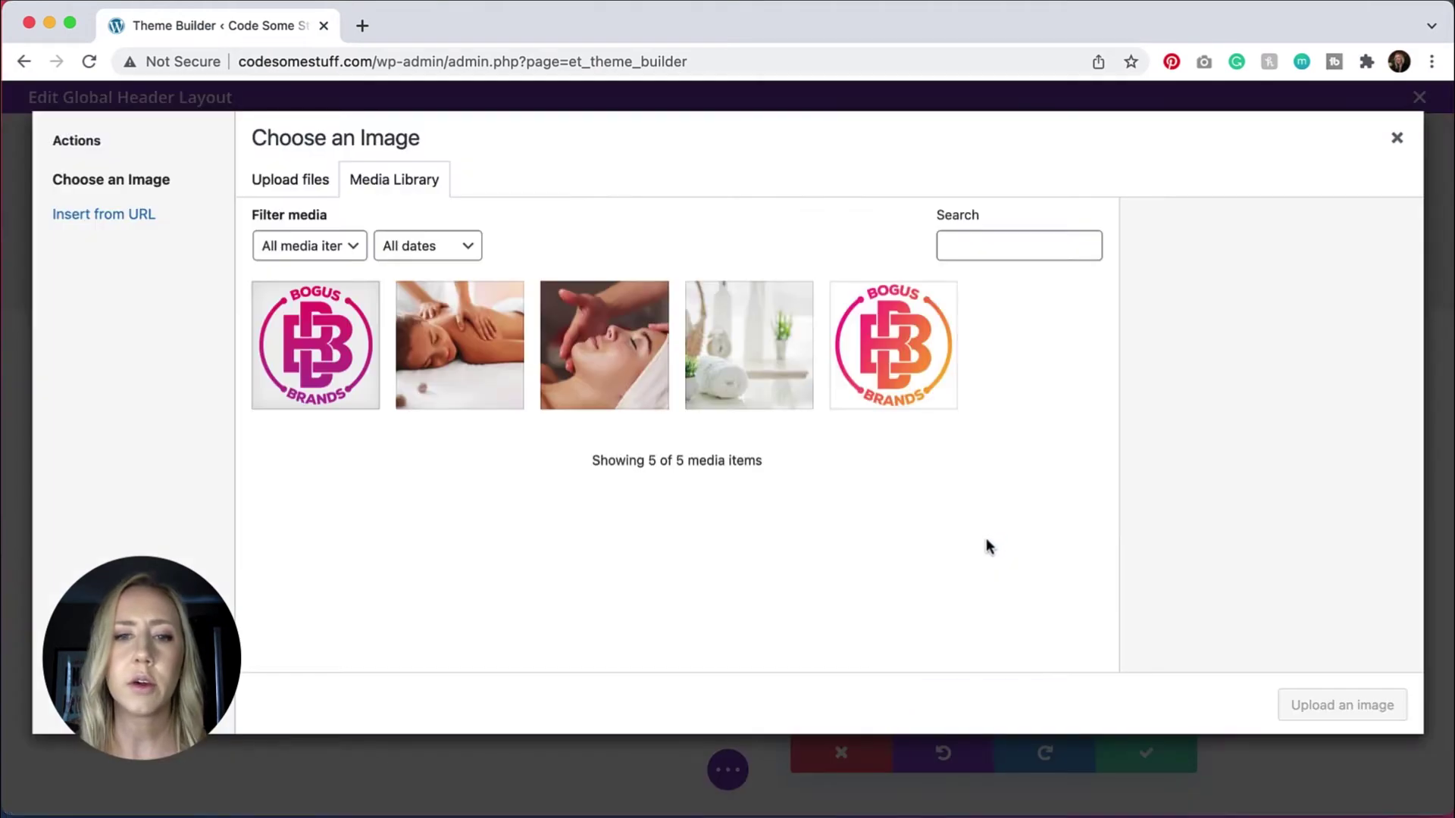
{"action": "left_click", "coordinate": [331, 351]}
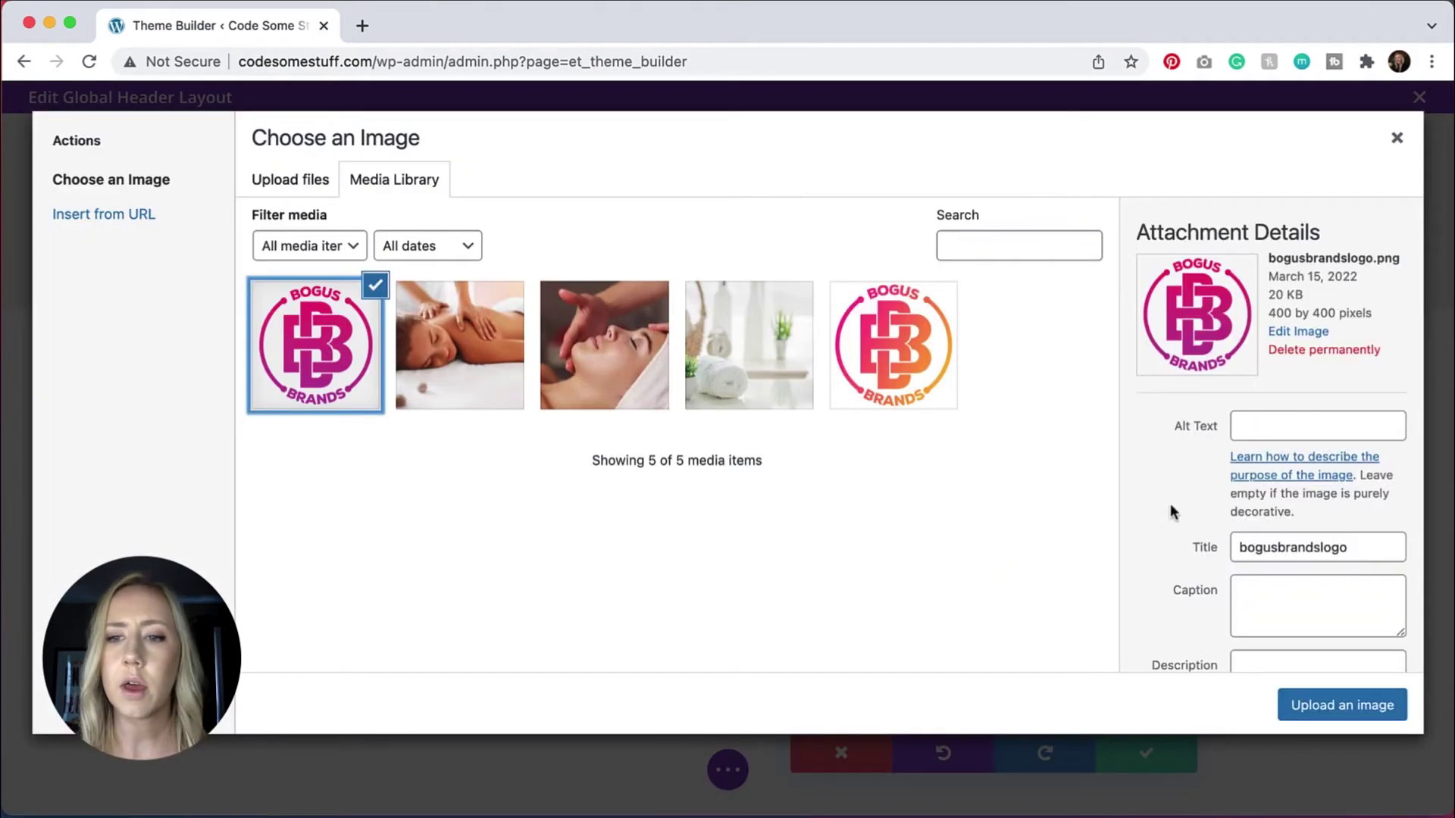
{"action": "left_click", "coordinate": [1332, 707]}
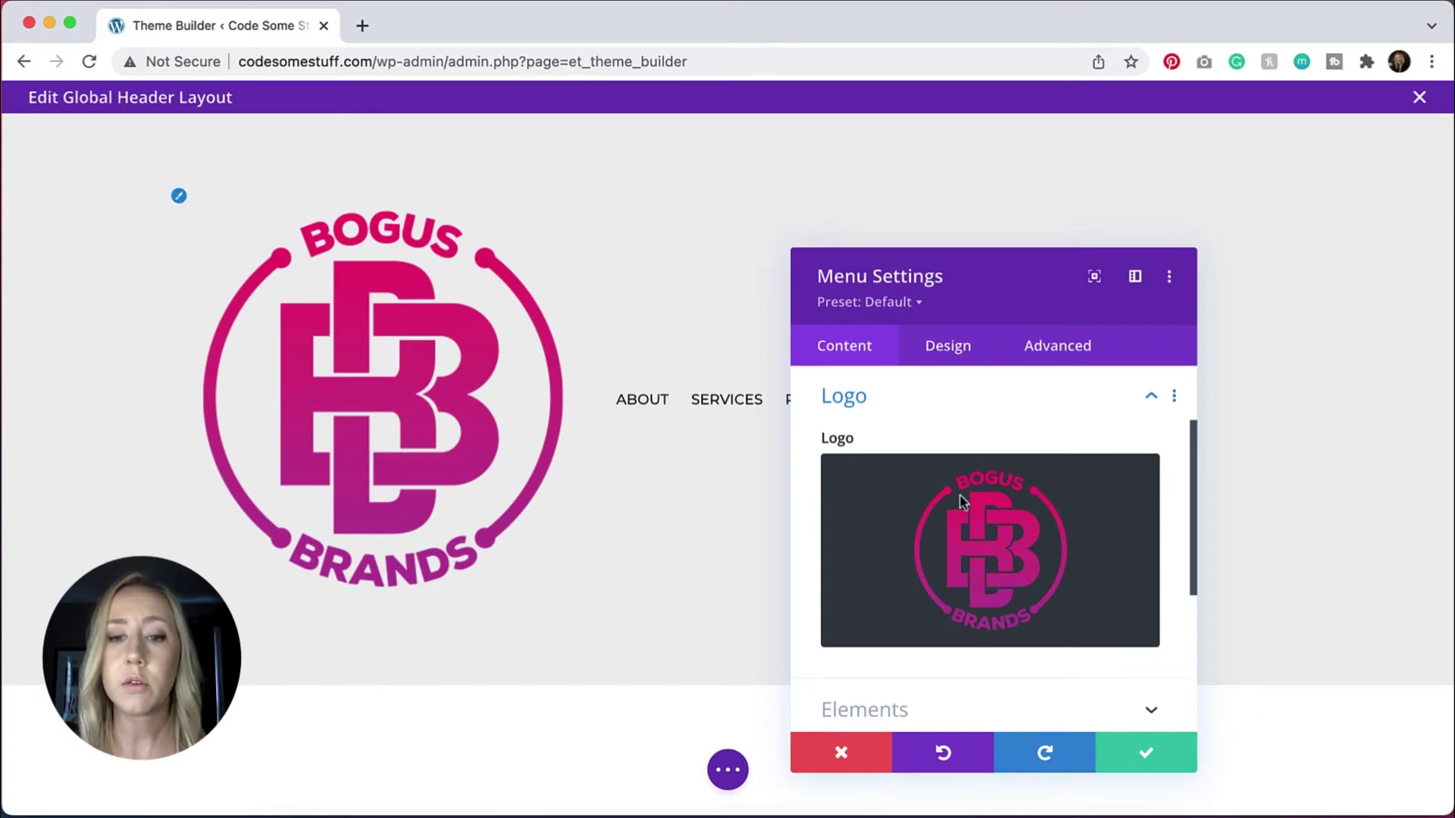
{"action": "scroll", "coordinate": [1076, 494], "scroll_direction": "down", "scroll_amount": 2}
{"action": "scroll", "coordinate": [1076, 495], "scroll_direction": "down", "scroll_amount": 3}
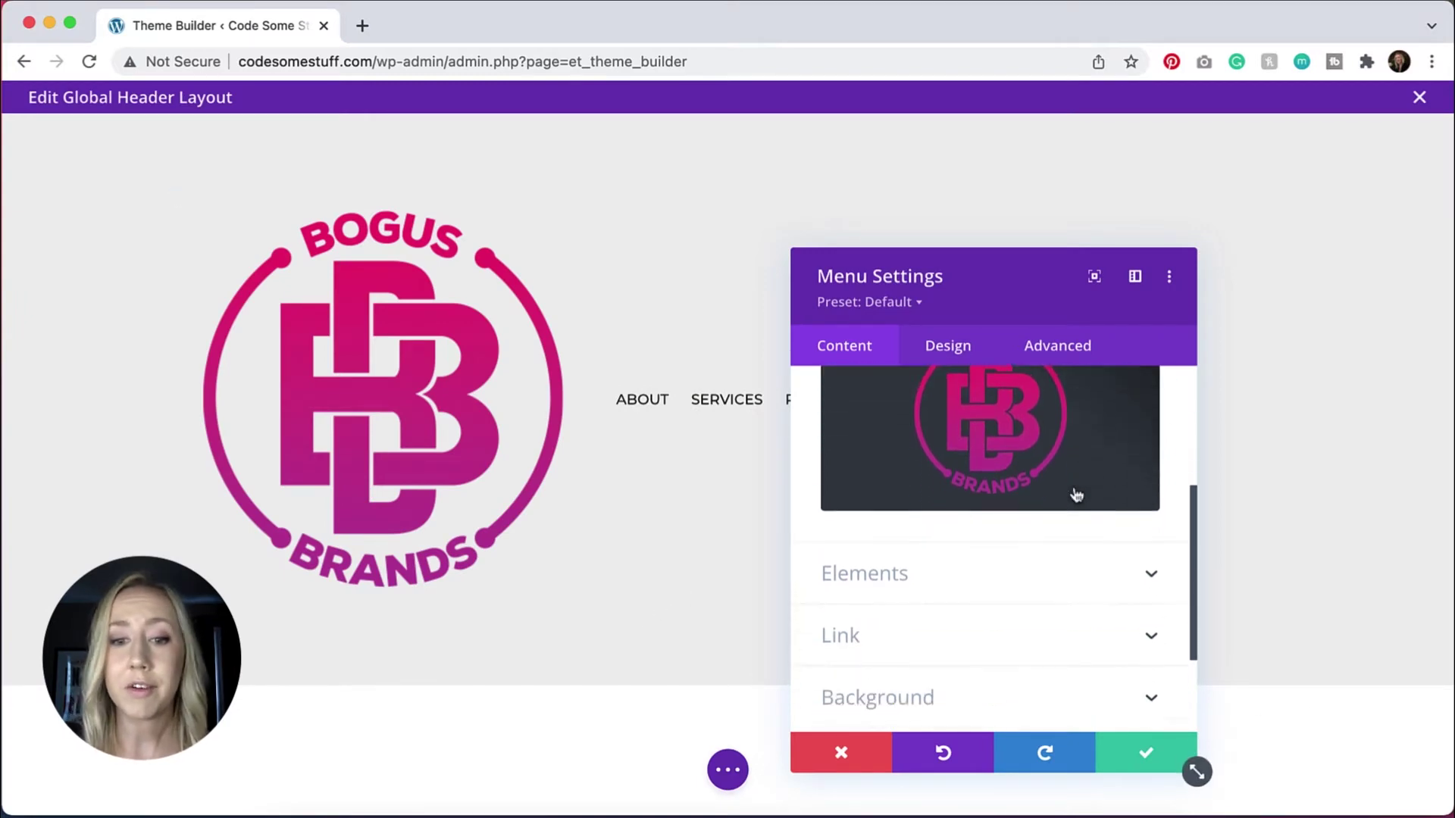
{"action": "left_click", "coordinate": [1018, 588]}
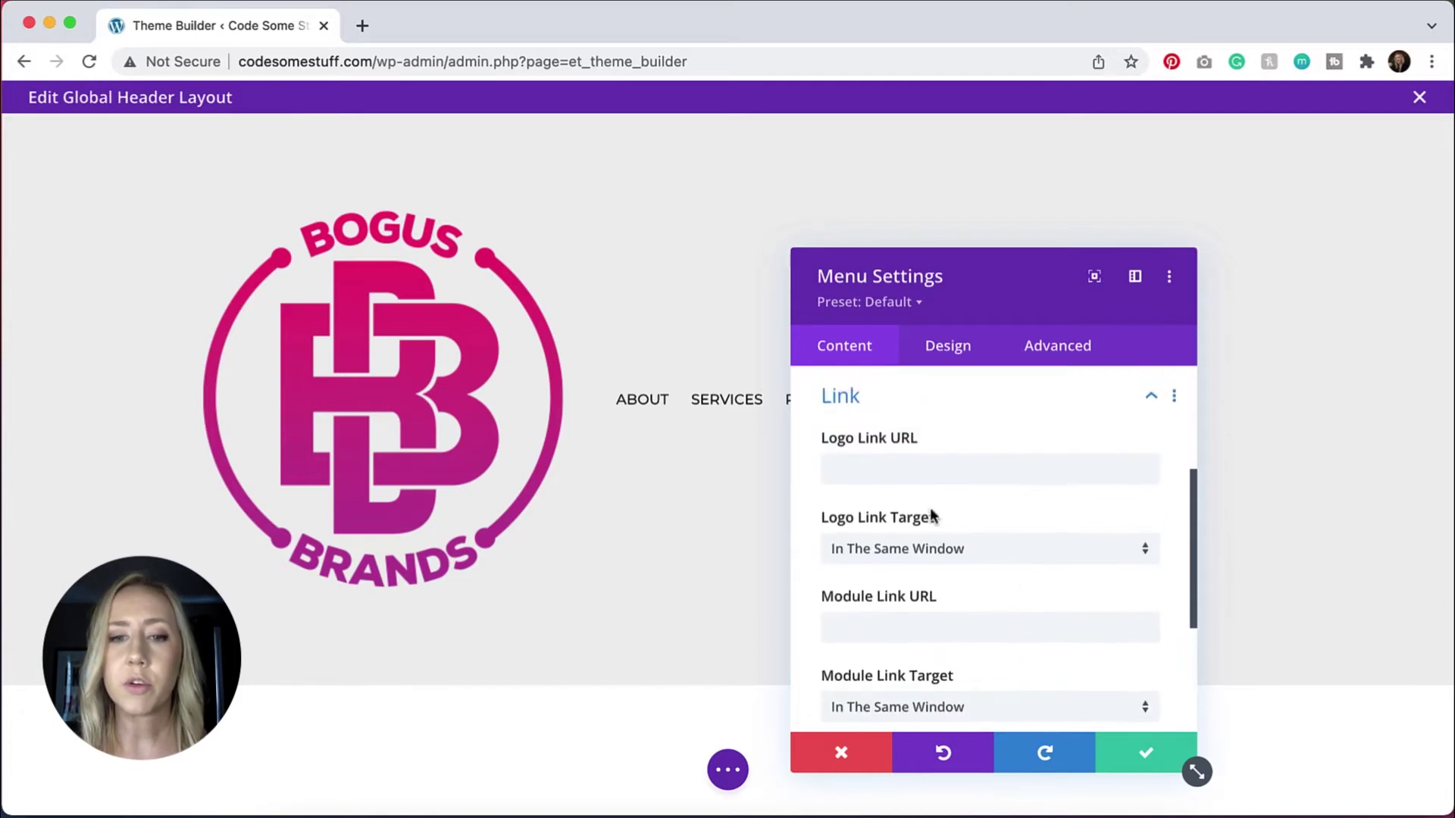
{"action": "left_click", "coordinate": [906, 467]}
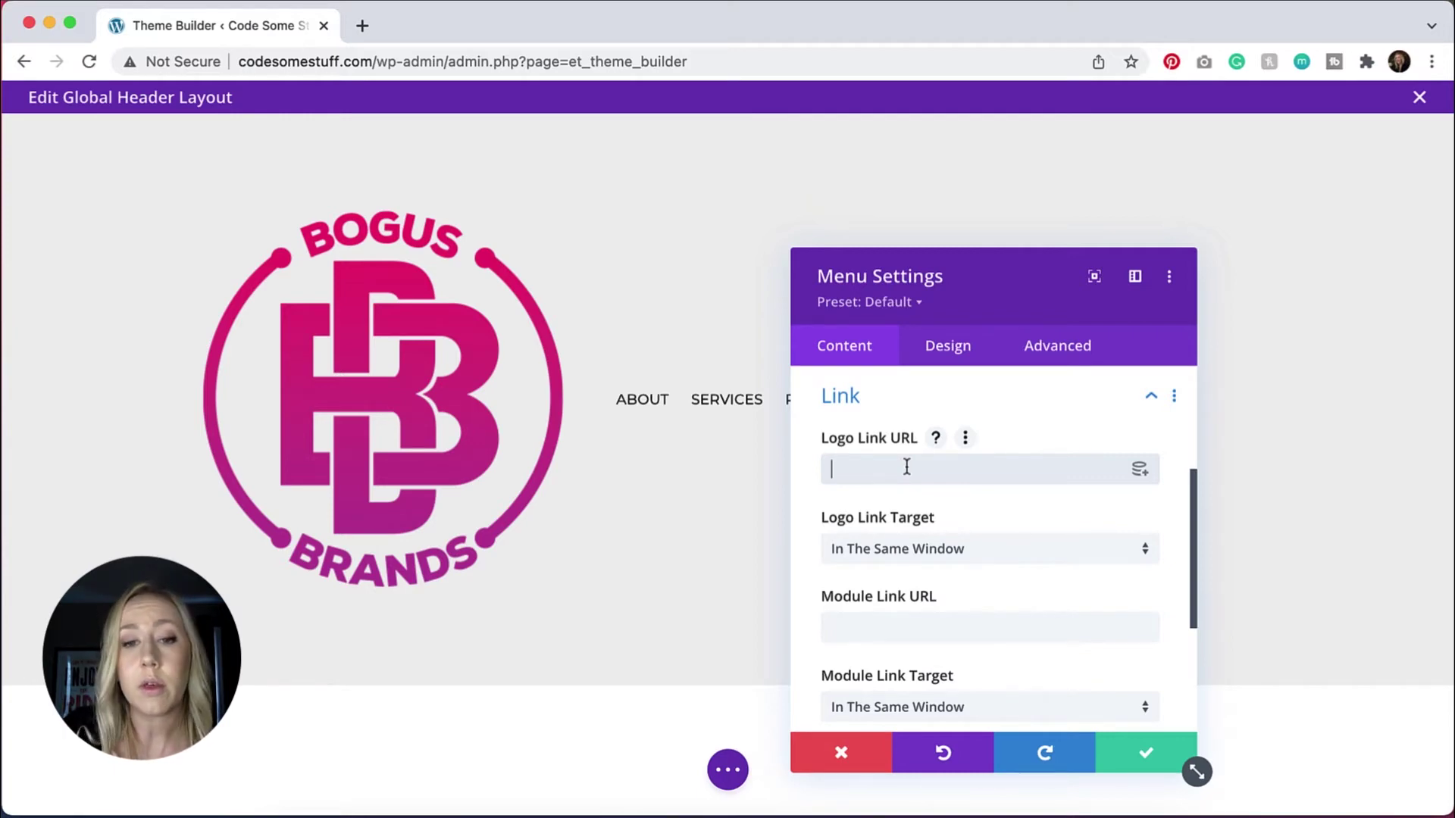
{"action": "type", "text": "https://codesomestuff.com/"}
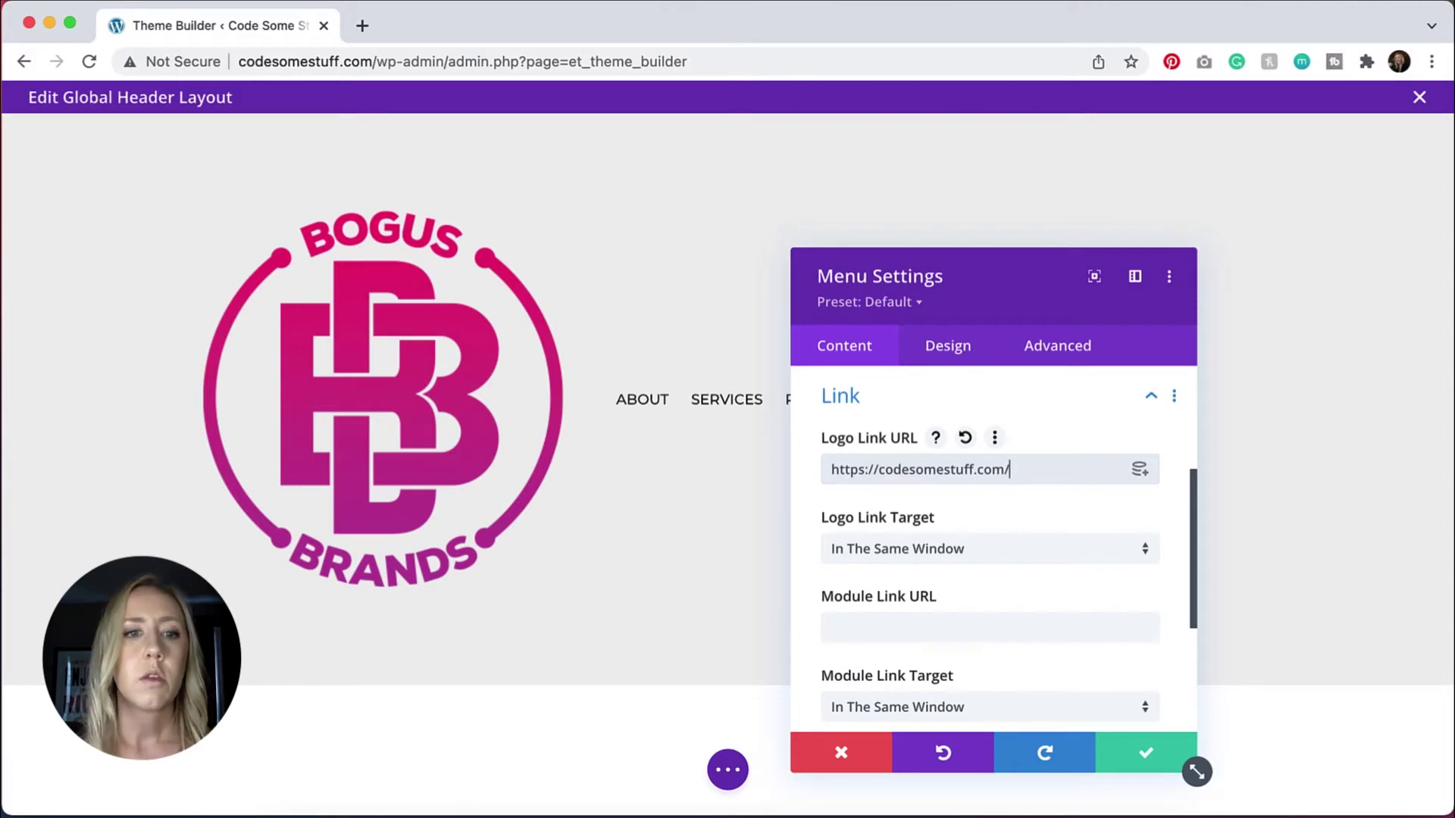
{"action": "scroll", "coordinate": [1023, 531], "scroll_direction": "down", "scroll_amount": 5}
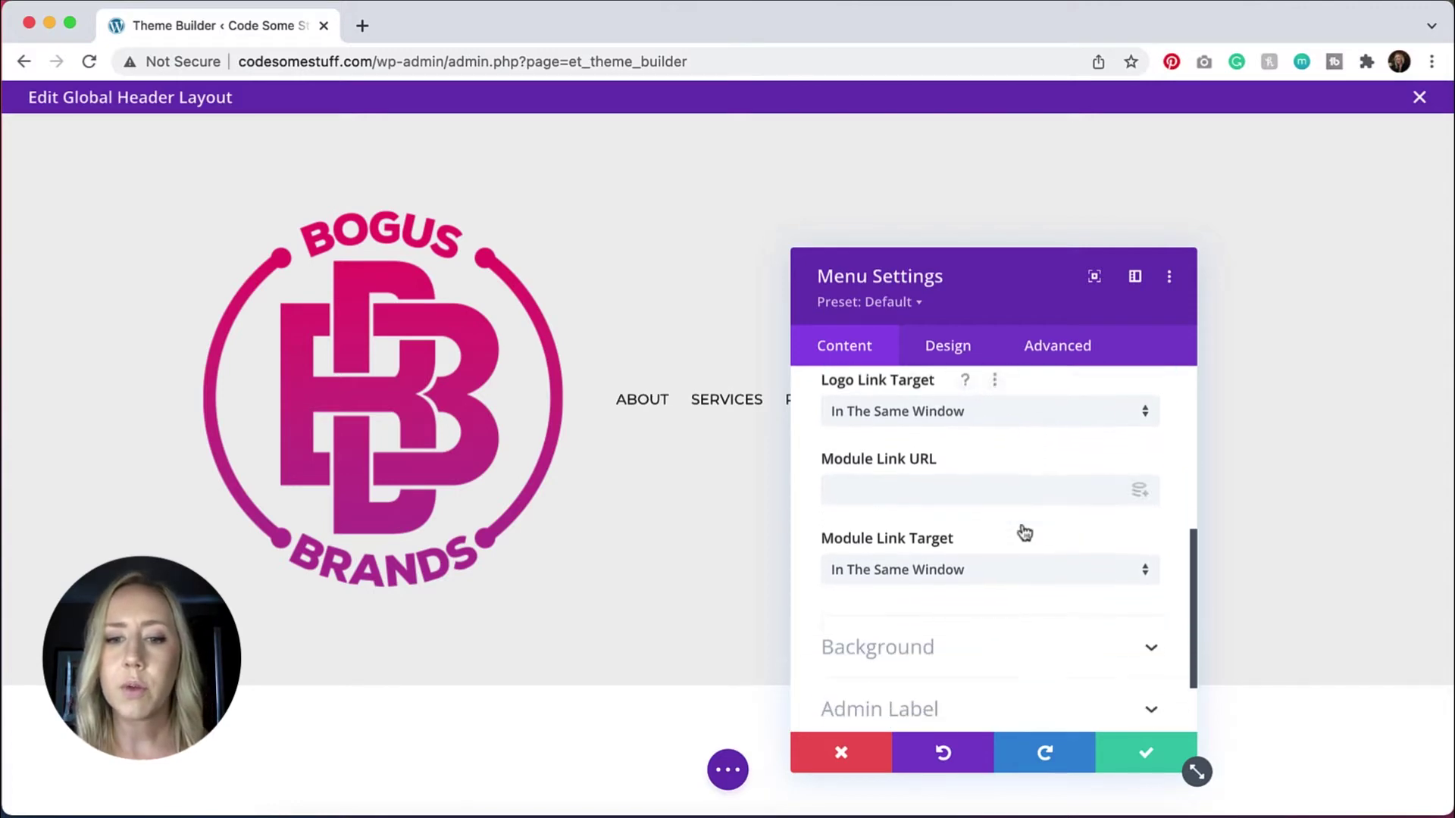
{"action": "left_click", "coordinate": [960, 362]}
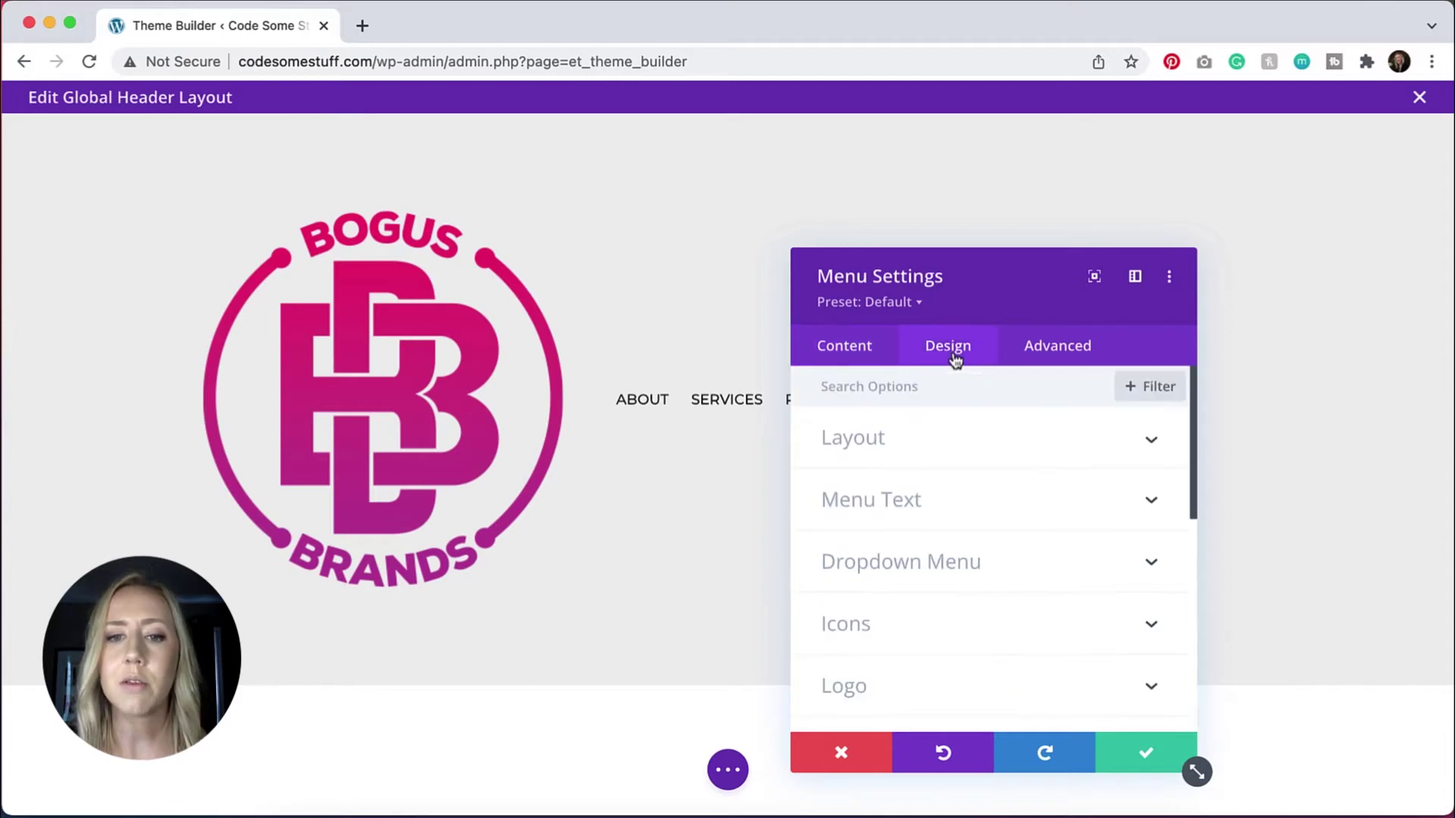
Reset the logo width in the Sizing options back to auto.
{"action": "scroll", "coordinate": [977, 459], "scroll_direction": "down", "scroll_amount": 2}
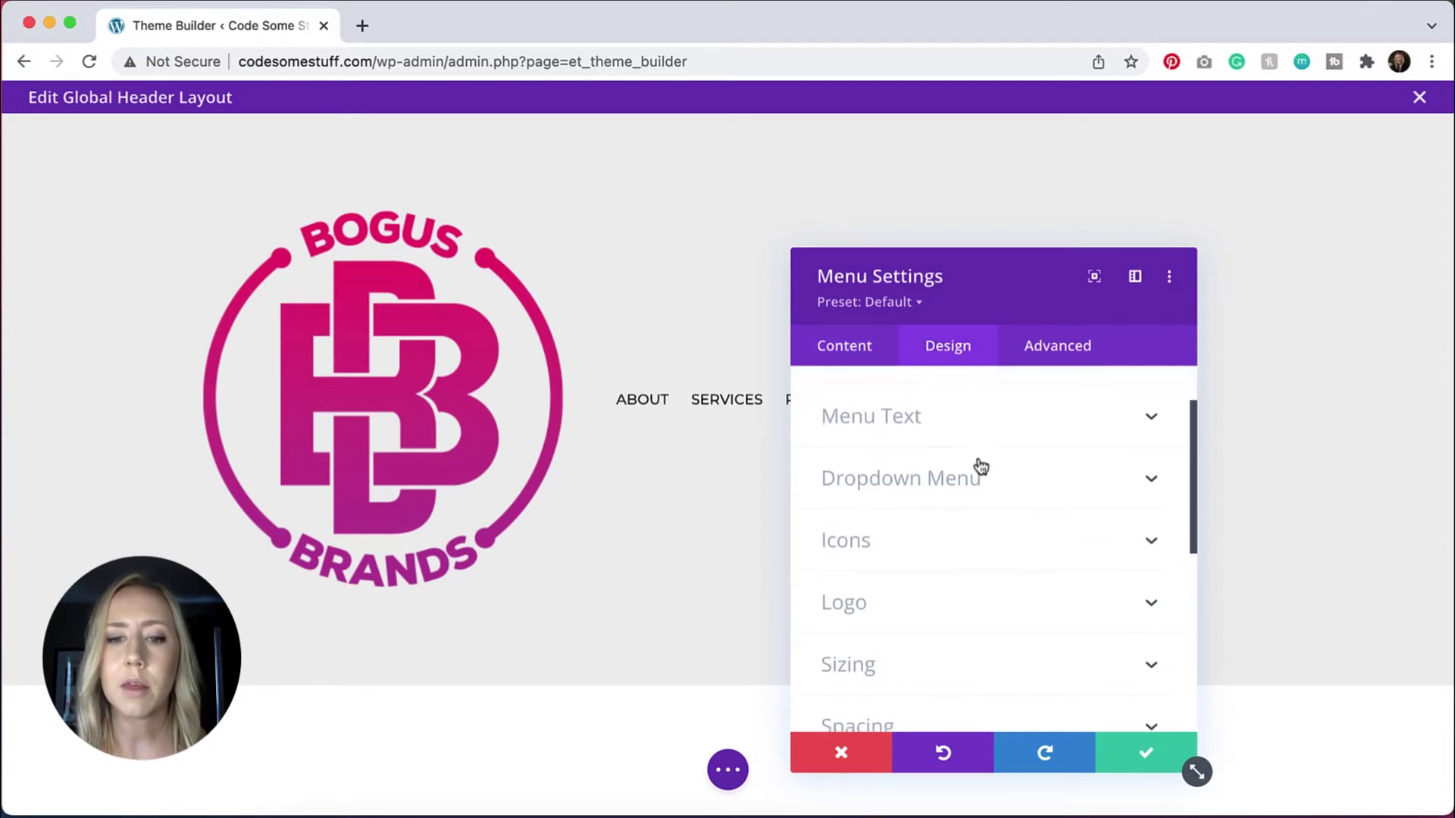
{"action": "scroll", "coordinate": [980, 465], "scroll_direction": "down", "scroll_amount": 3}
{"action": "left_click", "coordinate": [898, 504]}
{"action": "scroll", "coordinate": [1004, 491], "scroll_direction": "down", "scroll_amount": 1}
{"action": "scroll", "coordinate": [1002, 480], "scroll_direction": "down", "scroll_amount": 2}
{"action": "scroll", "coordinate": [993, 576], "scroll_direction": "up", "scroll_amount": 5}
{"action": "left_click", "coordinate": [983, 667]}
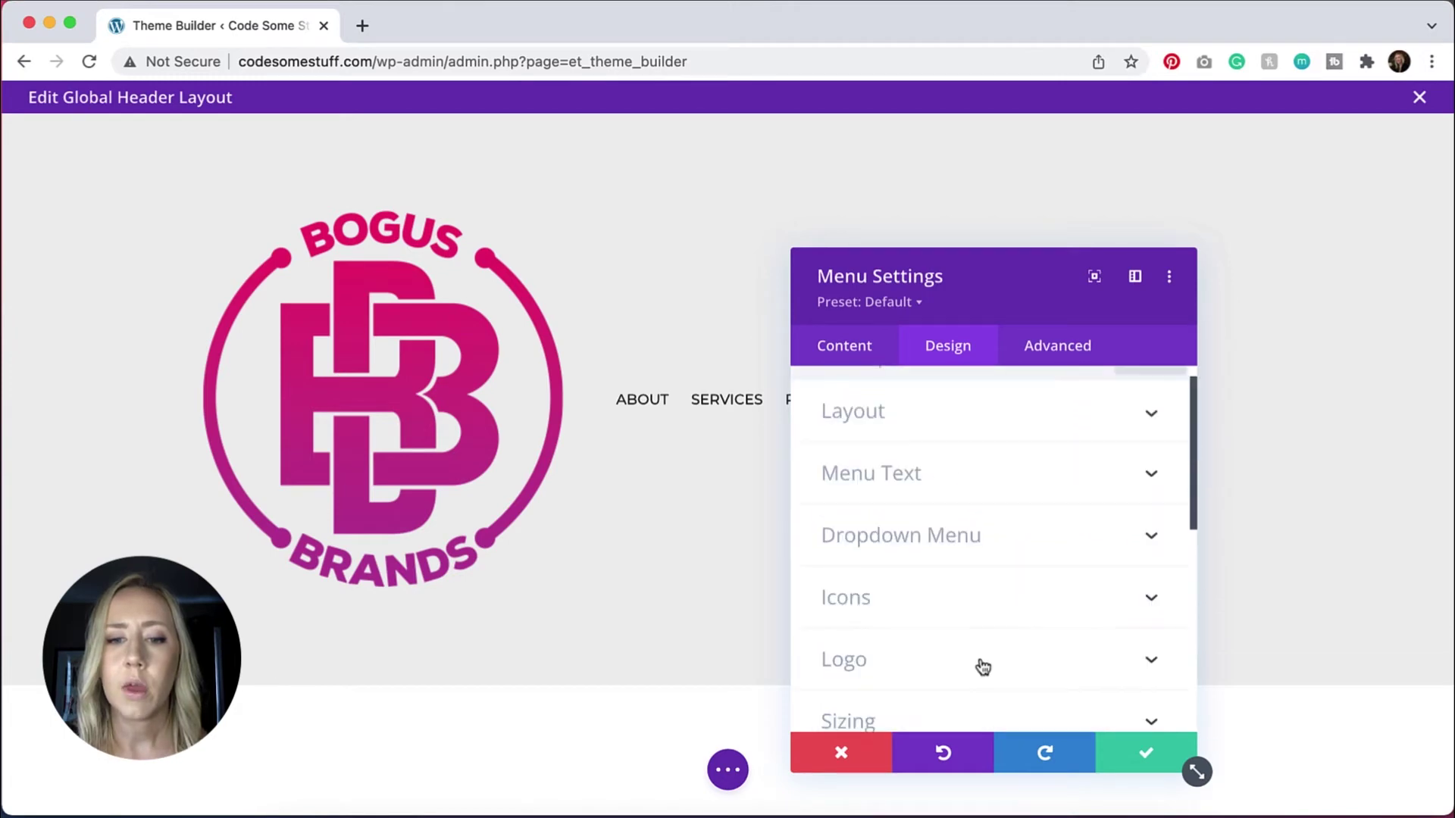
{"action": "scroll", "coordinate": [1049, 657], "scroll_direction": "down", "scroll_amount": 5}
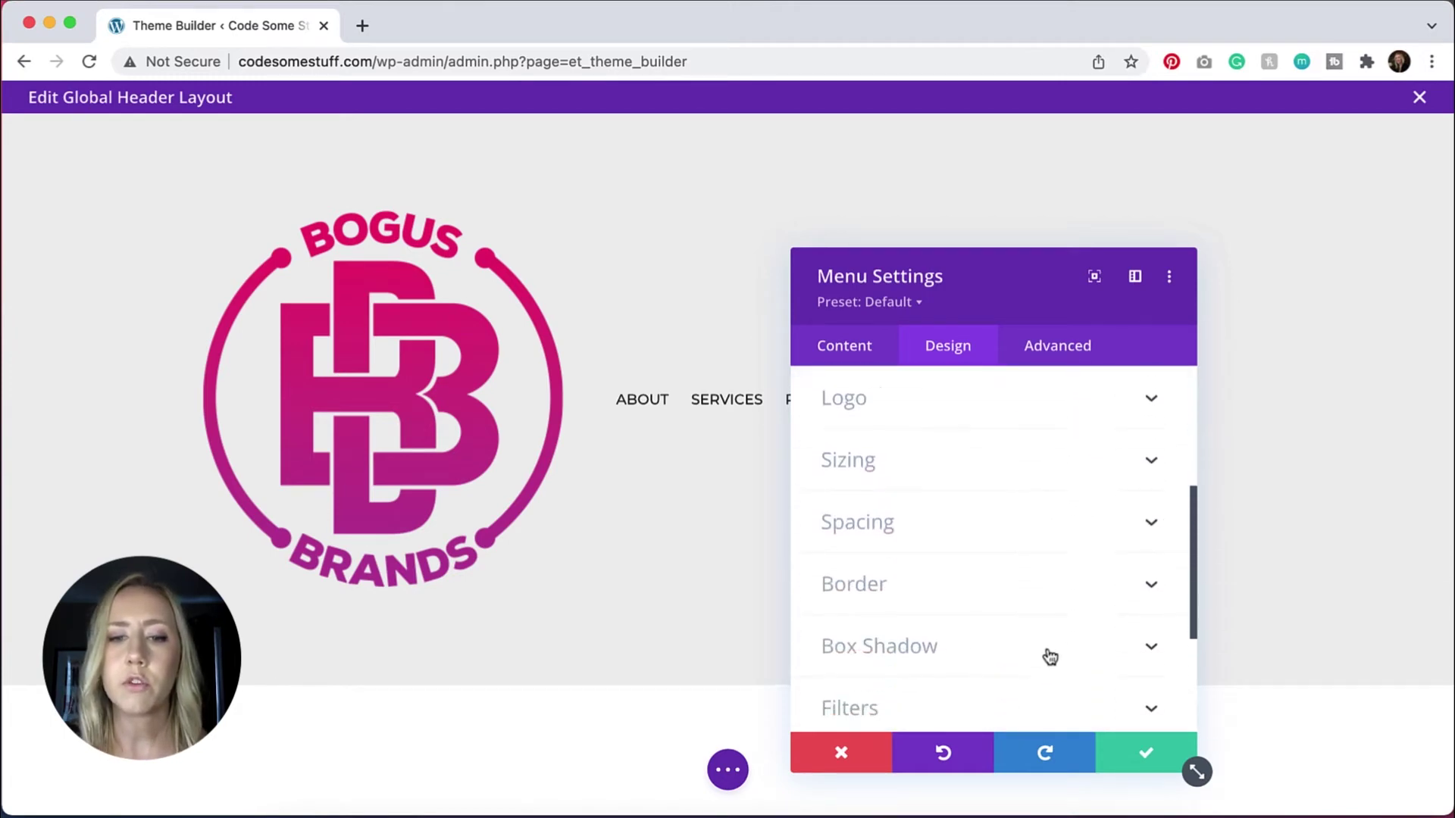
{"action": "left_click", "coordinate": [931, 453]}
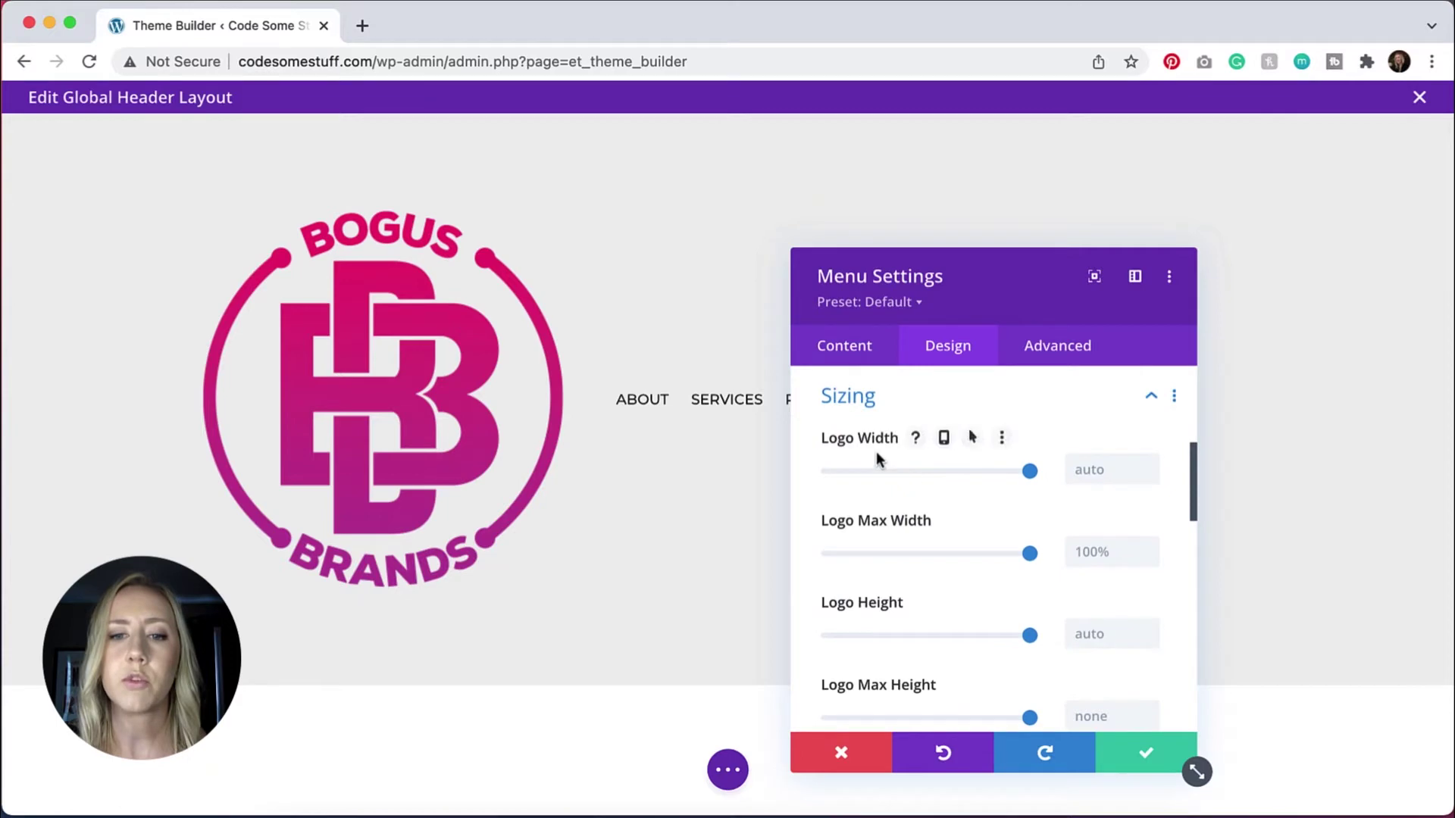
{"action": "left_click", "coordinate": [1028, 473]}
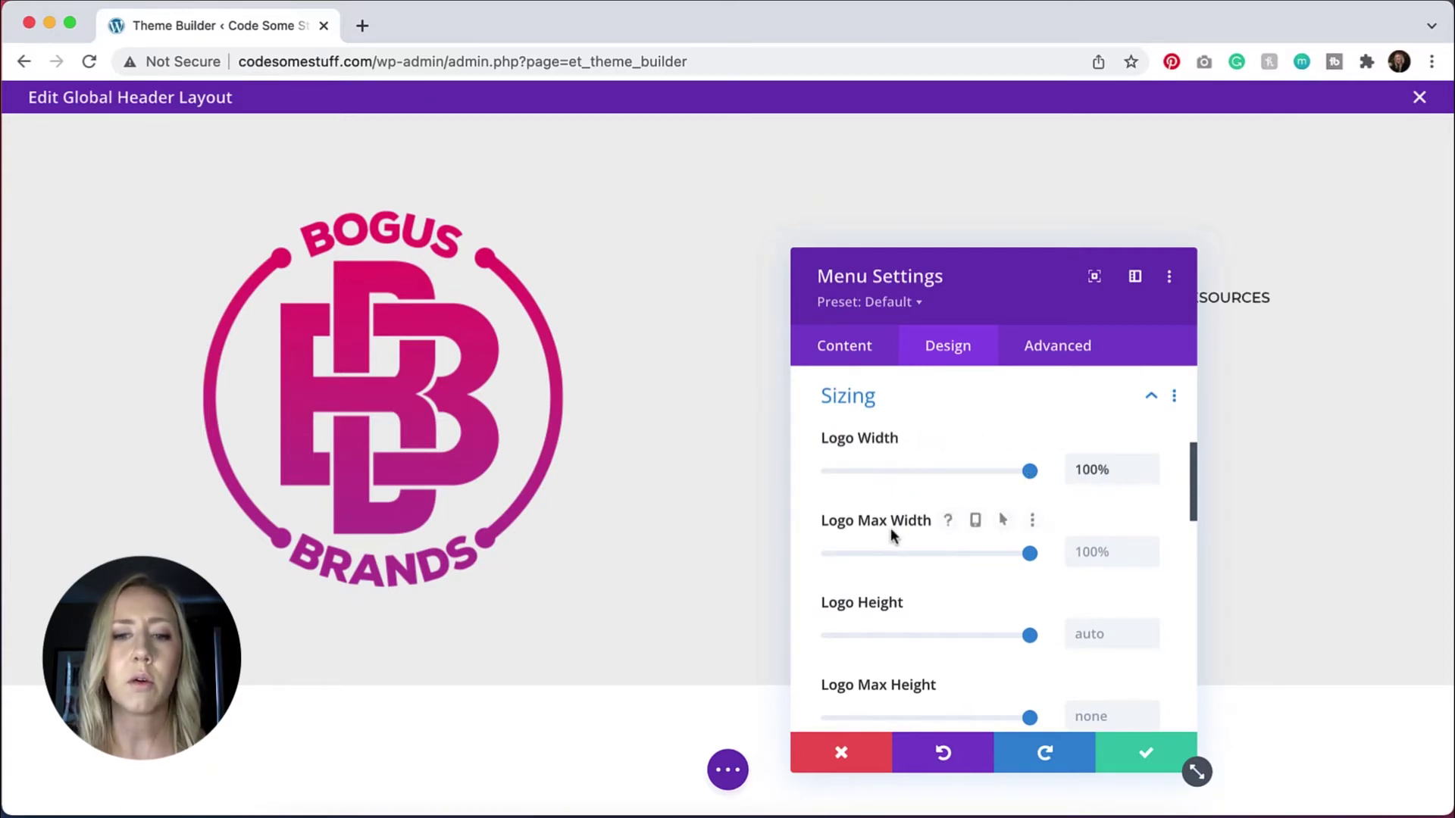
{"action": "mouse_move", "coordinate": [1039, 470]}
{"action": "left_mouse_down"}
{"action": "mouse_move", "coordinate": [1016, 471]}
{"action": "mouse_move", "coordinate": [1040, 470]}
{"action": "left_mouse_up"}
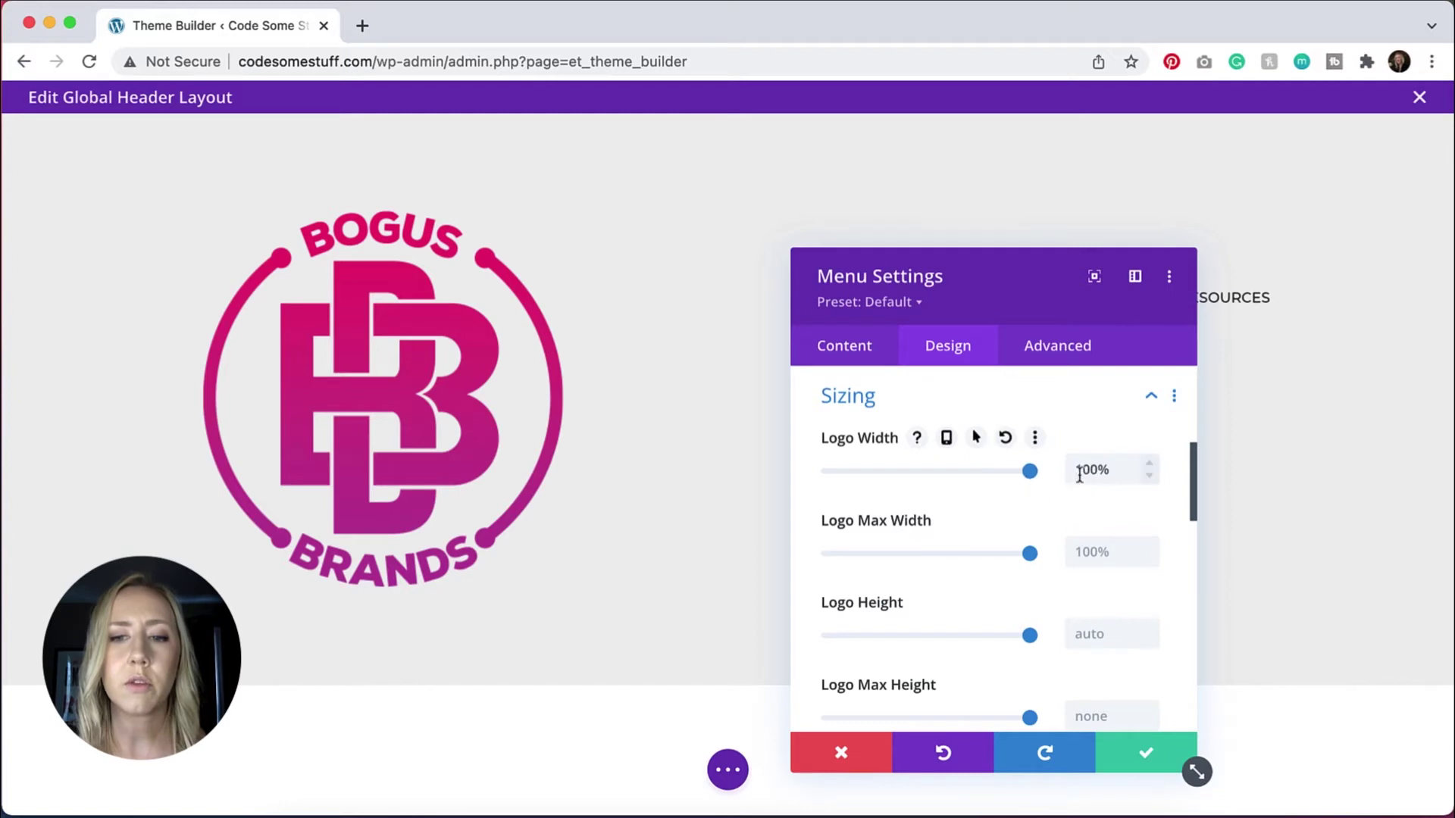
{"action": "double_click", "coordinate": [1090, 469]}
{"action": "key", "text": "BackSpace"}
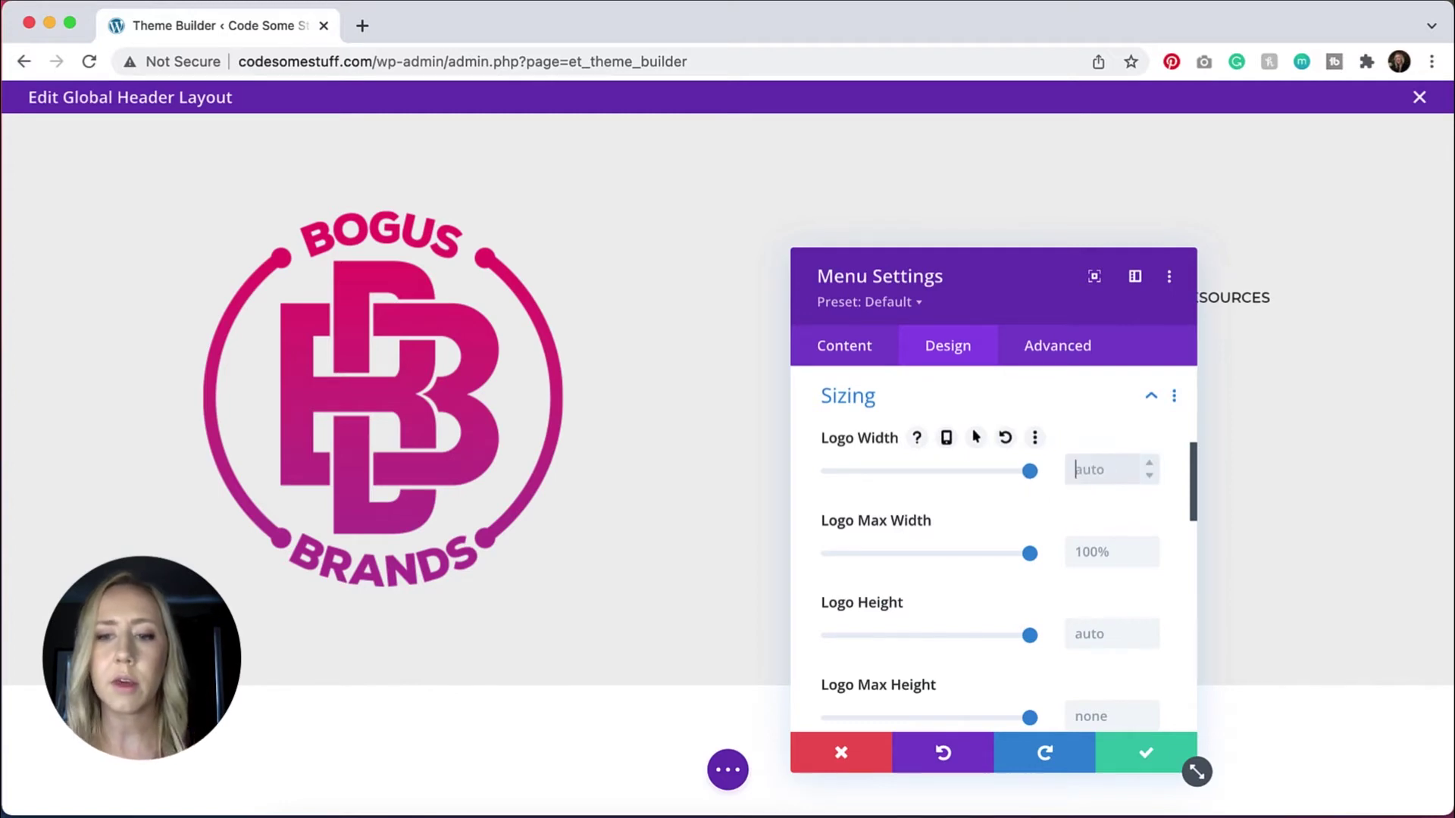
{"action": "left_click", "coordinate": [1095, 551]}
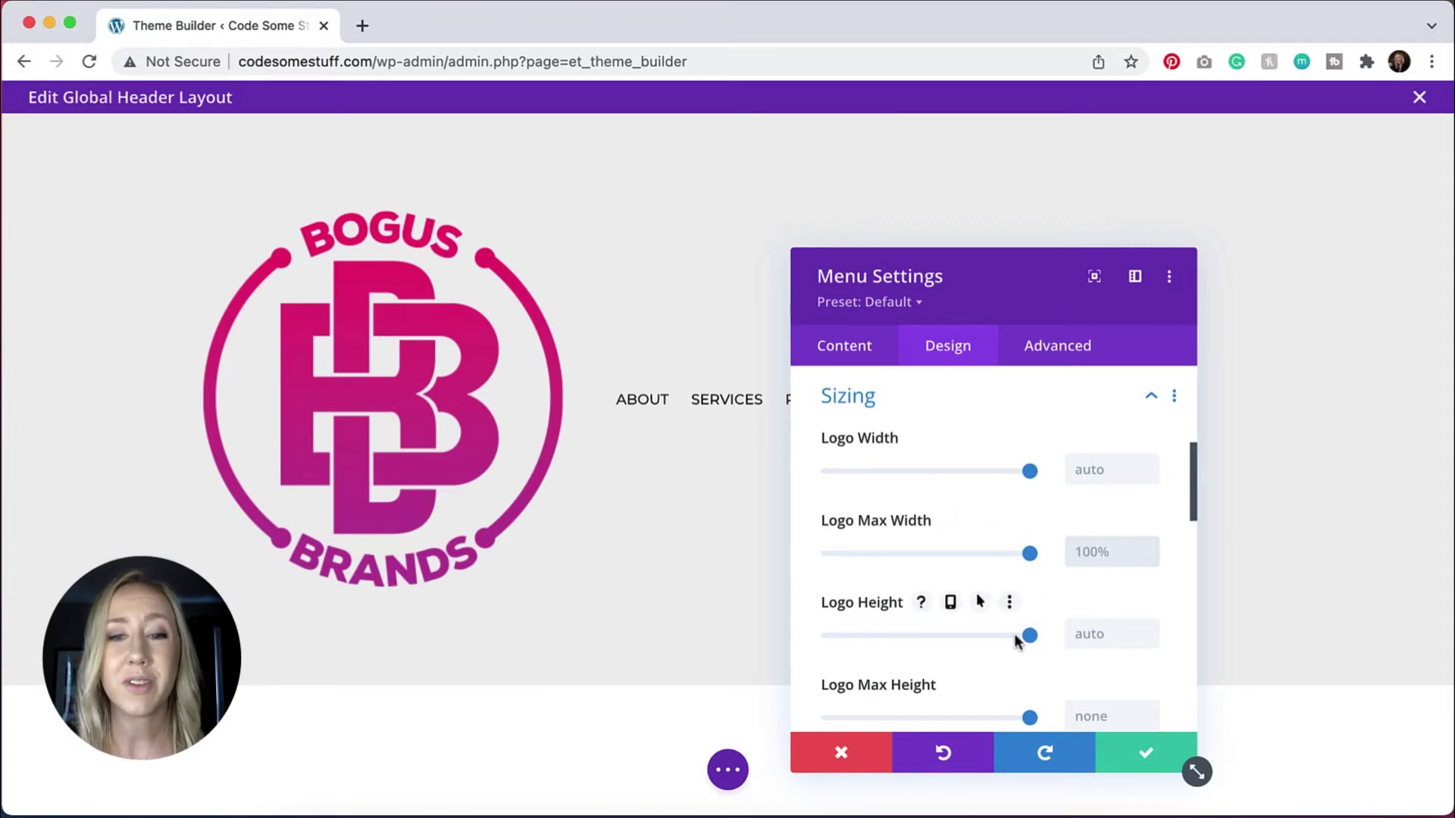
Reduce the Logo Height to 109px.
{"action": "left_click_drag", "start_coordinate": [1023, 637], "coordinate": [939, 636]}
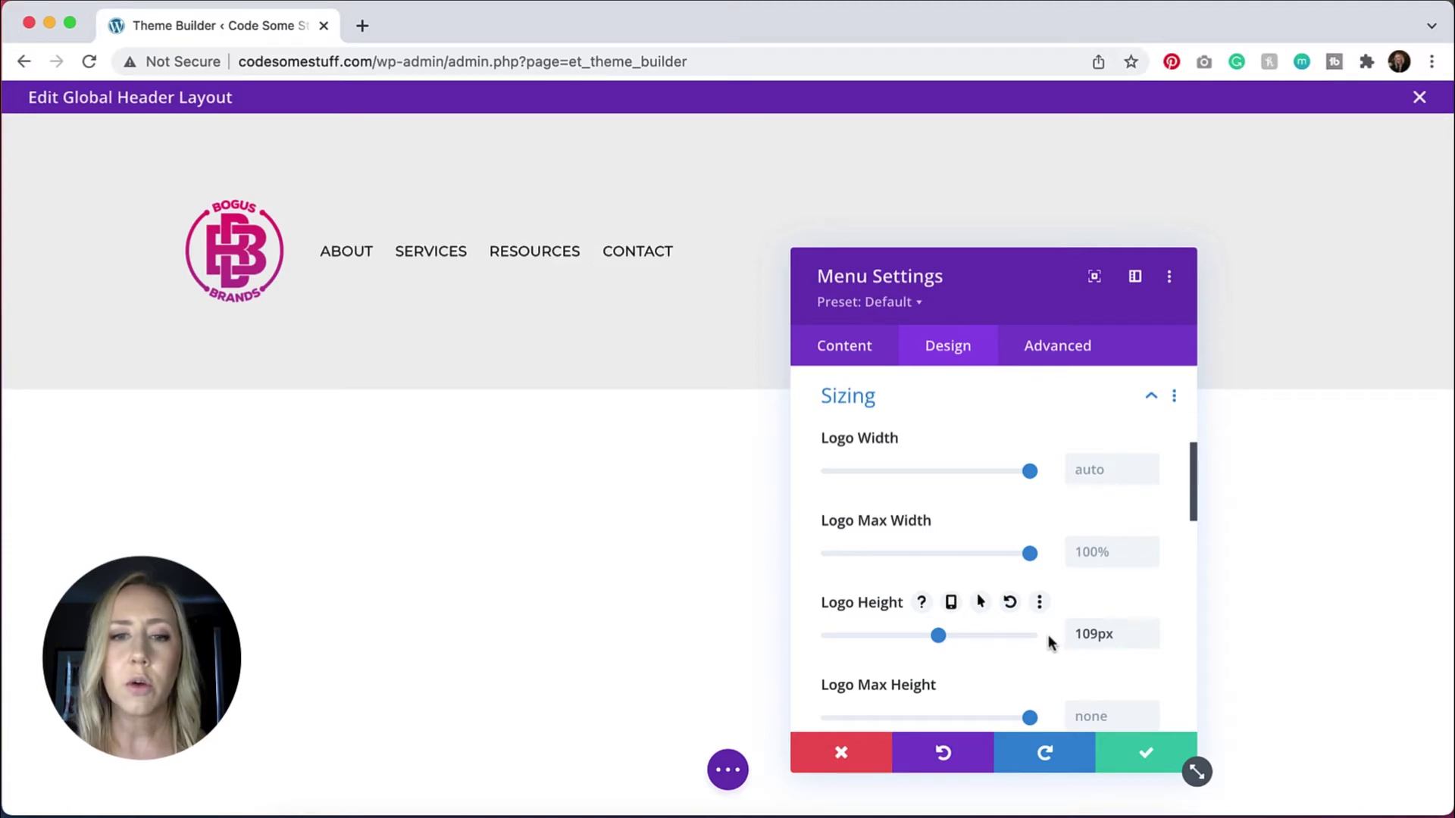
{"action": "scroll", "coordinate": [1140, 428], "scroll_direction": "up", "scroll_amount": 1}
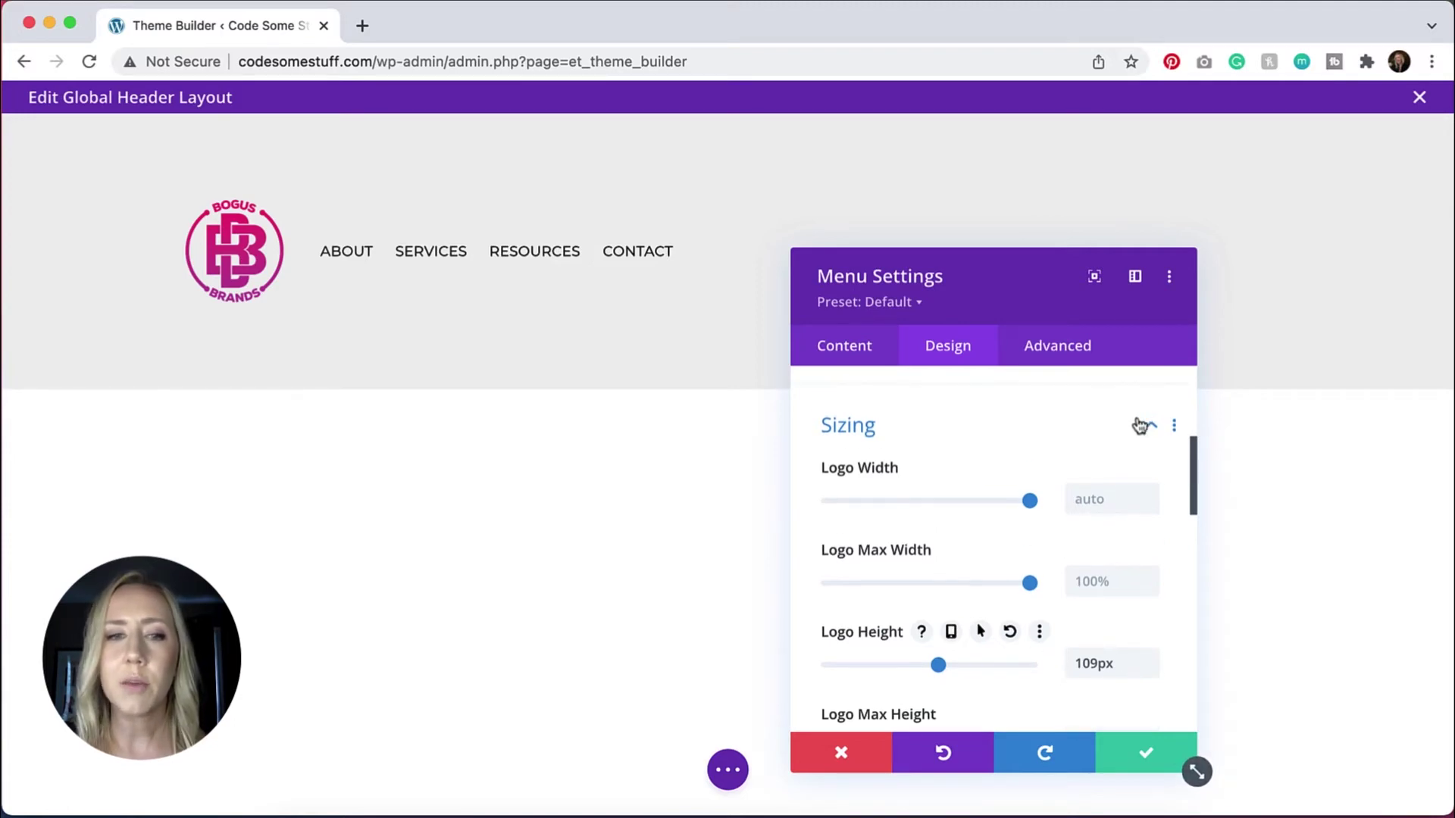
{"action": "scroll", "coordinate": [1162, 657], "scroll_direction": "down", "scroll_amount": 1}
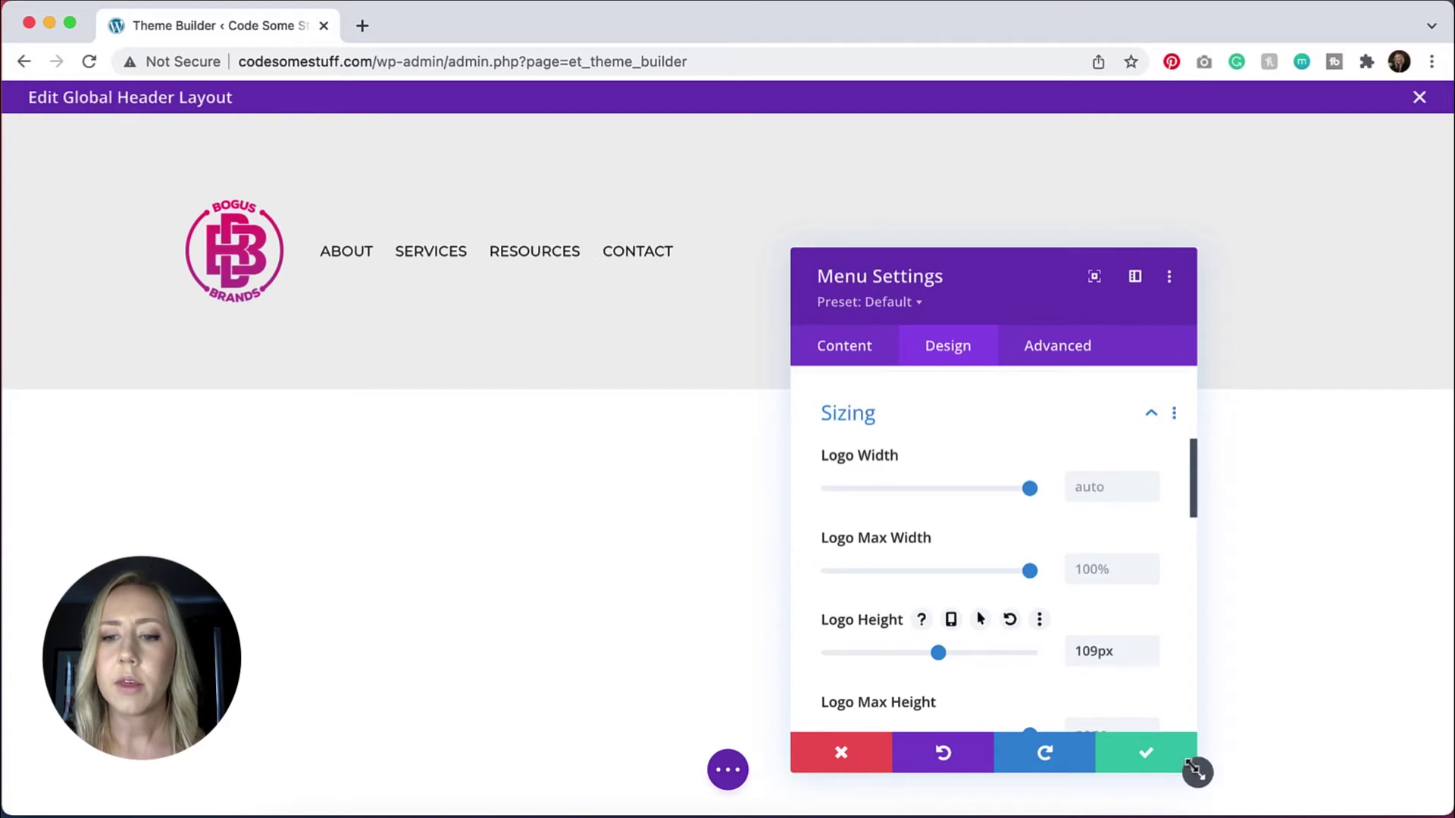
{"action": "left_click_drag", "start_coordinate": [1198, 769], "coordinate": [1199, 701]}
{"action": "scroll", "coordinate": [1099, 531], "scroll_direction": "up", "scroll_amount": 1}
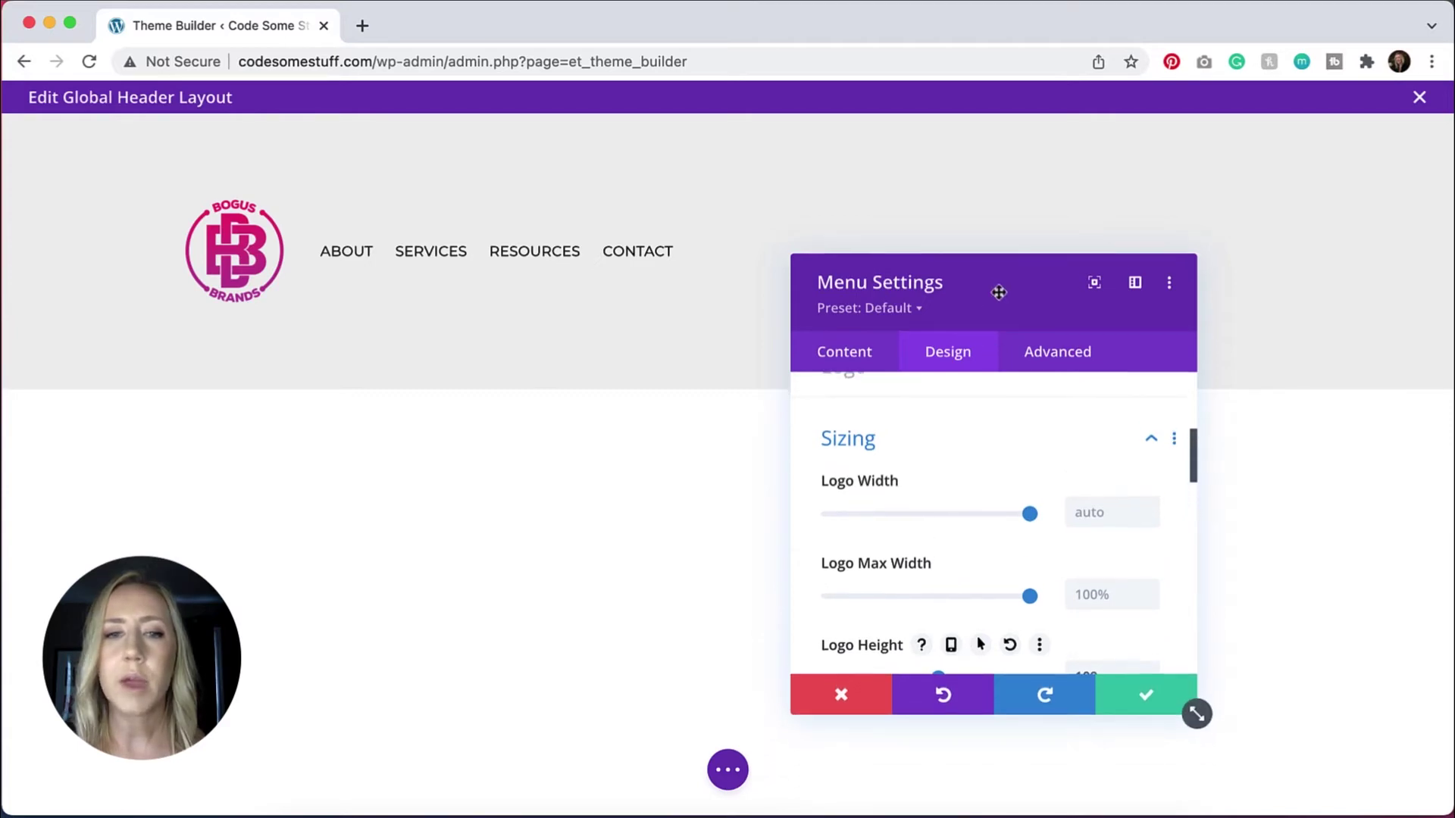
{"action": "left_click_drag", "start_coordinate": [1003, 274], "coordinate": [949, 326]}
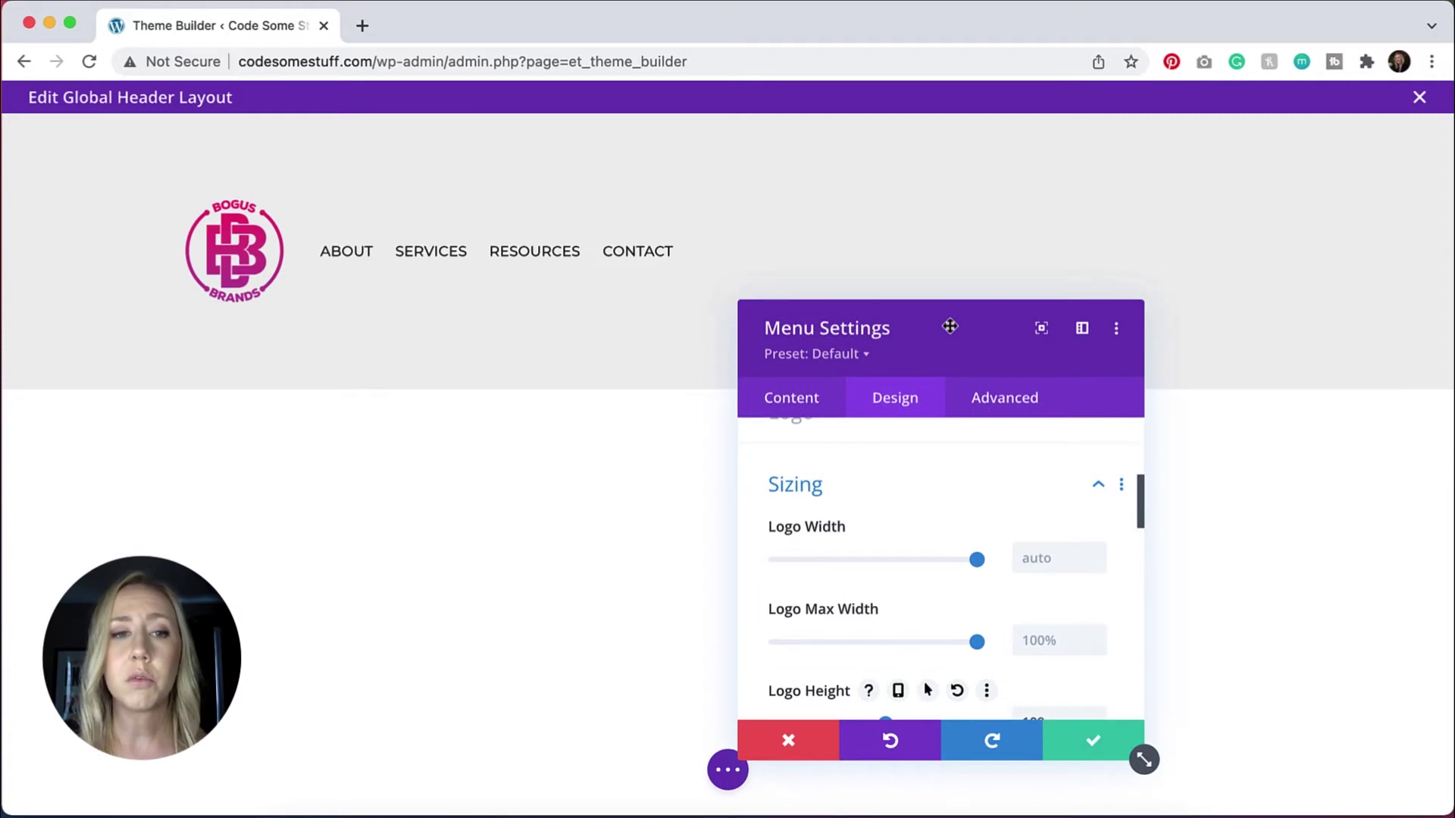
{"action": "scroll", "coordinate": [967, 489], "scroll_direction": "up", "scroll_amount": 5}
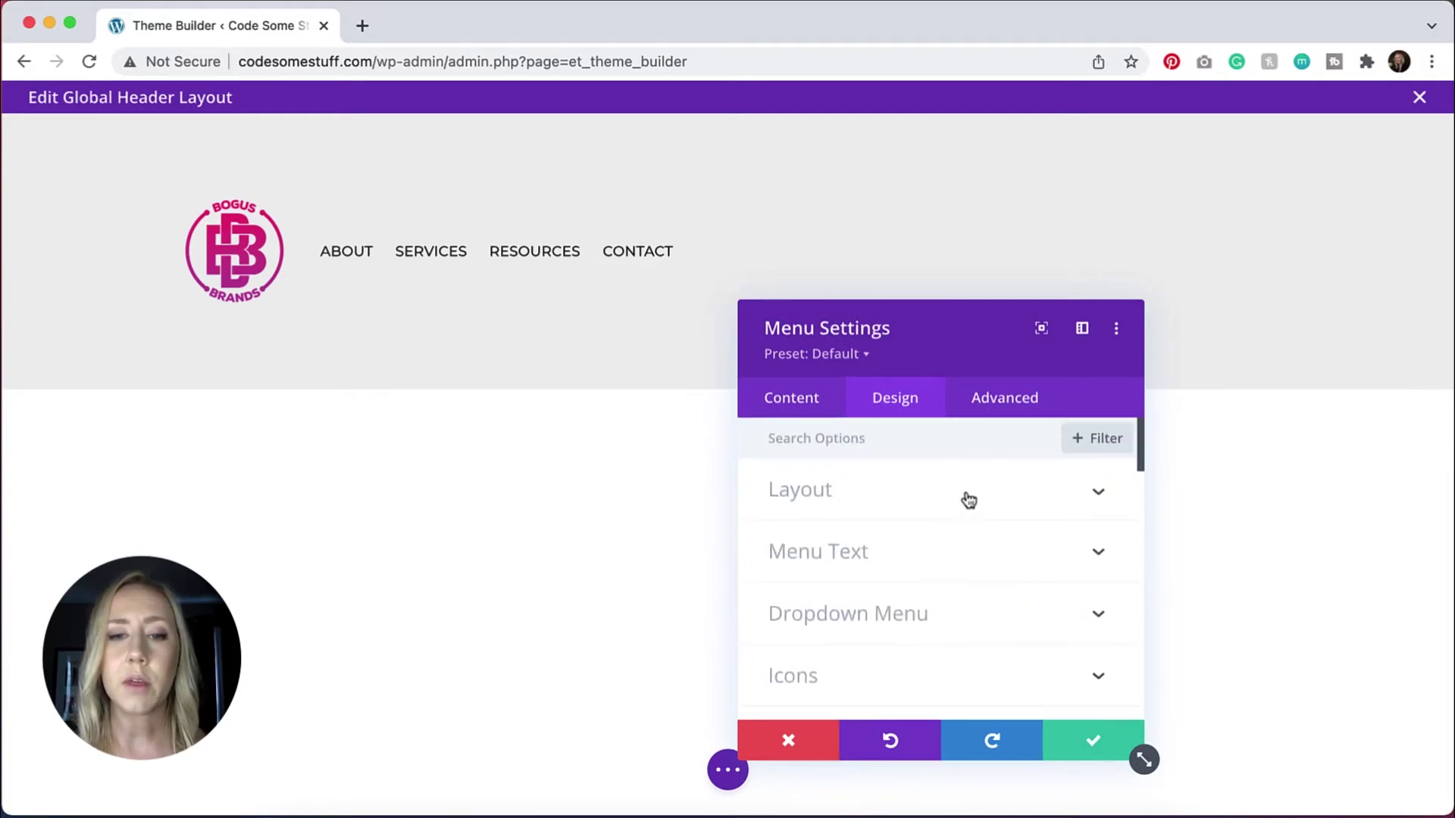
Set the menu's Menu Text alignment to right and save the menu settings.
{"action": "left_click", "coordinate": [942, 561]}
{"action": "scroll", "coordinate": [939, 553], "scroll_direction": "down", "scroll_amount": 5}
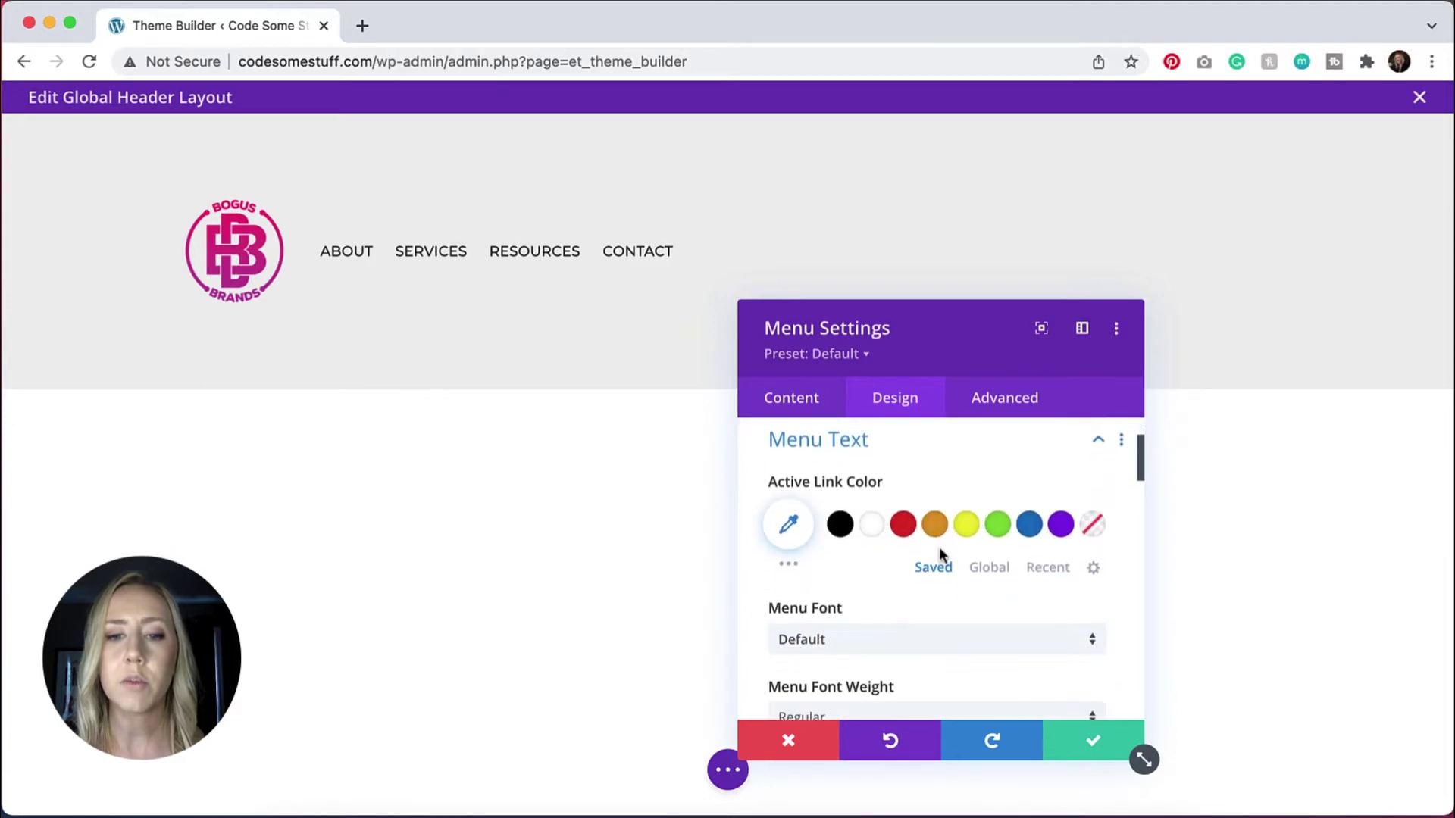
{"action": "scroll", "coordinate": [940, 556], "scroll_direction": "down", "scroll_amount": 10}
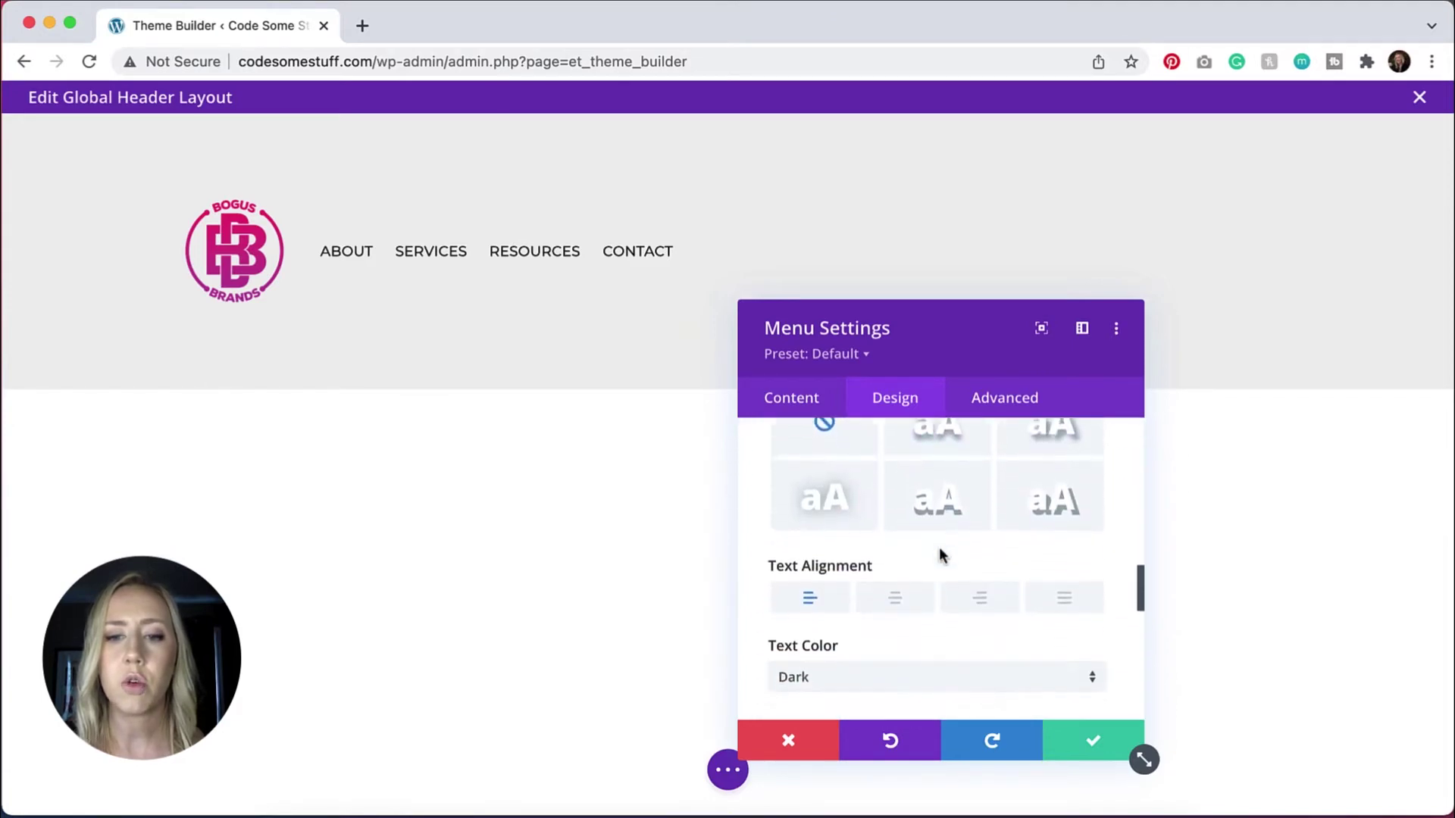
{"action": "left_click", "coordinate": [981, 570]}
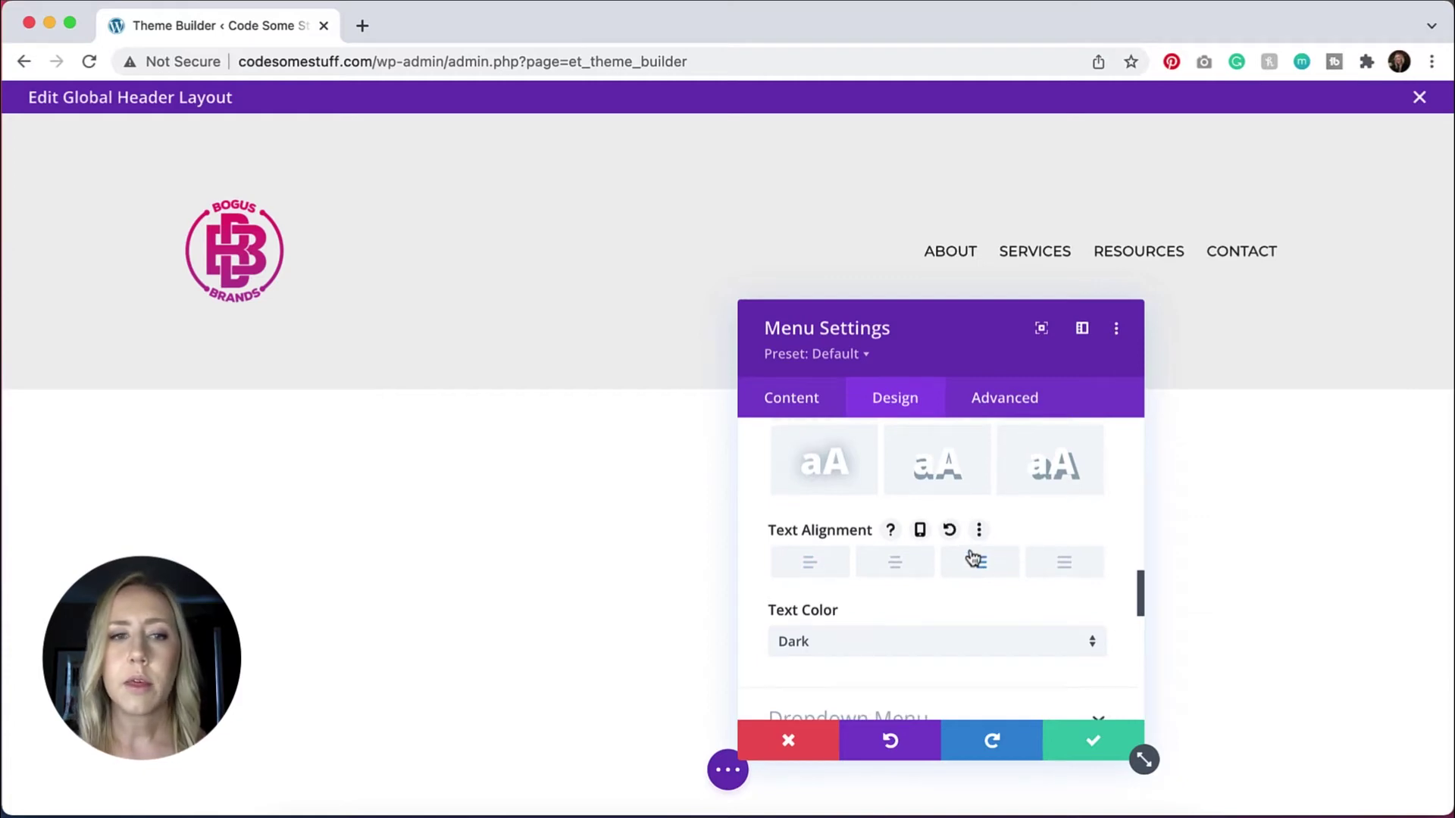
{"action": "left_click", "coordinate": [1094, 741]}
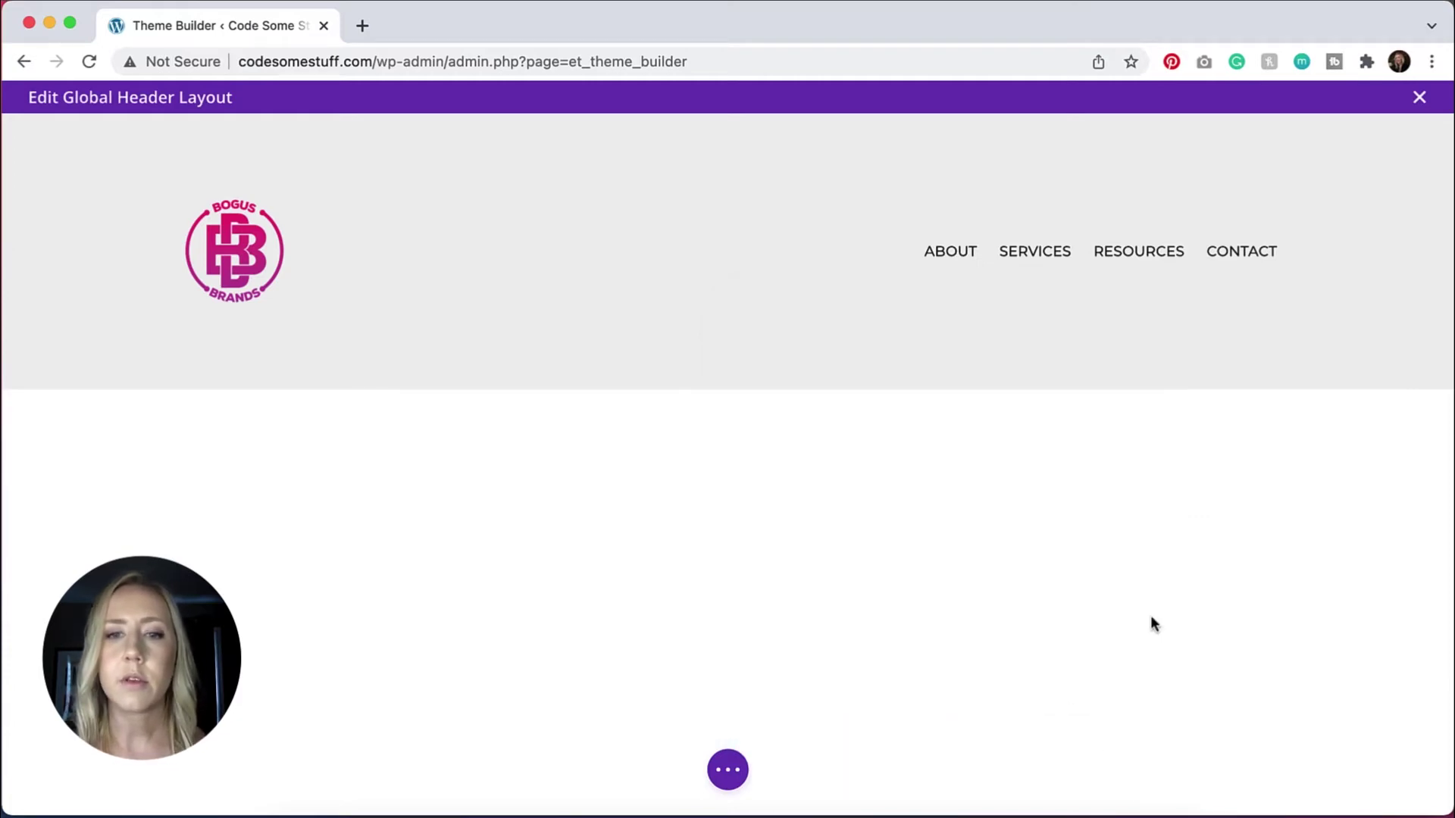
Set the header section's Padding Top and Bottom to 5px and save the section.
{"action": "left_click", "coordinate": [756, 153]}
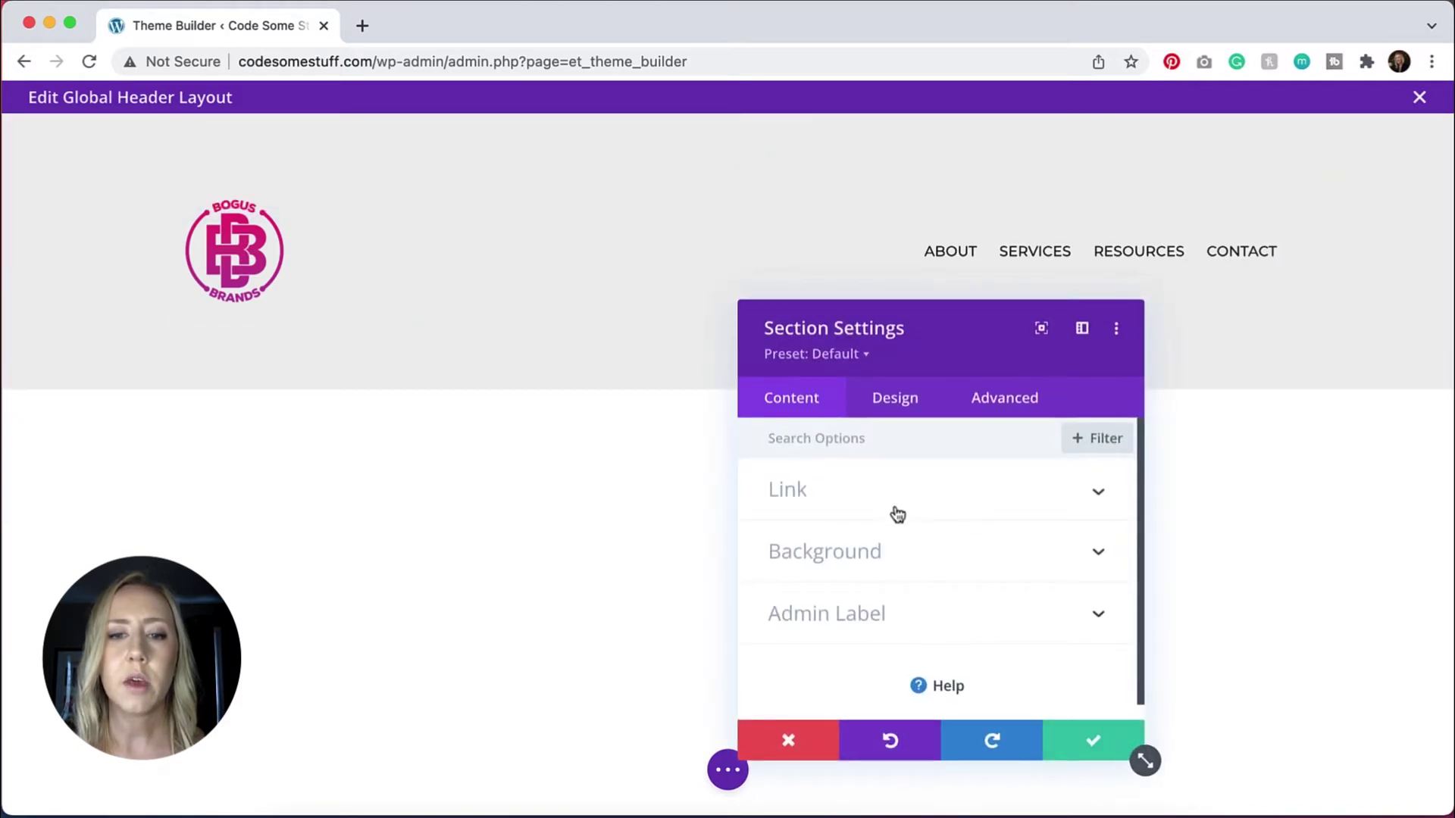
{"action": "left_click", "coordinate": [894, 413]}
{"action": "left_click", "coordinate": [885, 672]}
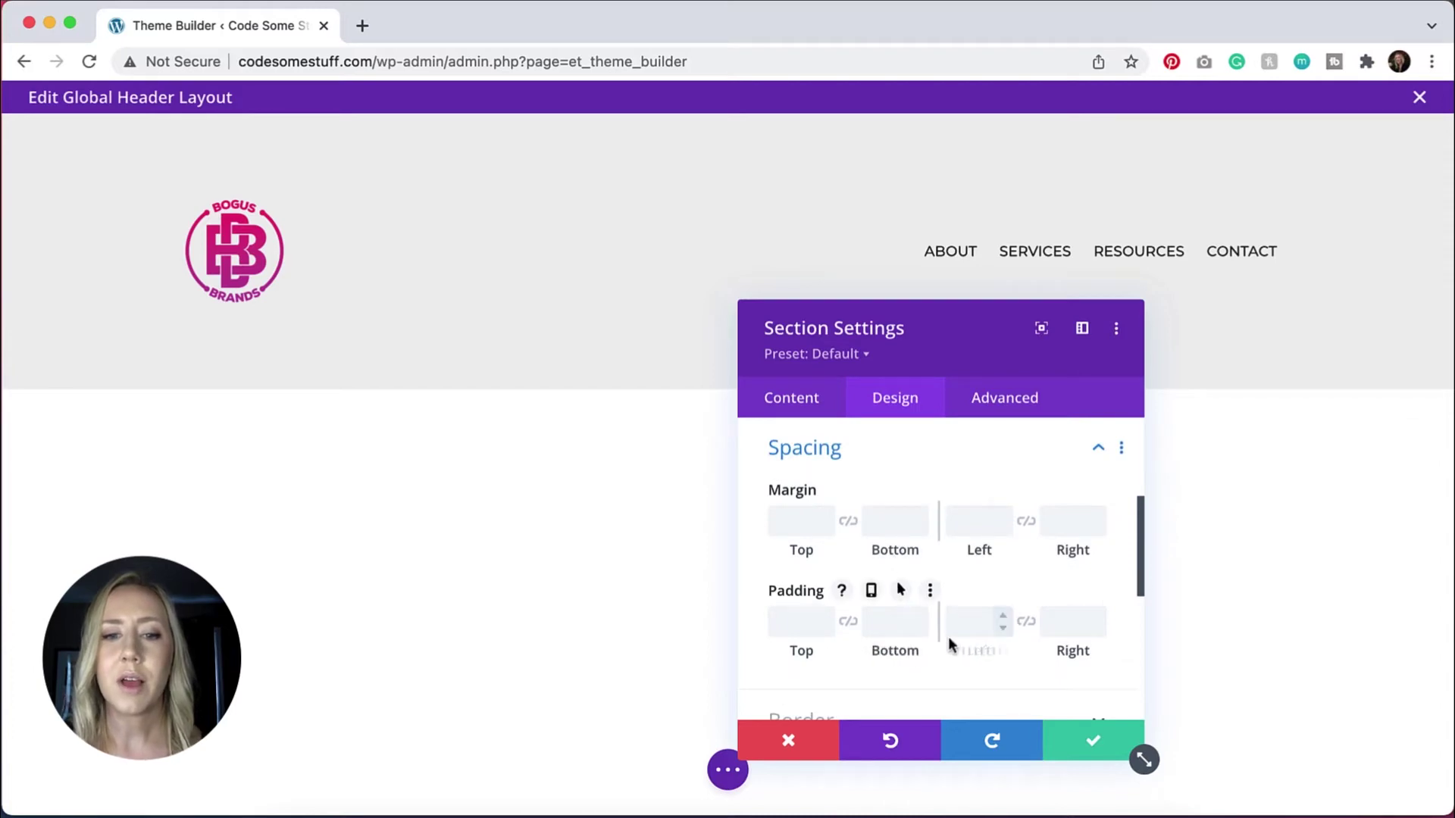
{"action": "left_click", "coordinate": [801, 624]}
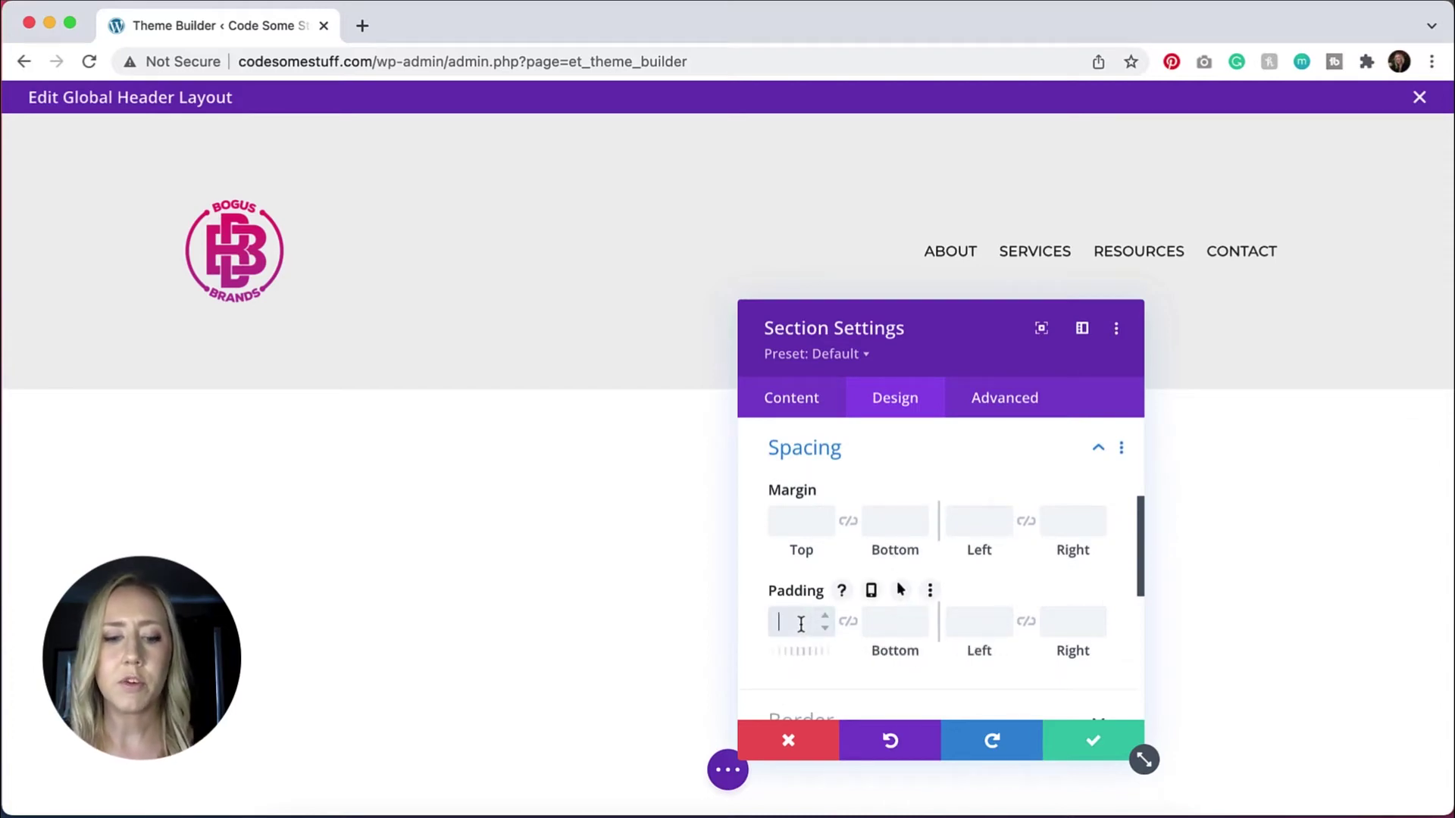
{"action": "type", "text": "5px"}
{"action": "left_click", "coordinate": [879, 621]}
{"action": "type", "text": "5px"}
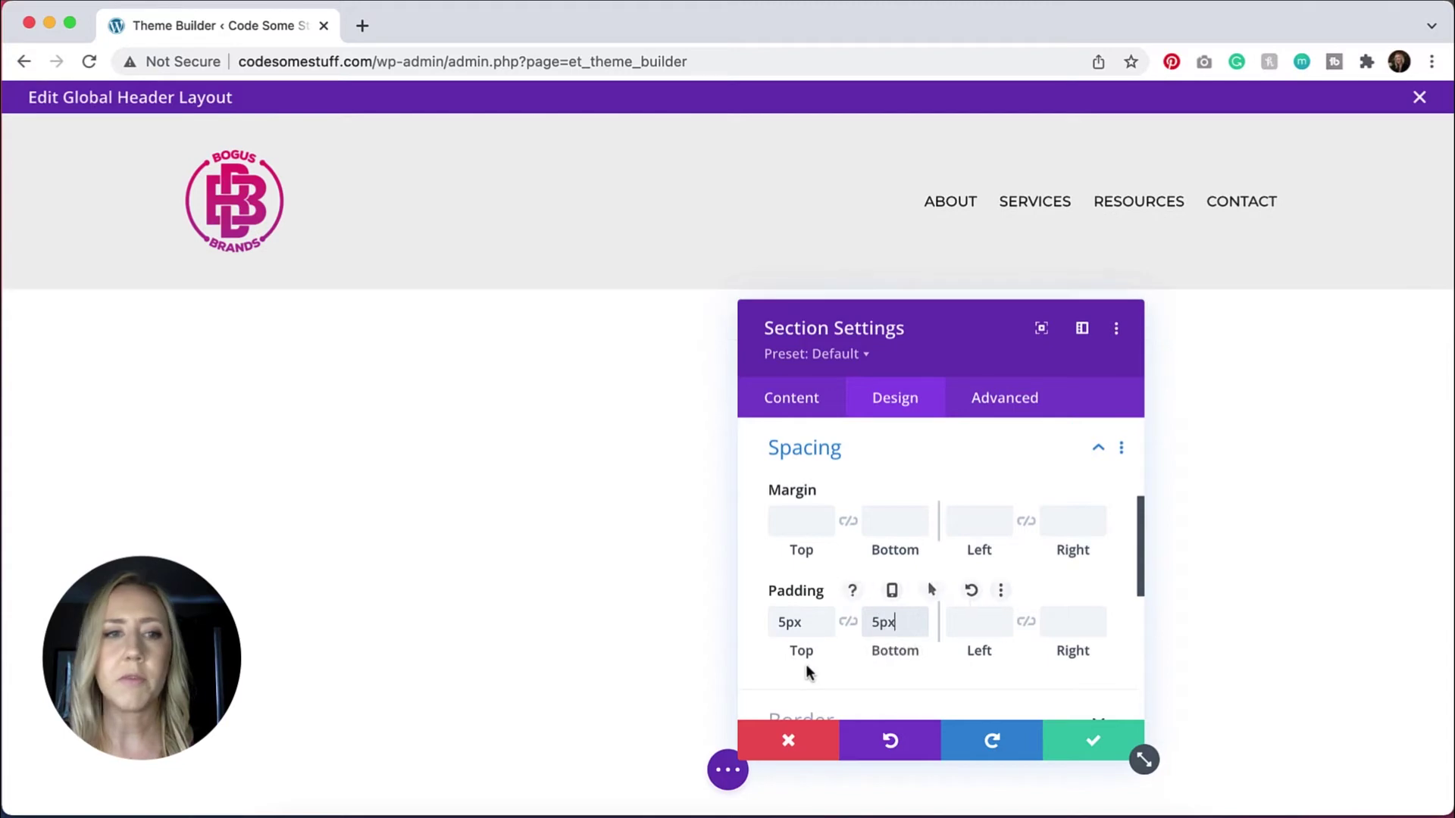
{"action": "left_click", "coordinate": [1098, 744]}
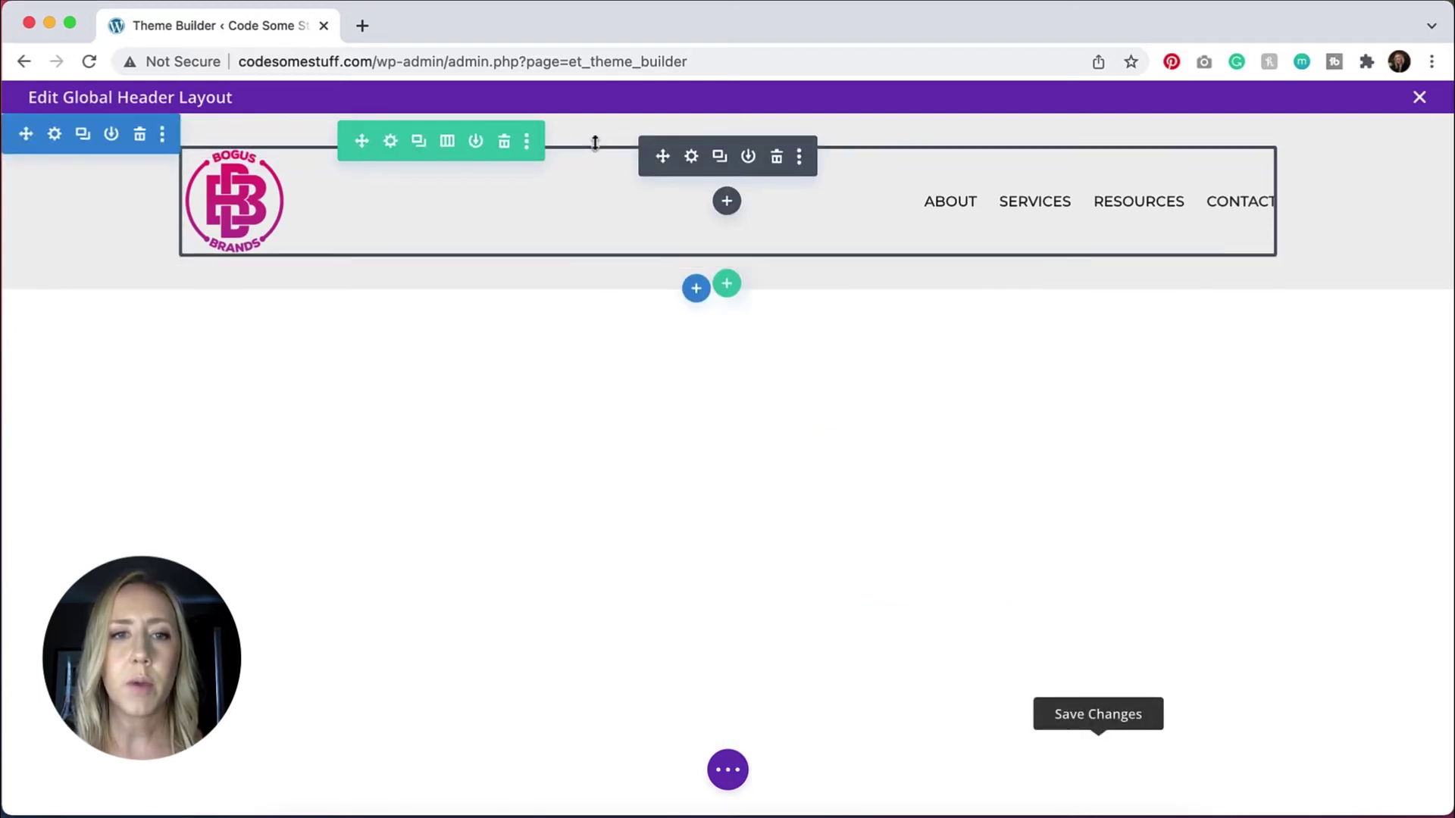
Set the header row's top and bottom padding to 0 in its Spacing options.
{"action": "left_click", "coordinate": [389, 144]}
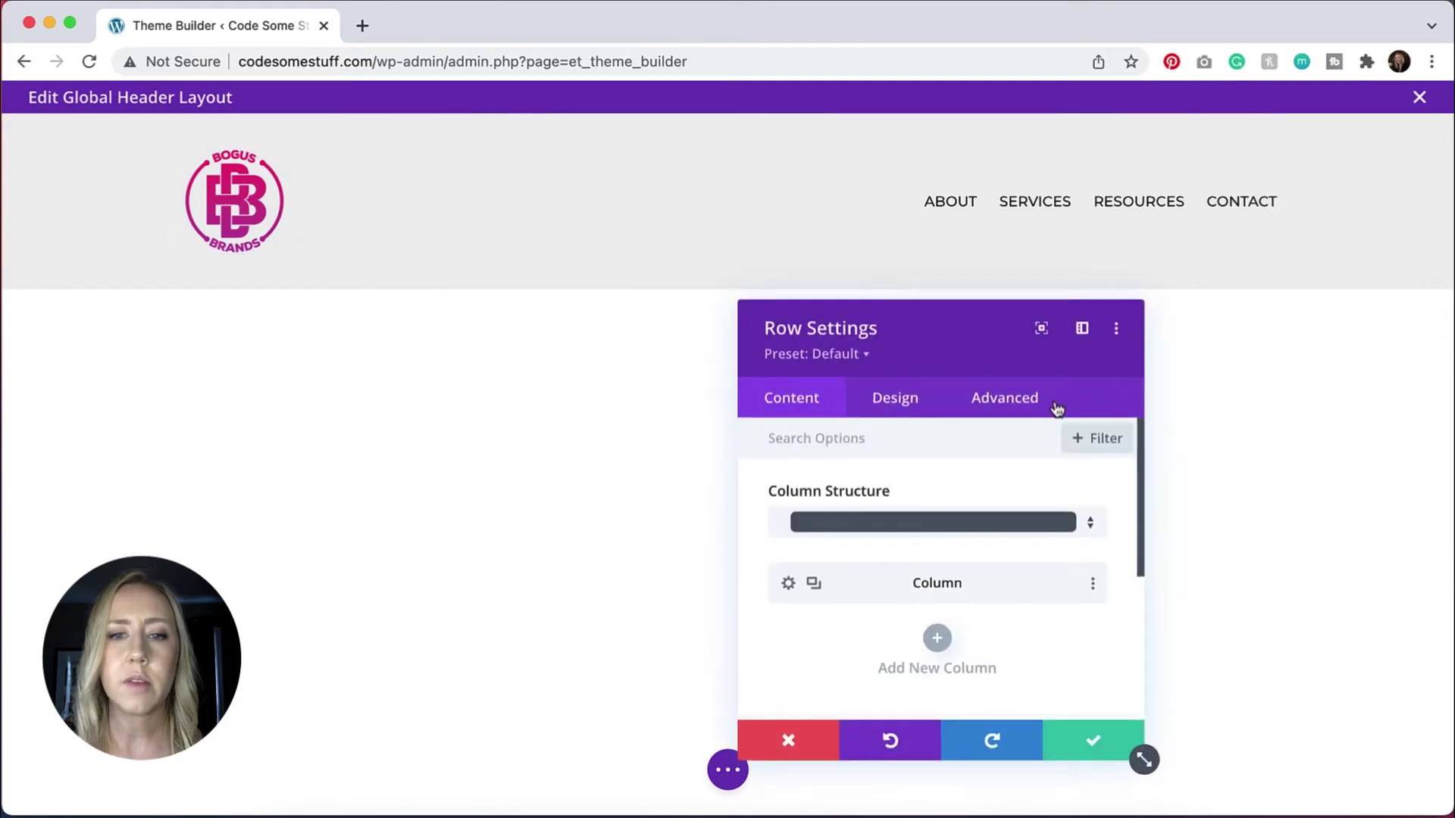
{"action": "left_click", "coordinate": [911, 402]}
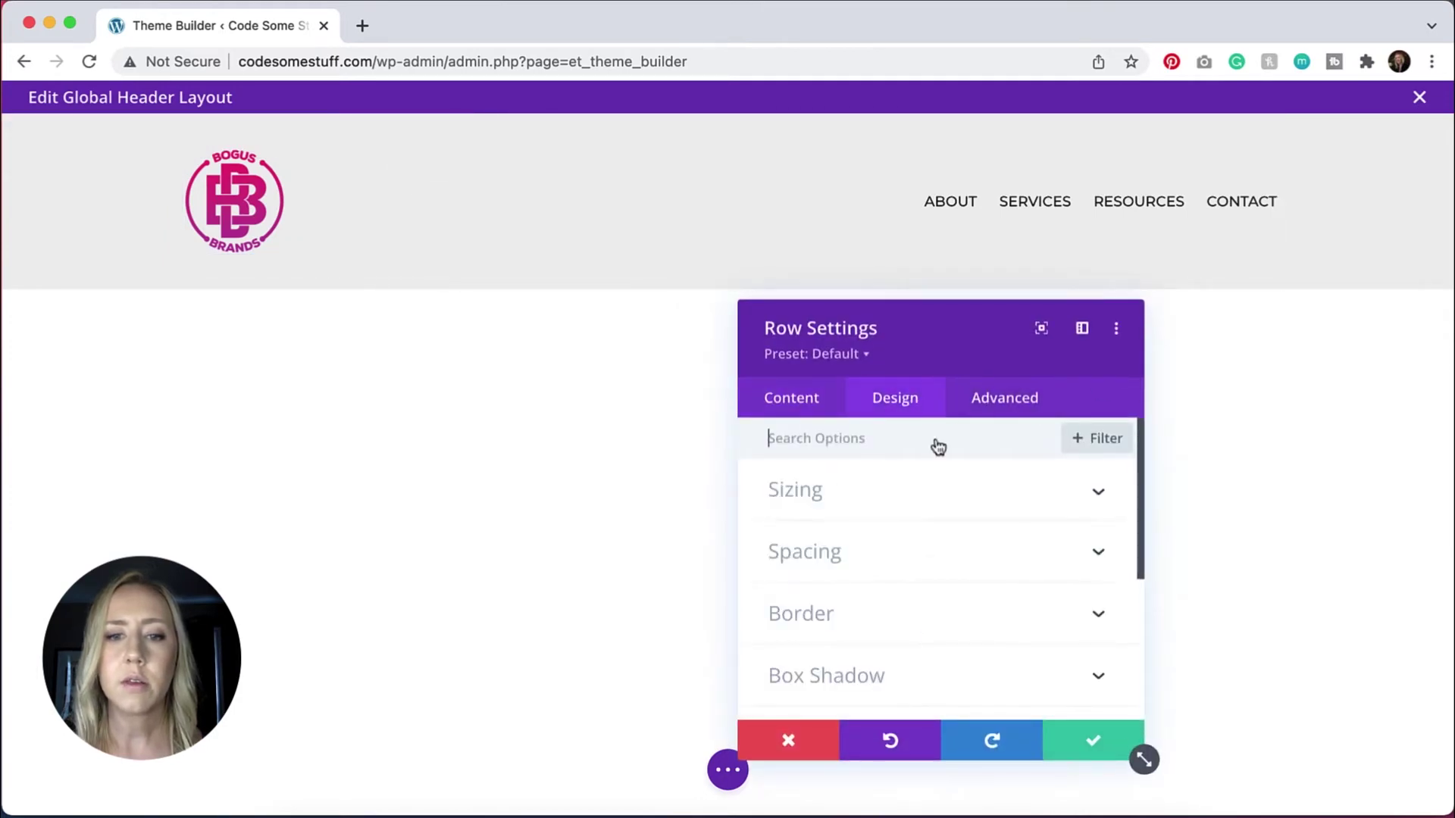
{"action": "left_click", "coordinate": [917, 564]}
{"action": "left_click", "coordinate": [793, 629]}
{"action": "type", "text": "0"}
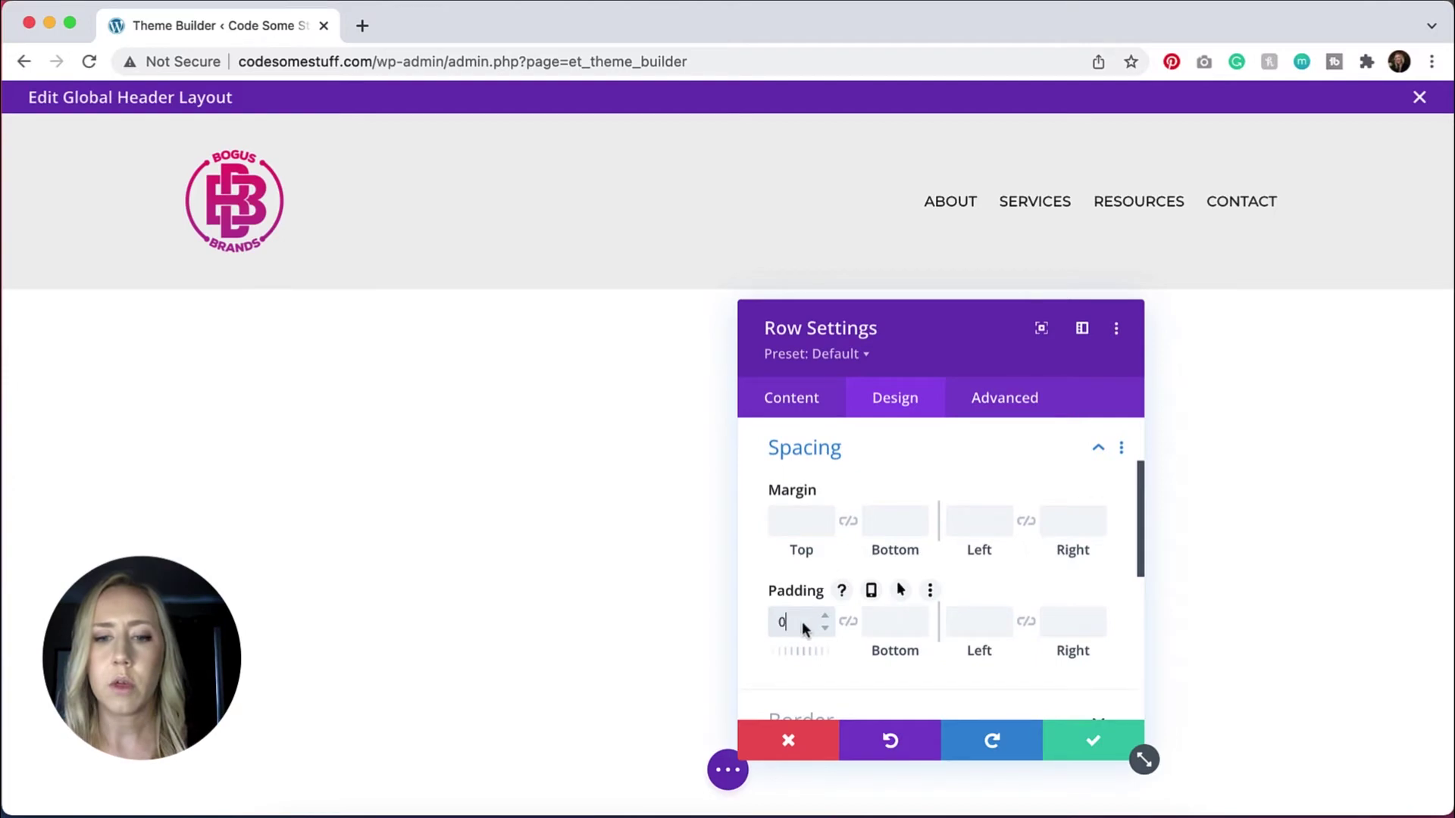
{"action": "key", "text": "Tab"}
{"action": "type", "text": "0"}
Set the row's top and bottom margin to 0 and save the row settings.
{"action": "left_click", "coordinate": [810, 524]}
{"action": "type", "text": "0"}
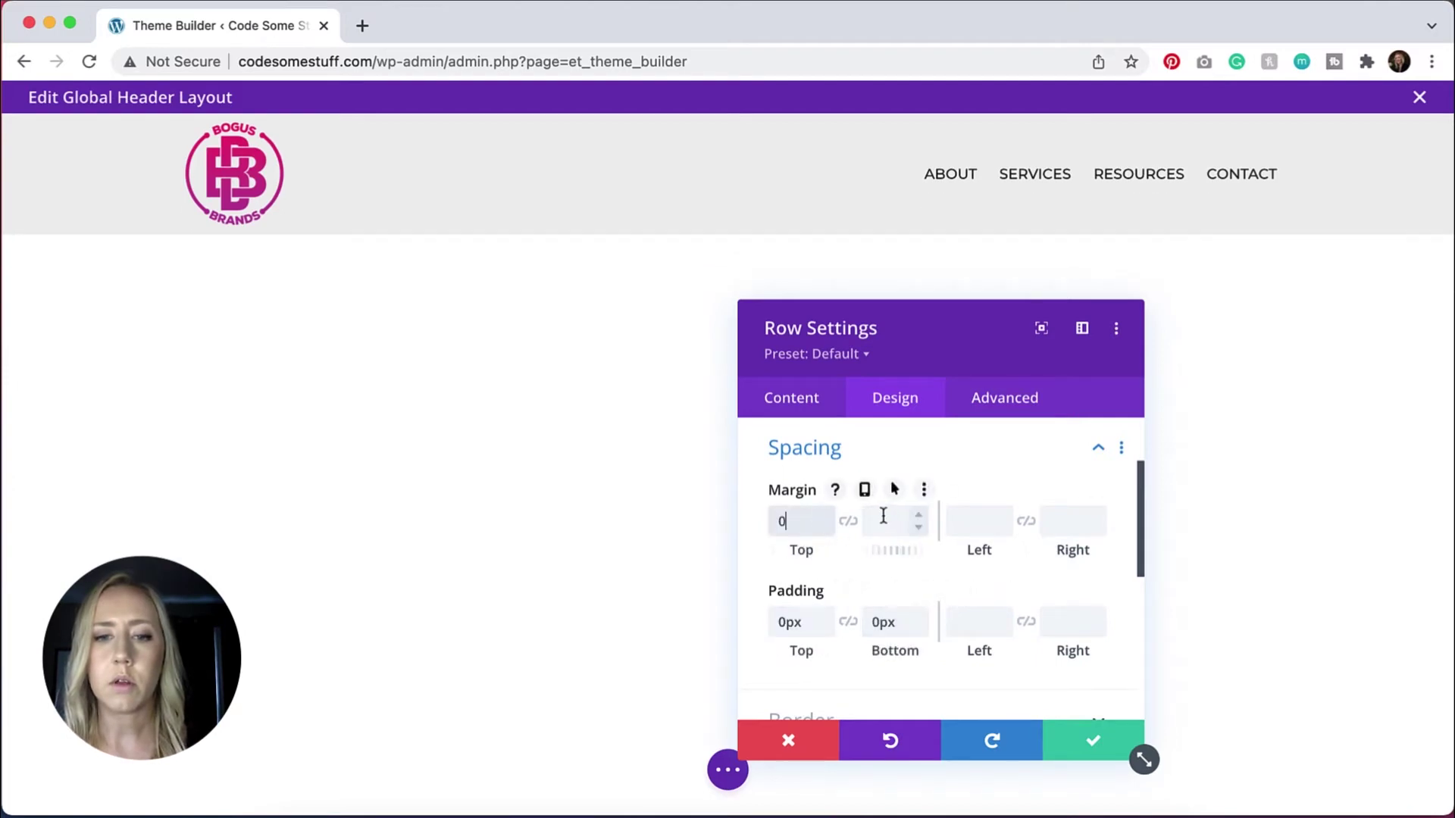
{"action": "key", "text": "Tab"}
{"action": "type", "text": "0"}
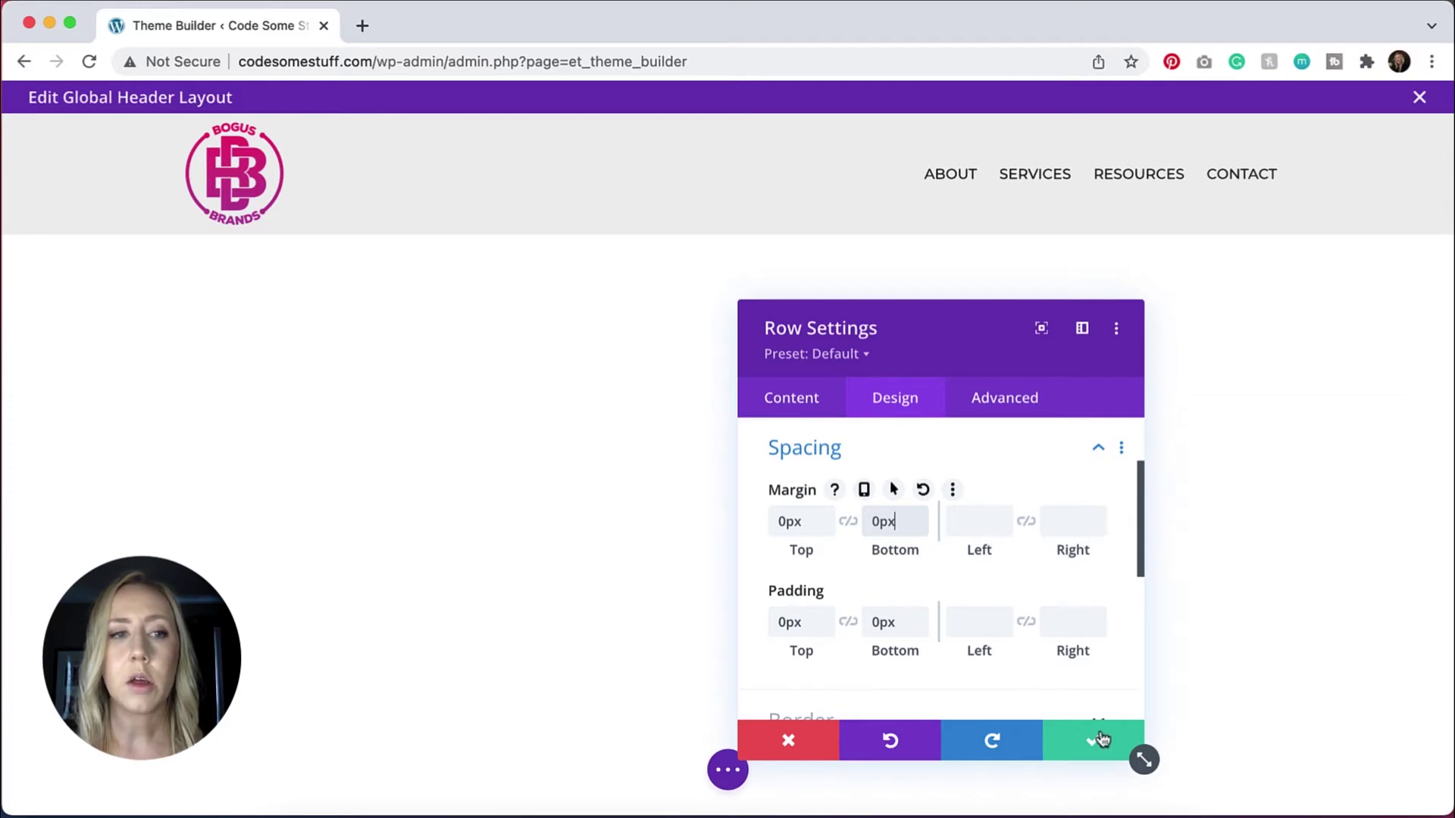
{"action": "left_click", "coordinate": [1101, 741]}
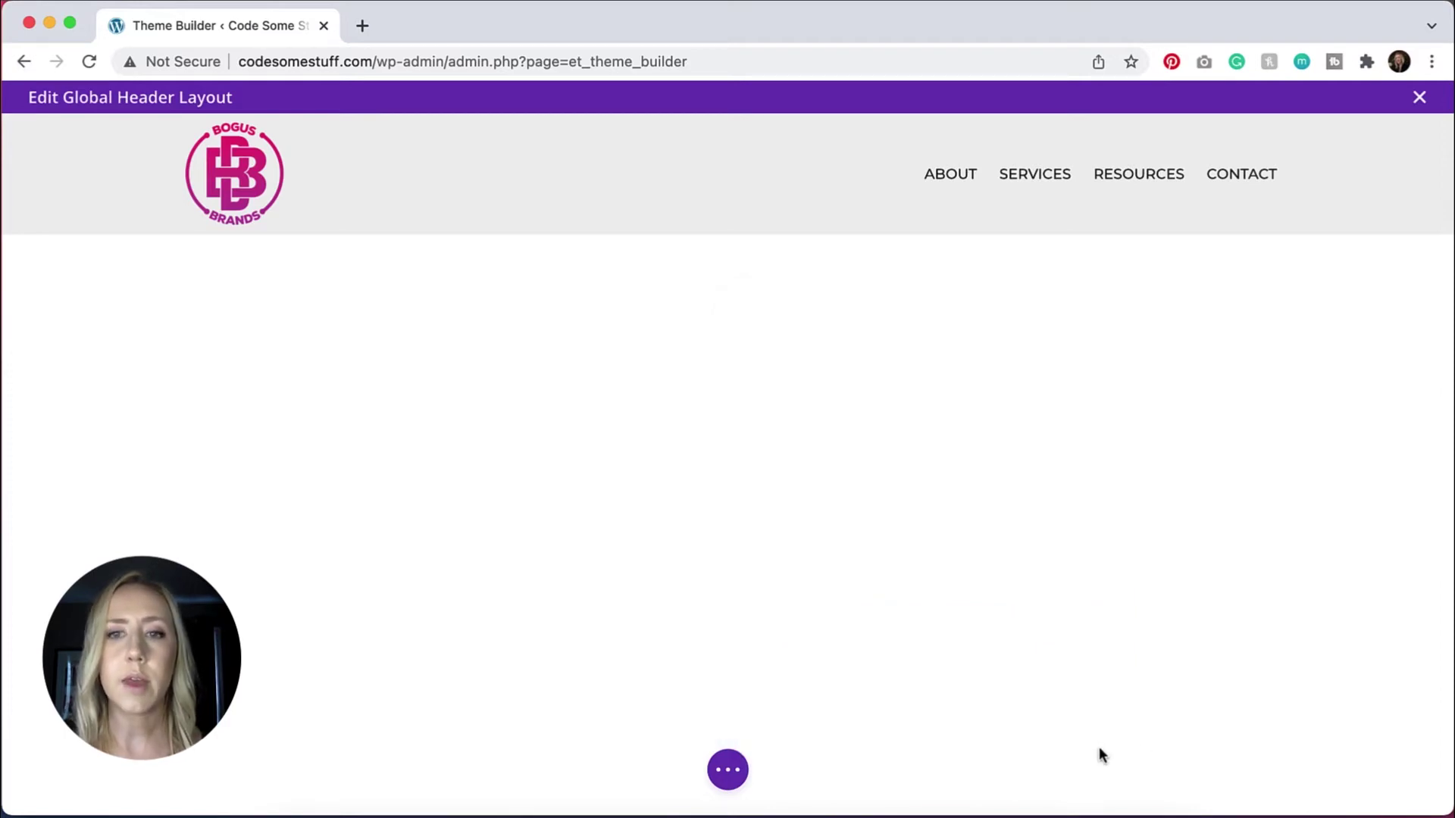
{"action": "mouse_move", "coordinate": [727, 190]}
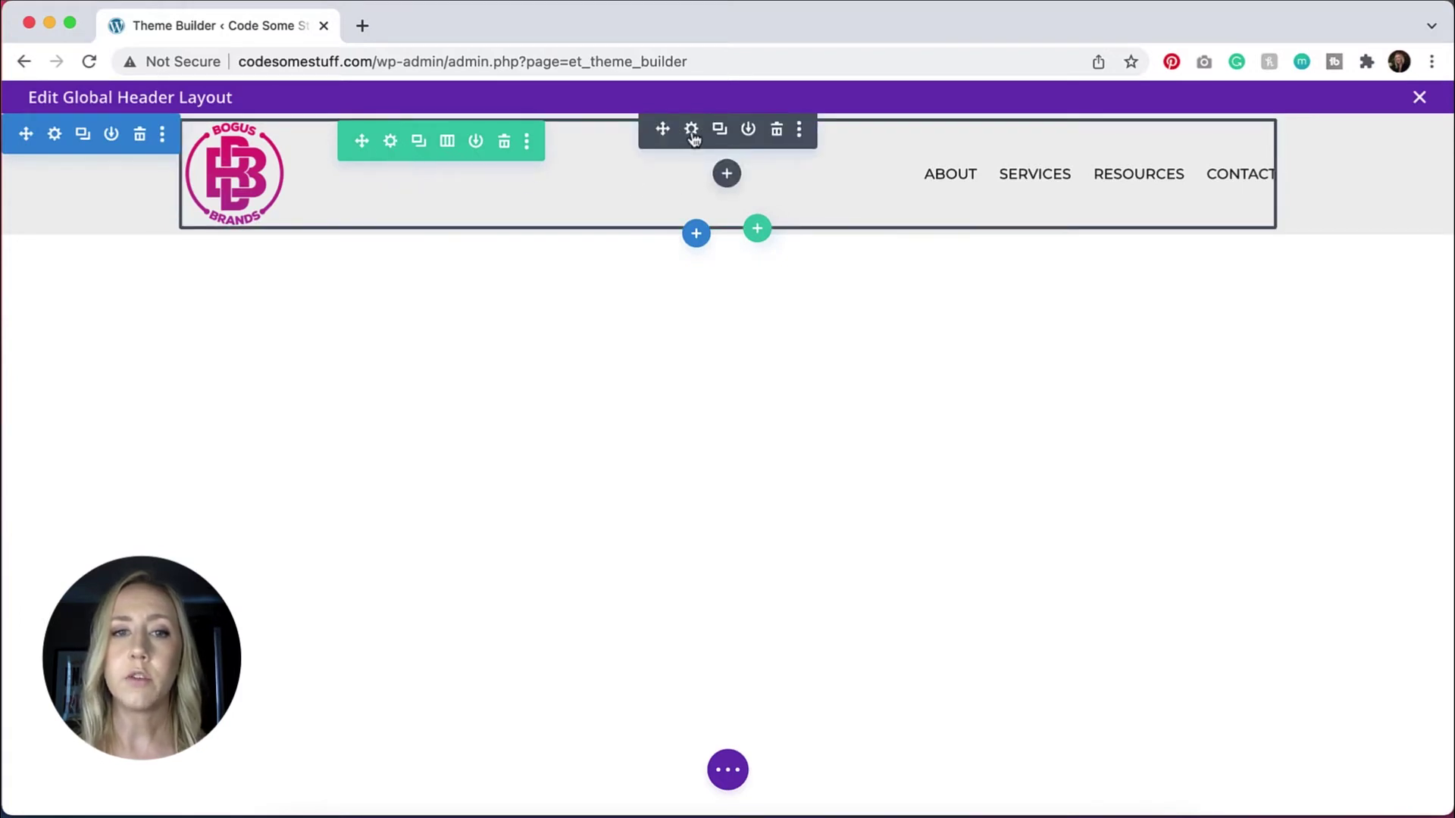
Reduce the menu module's Logo Height from 109px to 87px under Design > Sizing and save.
{"action": "left_click", "coordinate": [690, 130]}
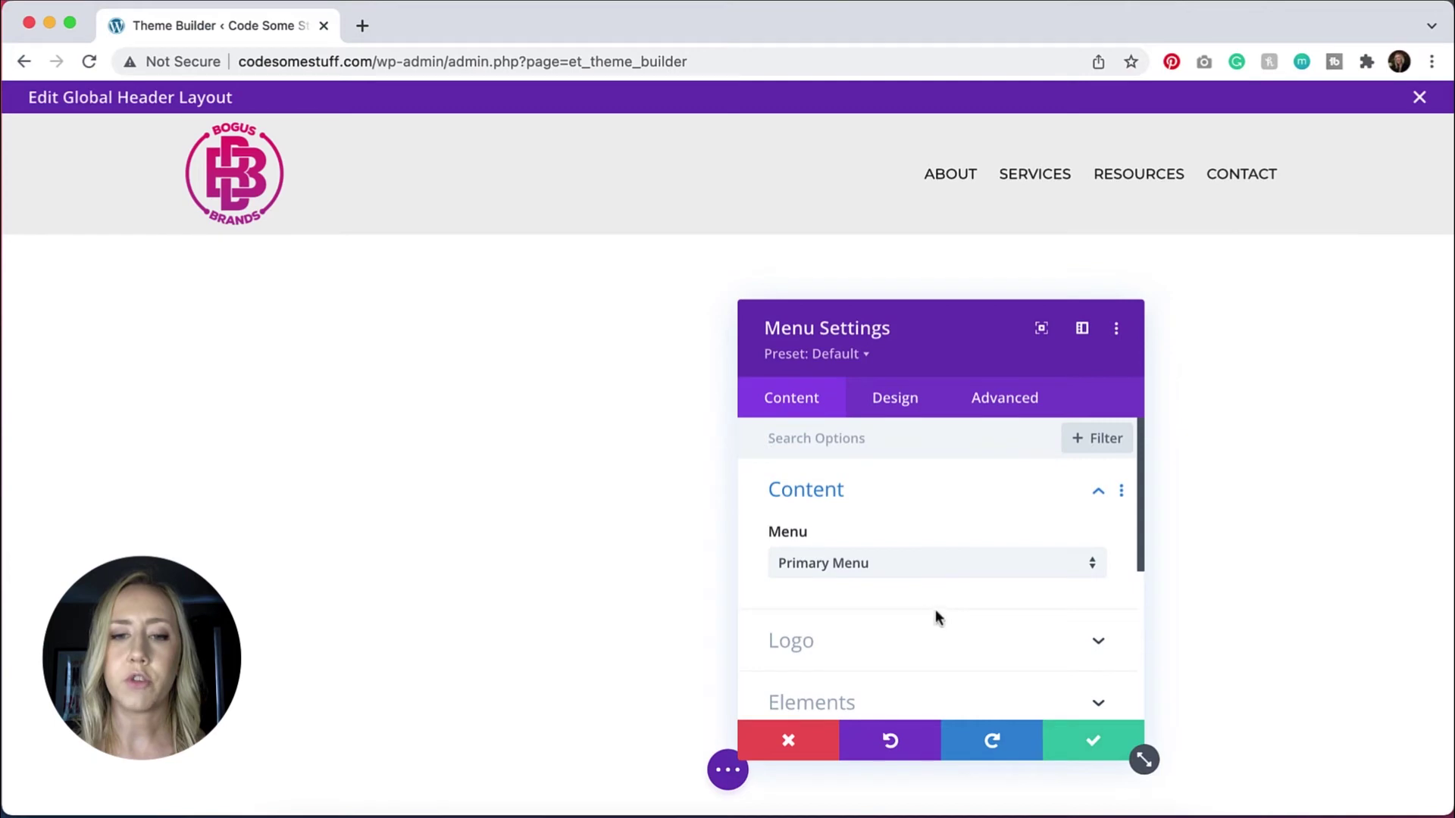
{"action": "scroll", "coordinate": [935, 614], "scroll_direction": "down", "scroll_amount": 1}
{"action": "left_click", "coordinate": [895, 400]}
{"action": "scroll", "coordinate": [954, 551], "scroll_direction": "down", "scroll_amount": 2}
{"action": "scroll", "coordinate": [954, 551], "scroll_direction": "down", "scroll_amount": 3}
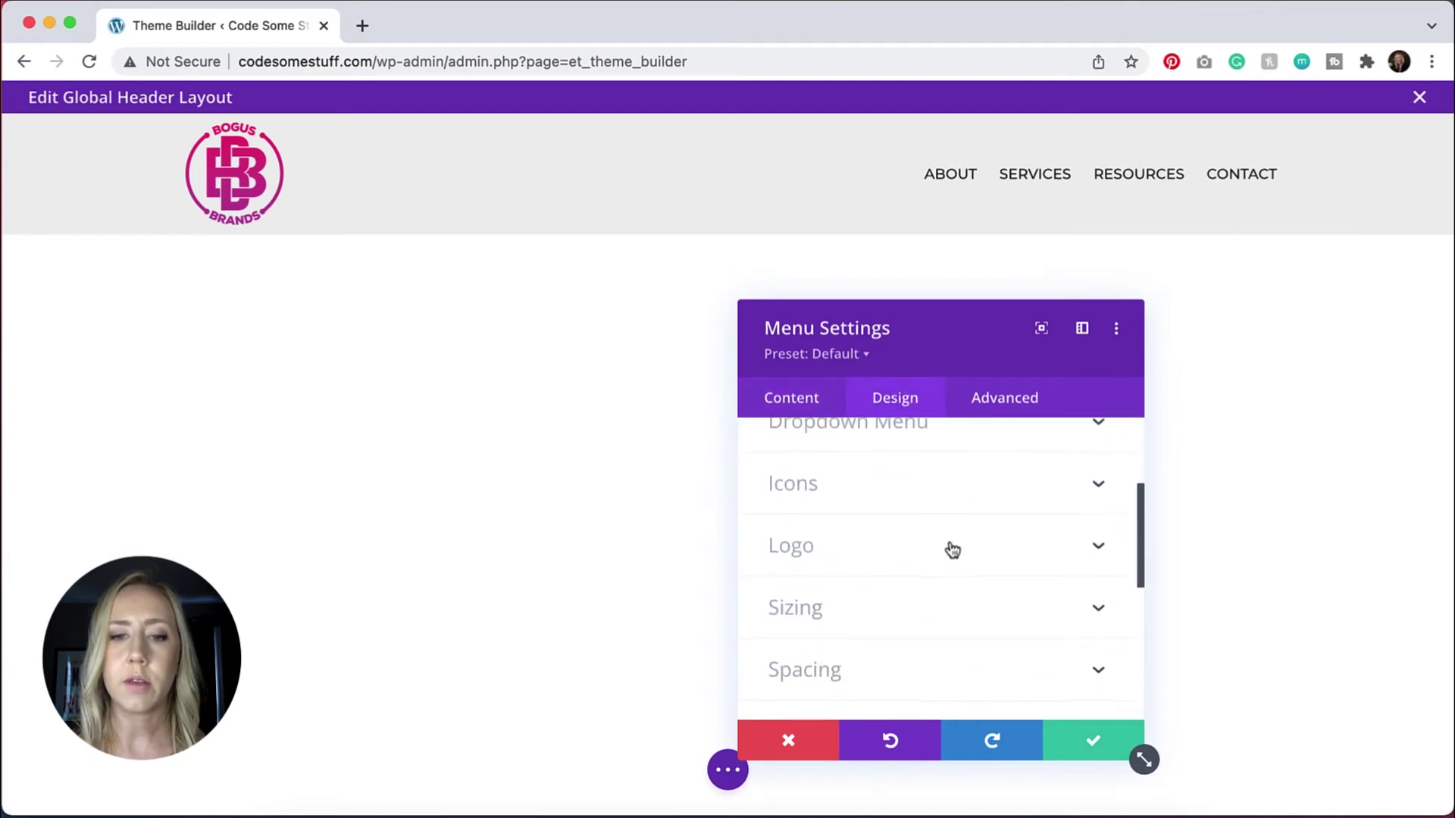
{"action": "left_click", "coordinate": [919, 564]}
{"action": "scroll", "coordinate": [1016, 553], "scroll_direction": "down", "scroll_amount": 1}
{"action": "scroll", "coordinate": [1019, 555], "scroll_direction": "down", "scroll_amount": 1}
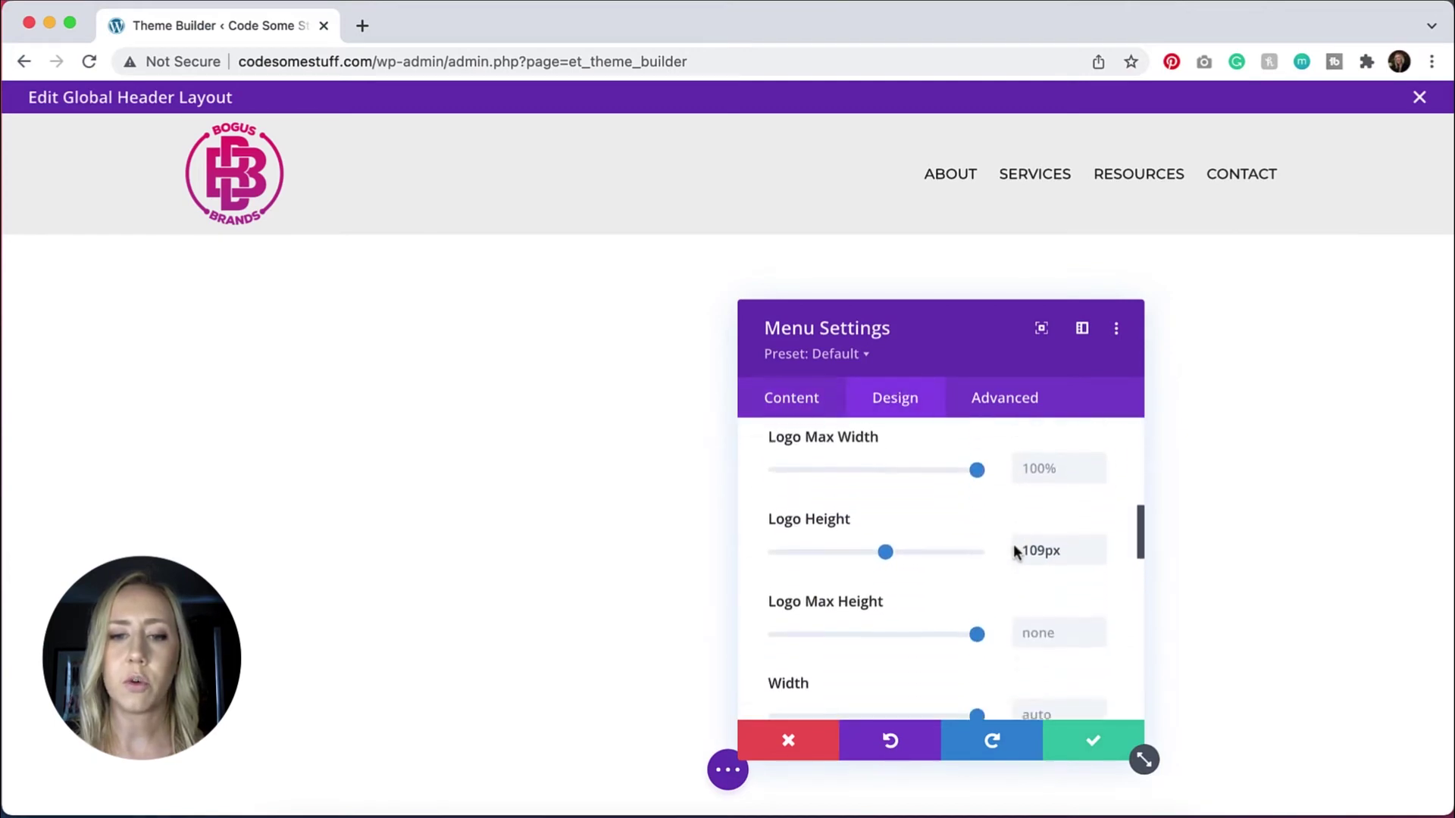
{"action": "left_click_drag", "start_coordinate": [885, 544], "coordinate": [861, 544]}
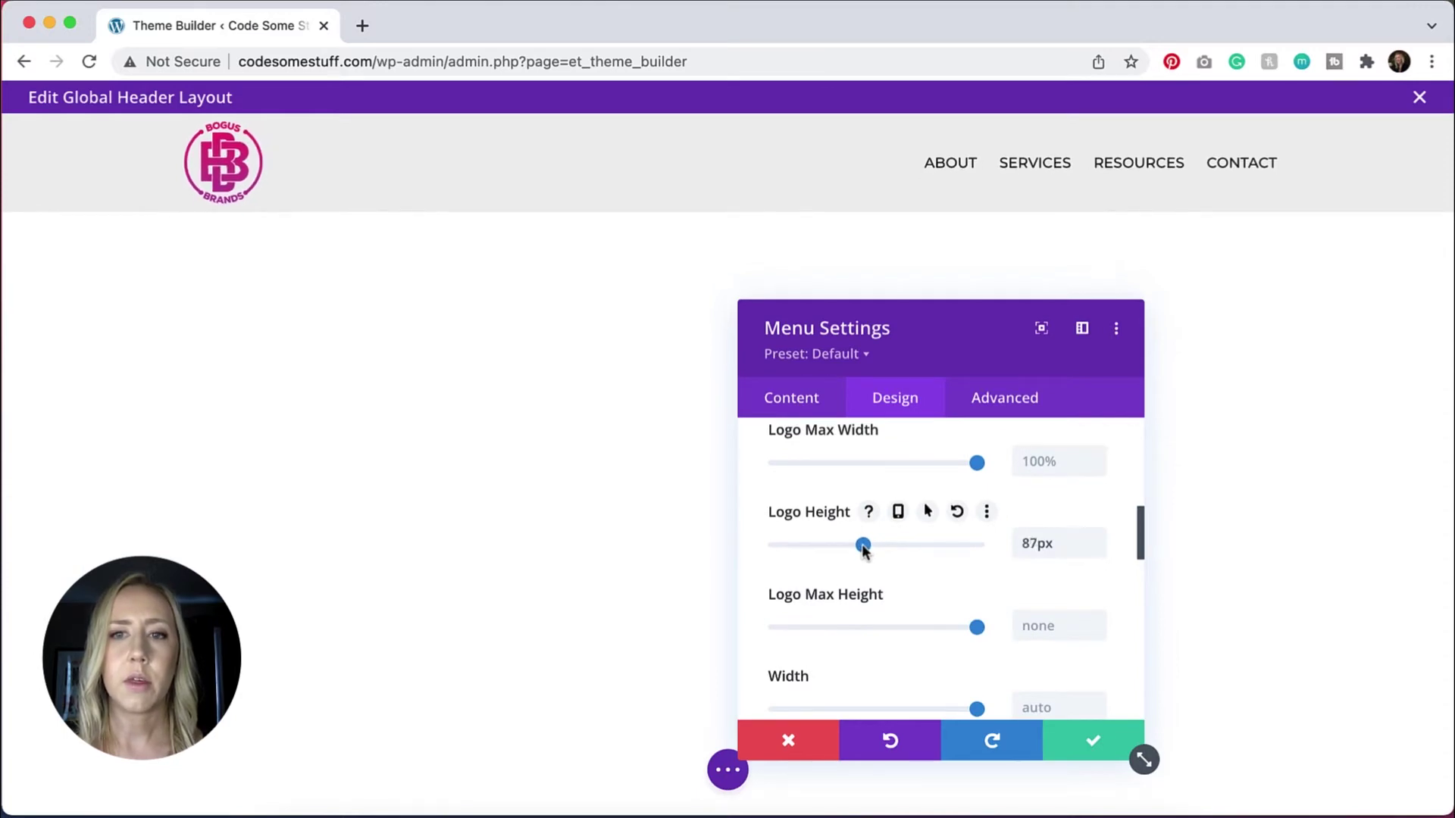
{"action": "left_click", "coordinate": [1096, 749]}
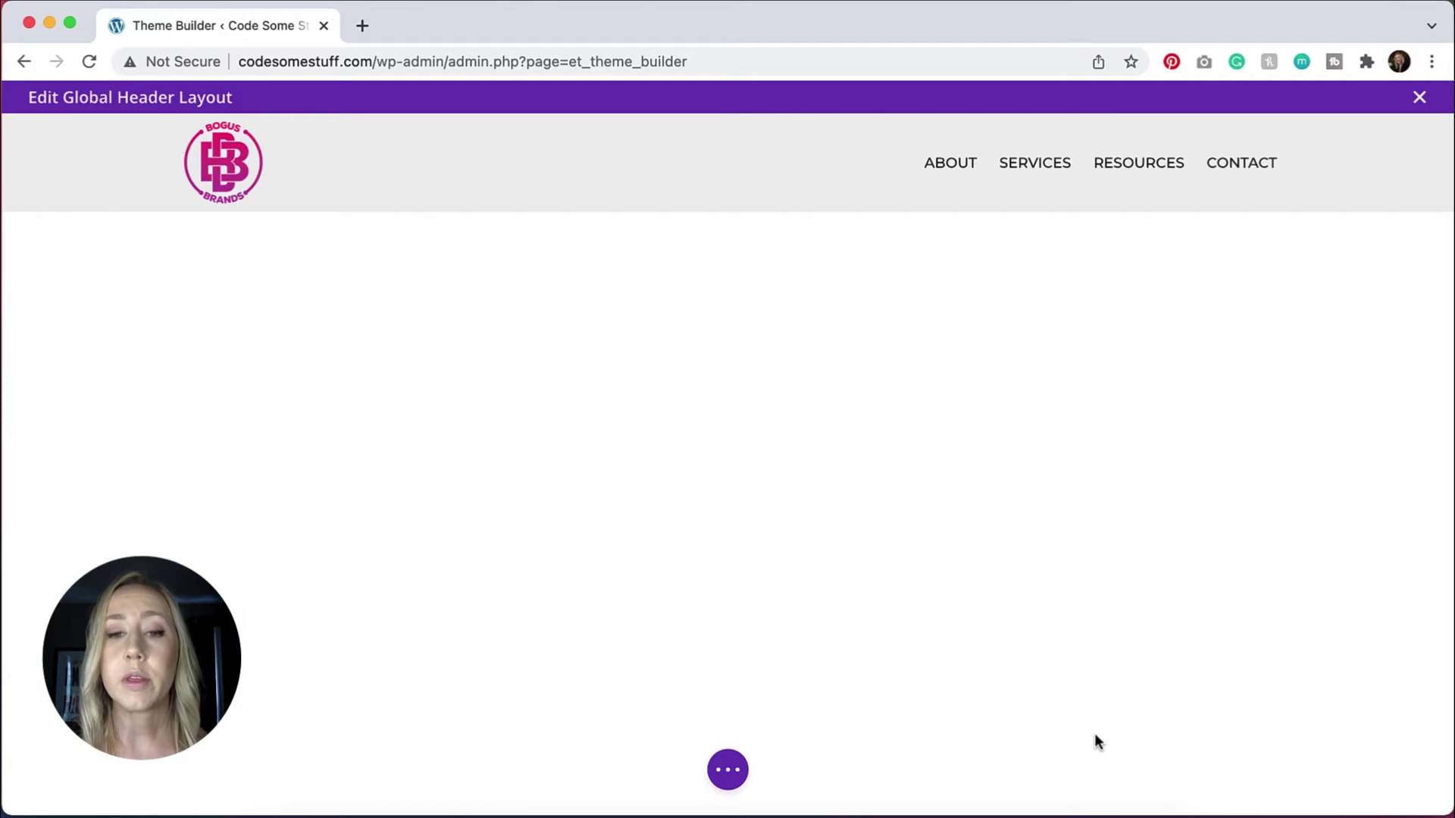
Check the header in tablet and phone views, where the menu becomes a hamburger, then return to desktop.
{"action": "left_click", "coordinate": [731, 771]}
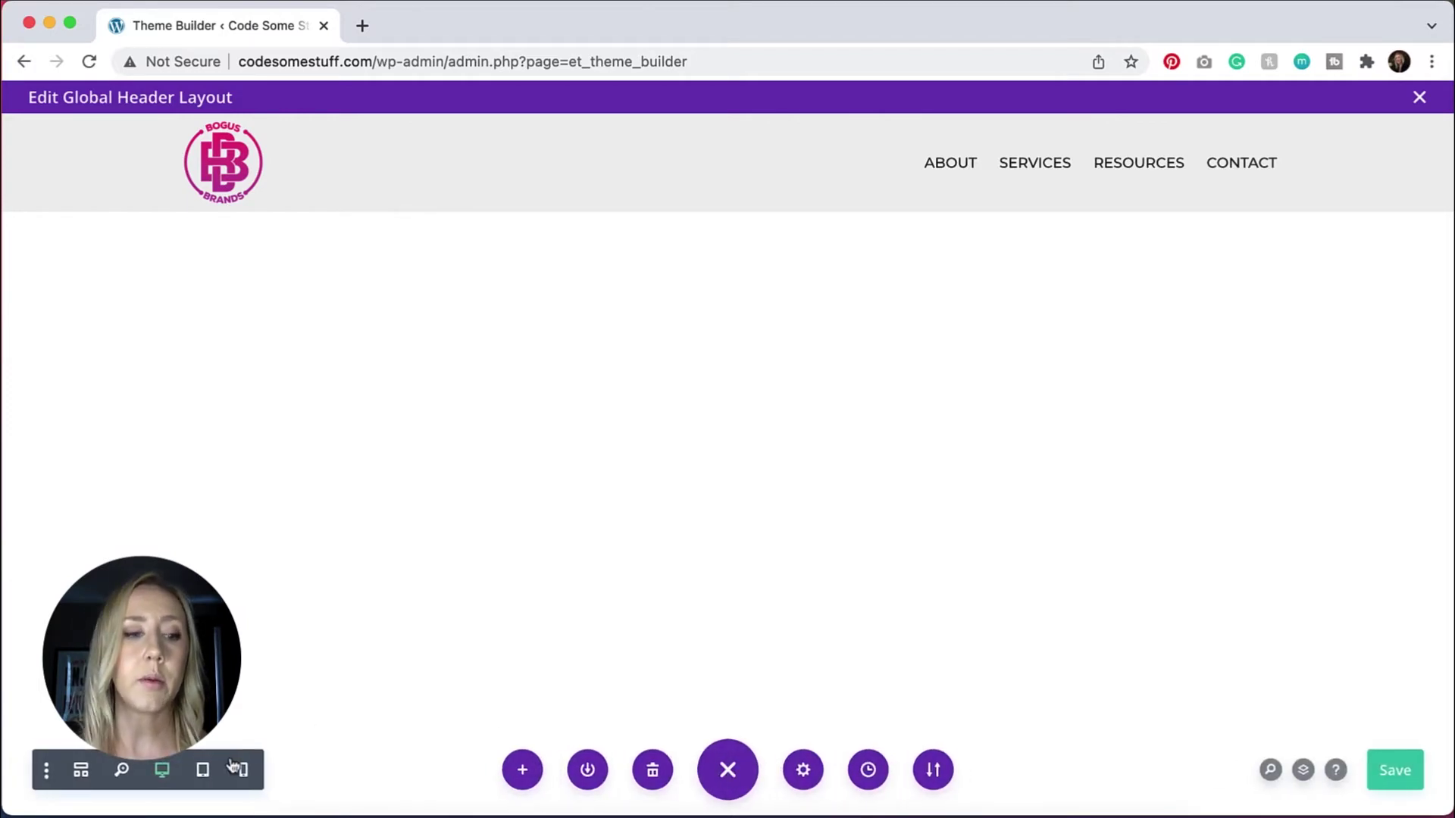
{"action": "left_click", "coordinate": [203, 772]}
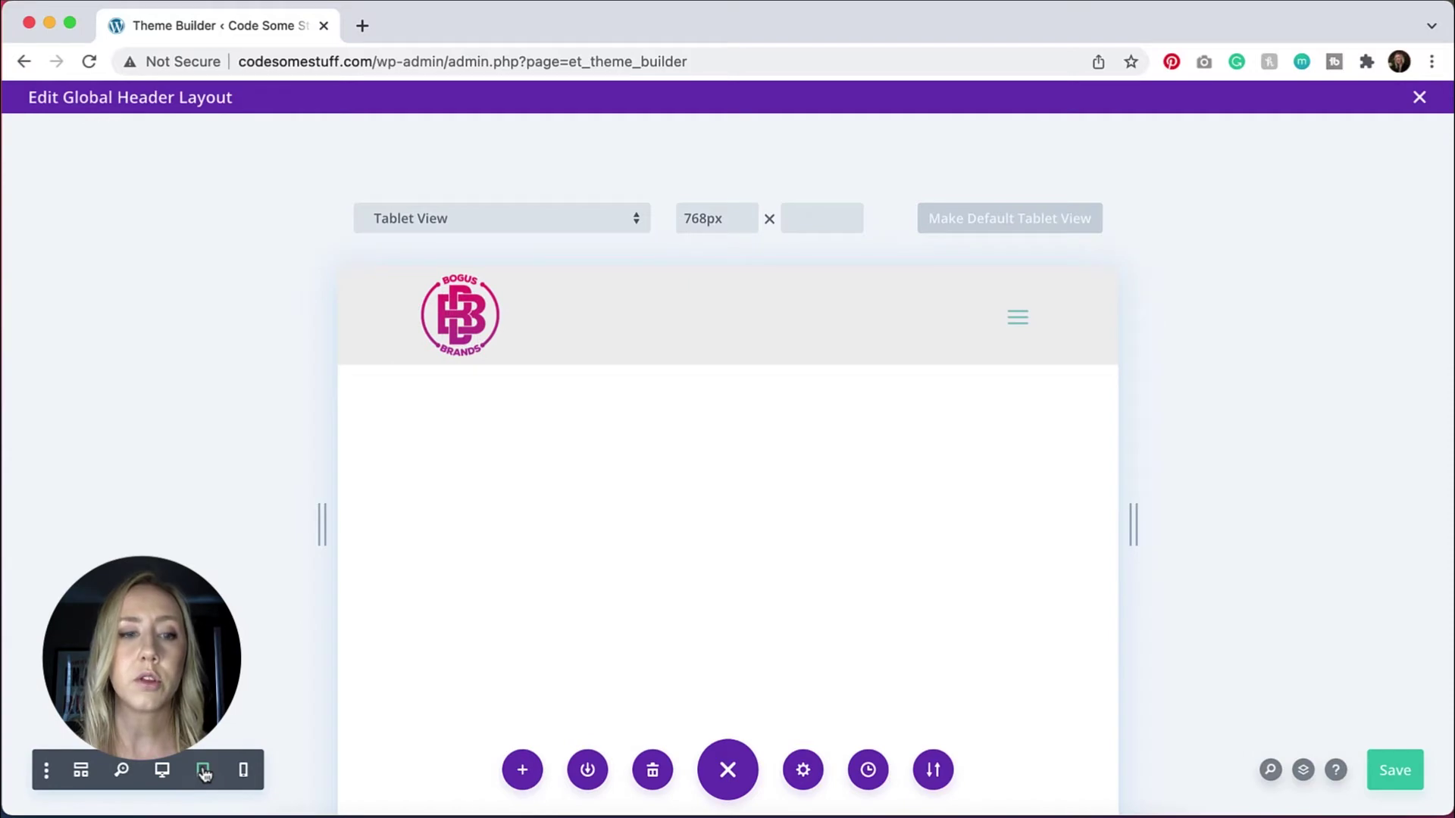
{"action": "left_click", "coordinate": [244, 770]}
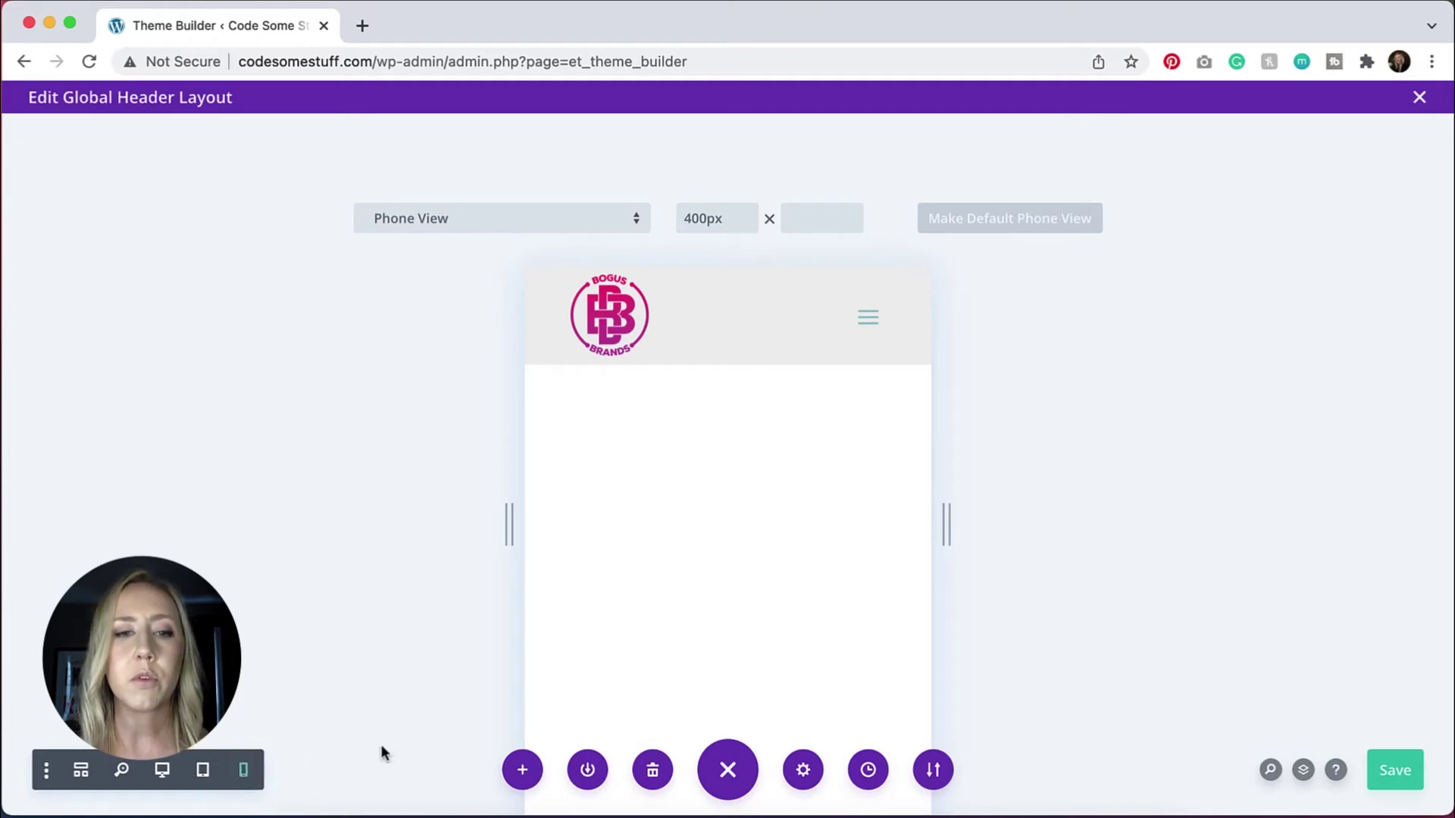
{"action": "left_click", "coordinate": [162, 770]}
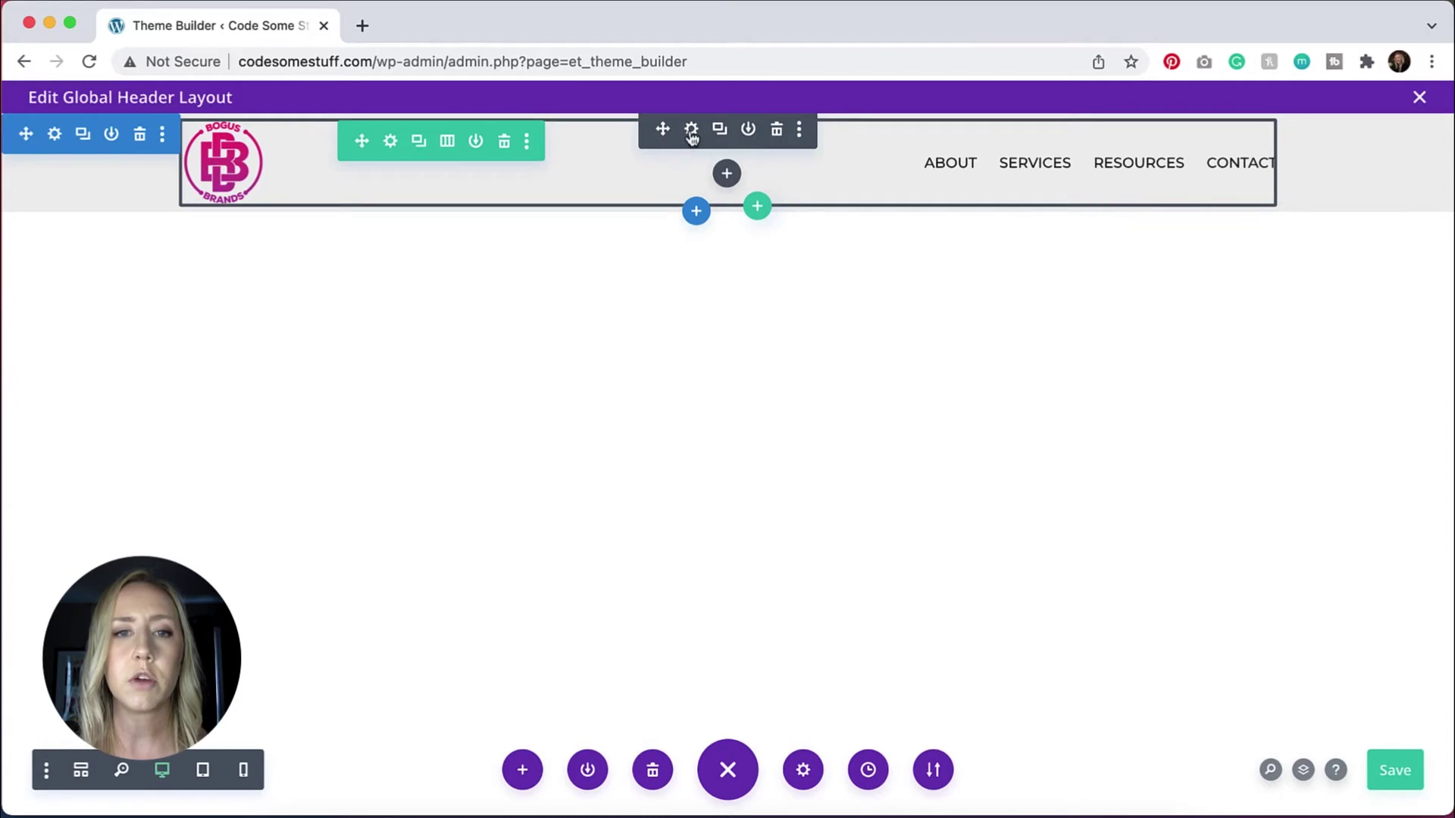
Enable per-device Logo Height in the menu's Sizing options and set the phone value to 55px.
{"action": "left_click", "coordinate": [691, 134]}
{"action": "scroll", "coordinate": [945, 513], "scroll_direction": "down", "scroll_amount": 2}
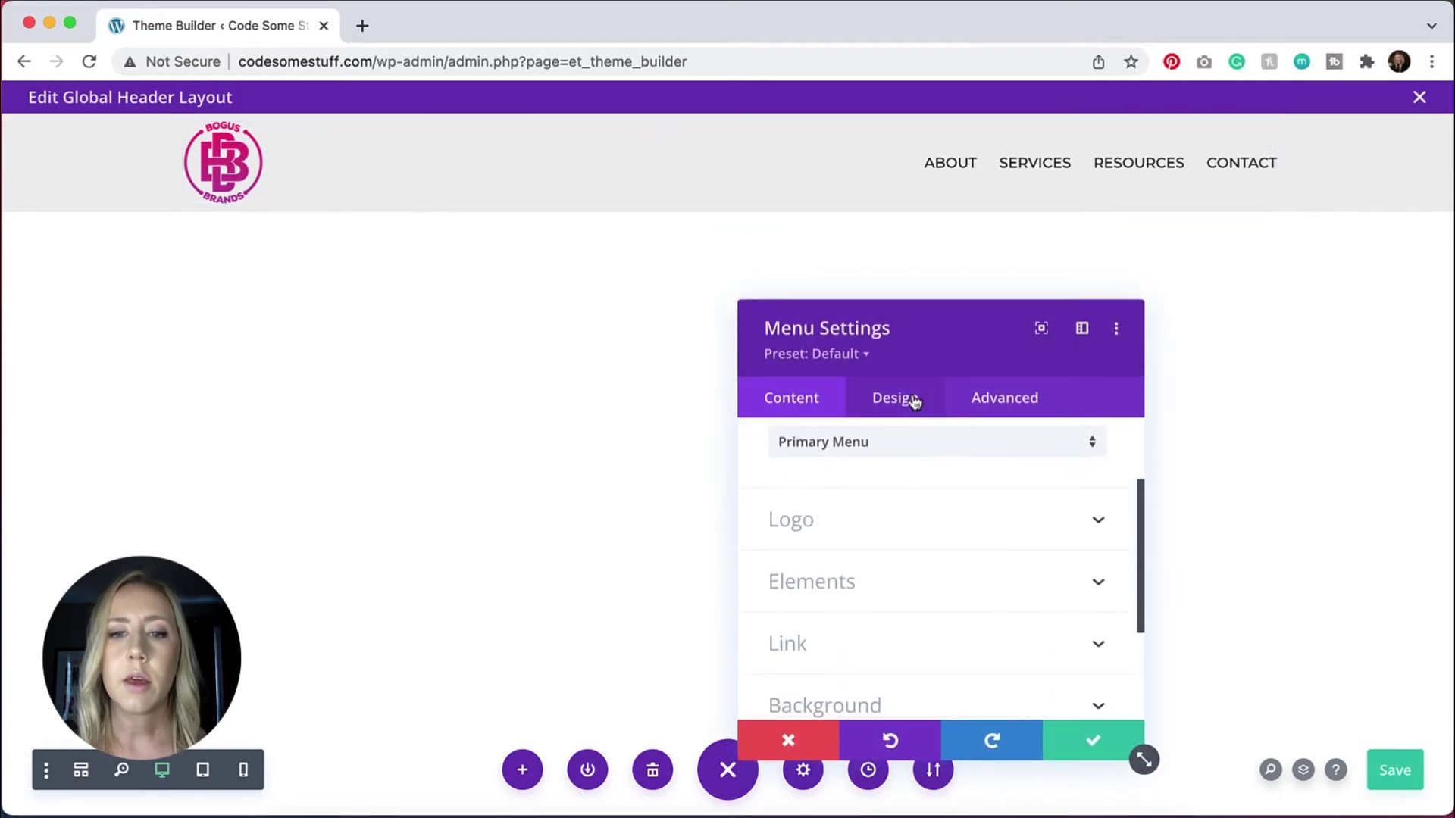
{"action": "left_click", "coordinate": [910, 403]}
{"action": "scroll", "coordinate": [878, 597], "scroll_direction": "down", "scroll_amount": 4}
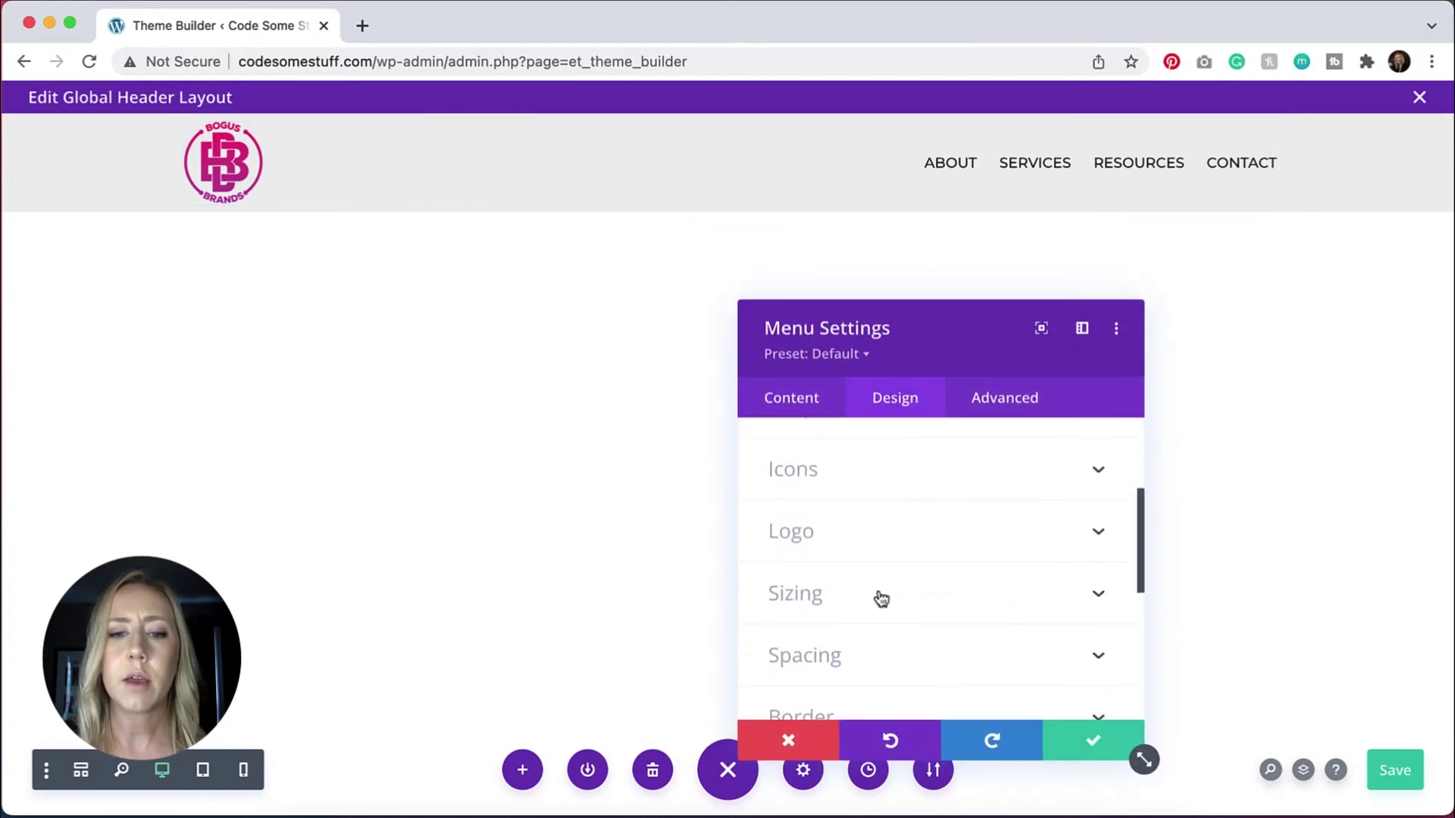
{"action": "left_click", "coordinate": [879, 600]}
{"action": "scroll", "coordinate": [880, 601], "scroll_direction": "down", "scroll_amount": 5}
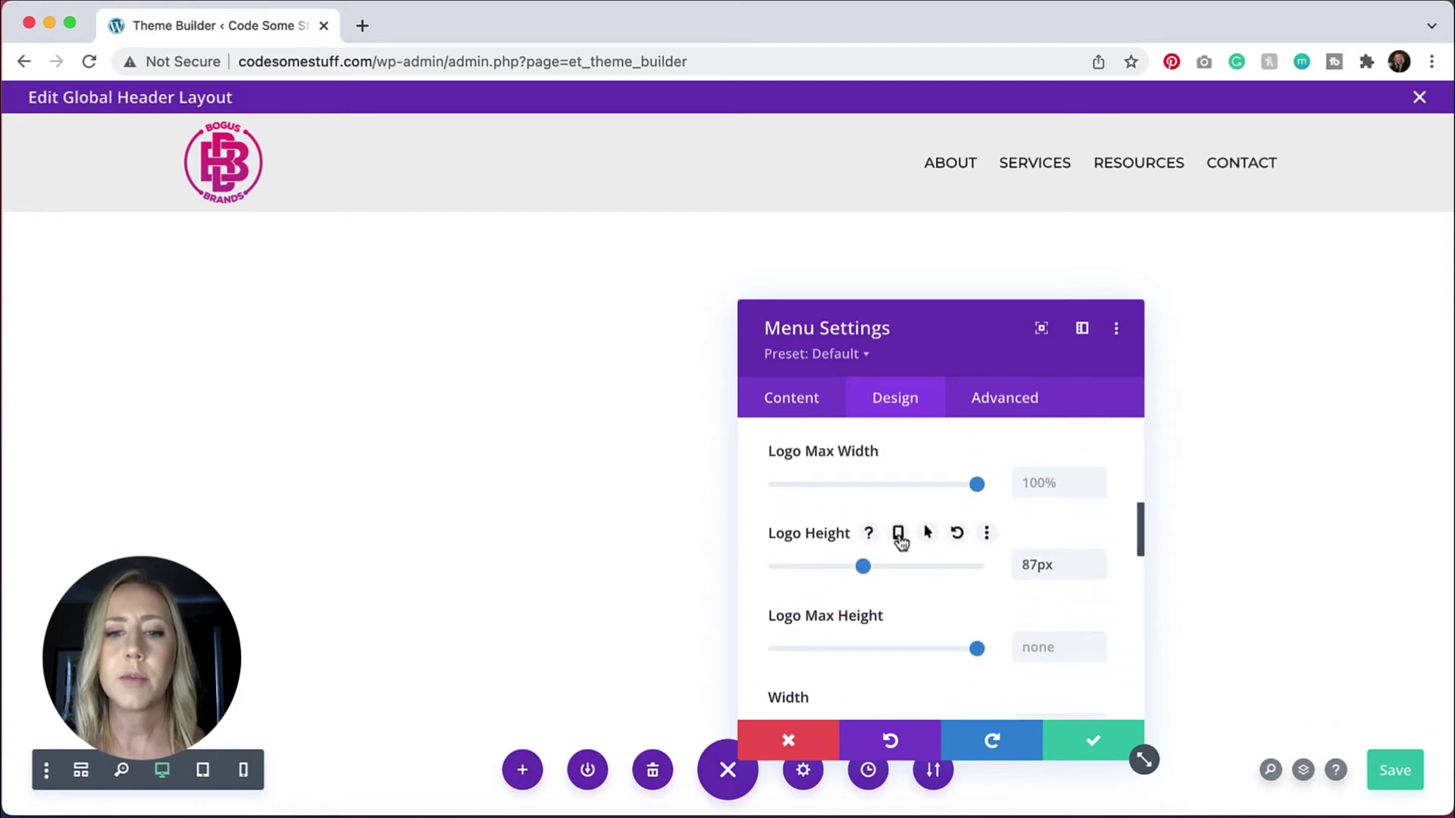
{"action": "left_click", "coordinate": [898, 535]}
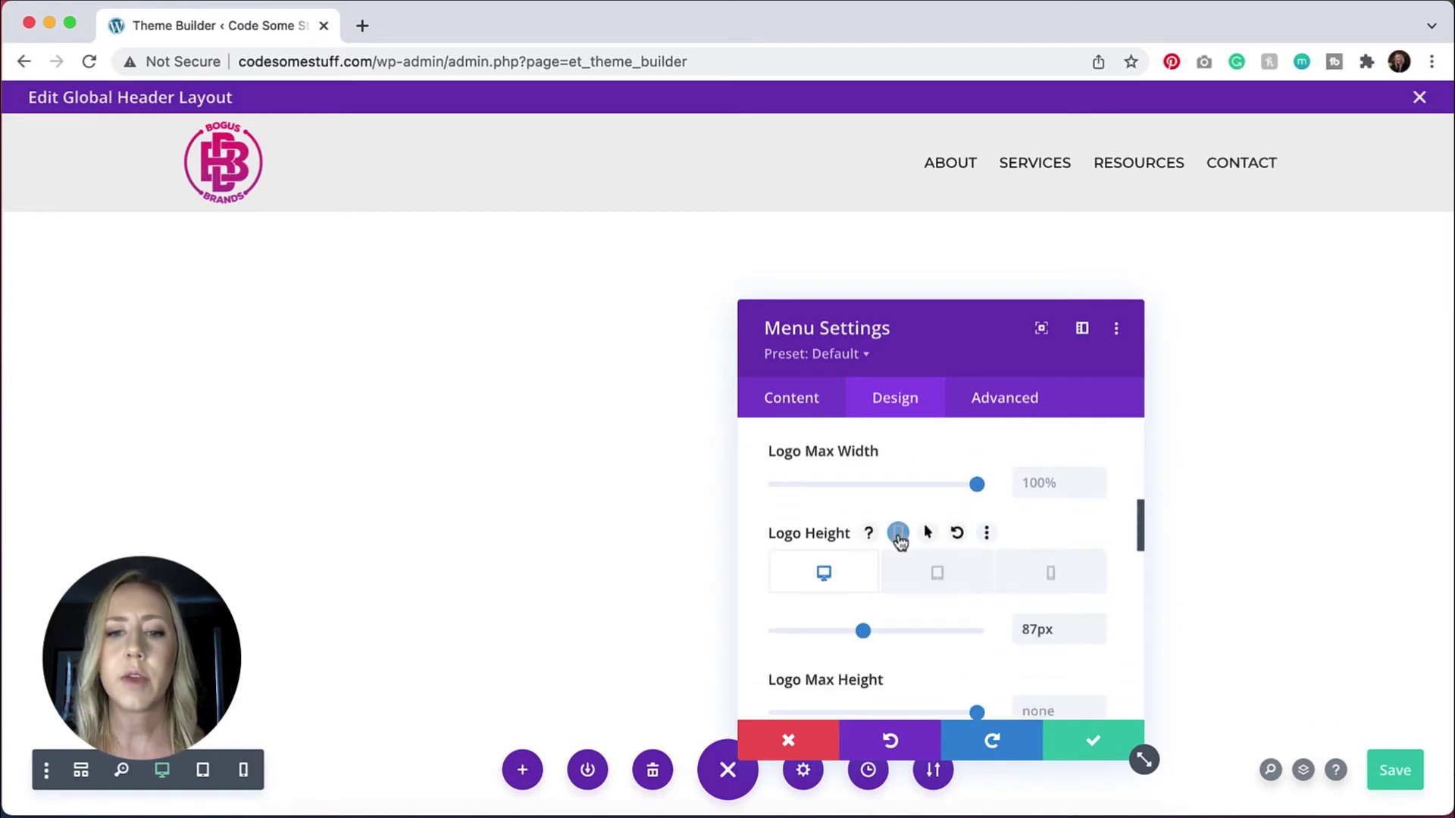
{"action": "left_click", "coordinate": [1051, 578]}
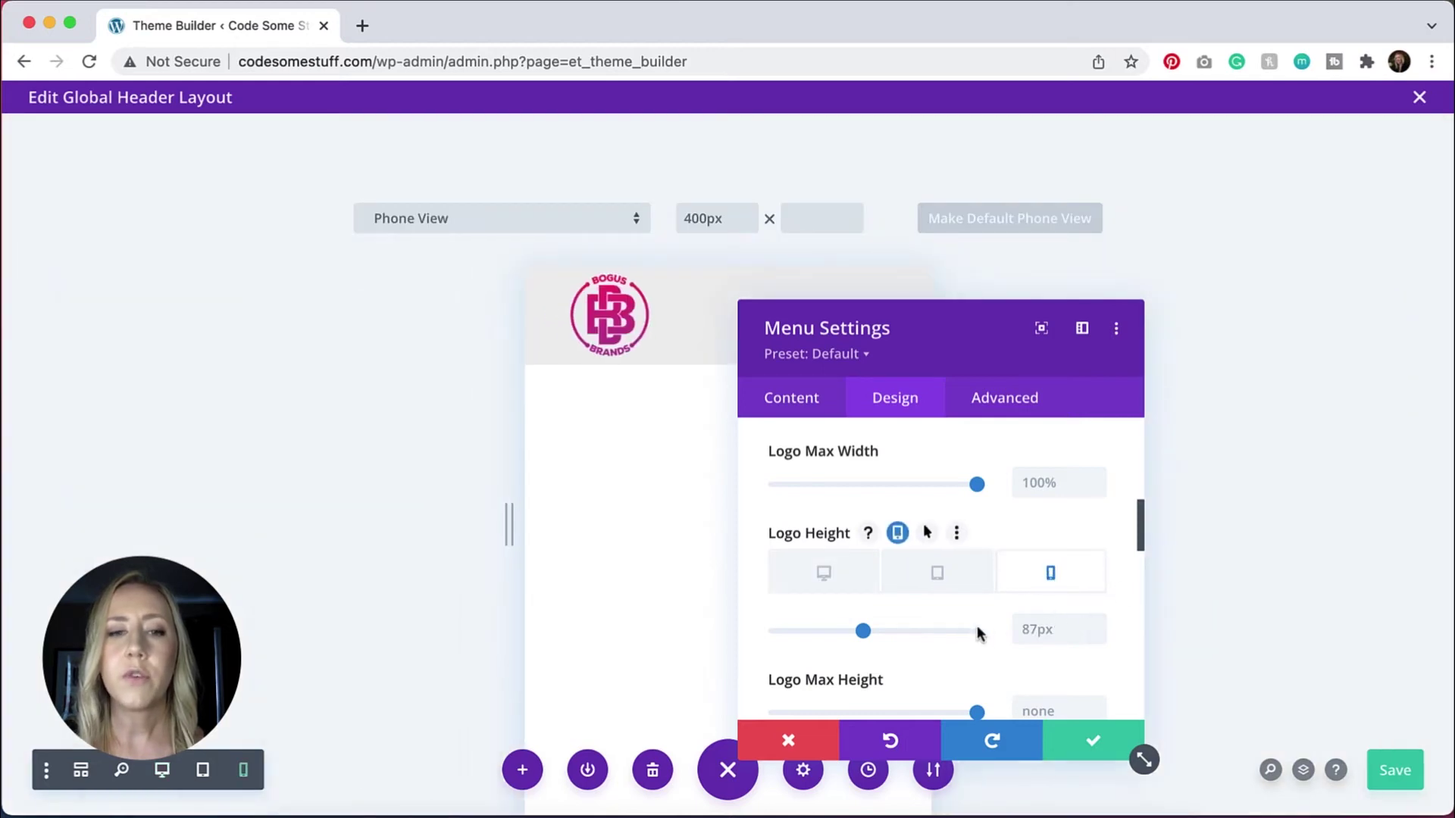
{"action": "left_click_drag", "start_coordinate": [864, 631], "coordinate": [833, 634]}
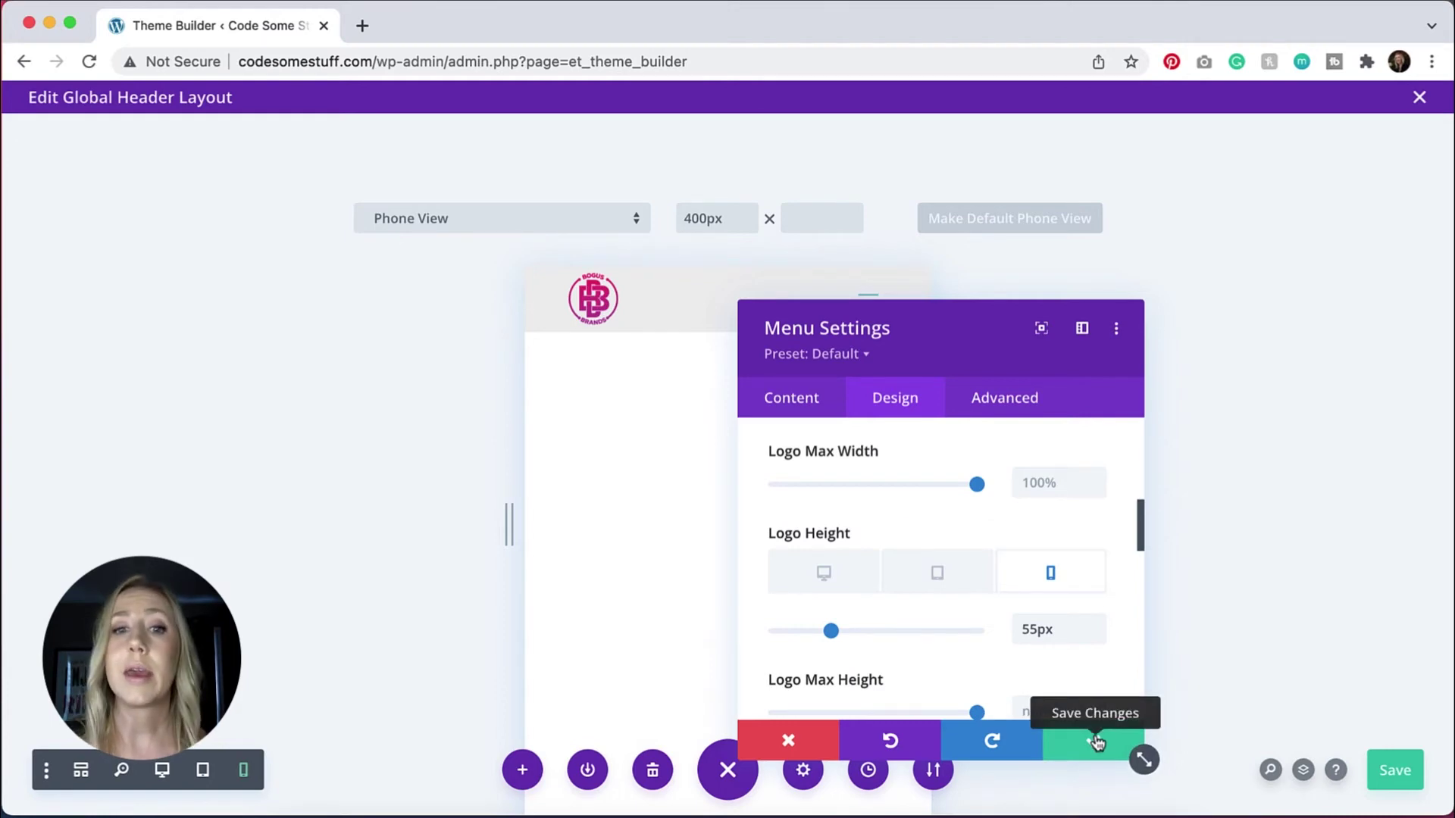
Collapse the logo Sizing group and review the menu's Menu Text options.
{"action": "scroll", "coordinate": [1000, 648], "scroll_direction": "up", "scroll_amount": 5}
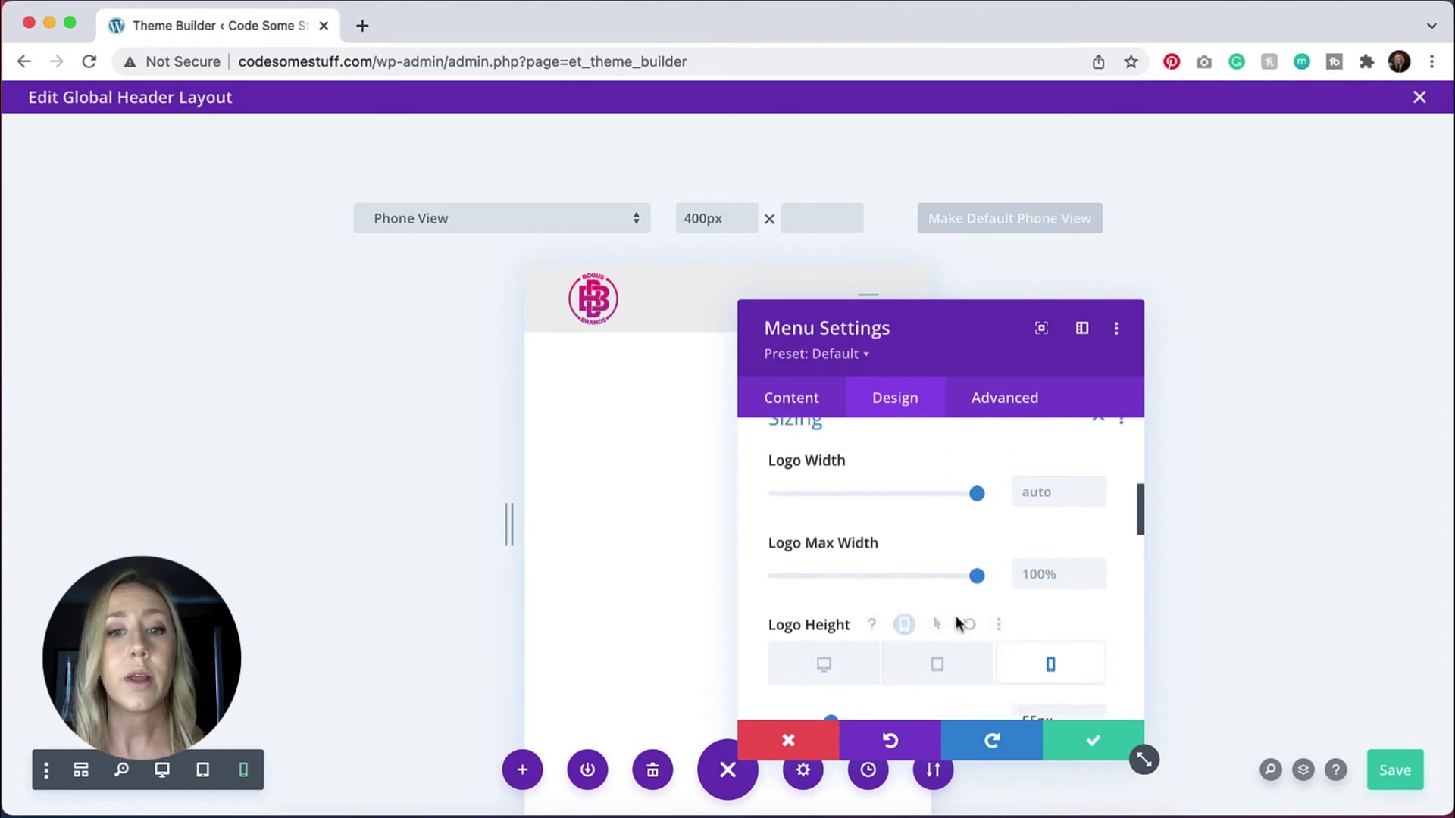
{"action": "left_click", "coordinate": [1002, 628]}
{"action": "scroll", "coordinate": [947, 622], "scroll_direction": "up", "scroll_amount": 3}
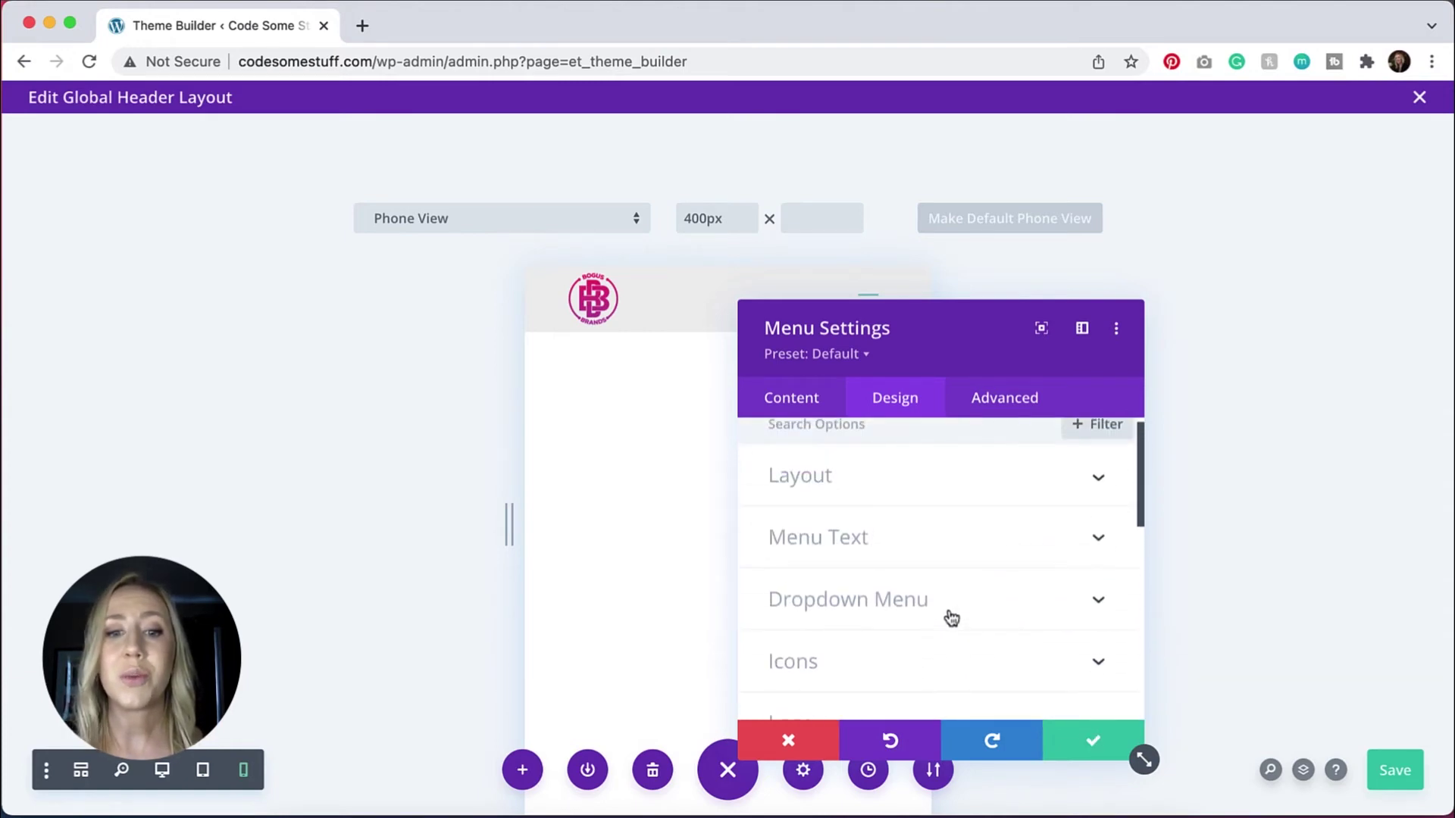
{"action": "scroll", "coordinate": [954, 599], "scroll_direction": "up", "scroll_amount": 1}
{"action": "left_click", "coordinate": [946, 565]}
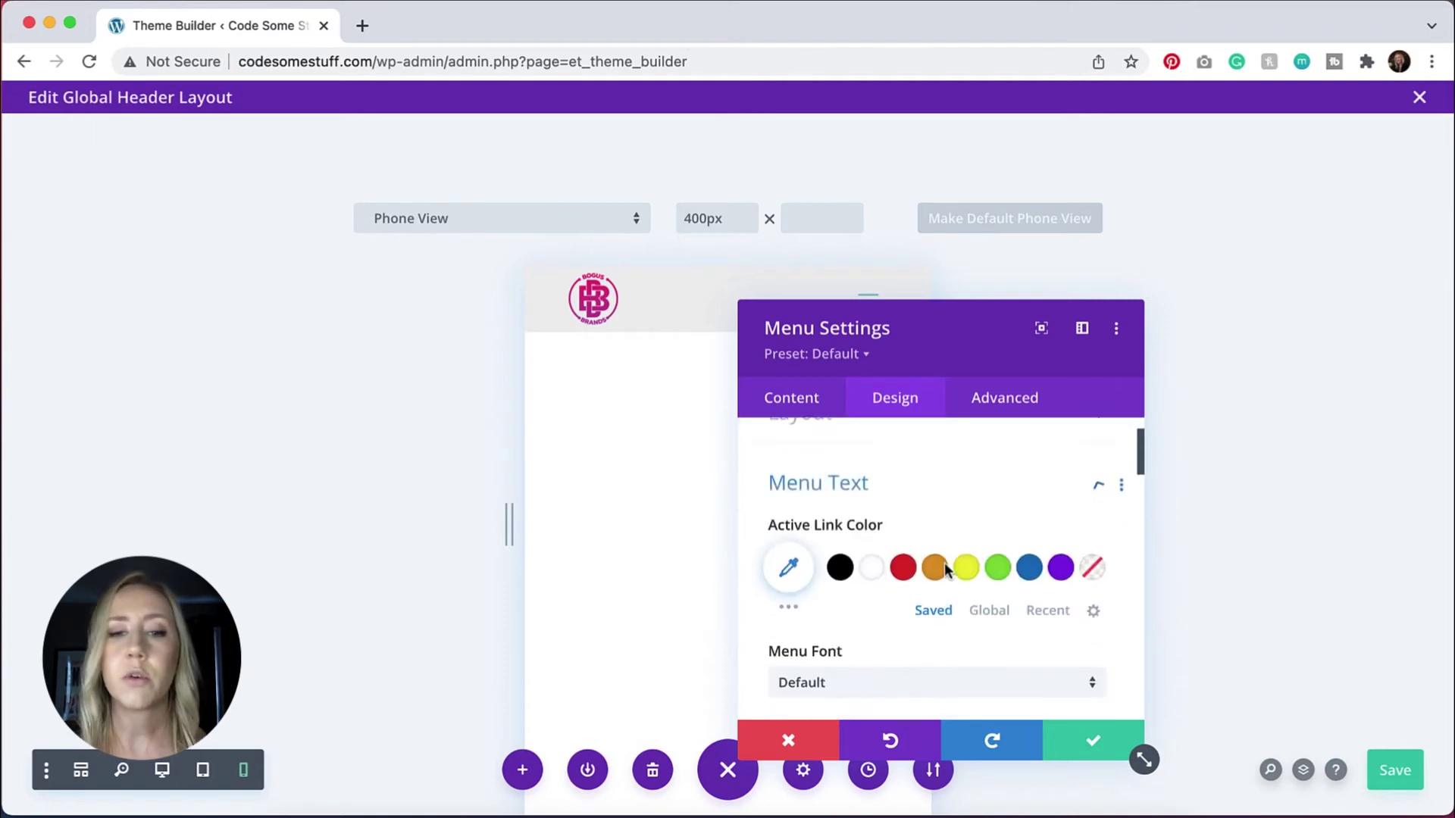
Review the Icons group with its 32px hamburger icon size and save the menu settings.
{"action": "scroll", "coordinate": [972, 580], "scroll_direction": "down", "scroll_amount": 3}
{"action": "left_click", "coordinate": [1065, 604]}
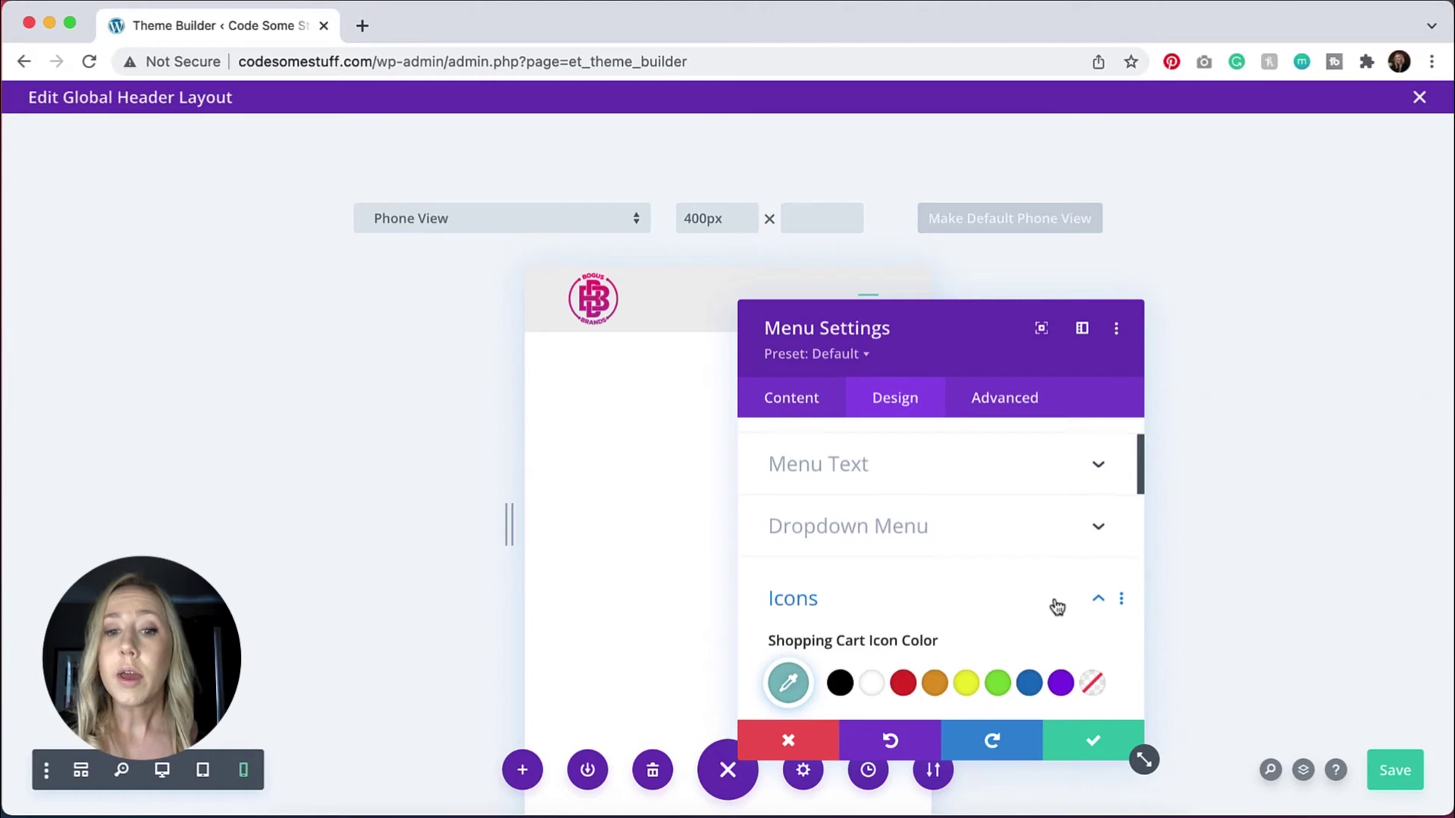
{"action": "scroll", "coordinate": [1057, 606], "scroll_direction": "down", "scroll_amount": 5}
{"action": "scroll", "coordinate": [1057, 607], "scroll_direction": "down", "scroll_amount": 3}
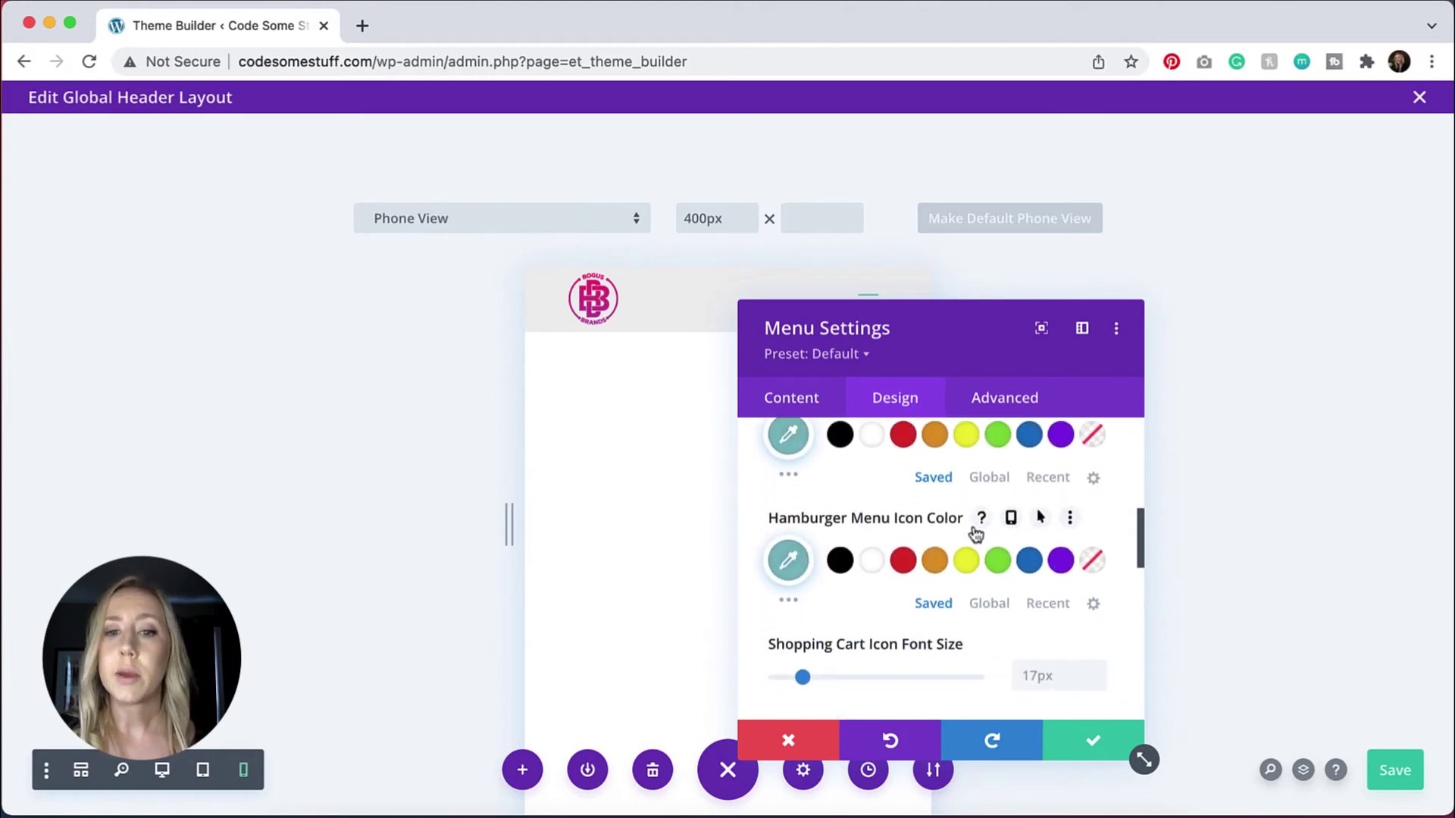
{"action": "scroll", "coordinate": [1056, 580], "scroll_direction": "down", "scroll_amount": 1}
{"action": "scroll", "coordinate": [1056, 580], "scroll_direction": "down", "scroll_amount": 3}
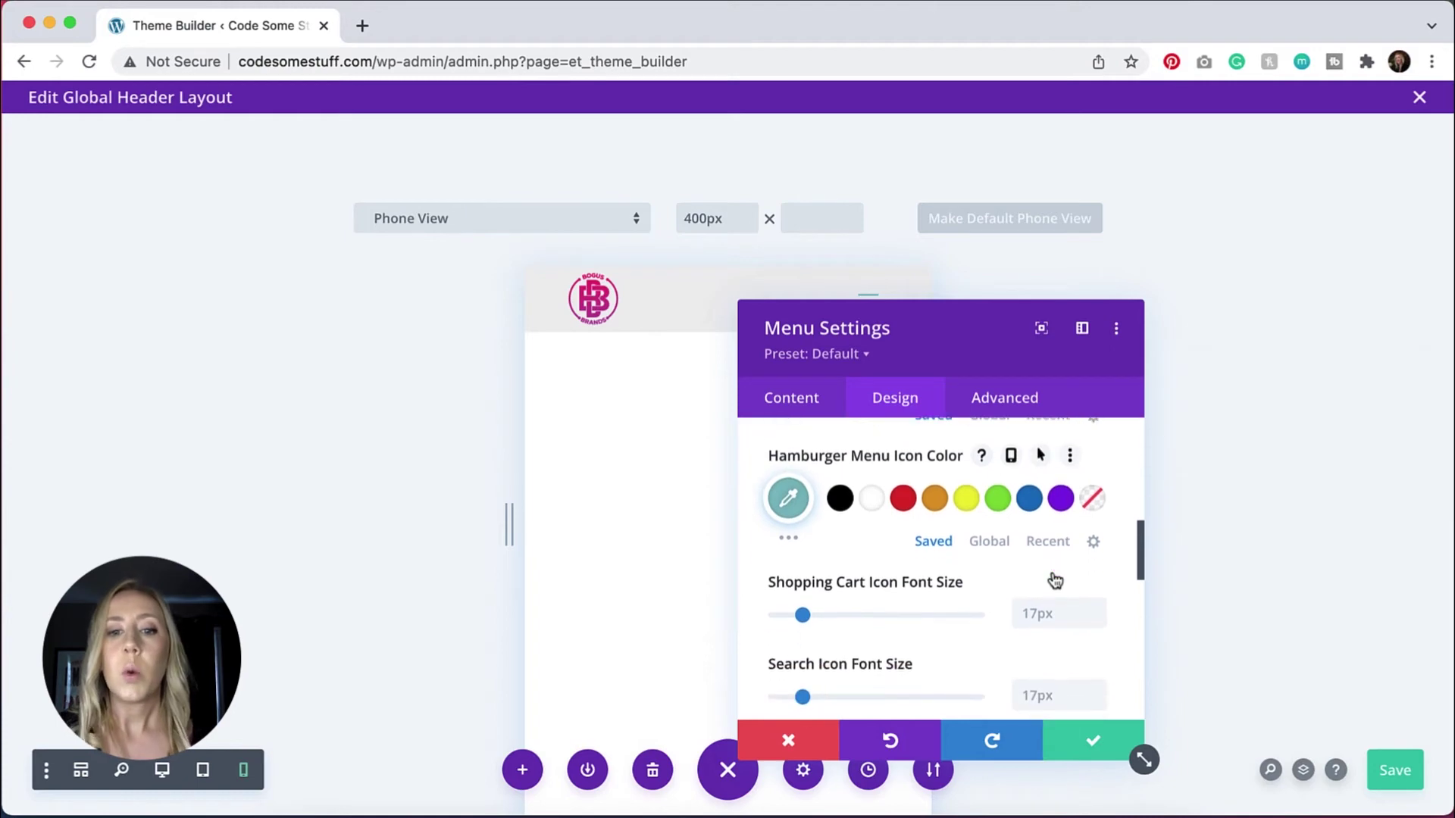
{"action": "scroll", "coordinate": [1052, 571], "scroll_direction": "down", "scroll_amount": 3}
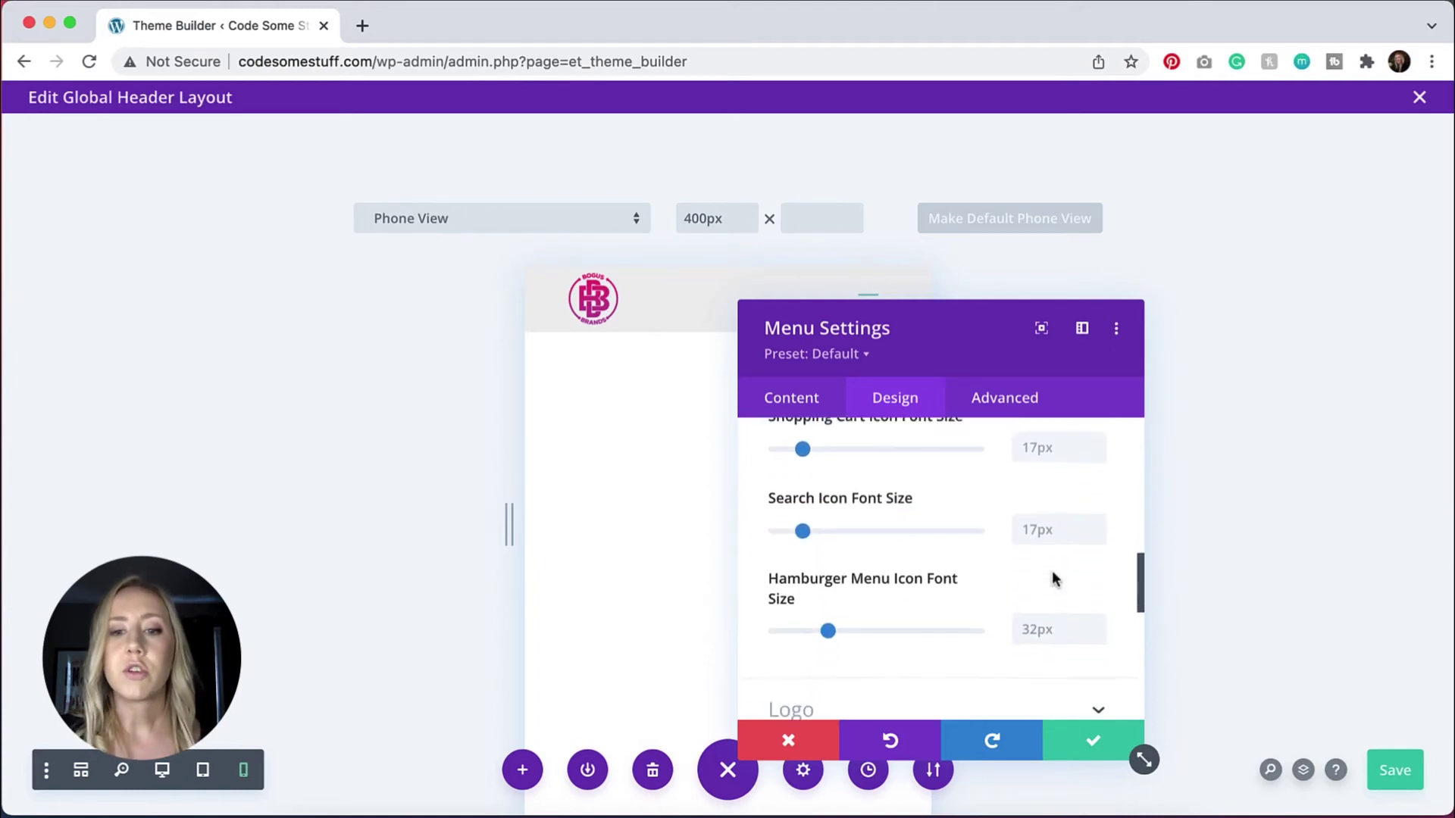
{"action": "scroll", "coordinate": [1007, 607], "scroll_direction": "up", "scroll_amount": 1}
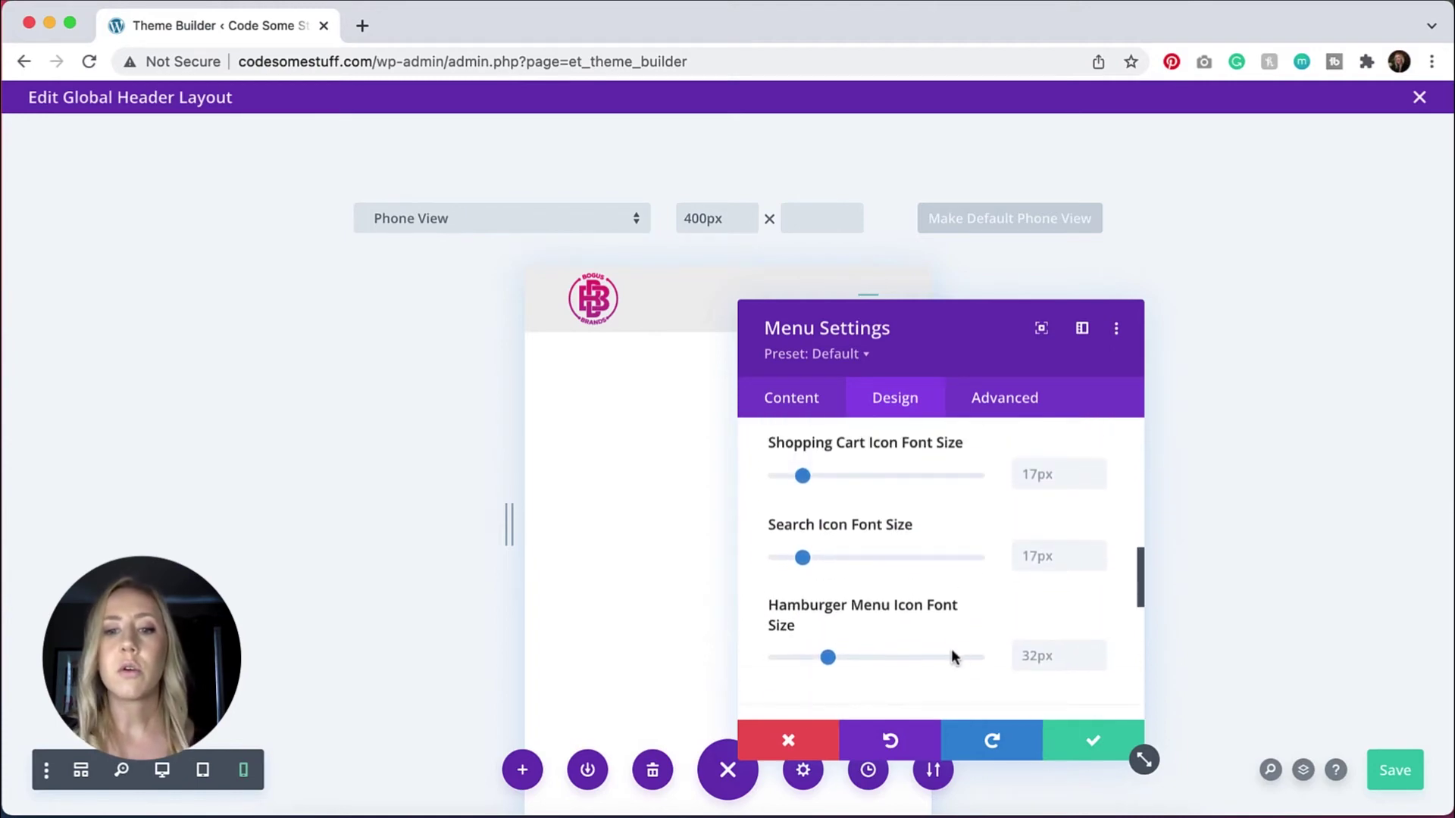
{"action": "left_click", "coordinate": [1095, 747]}
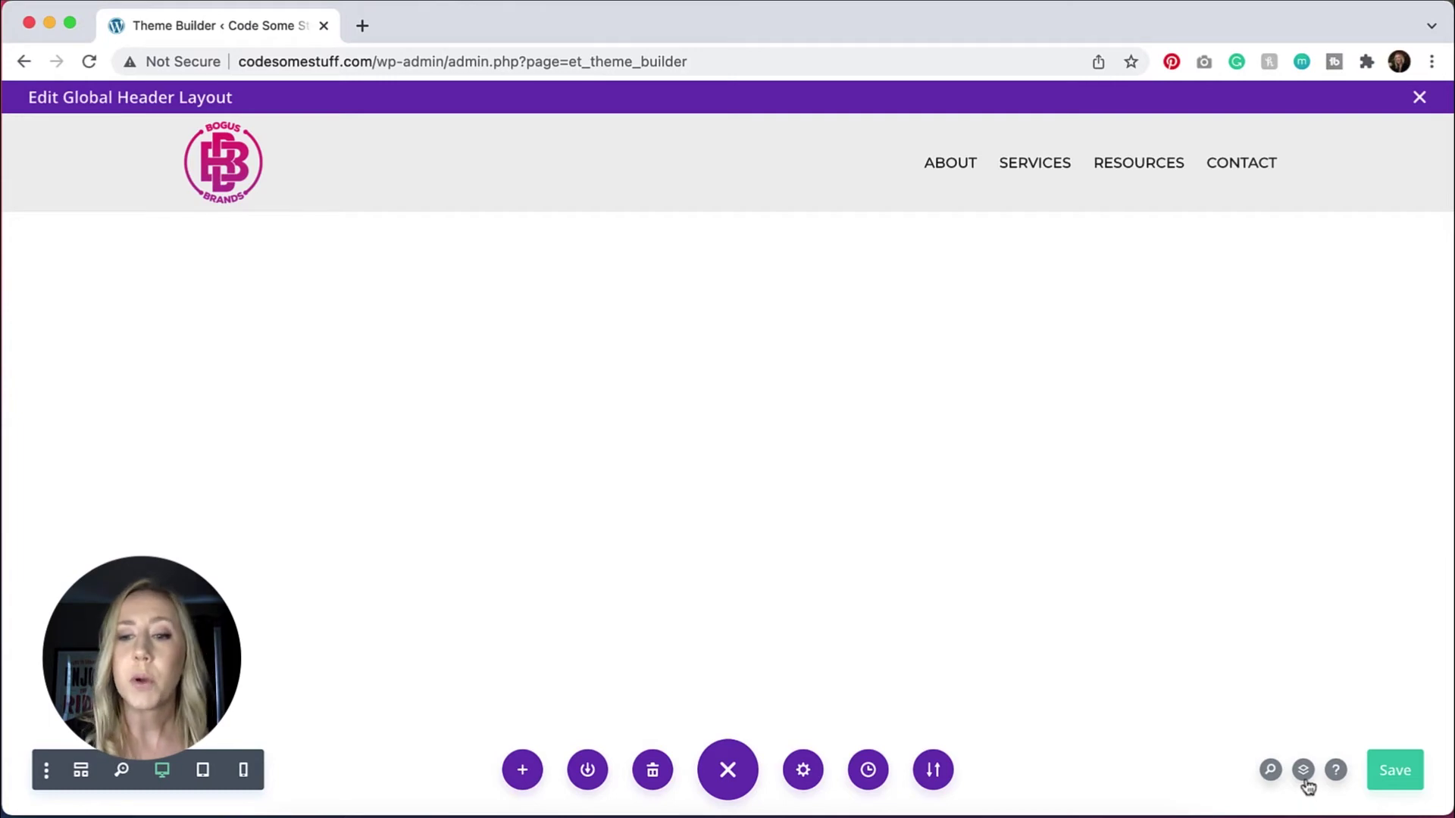
Add a regular section with a one-column row below the header and insert a Text module.
{"action": "left_click", "coordinate": [694, 210]}
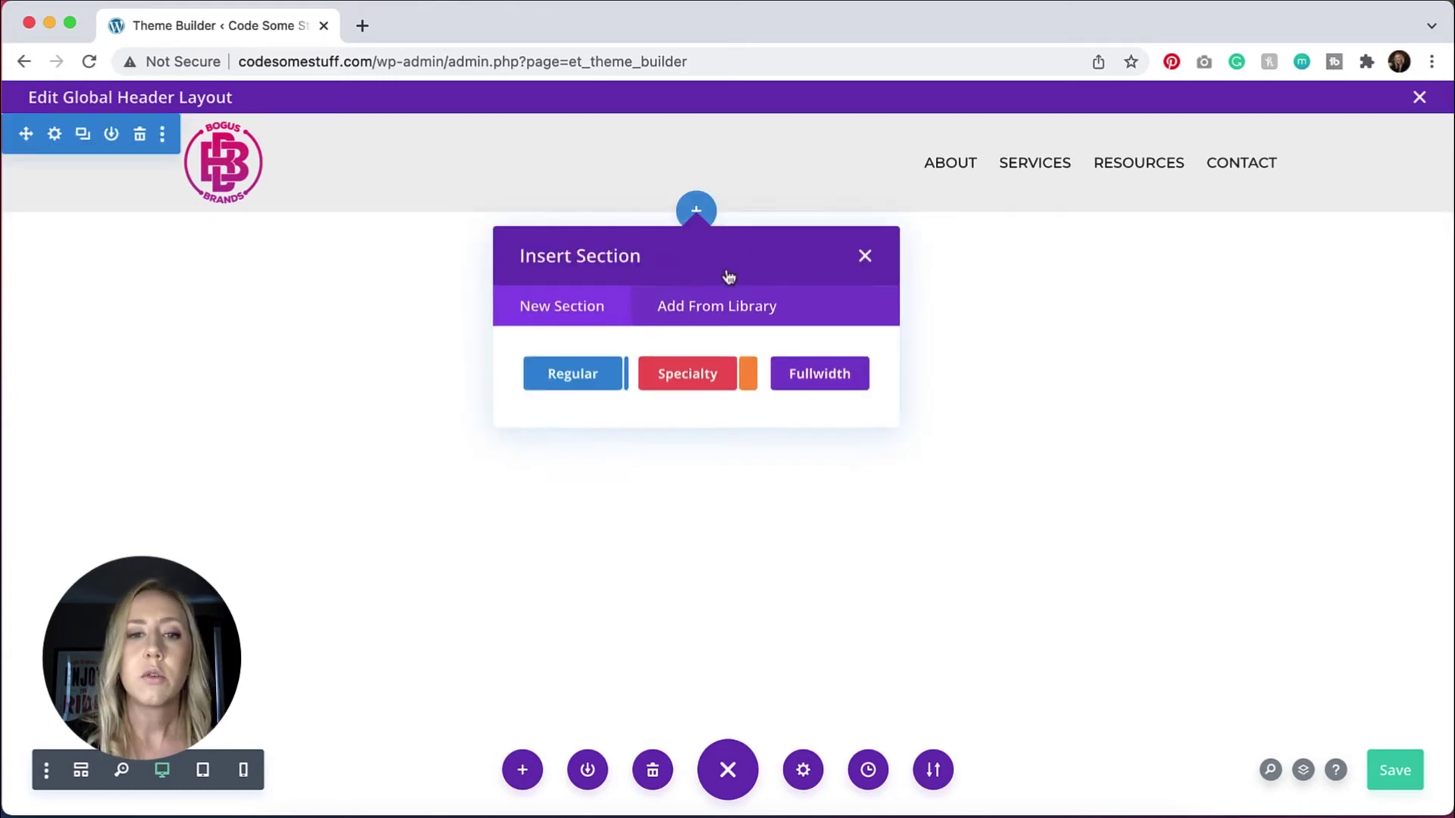
{"action": "left_click", "coordinate": [586, 383]}
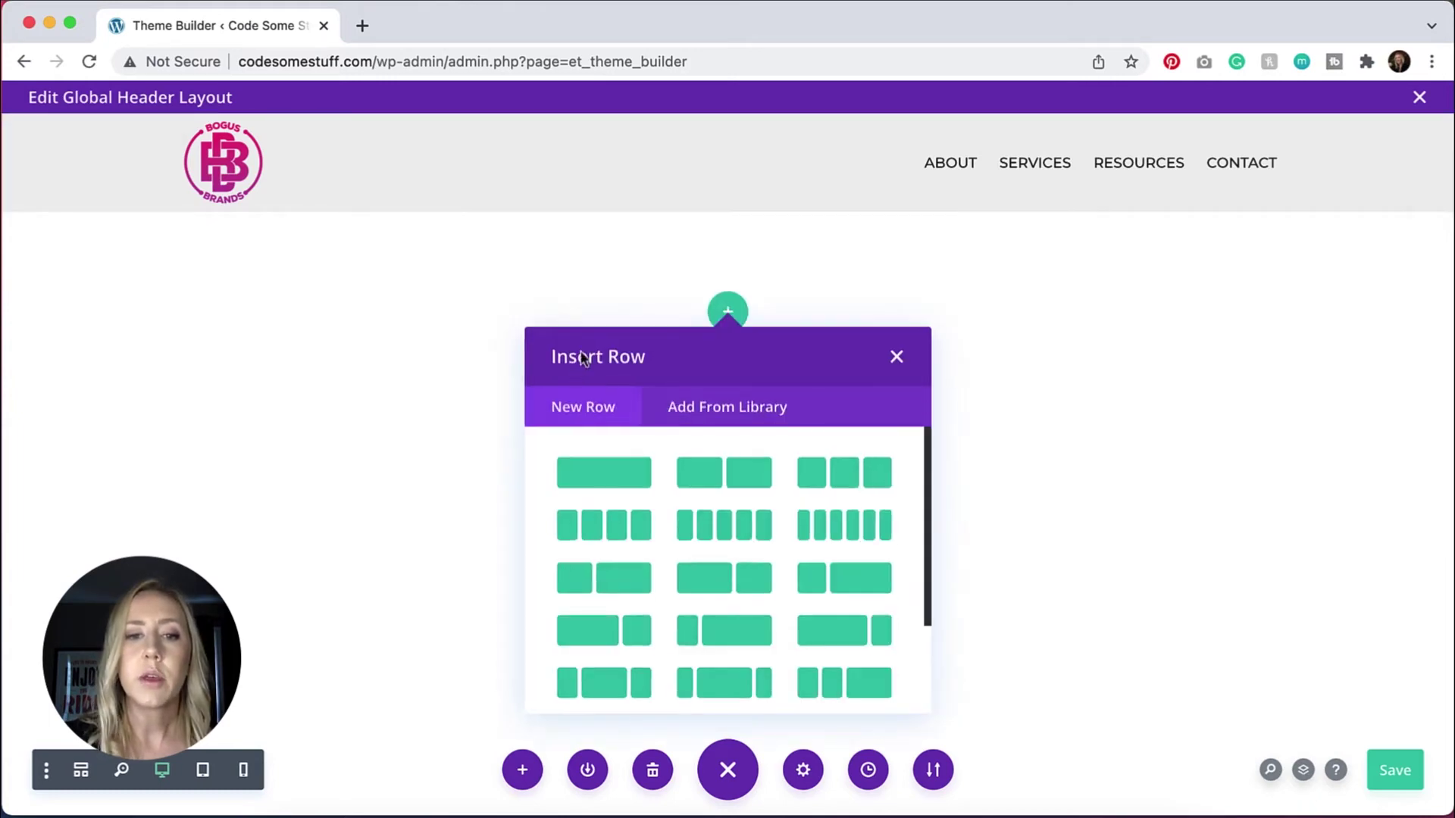
{"action": "left_click", "coordinate": [637, 470]}
{"action": "left_click", "coordinate": [678, 482]}
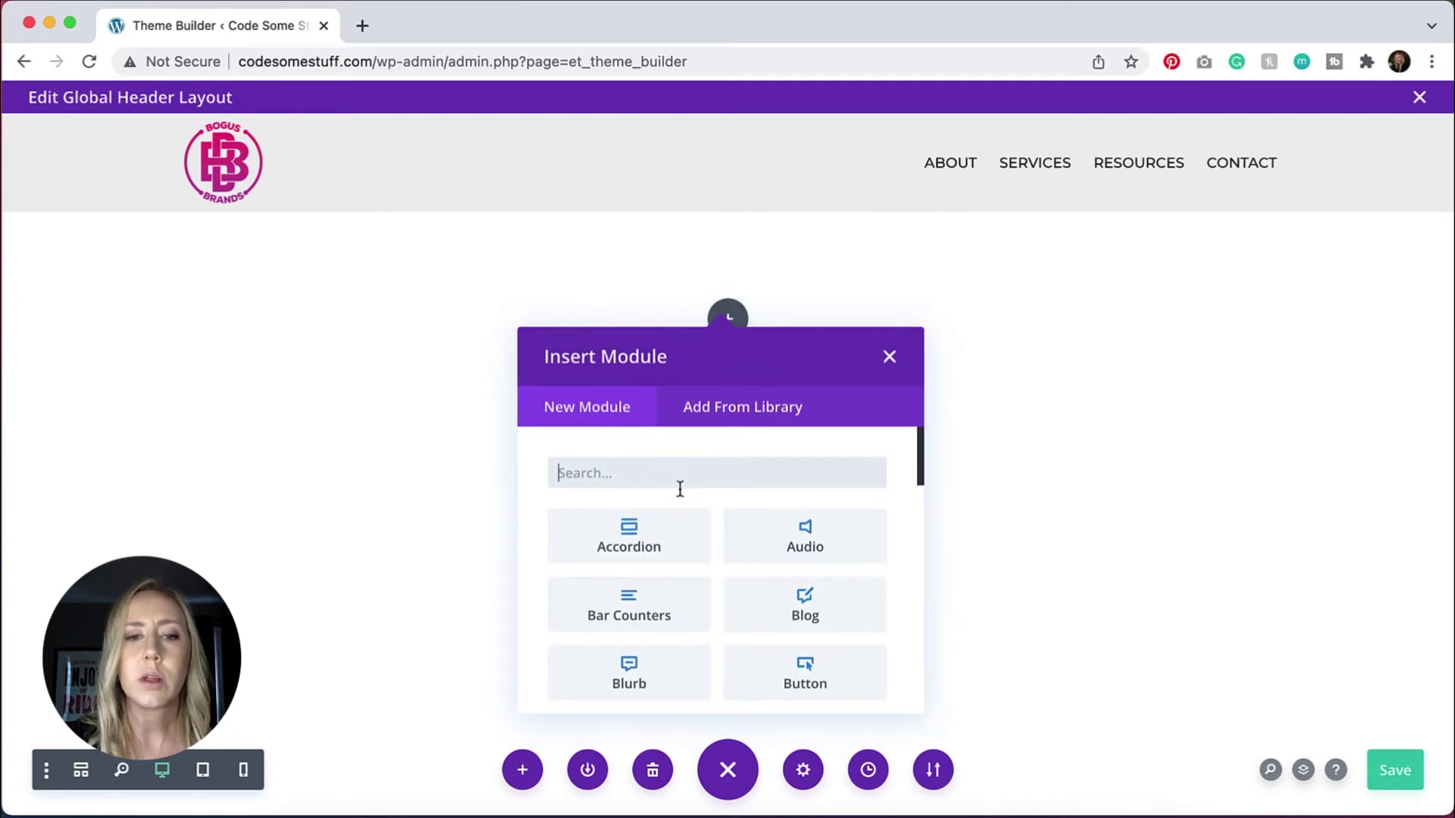
{"action": "type", "text": "text"}
{"action": "key", "text": "Return"}
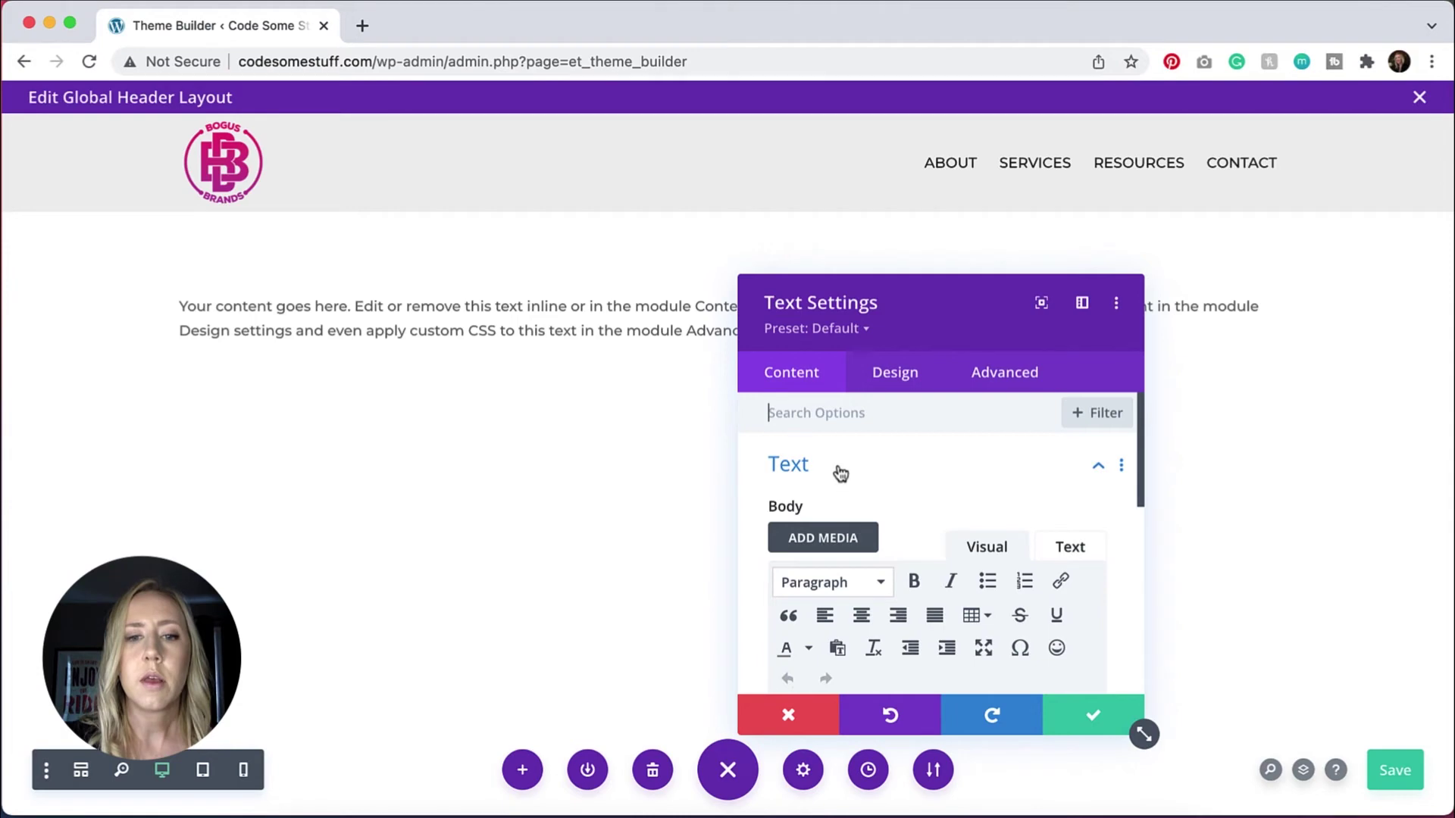
Replace the Text module's placeholder body with "Announcement here!" and save it.
{"action": "scroll", "coordinate": [940, 530], "scroll_direction": "down", "scroll_amount": 5}
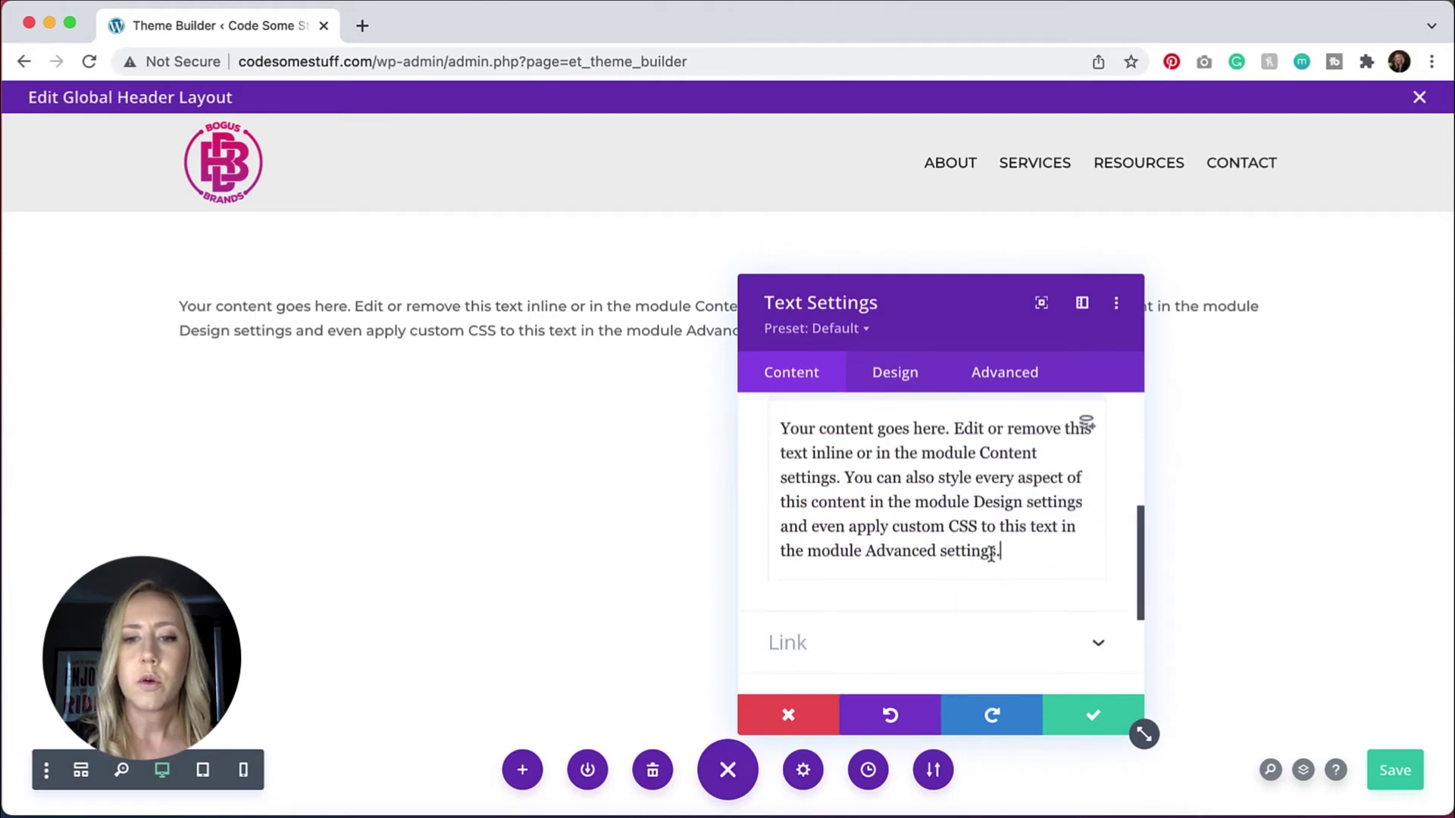
{"action": "left_click_drag", "start_coordinate": [992, 553], "coordinate": [754, 437]}
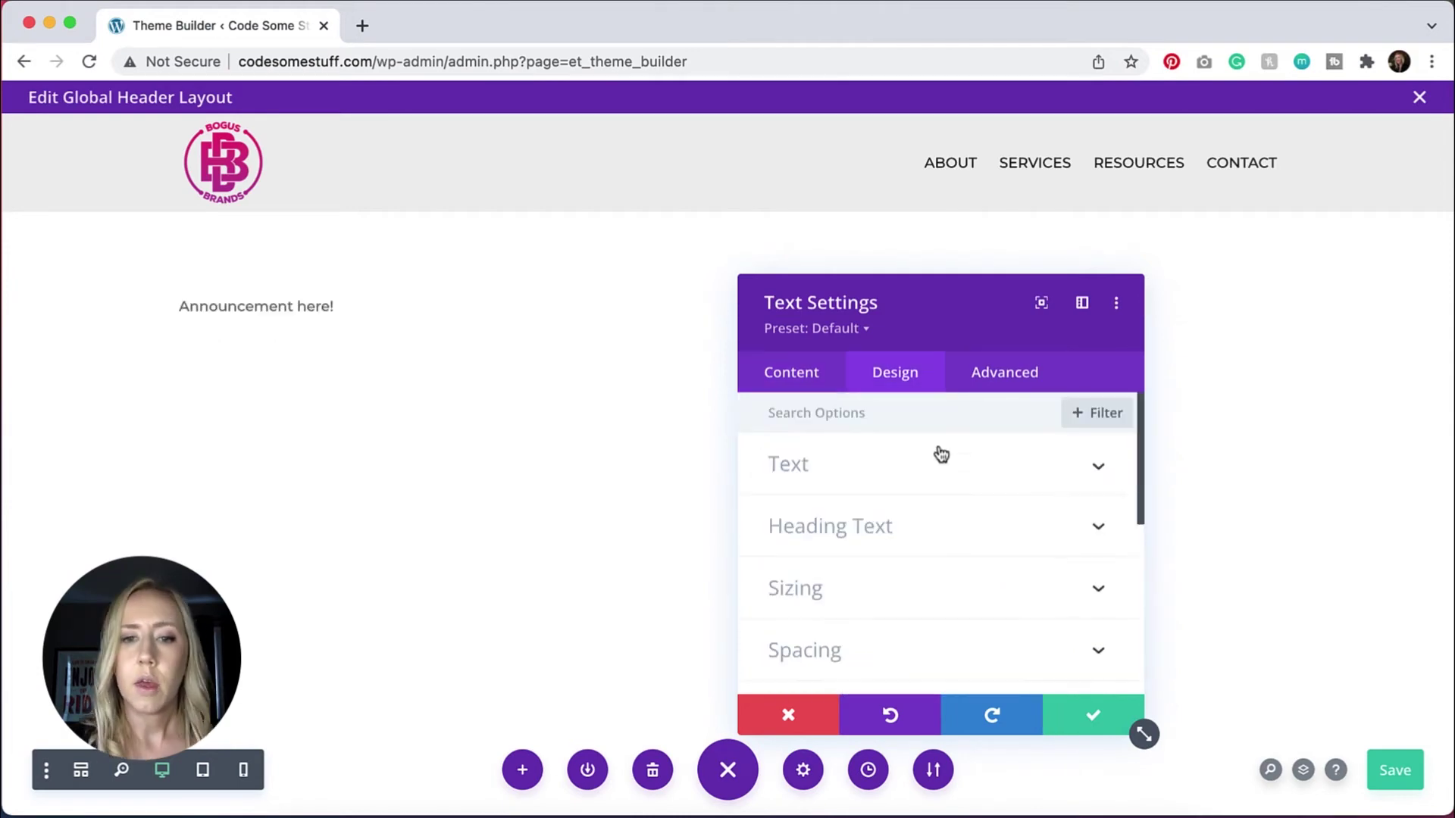
{"action": "left_click", "coordinate": [793, 375]}
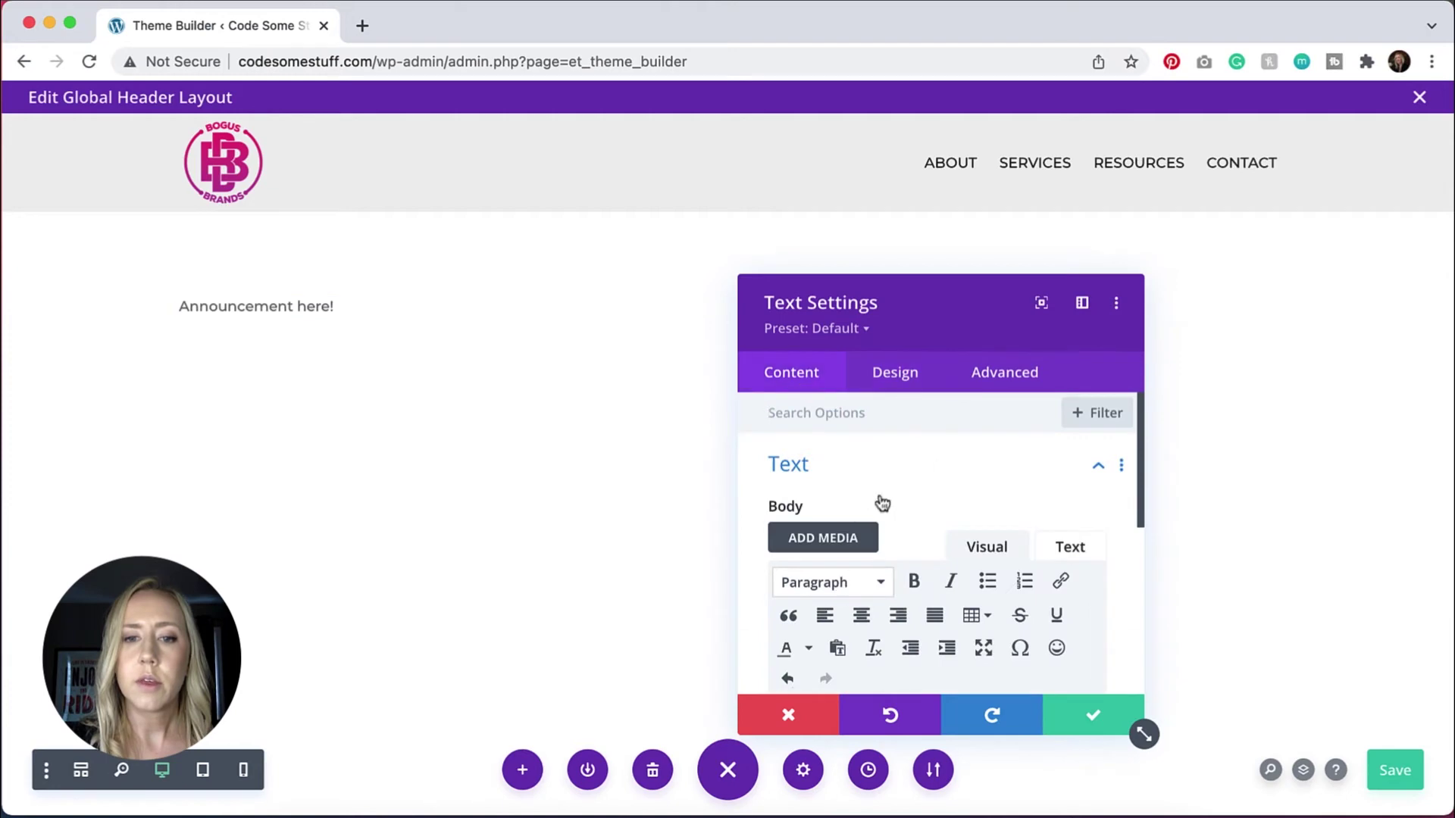
{"action": "scroll", "coordinate": [880, 501], "scroll_direction": "down", "scroll_amount": 5}
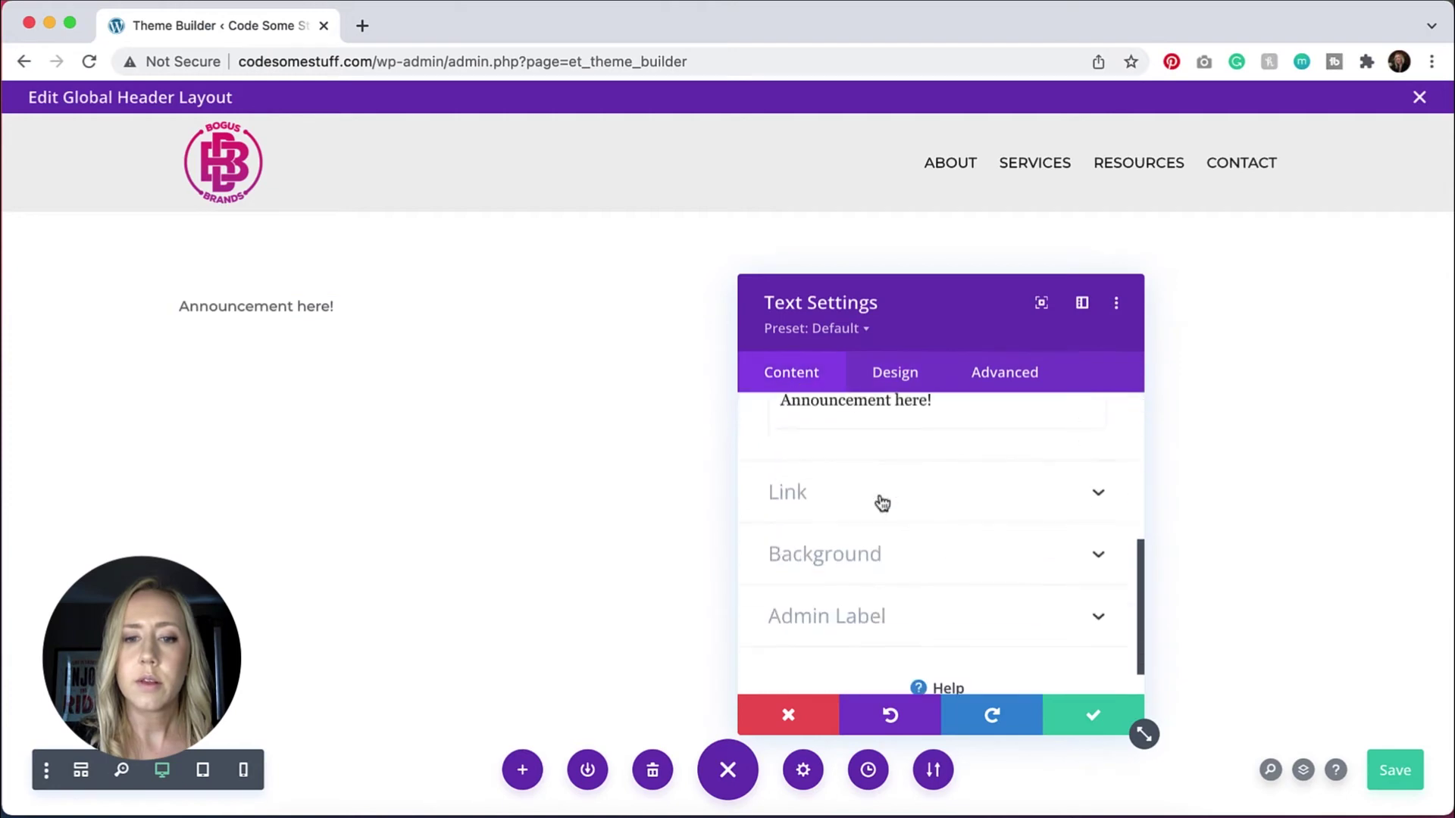
{"action": "left_click", "coordinate": [1092, 713]}
Give the announcement section a purple background and 0px top and bottom padding, then save.
{"action": "left_click", "coordinate": [54, 235]}
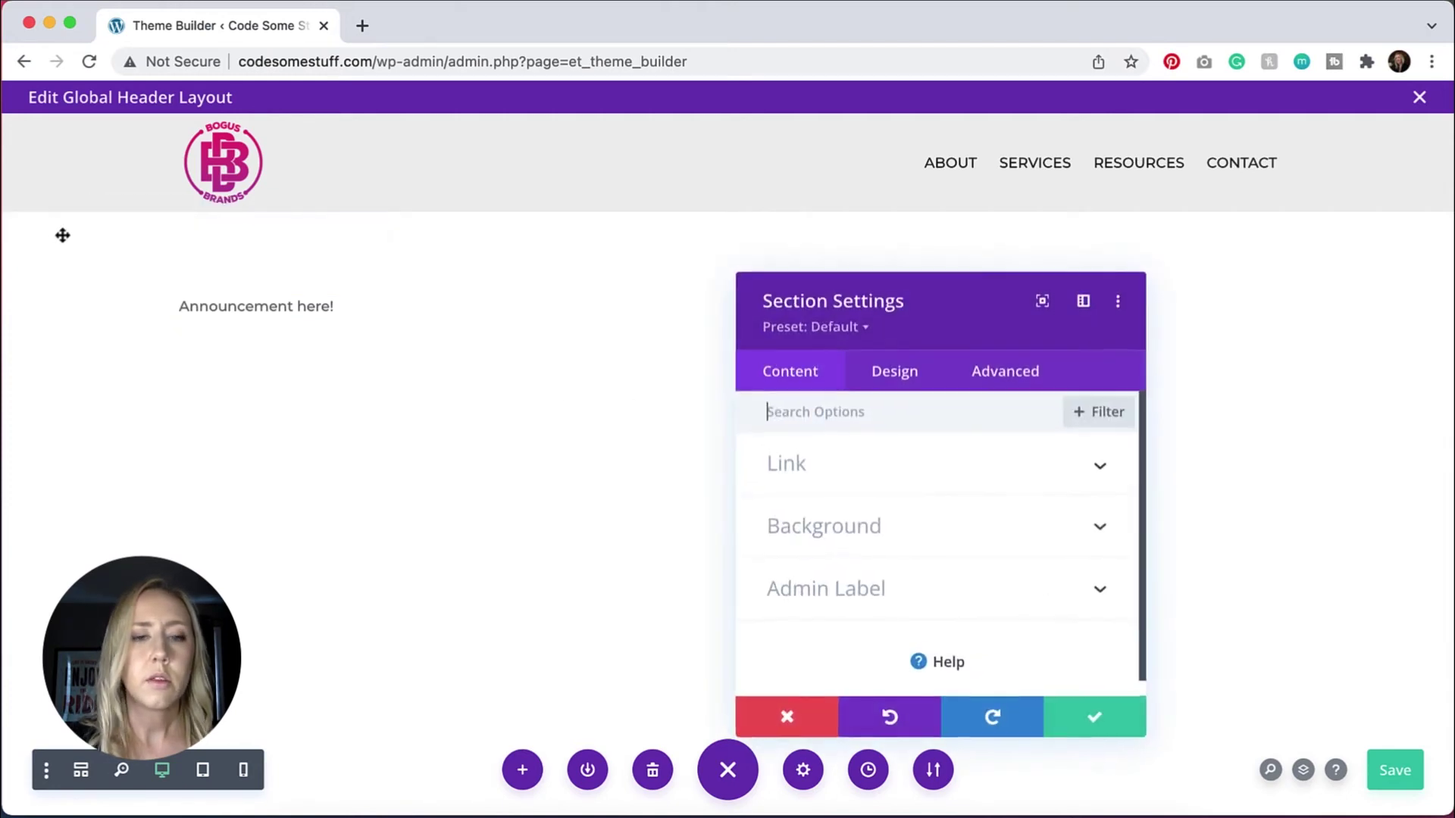
{"action": "left_click", "coordinate": [913, 530]}
{"action": "scroll", "coordinate": [1002, 561], "scroll_direction": "down", "scroll_amount": 2}
{"action": "scroll", "coordinate": [1002, 582], "scroll_direction": "down", "scroll_amount": 2}
{"action": "left_click", "coordinate": [1061, 563]}
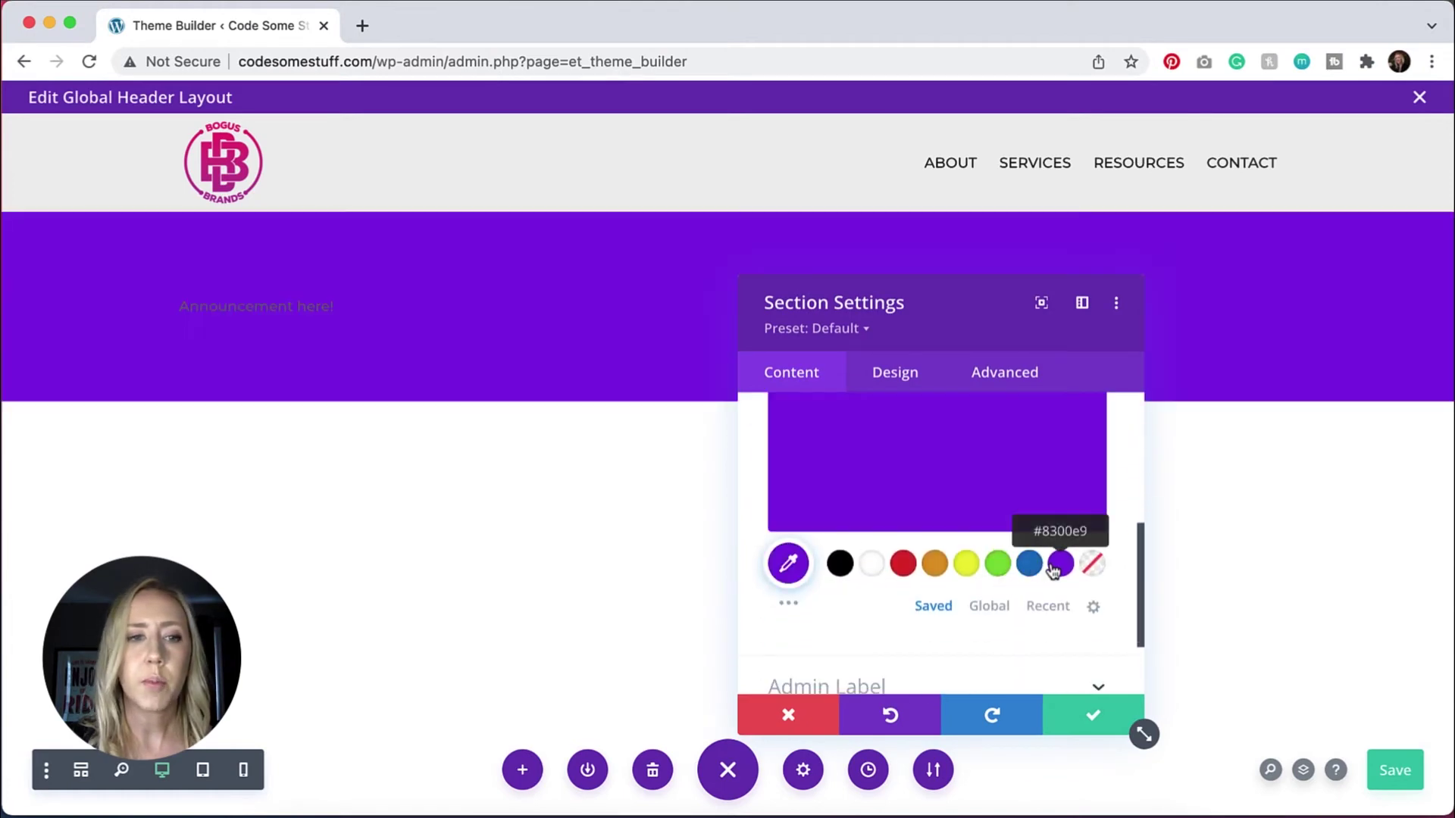
{"action": "left_click", "coordinate": [909, 375]}
{"action": "left_click", "coordinate": [901, 650]}
{"action": "left_click", "coordinate": [800, 597]}
{"action": "type", "text": "0"}
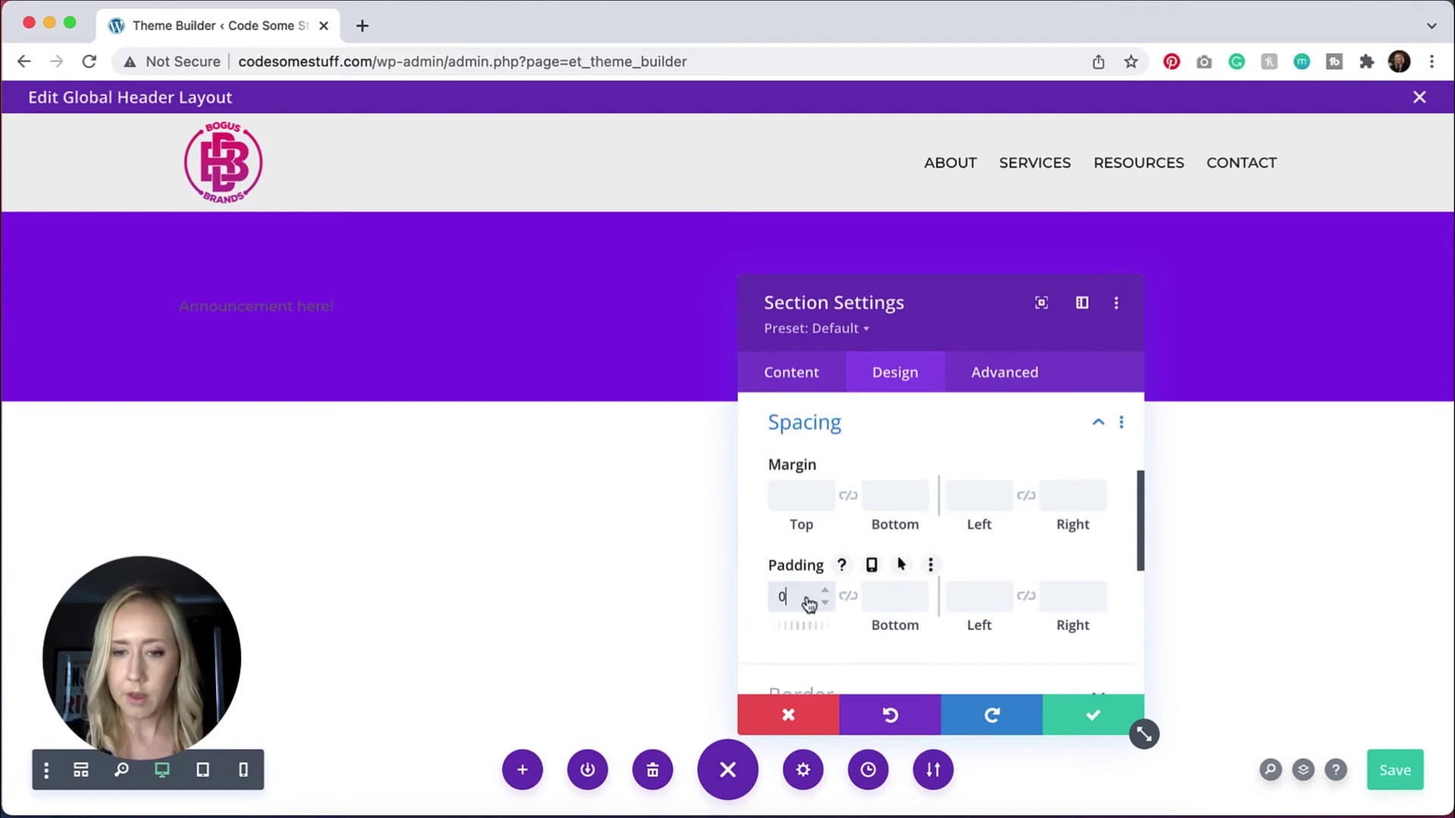
{"action": "left_click", "coordinate": [891, 596]}
{"action": "type", "text": "px"}
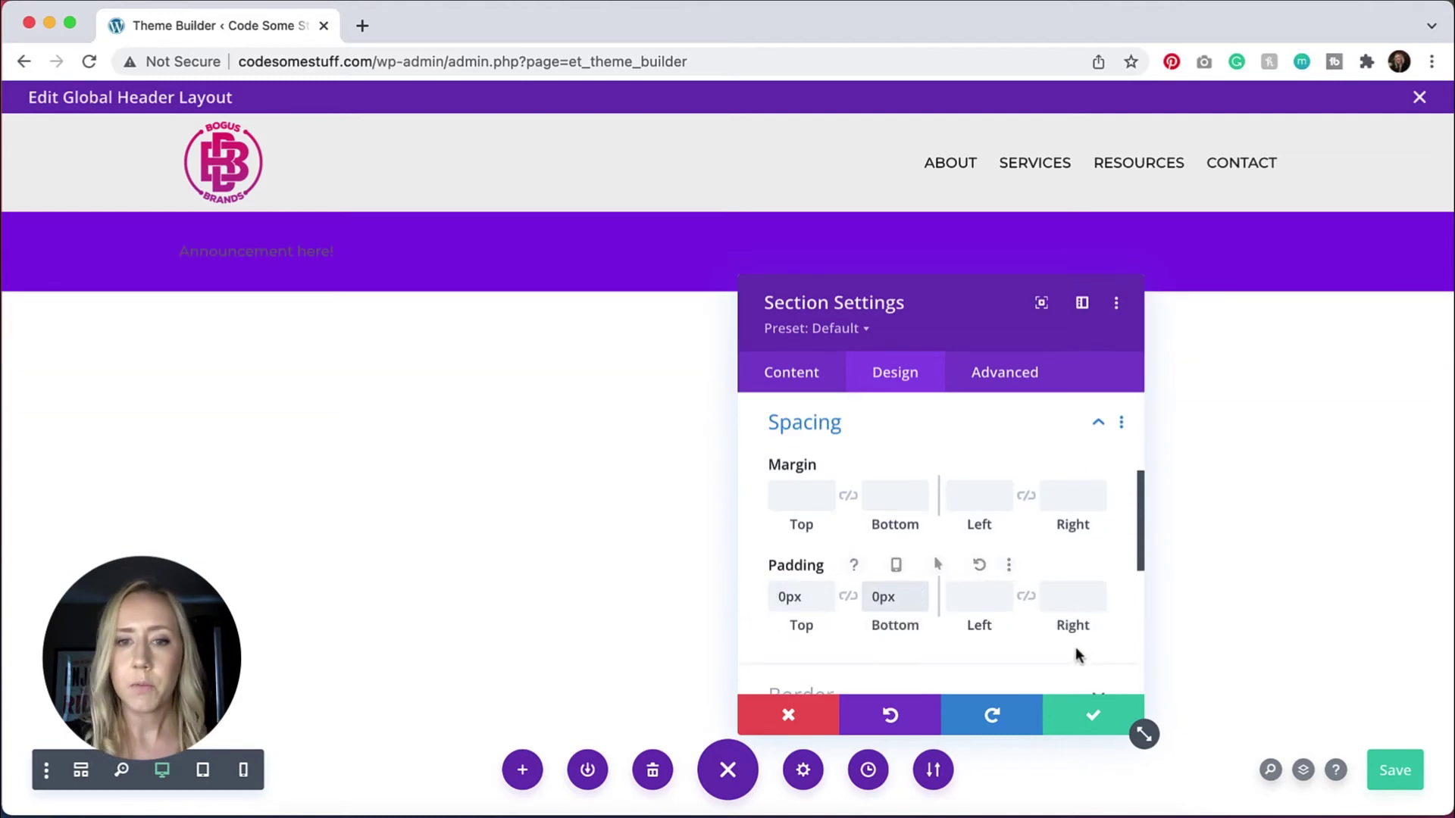
{"action": "left_click", "coordinate": [1080, 716]}
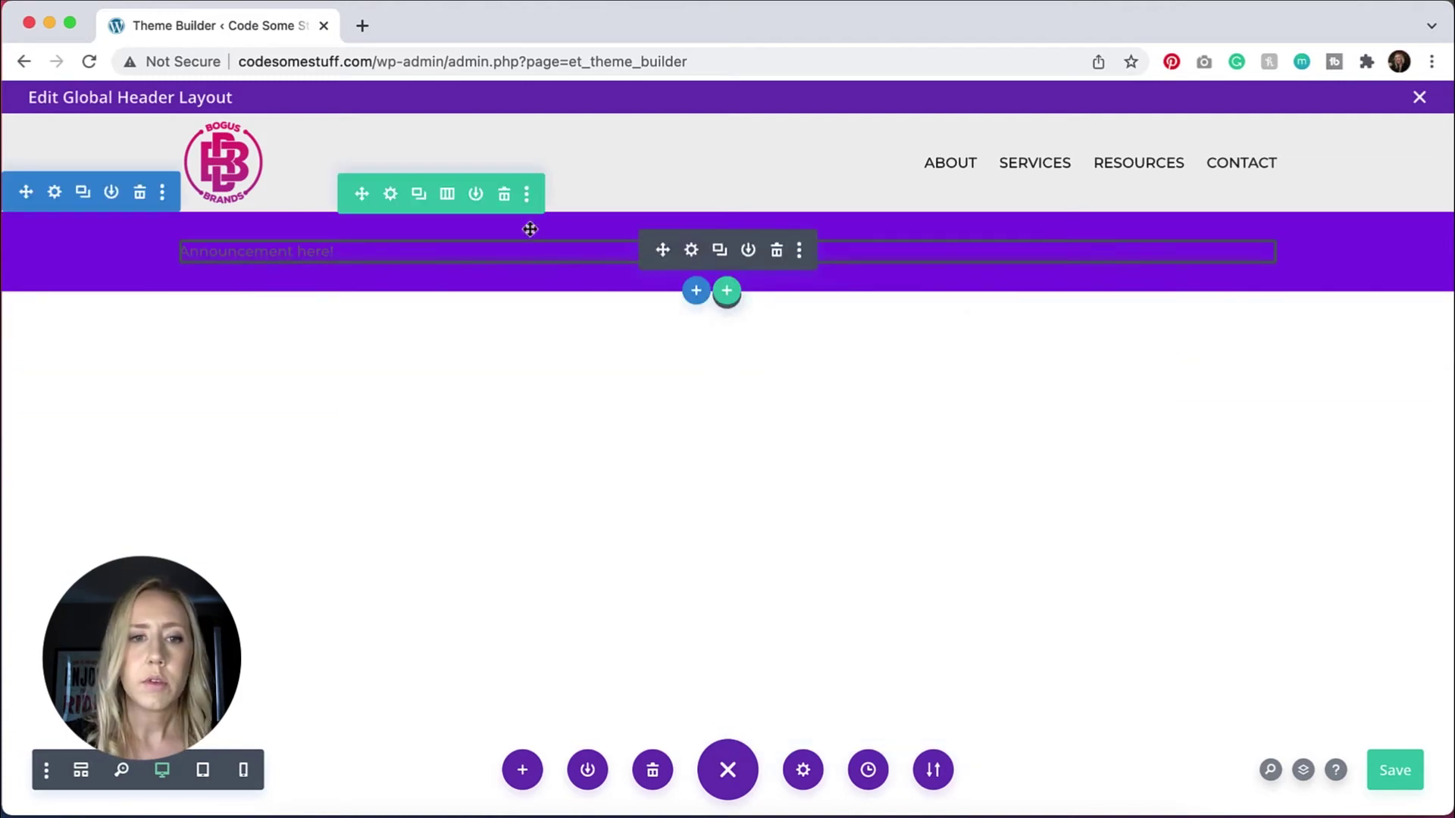
Set the announcement row's bottom padding to 3px and save the row.
{"action": "left_click", "coordinate": [391, 194]}
{"action": "left_click", "coordinate": [902, 378]}
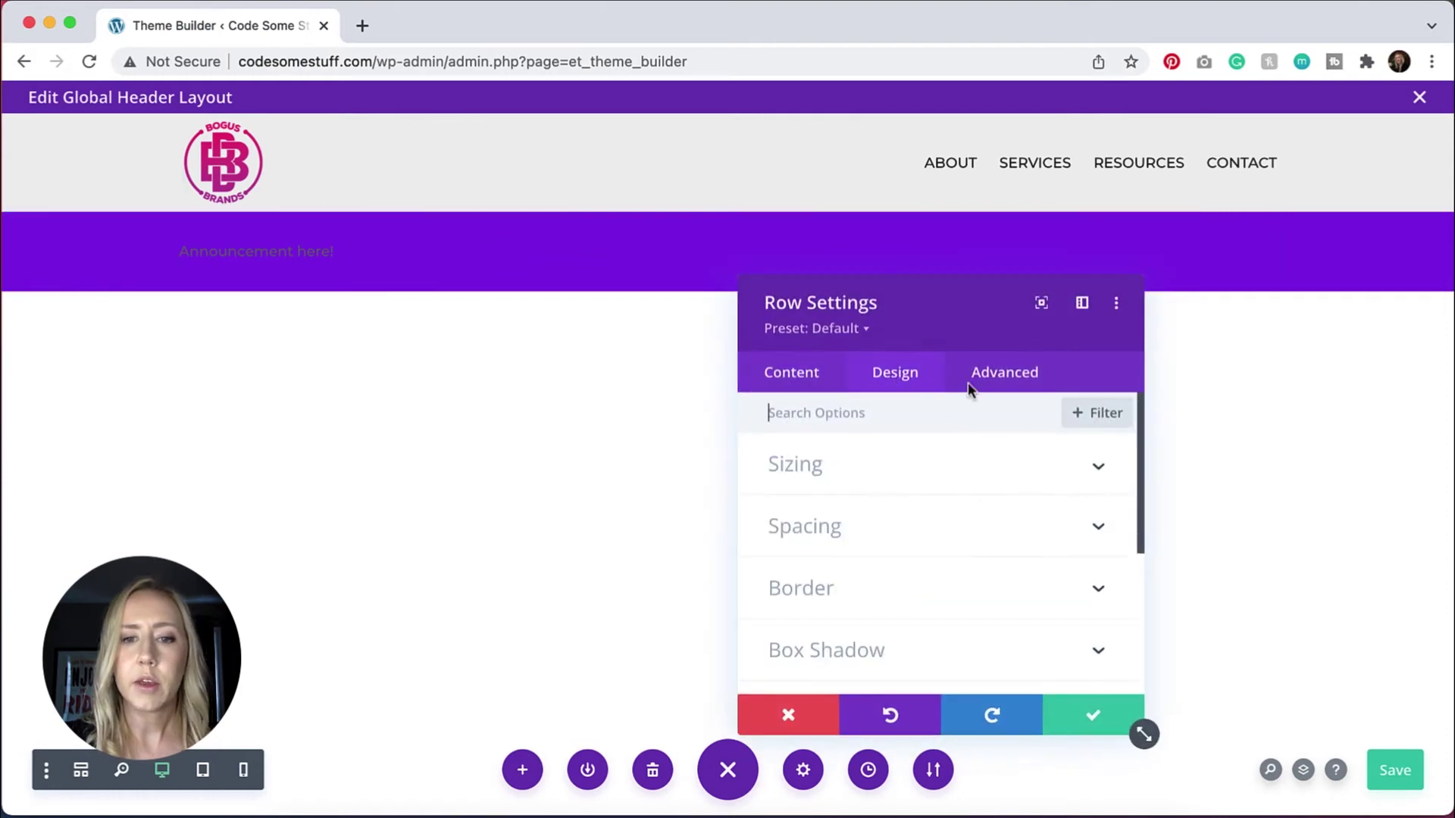
{"action": "left_click", "coordinate": [881, 540]}
{"action": "left_click", "coordinate": [889, 598]}
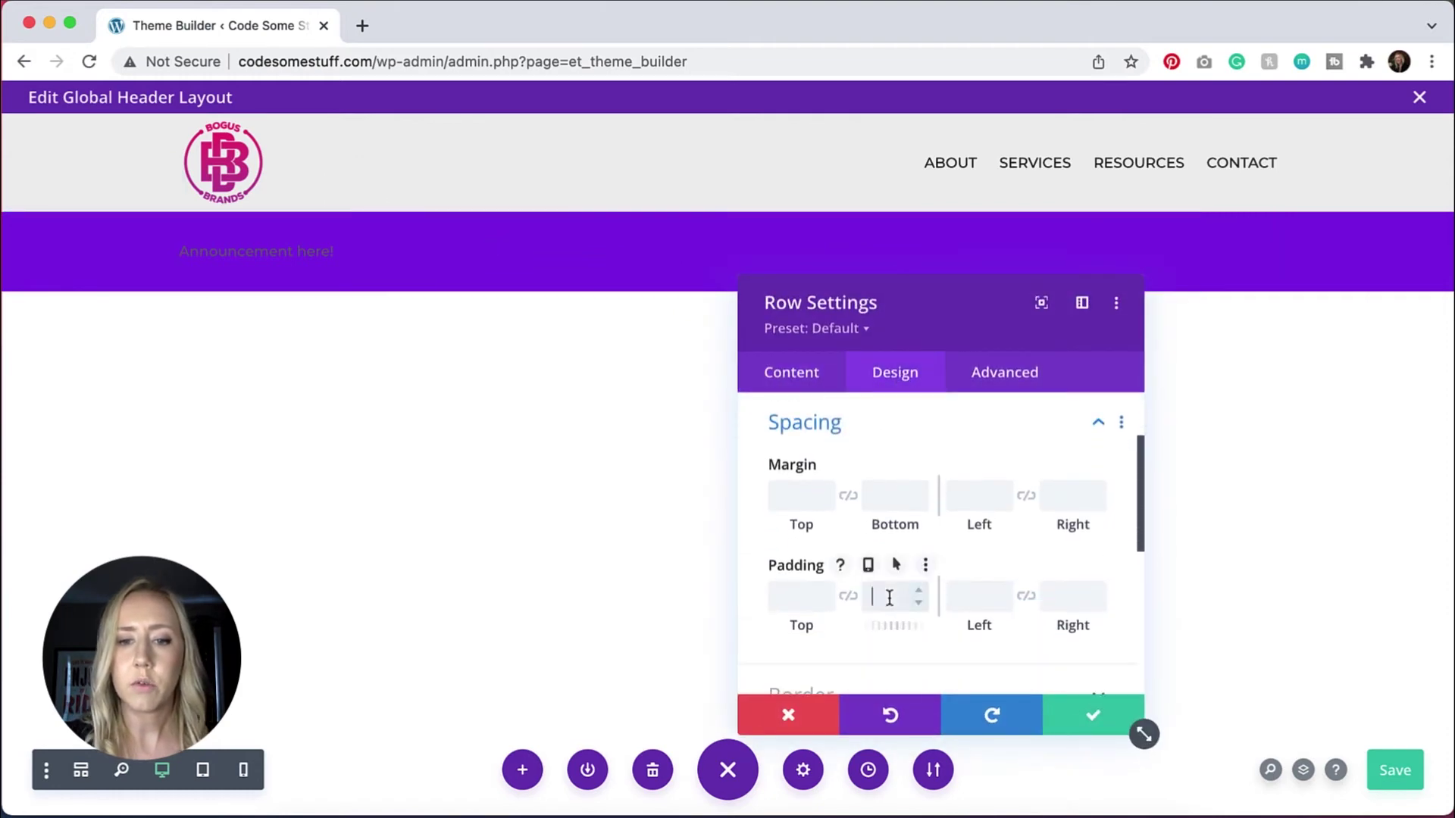
{"action": "type", "text": "3px"}
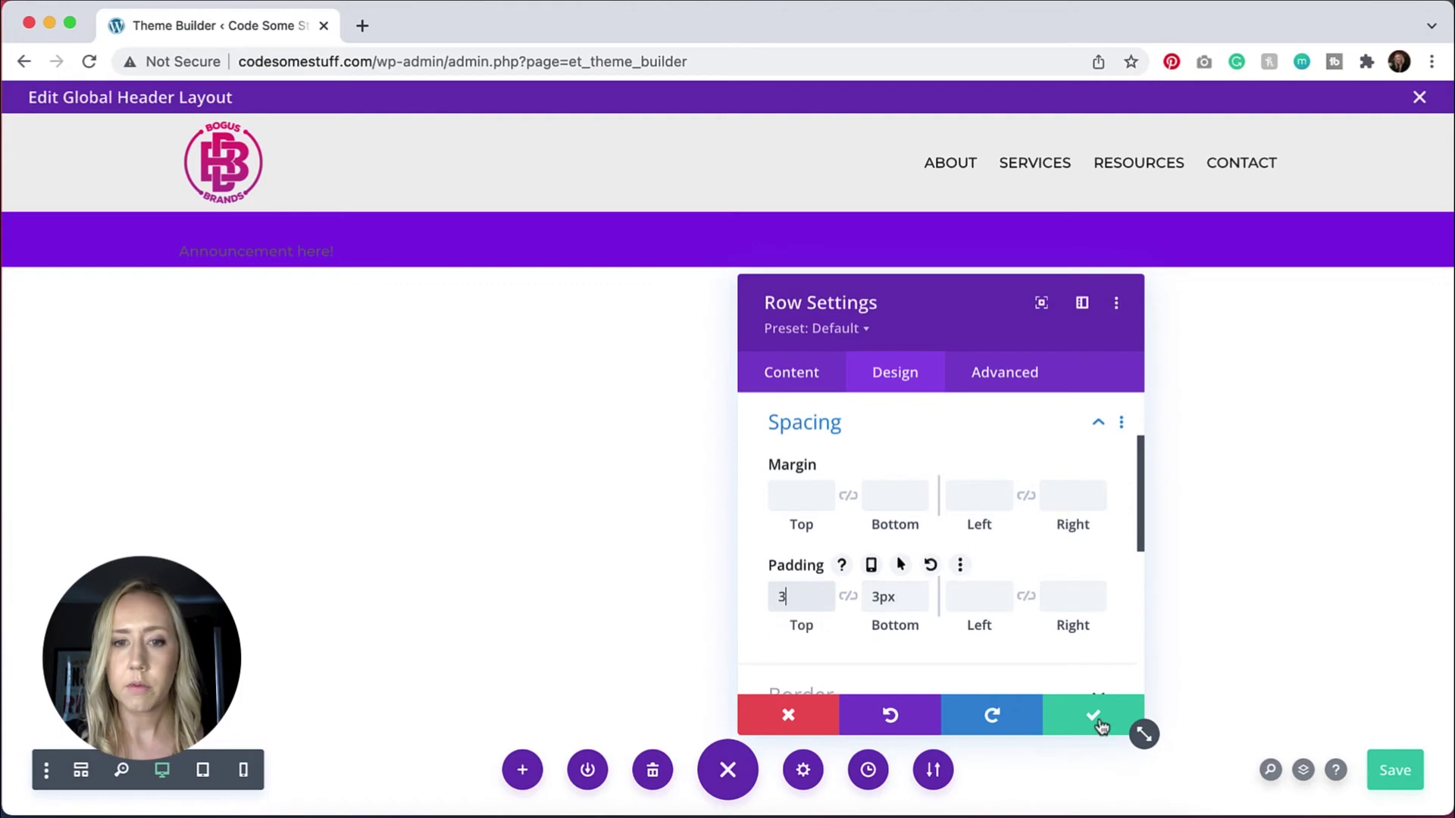
{"action": "left_click", "coordinate": [1103, 725]}
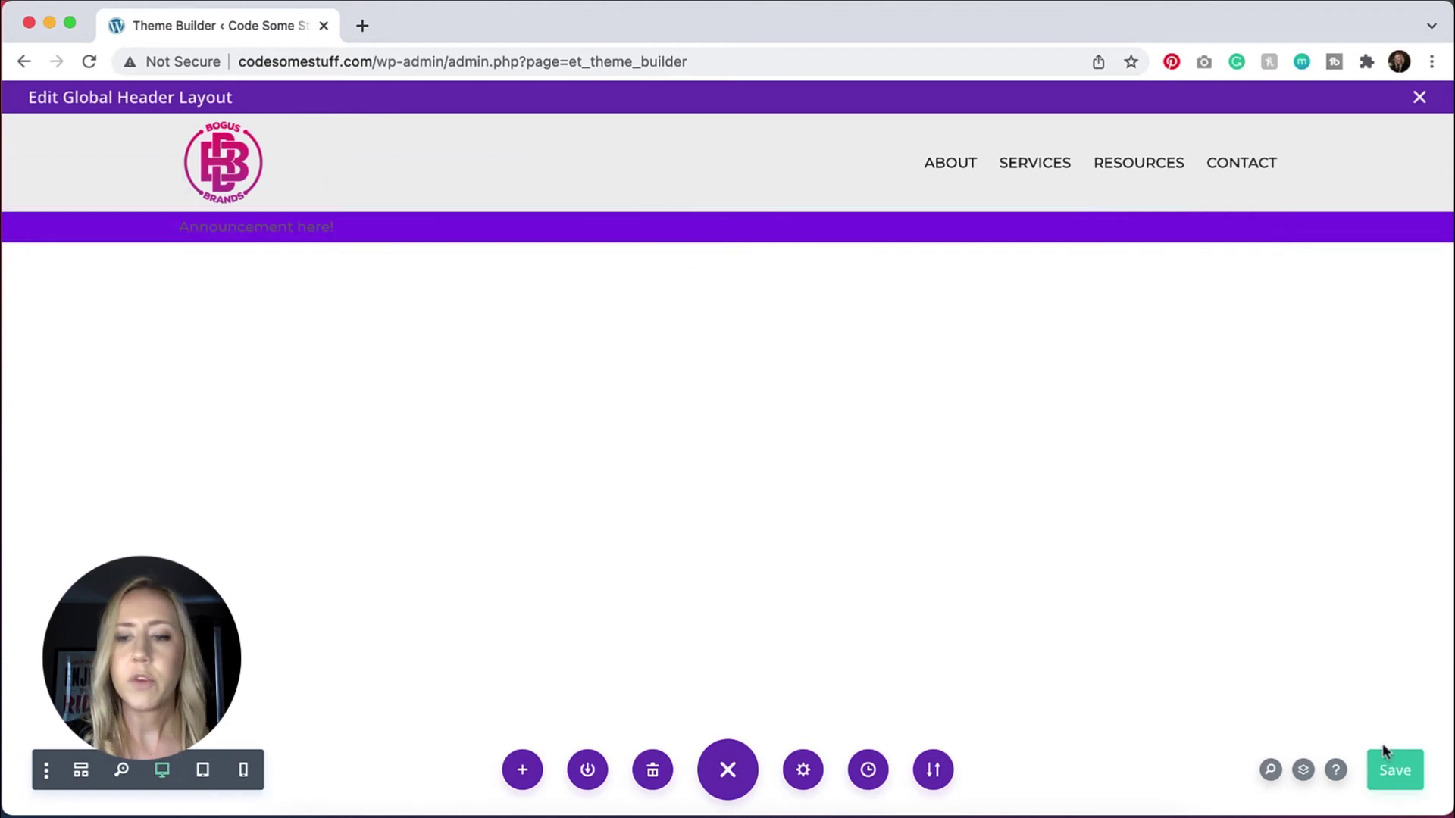
Open the announcement Text module's settings via the Layers tree of section, row and column.
{"action": "left_click", "coordinate": [1301, 770]}
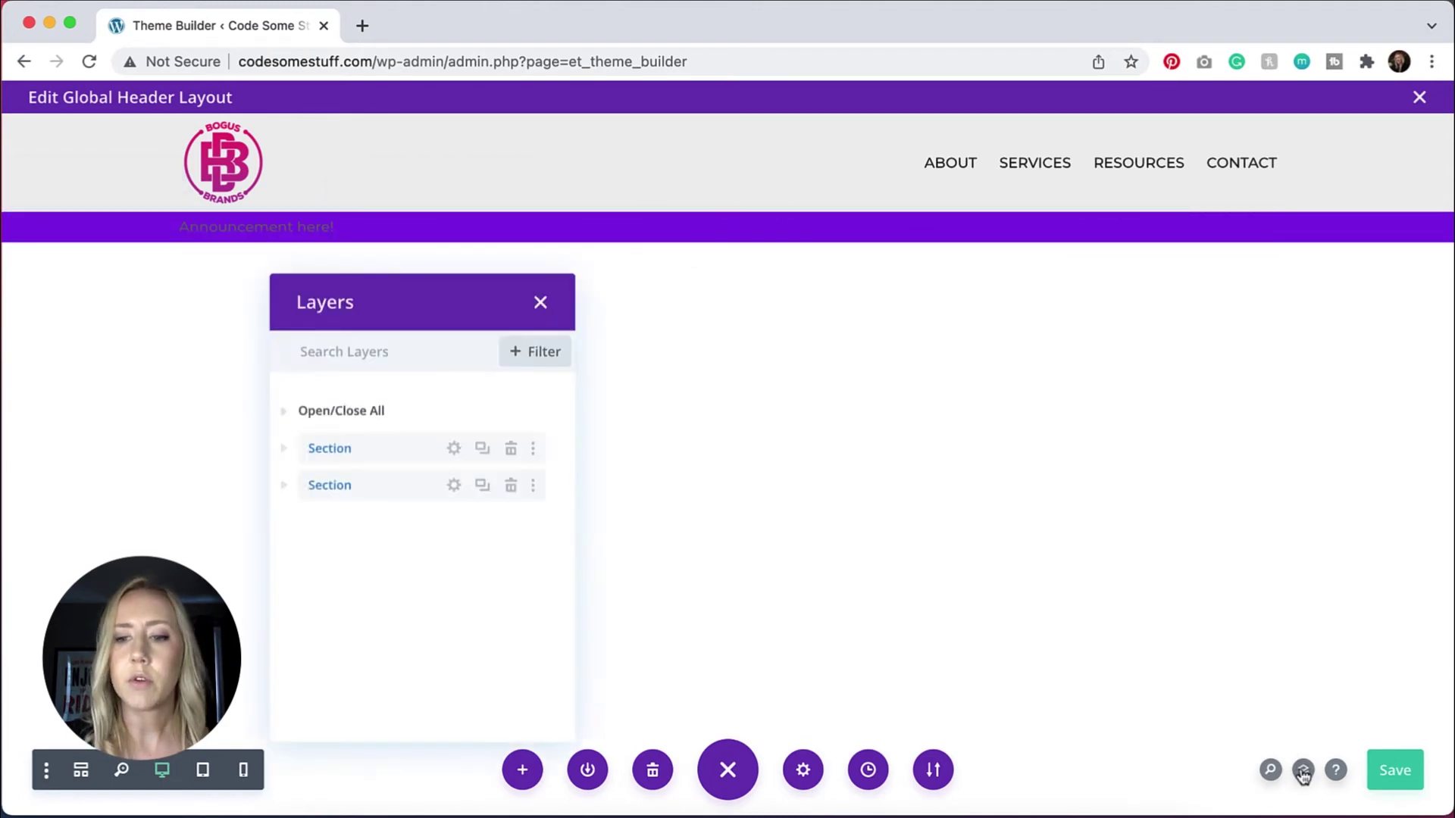
{"action": "left_click", "coordinate": [283, 489]}
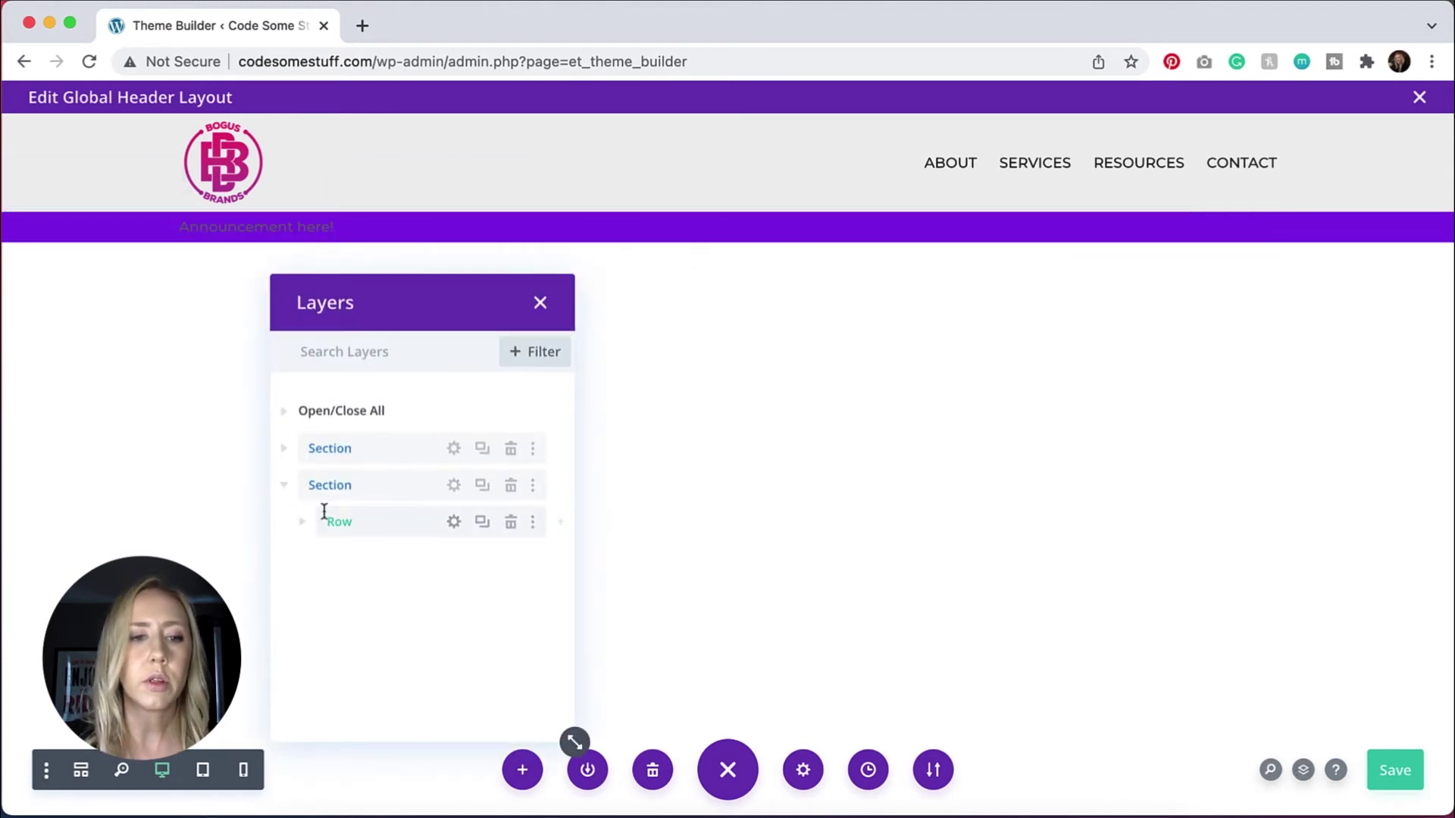
{"action": "left_click", "coordinate": [303, 522]}
{"action": "left_click", "coordinate": [325, 561]}
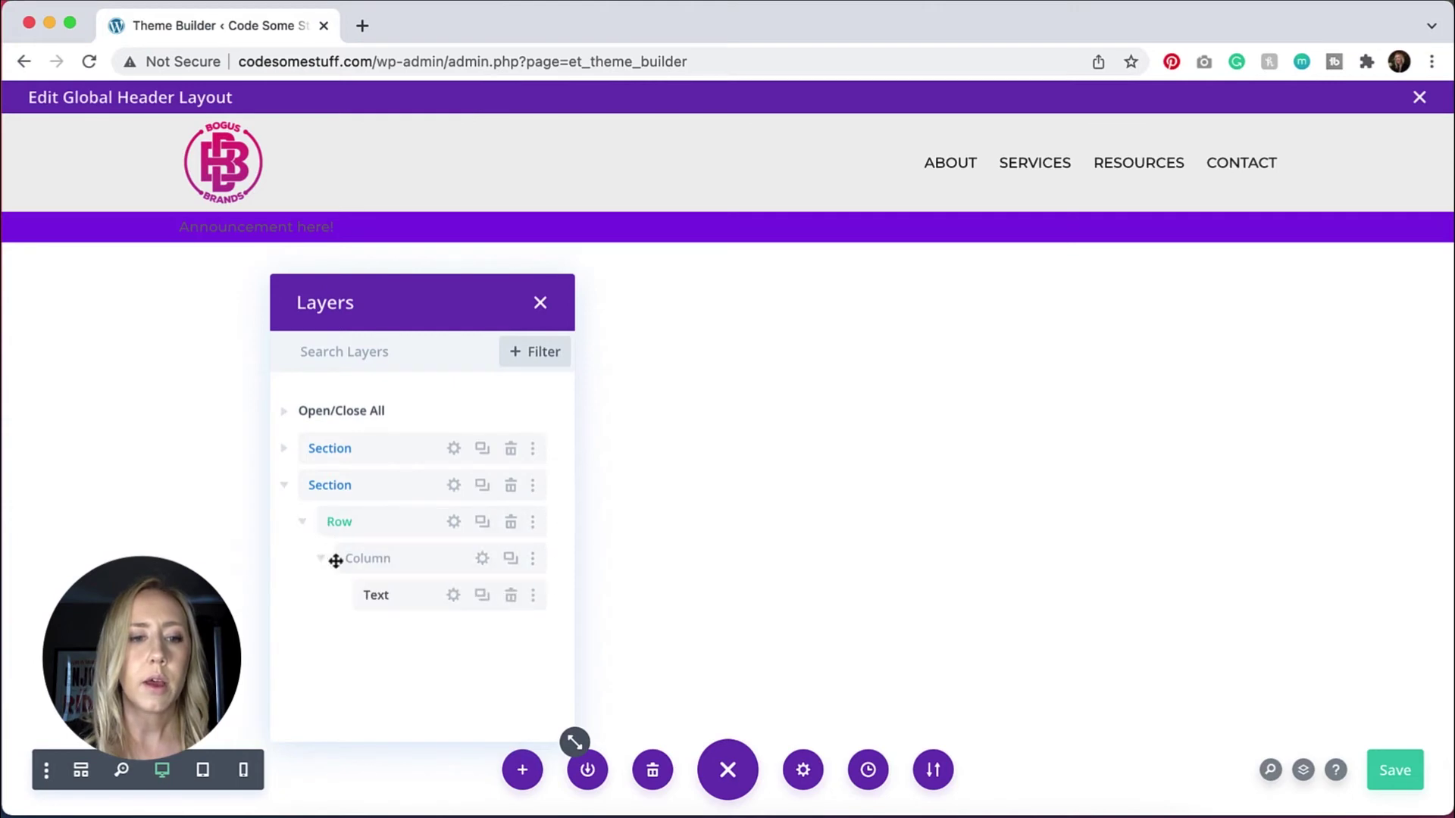
{"action": "left_click", "coordinate": [416, 611]}
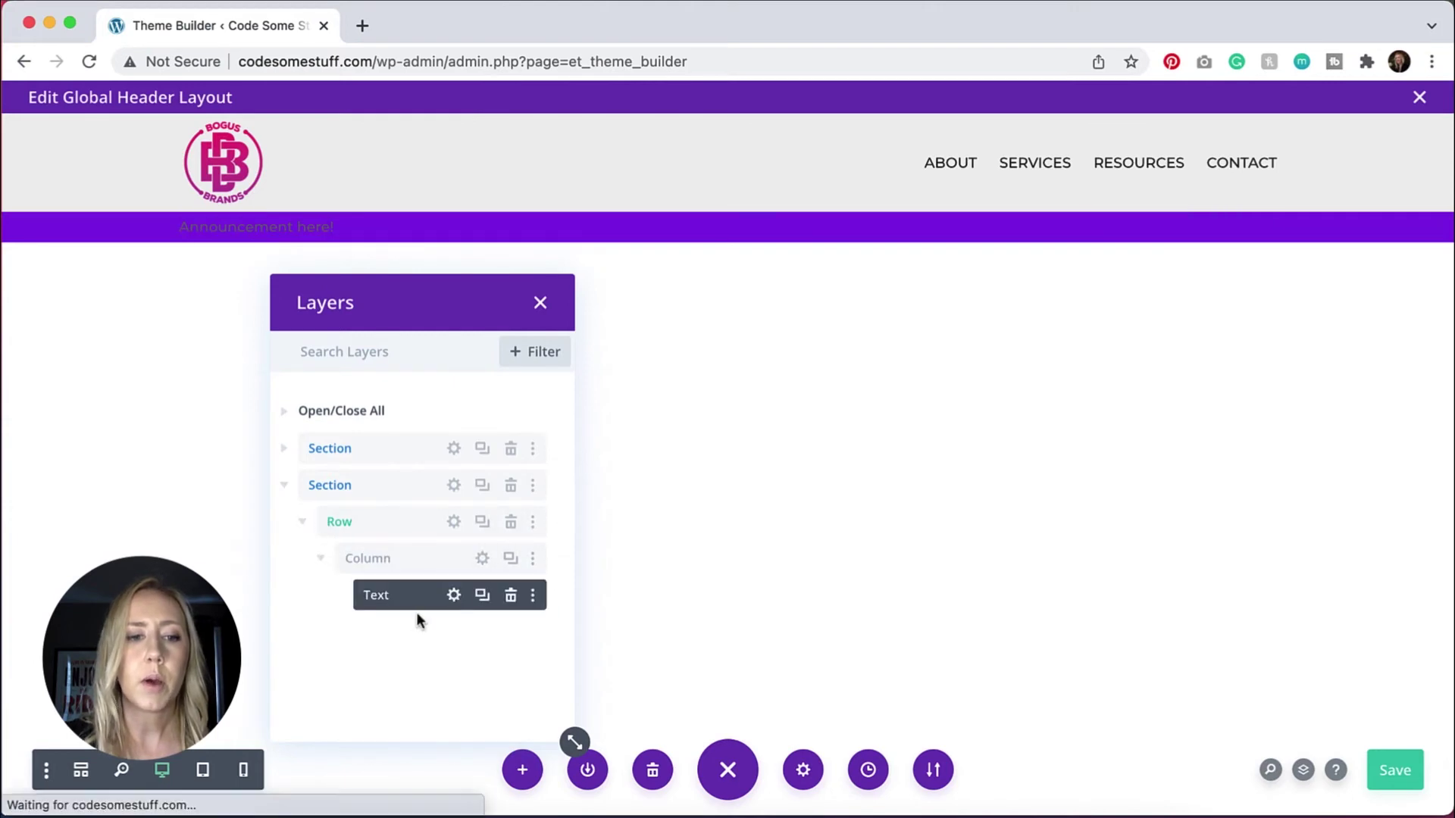
Set the text colour to white and alignment to center, then save the module.
{"action": "left_click", "coordinate": [889, 385]}
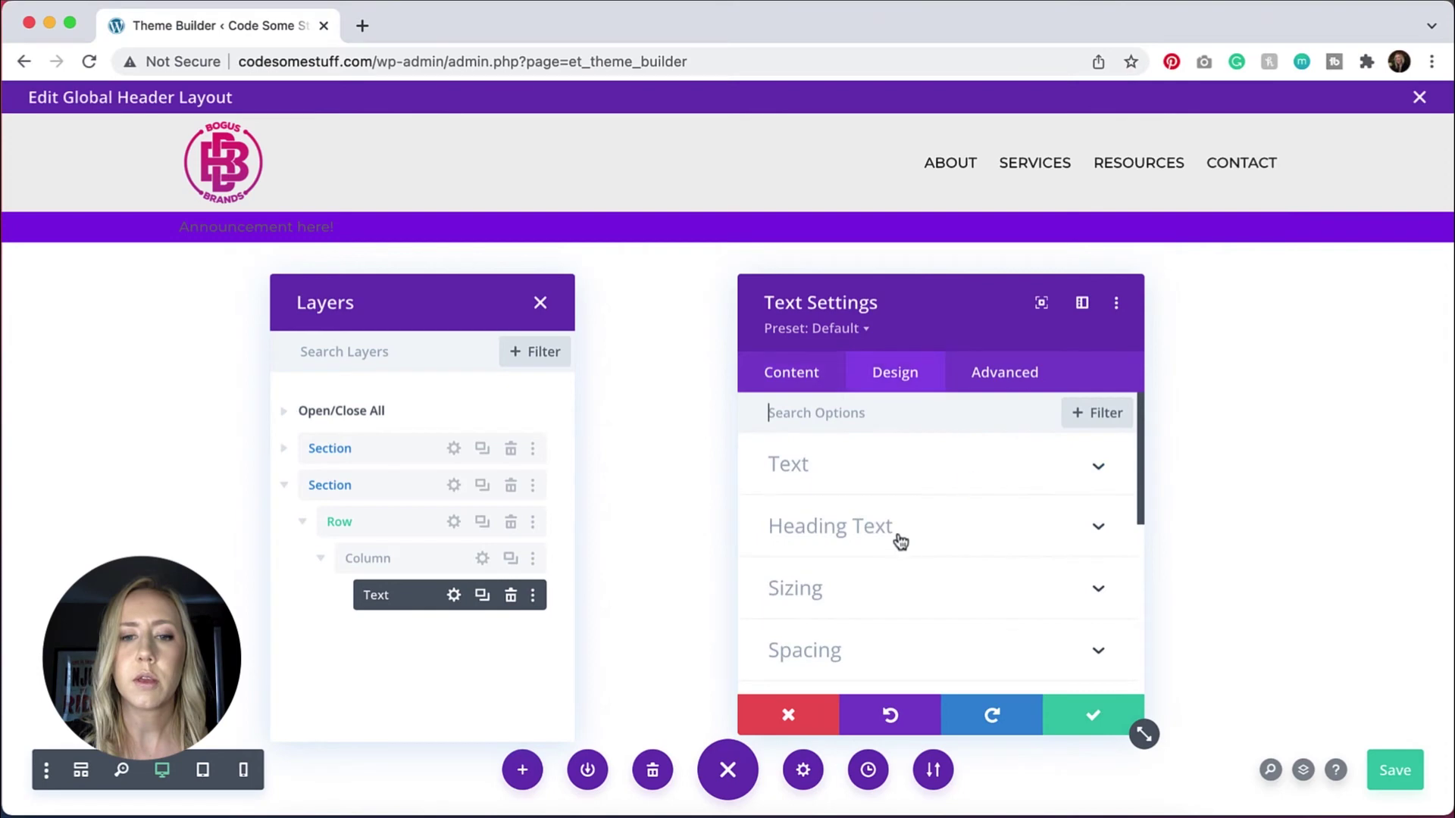
{"action": "left_click", "coordinate": [883, 477]}
{"action": "scroll", "coordinate": [993, 542], "scroll_direction": "down", "scroll_amount": 3}
{"action": "scroll", "coordinate": [975, 539], "scroll_direction": "down", "scroll_amount": 4}
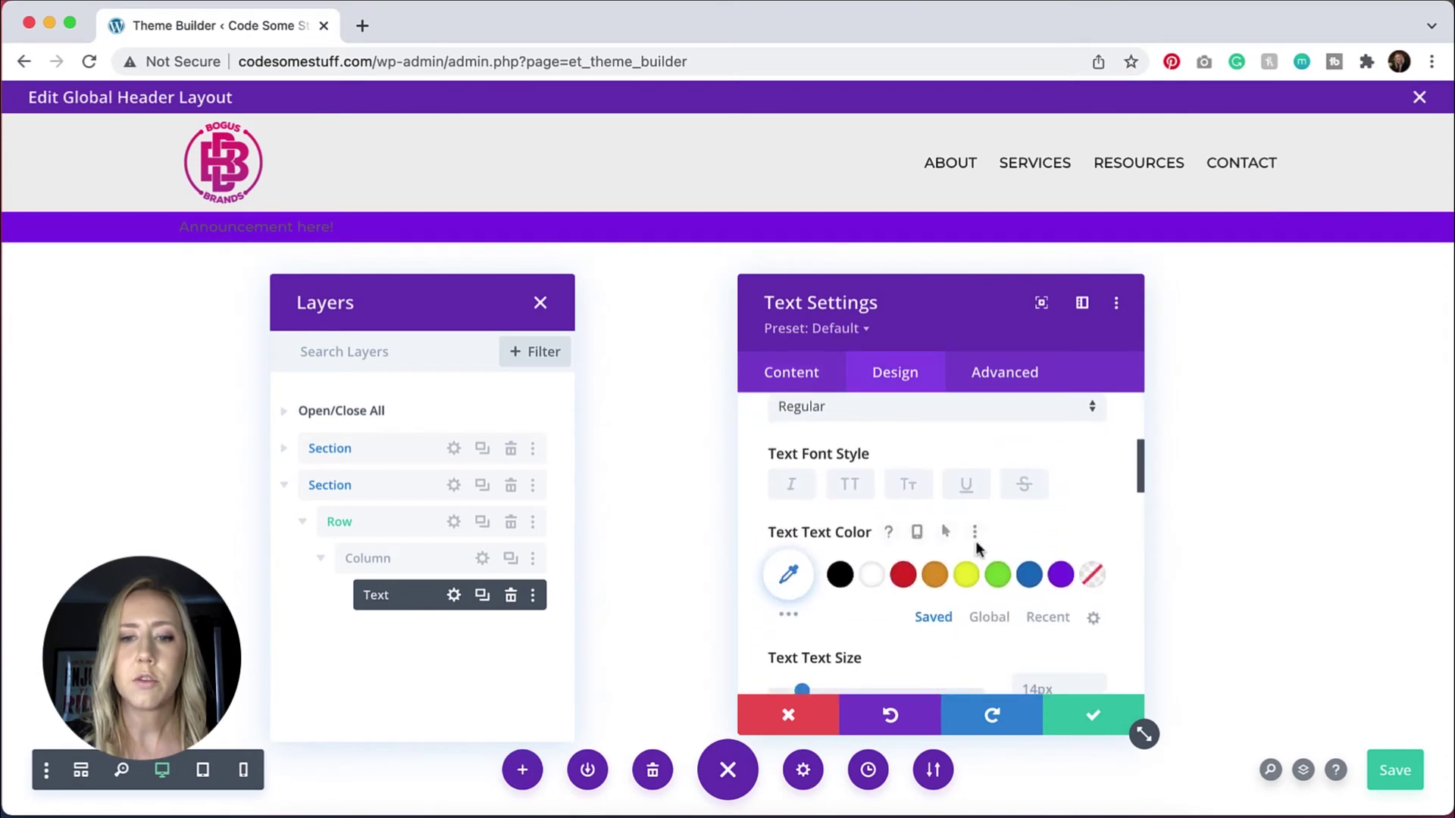
{"action": "left_click", "coordinate": [875, 497]}
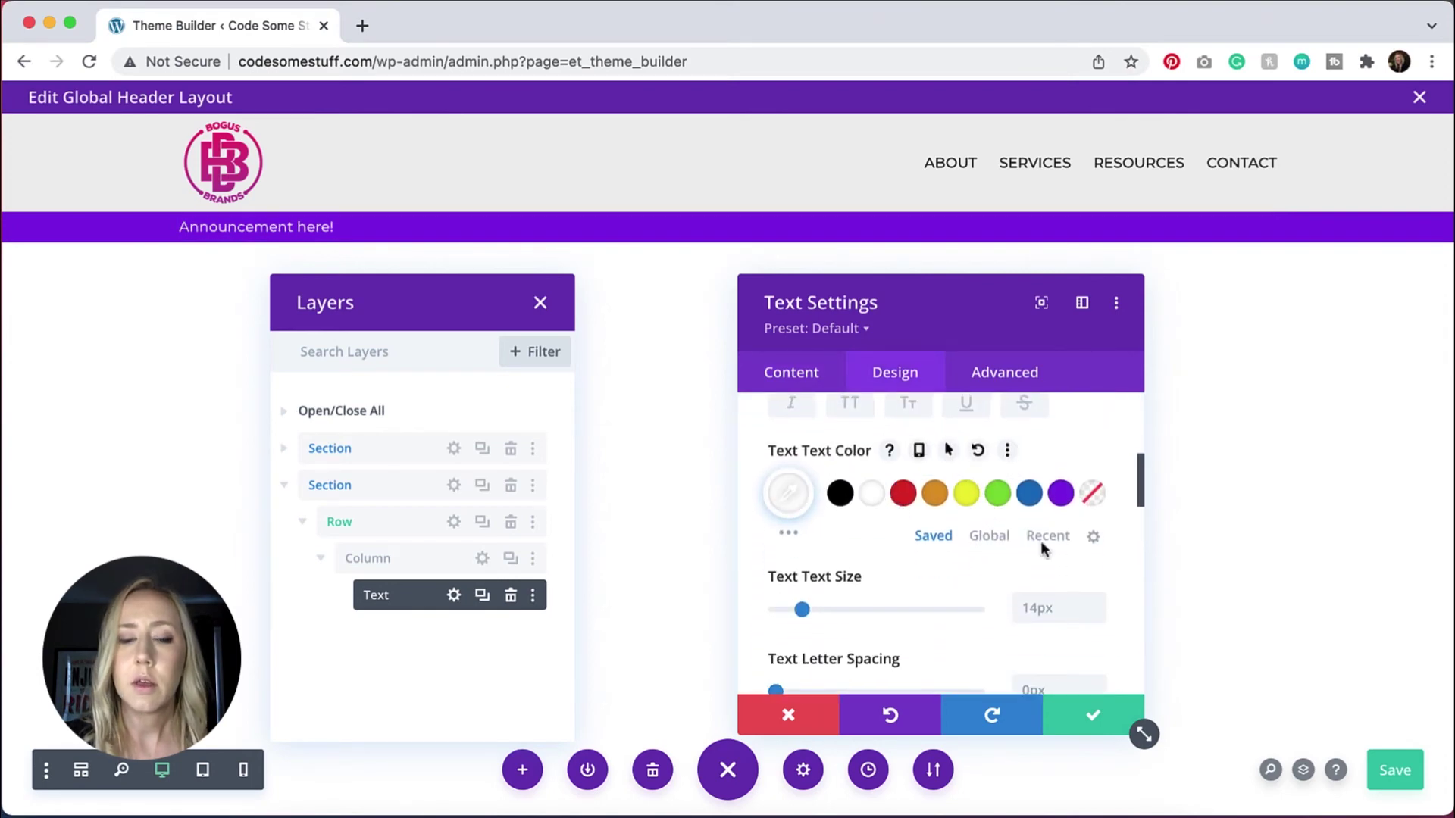
{"action": "scroll", "coordinate": [985, 587], "scroll_direction": "down", "scroll_amount": 4}
{"action": "scroll", "coordinate": [979, 582], "scroll_direction": "down", "scroll_amount": 3}
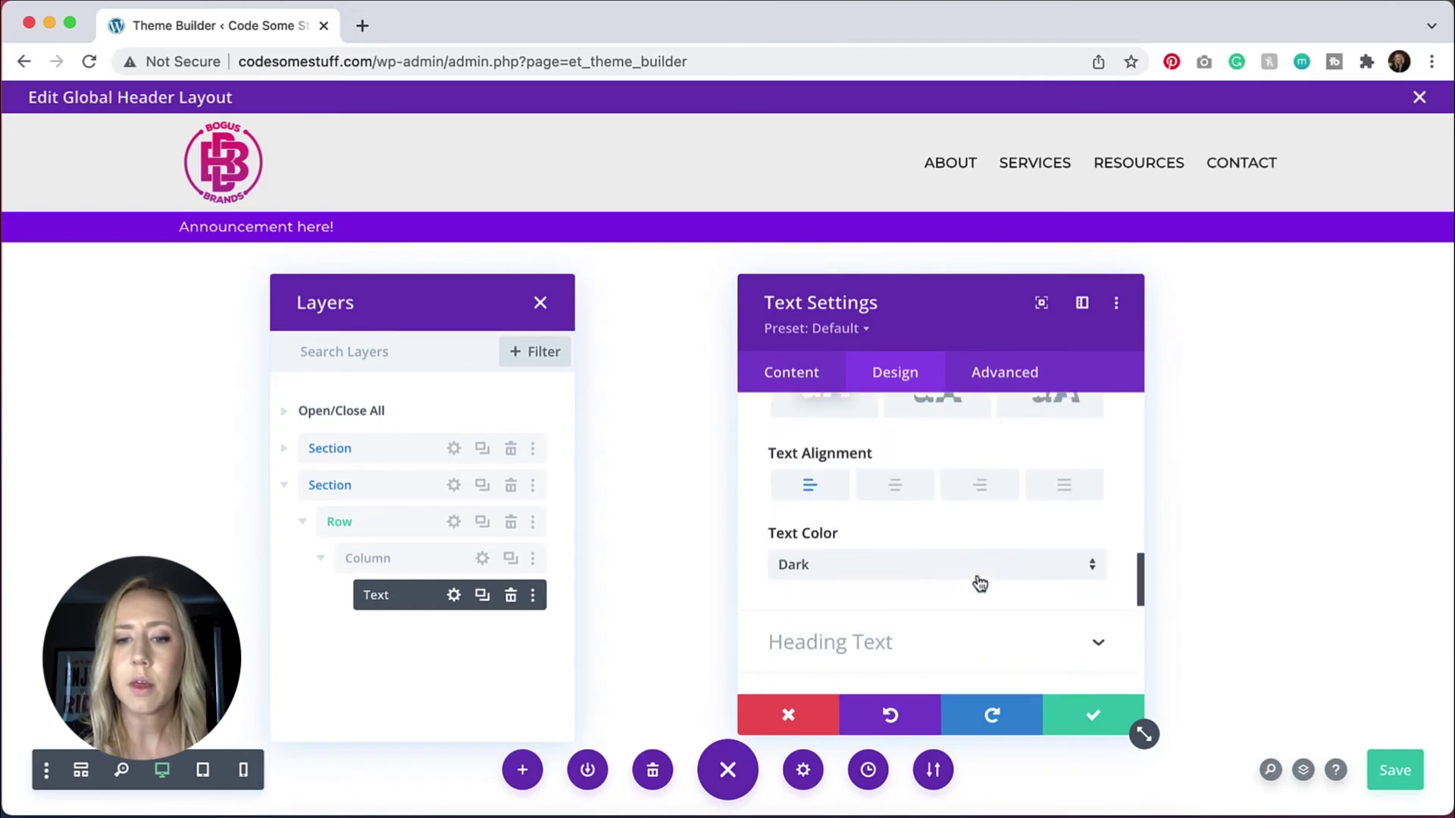
{"action": "left_click", "coordinate": [897, 488]}
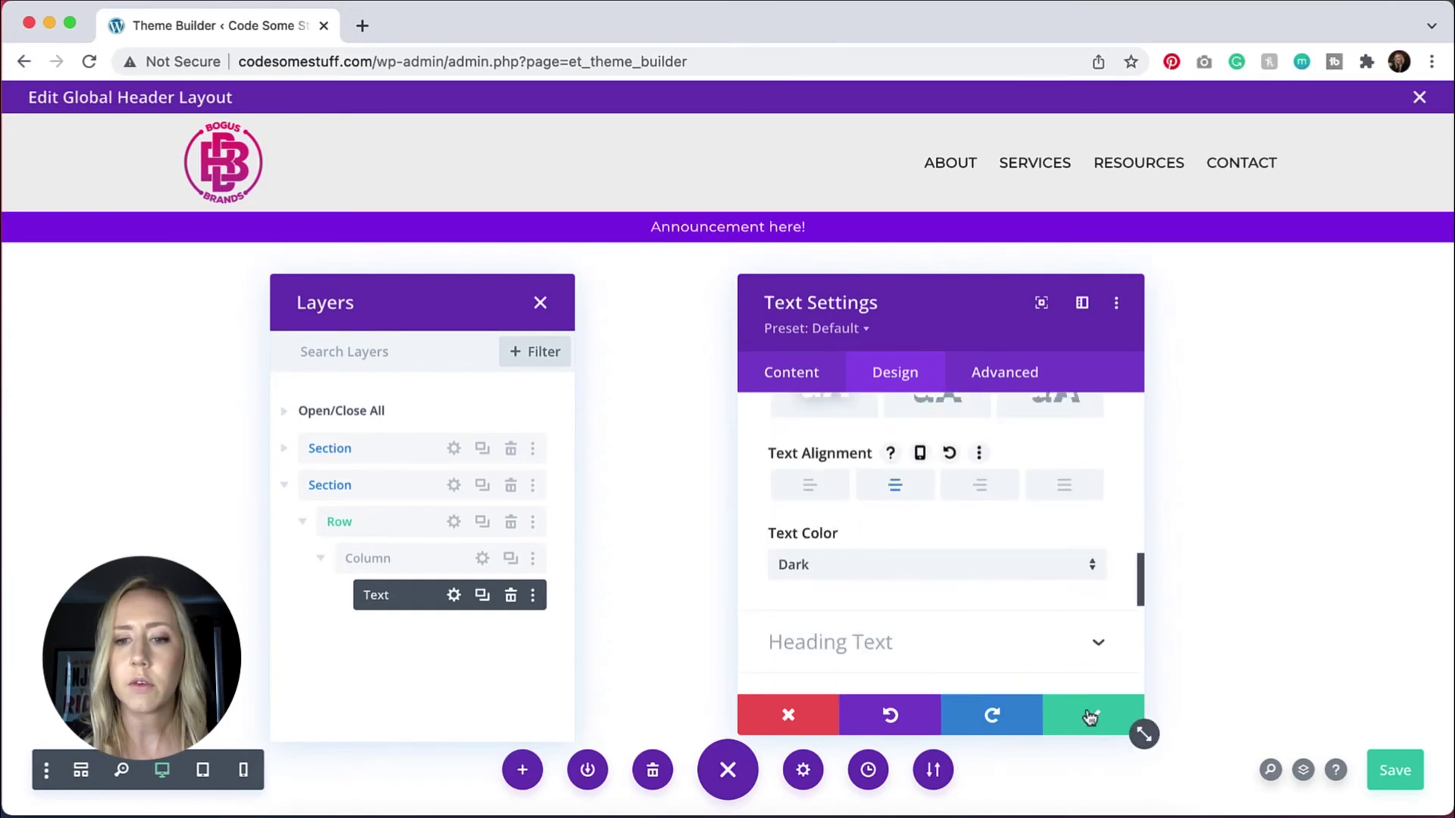
{"action": "left_click", "coordinate": [1090, 717]}
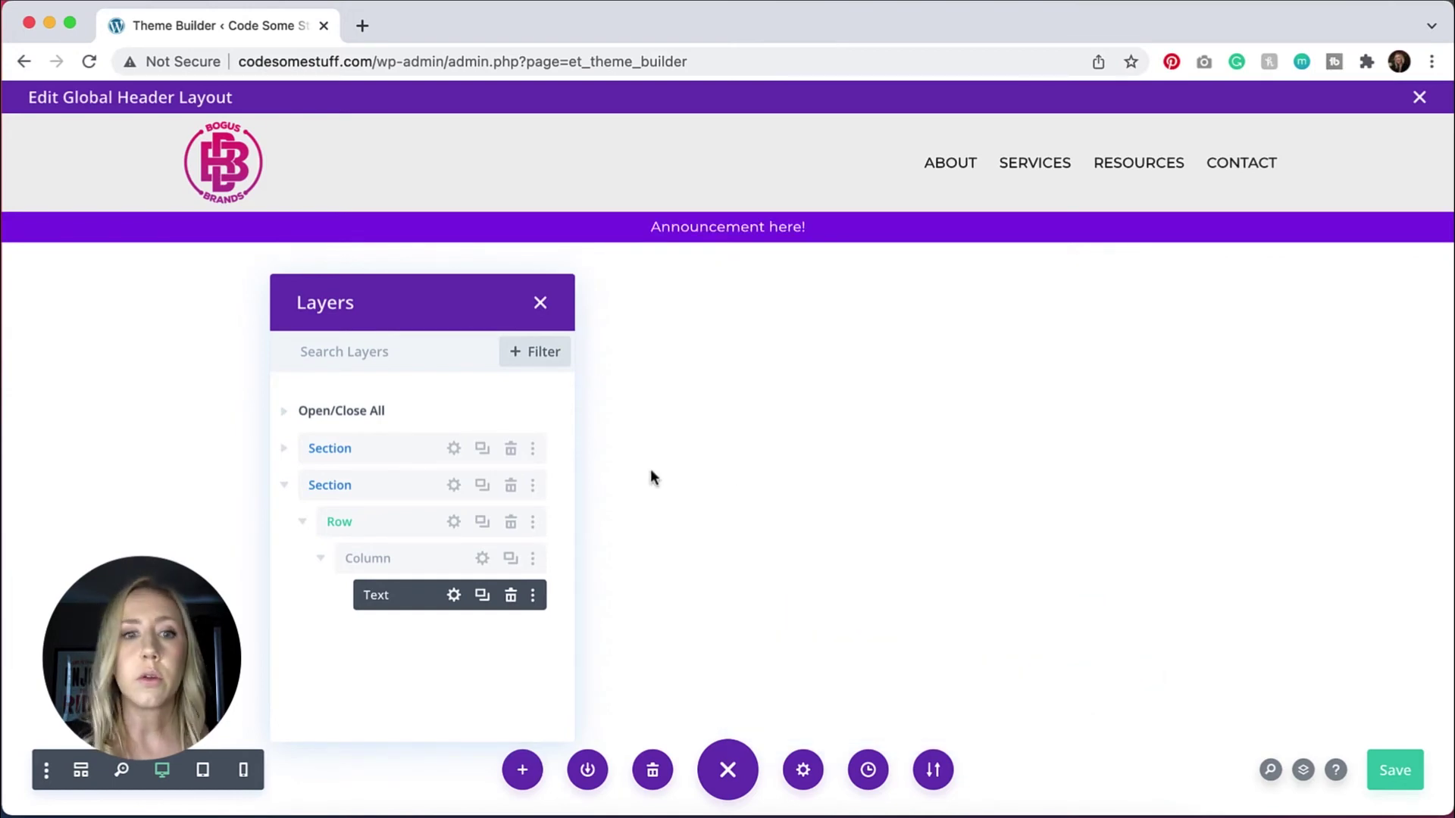
Close the Layers panel and drag the purple 'Announcement here!' section above the logo-and-menu header.
{"action": "left_click", "coordinate": [540, 304]}
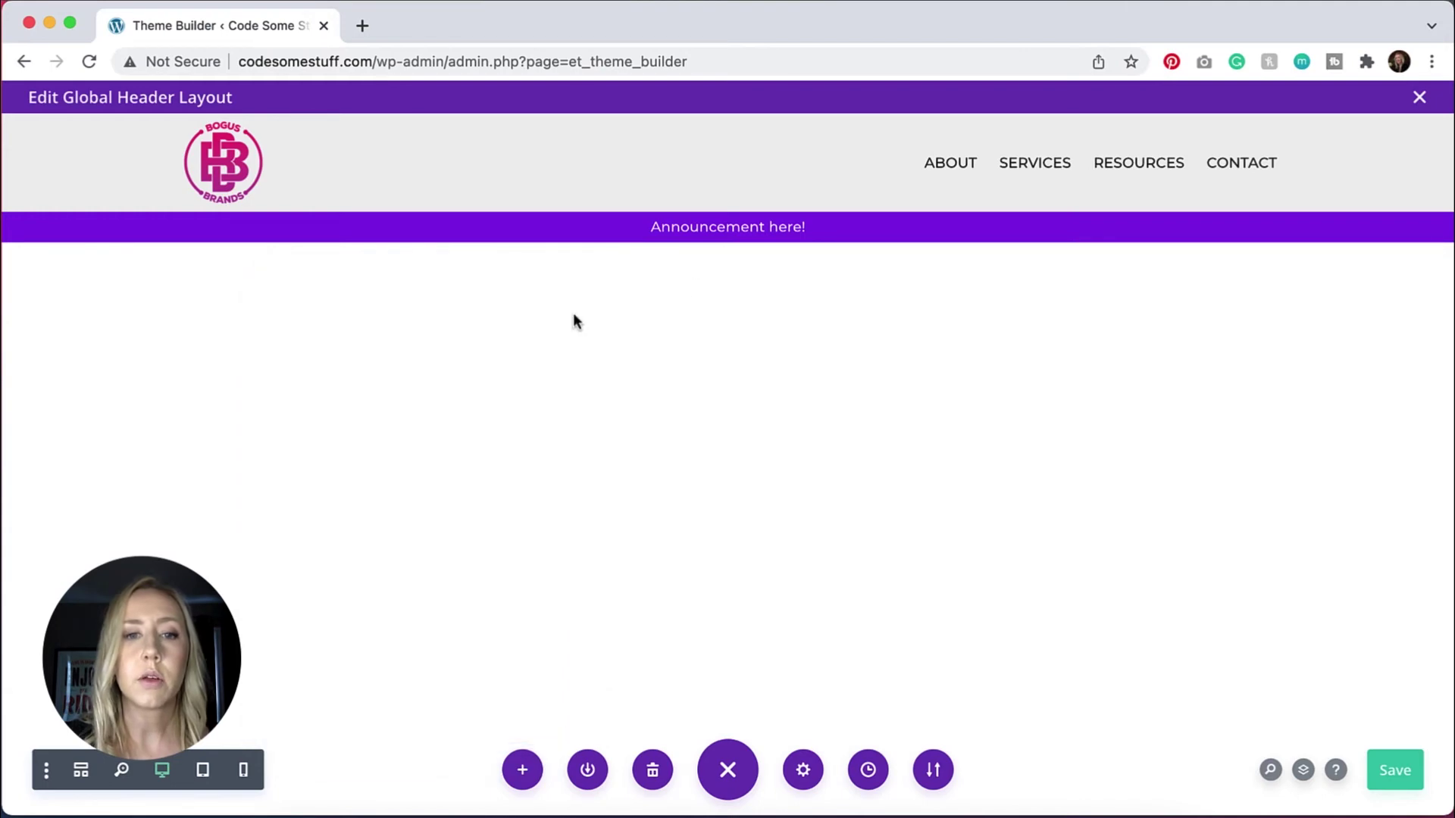
{"action": "left_click_drag", "start_coordinate": [21, 192], "coordinate": [55, 130]}
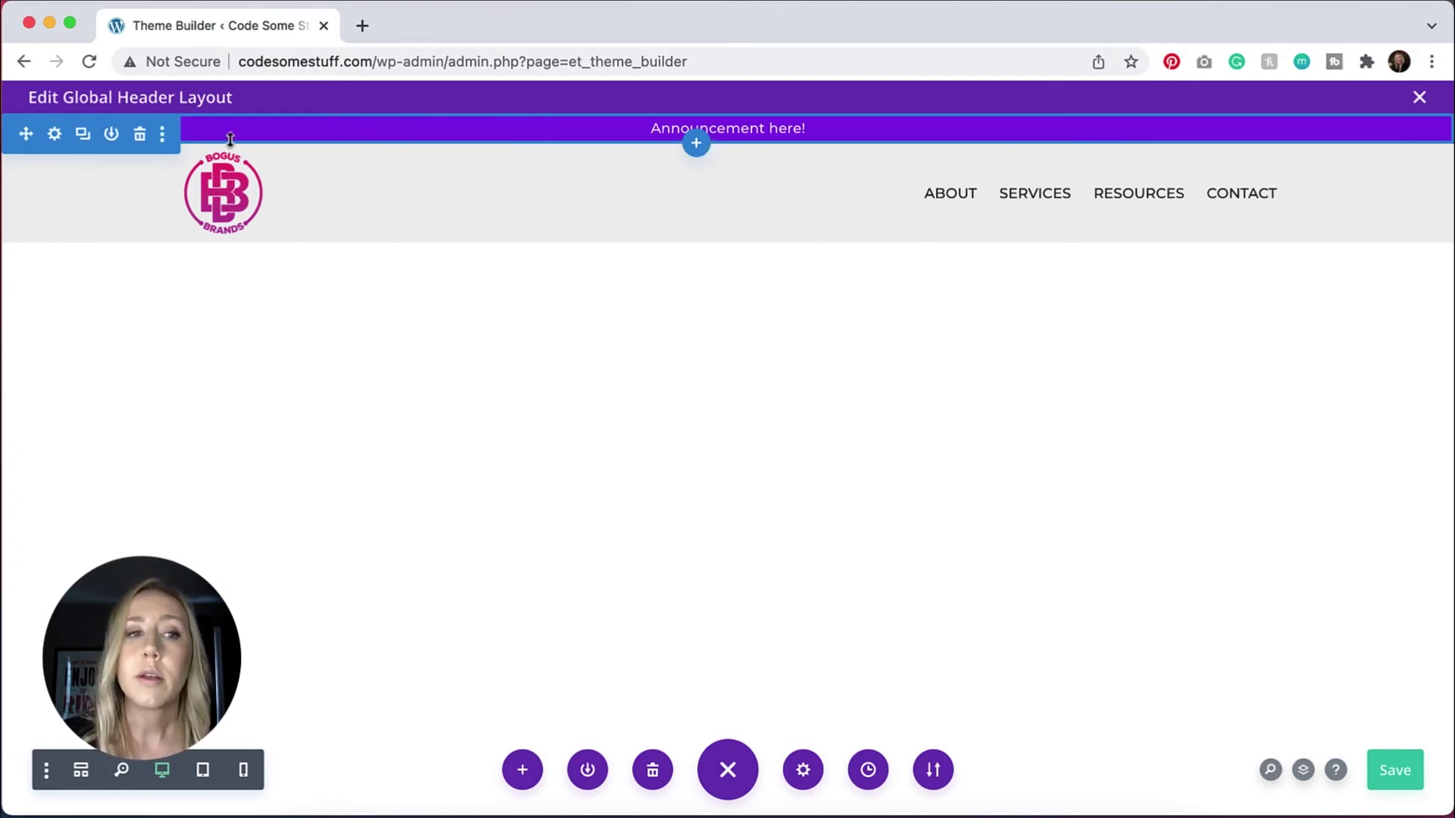
Disable the announcement section on Phone and Tablet under Advanced > Visibility, and save.
{"action": "left_click", "coordinate": [55, 137]}
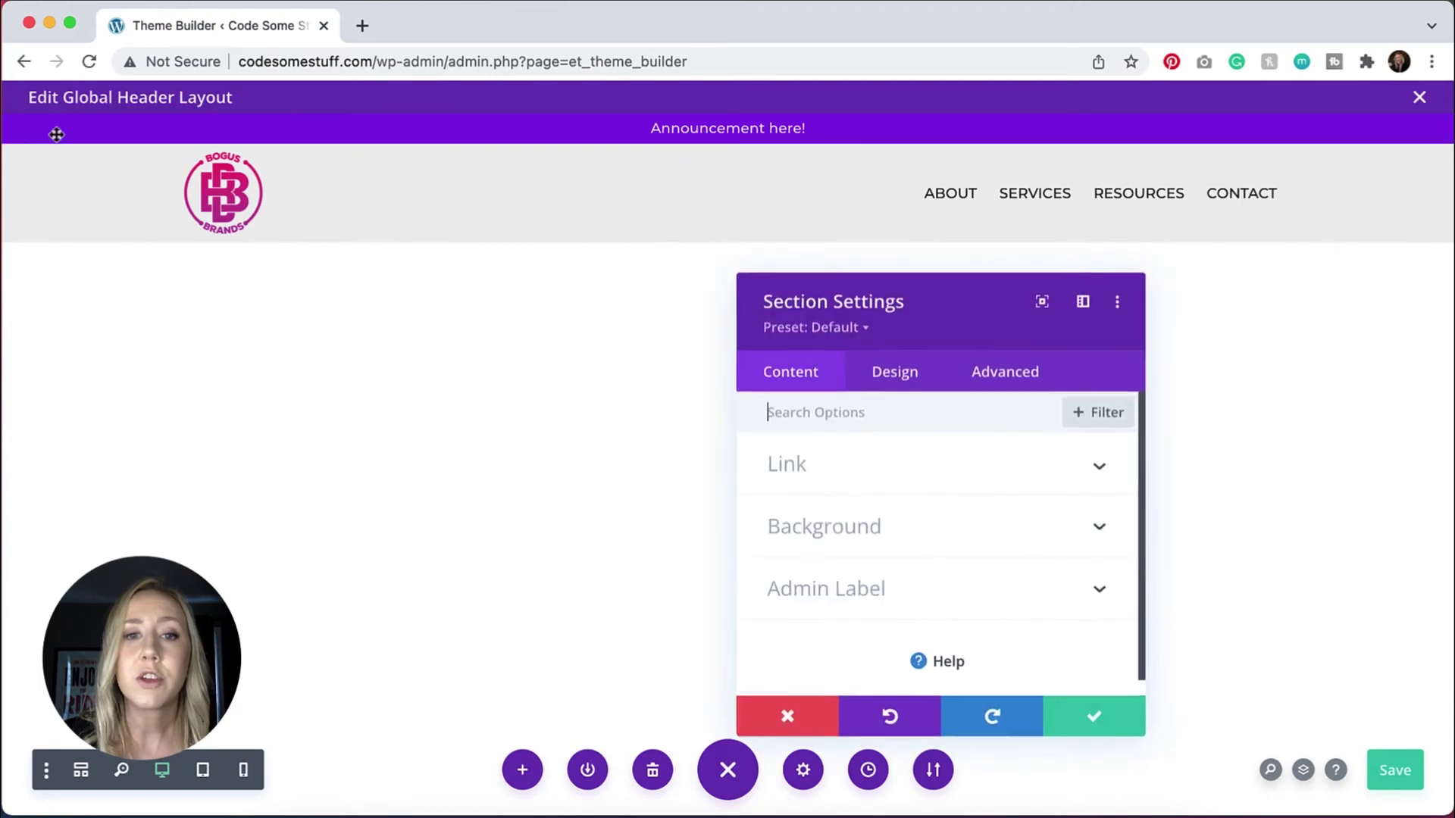
{"action": "left_click", "coordinate": [1019, 382]}
{"action": "scroll", "coordinate": [946, 551], "scroll_direction": "down", "scroll_amount": 1}
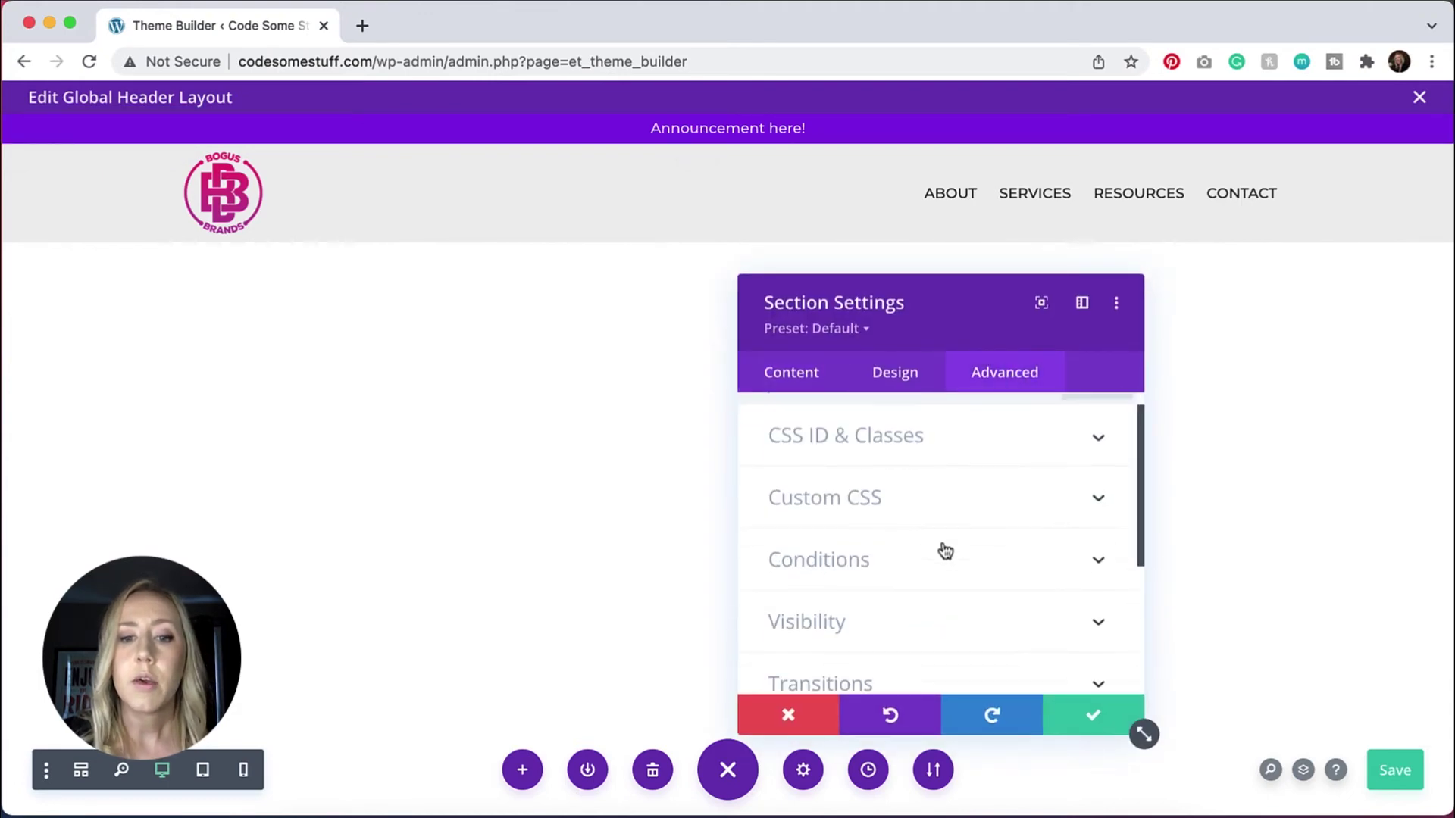
{"action": "left_click", "coordinate": [894, 579]}
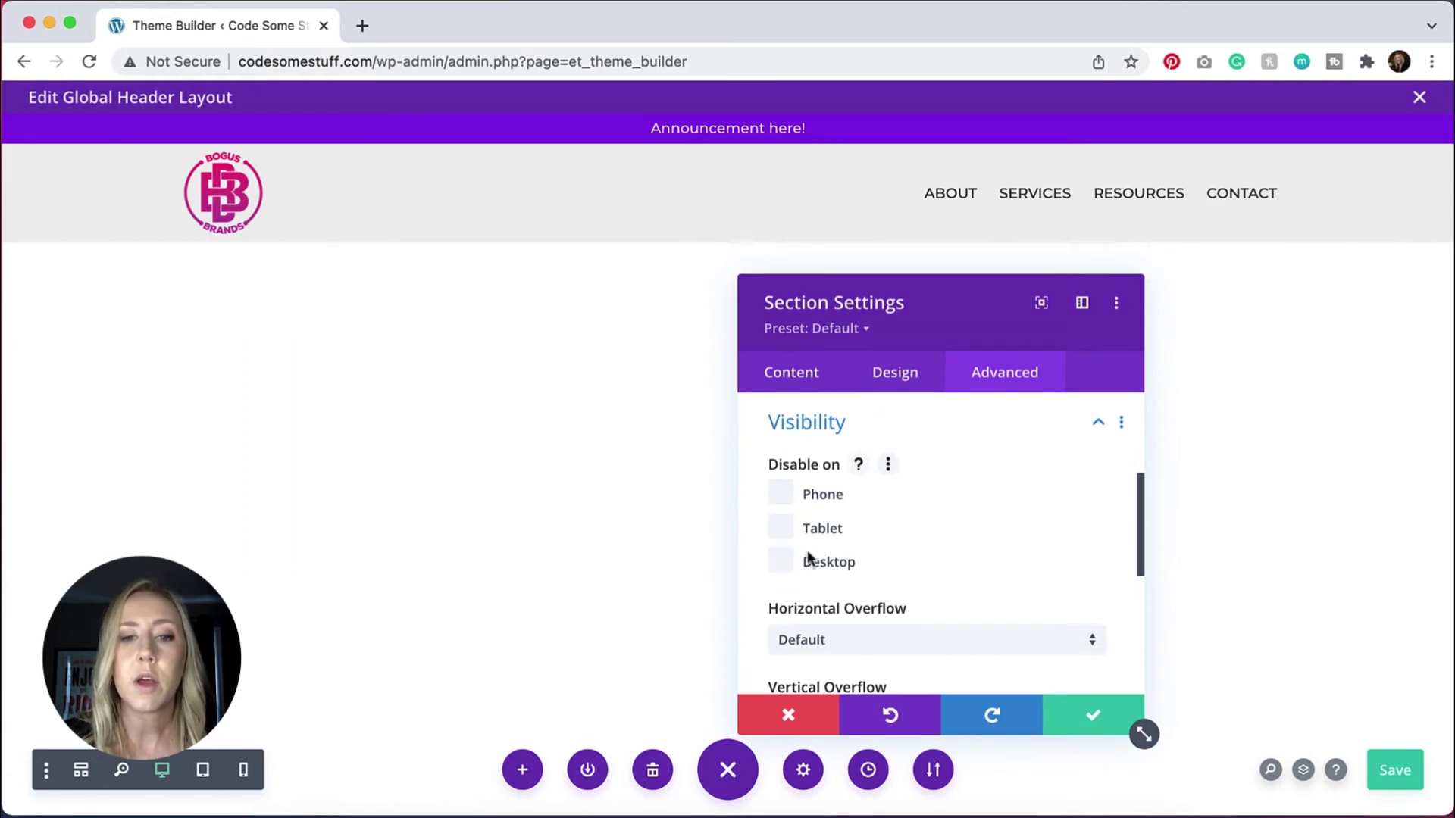
{"action": "left_click", "coordinate": [779, 527]}
{"action": "left_click", "coordinate": [780, 494]}
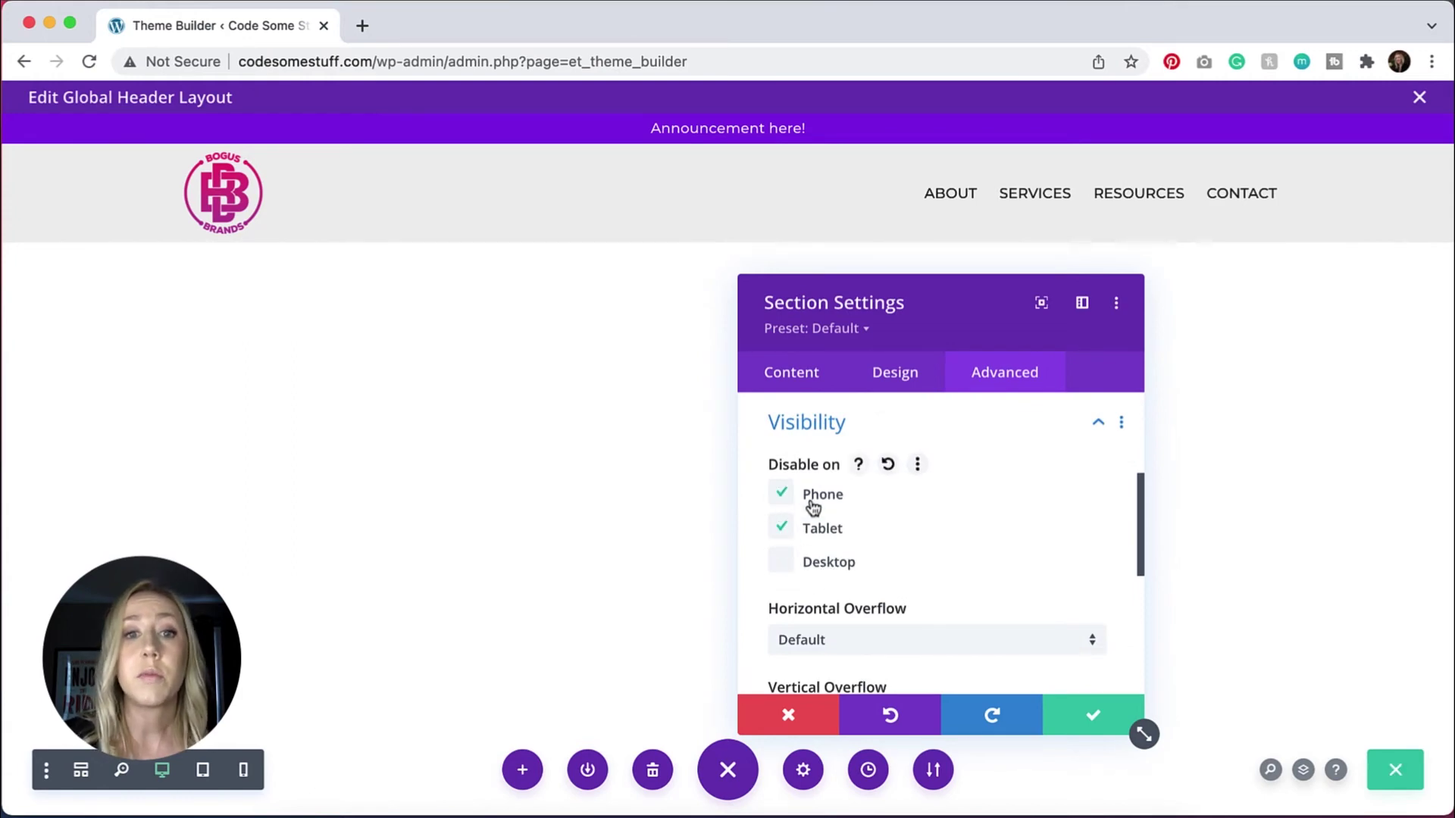
{"action": "left_click", "coordinate": [1092, 720]}
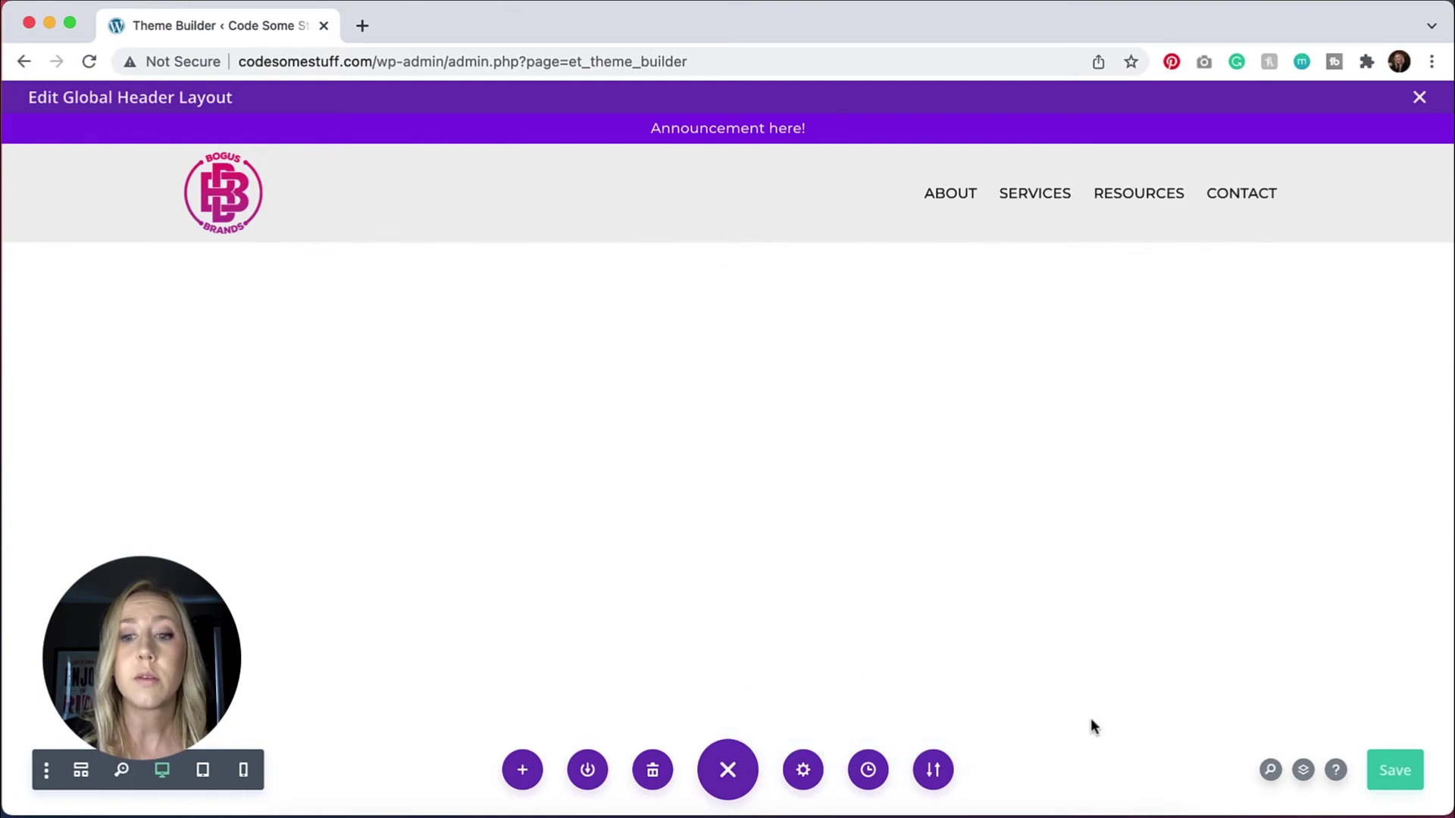
{"action": "left_click", "coordinate": [202, 770]}
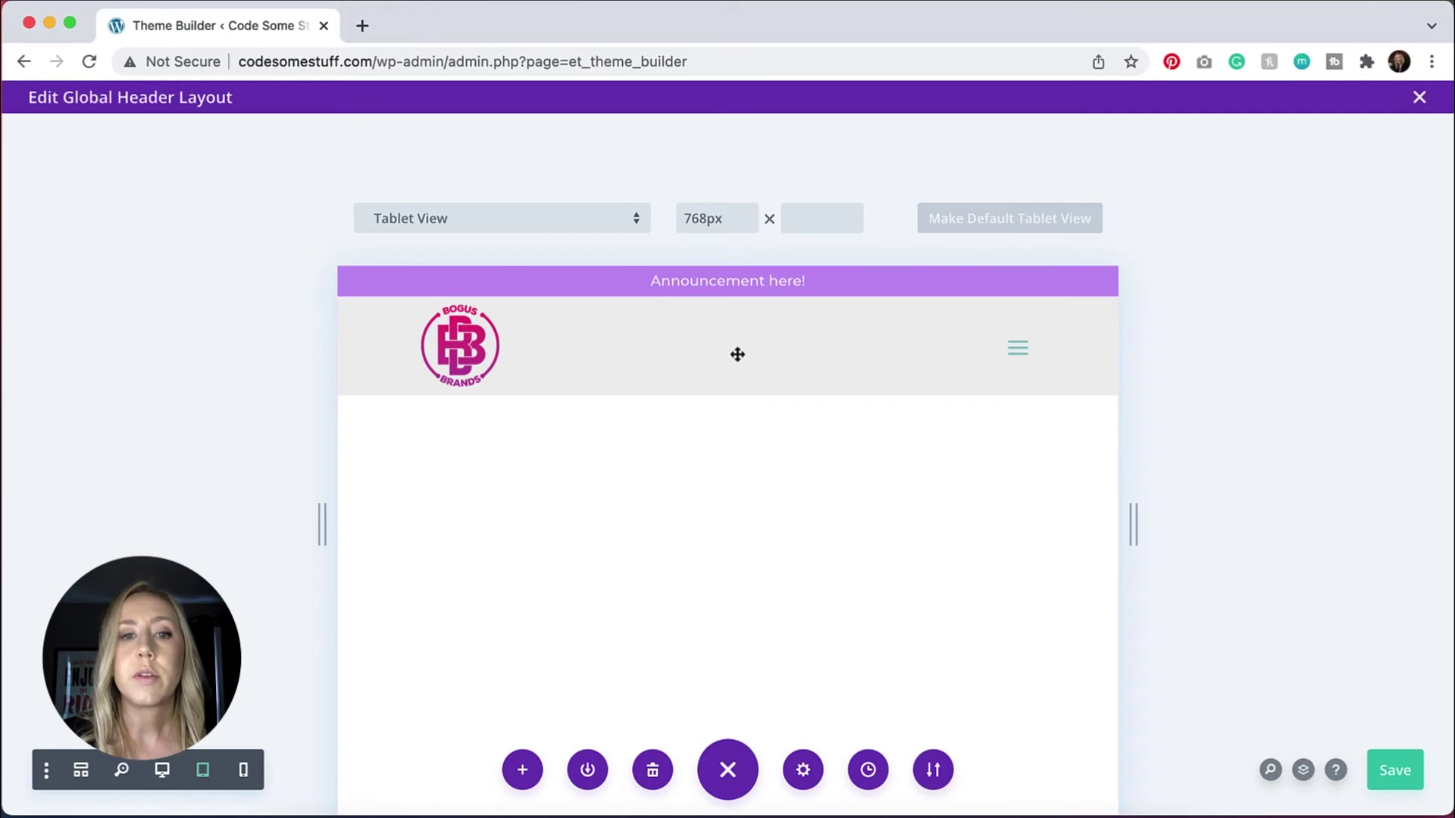
{"action": "mouse_move", "coordinate": [692, 318]}
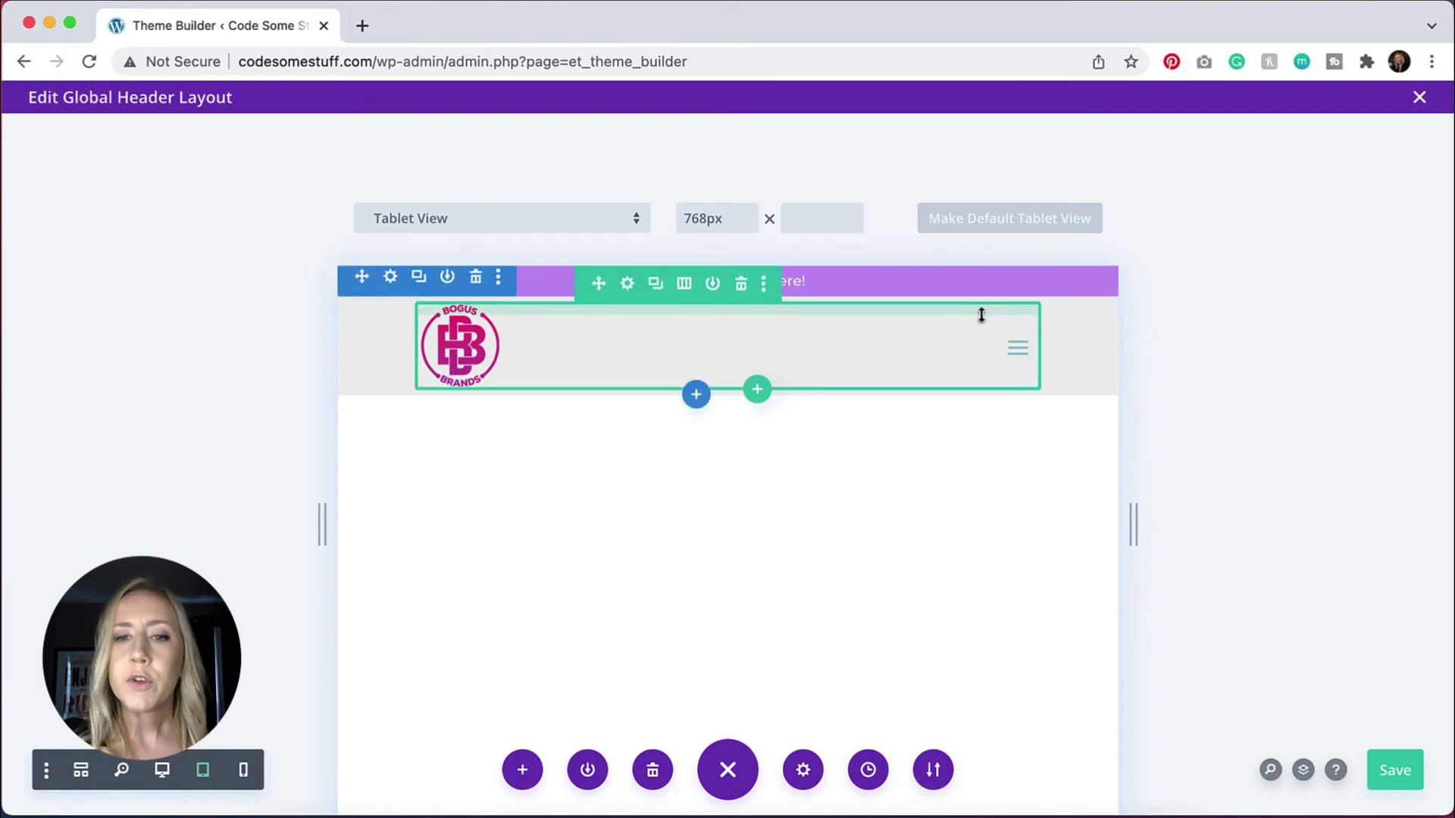
{"action": "left_click", "coordinate": [158, 772]}
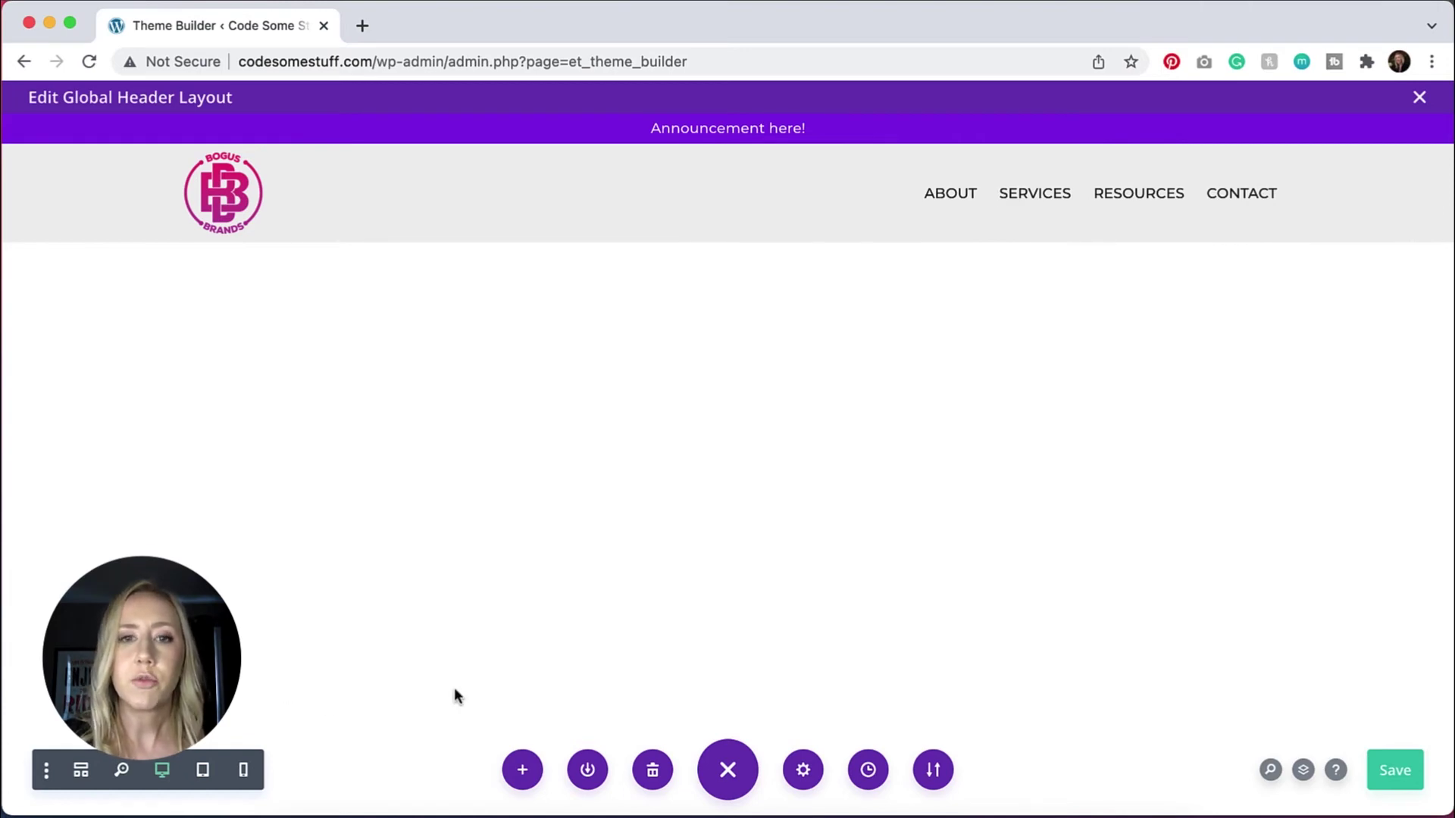
Exit the header editor, save the Theme Builder changes, and visit the live site.
{"action": "left_click", "coordinate": [1423, 93]}
{"action": "mouse_move", "coordinate": [1423, 99]}
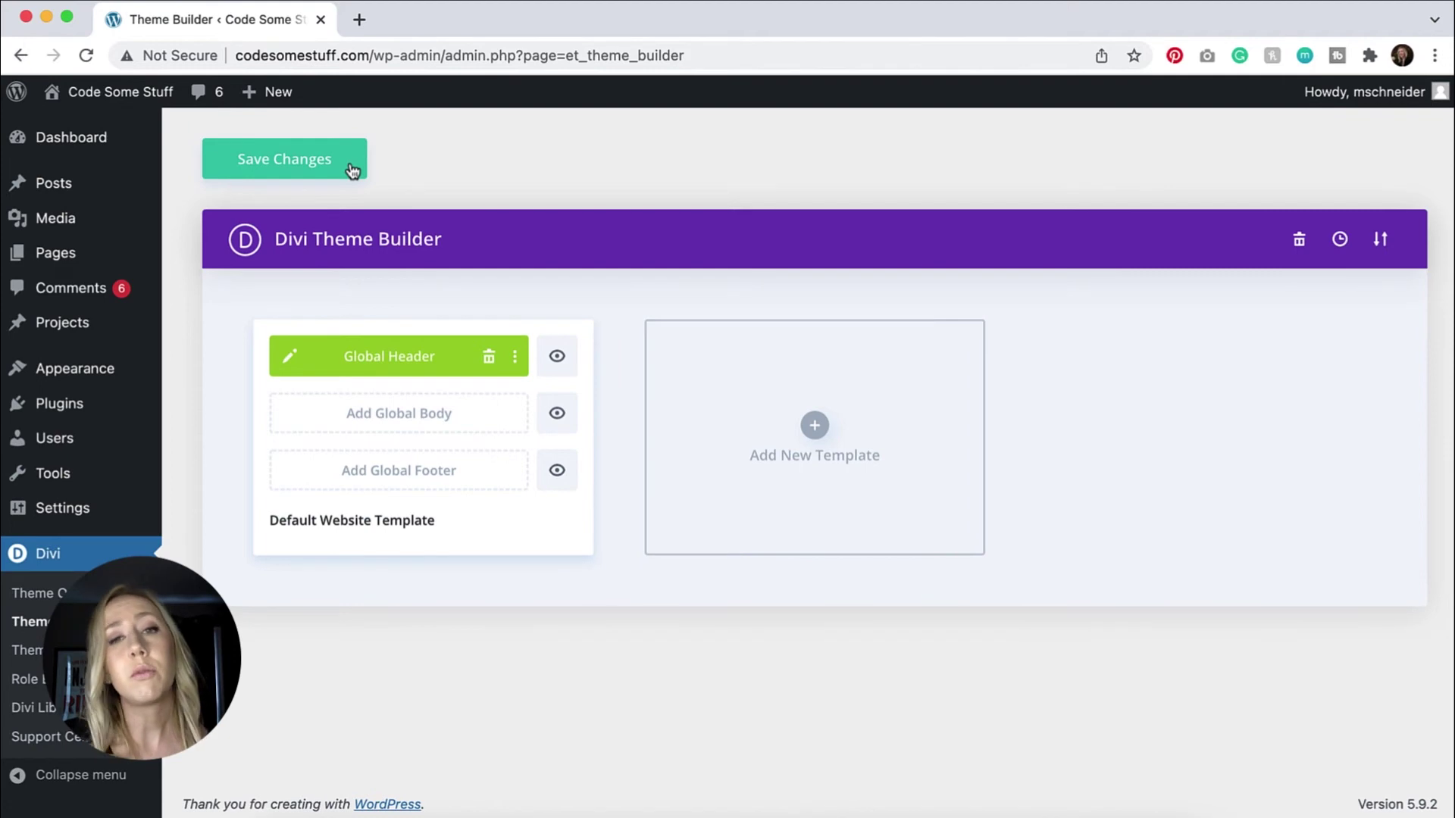
{"action": "left_click", "coordinate": [316, 169]}
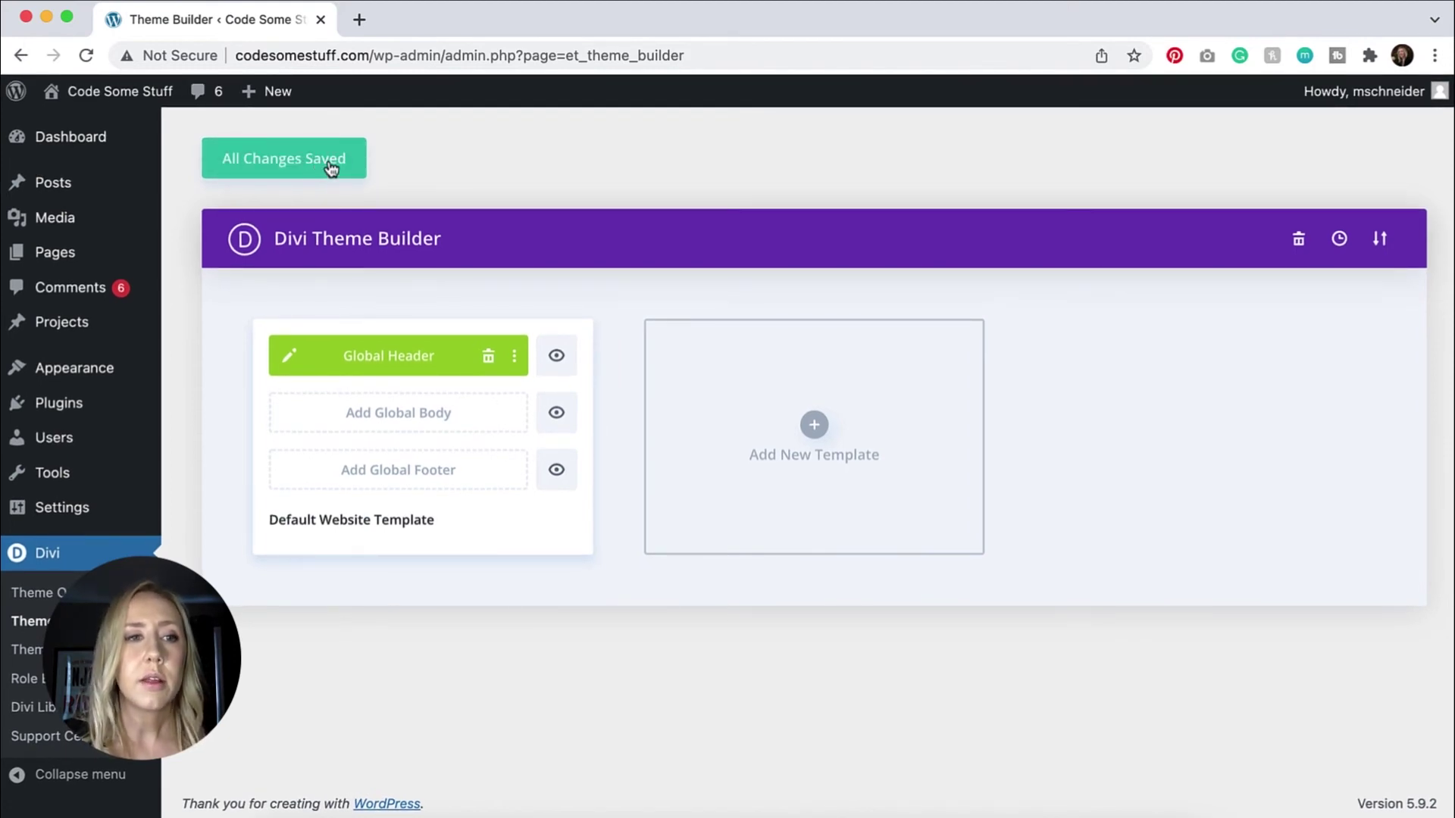
{"action": "mouse_move", "coordinate": [119, 91]}
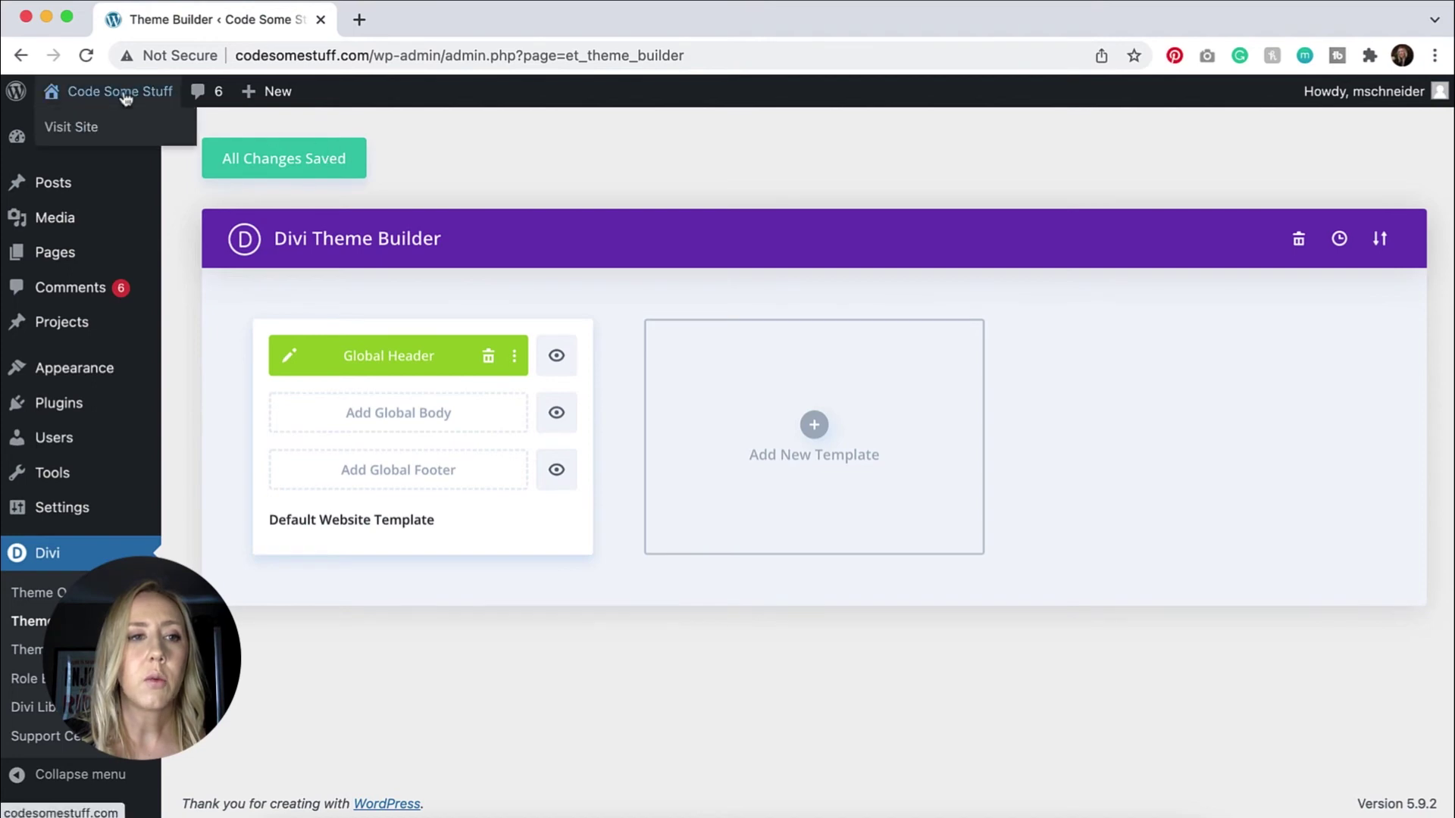
{"action": "left_click", "coordinate": [67, 129]}
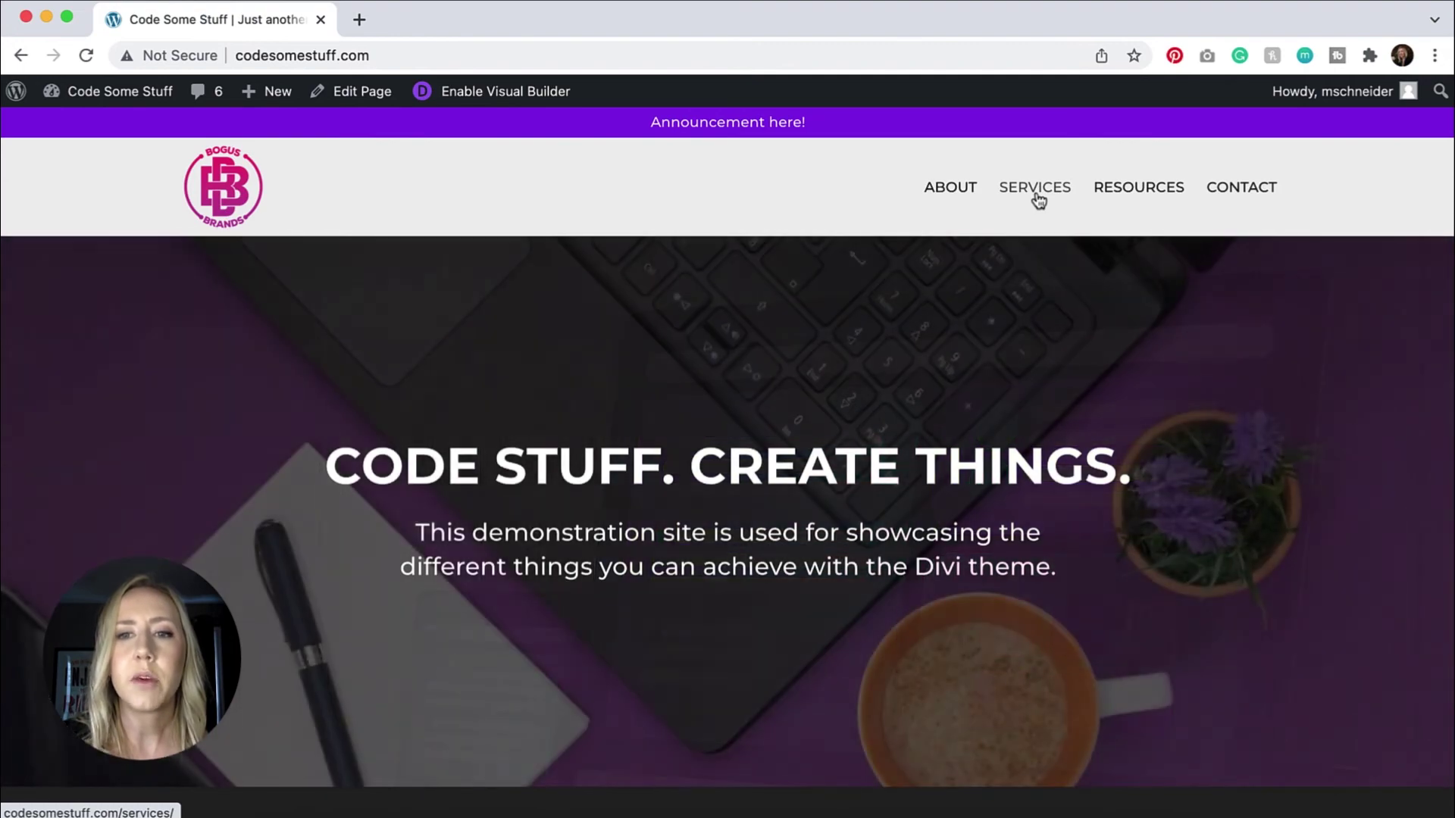
Open and reload the live Services page to check the new header, then go to the Dashboard.
{"action": "left_click", "coordinate": [1037, 195]}
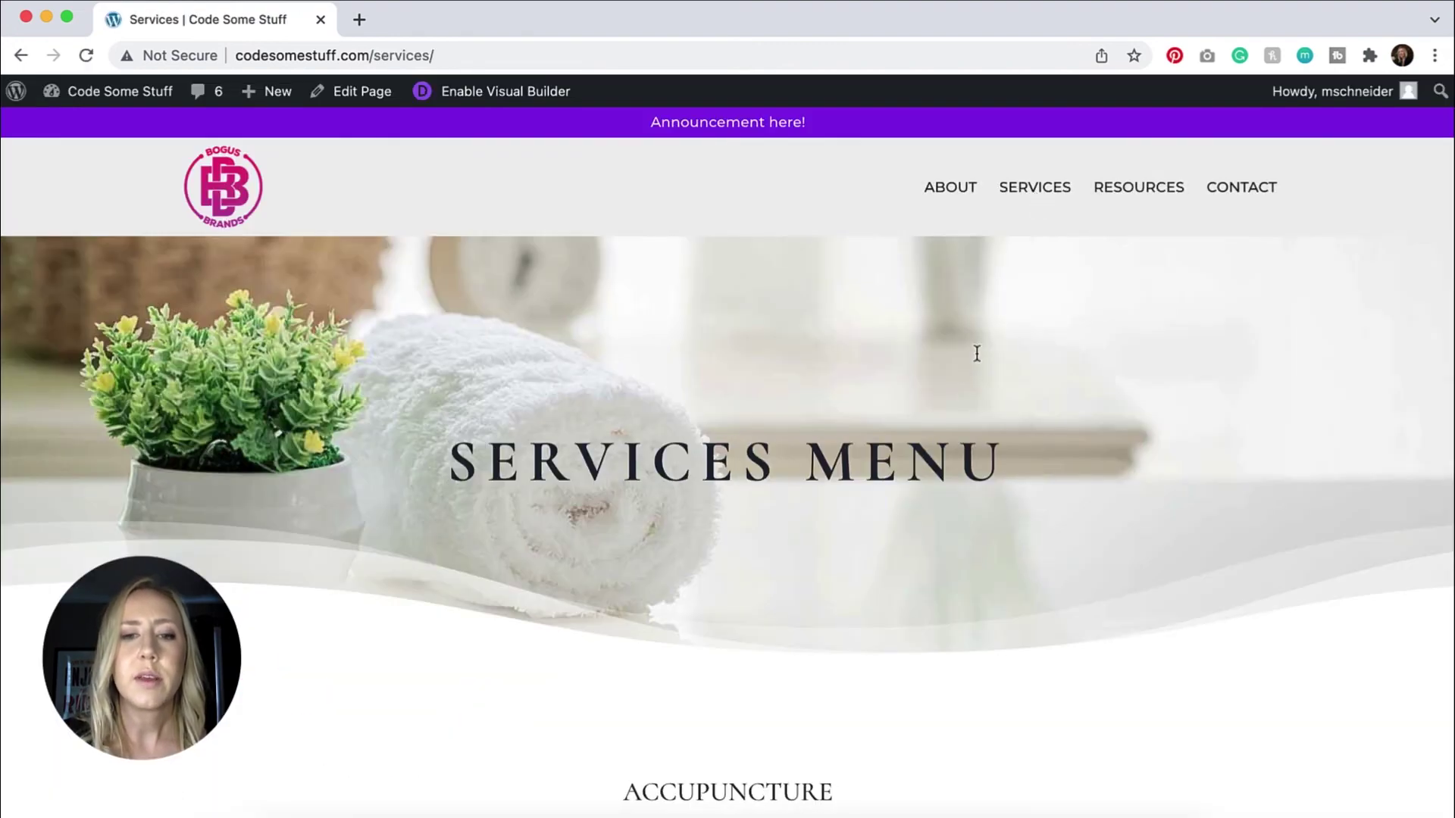
{"action": "left_click", "coordinate": [86, 58]}
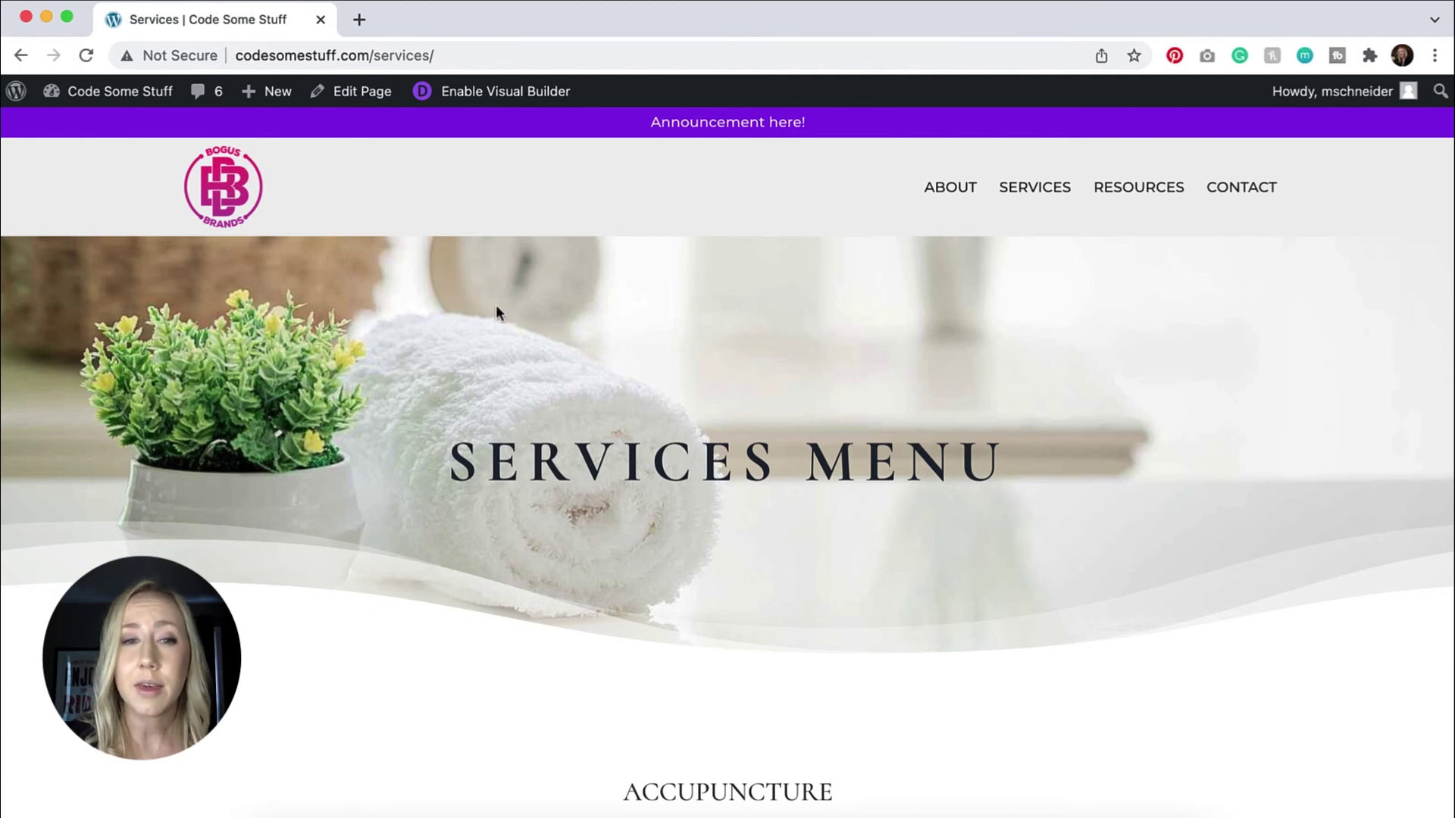
{"action": "scroll", "coordinate": [496, 307], "scroll_direction": "down", "scroll_amount": 10}
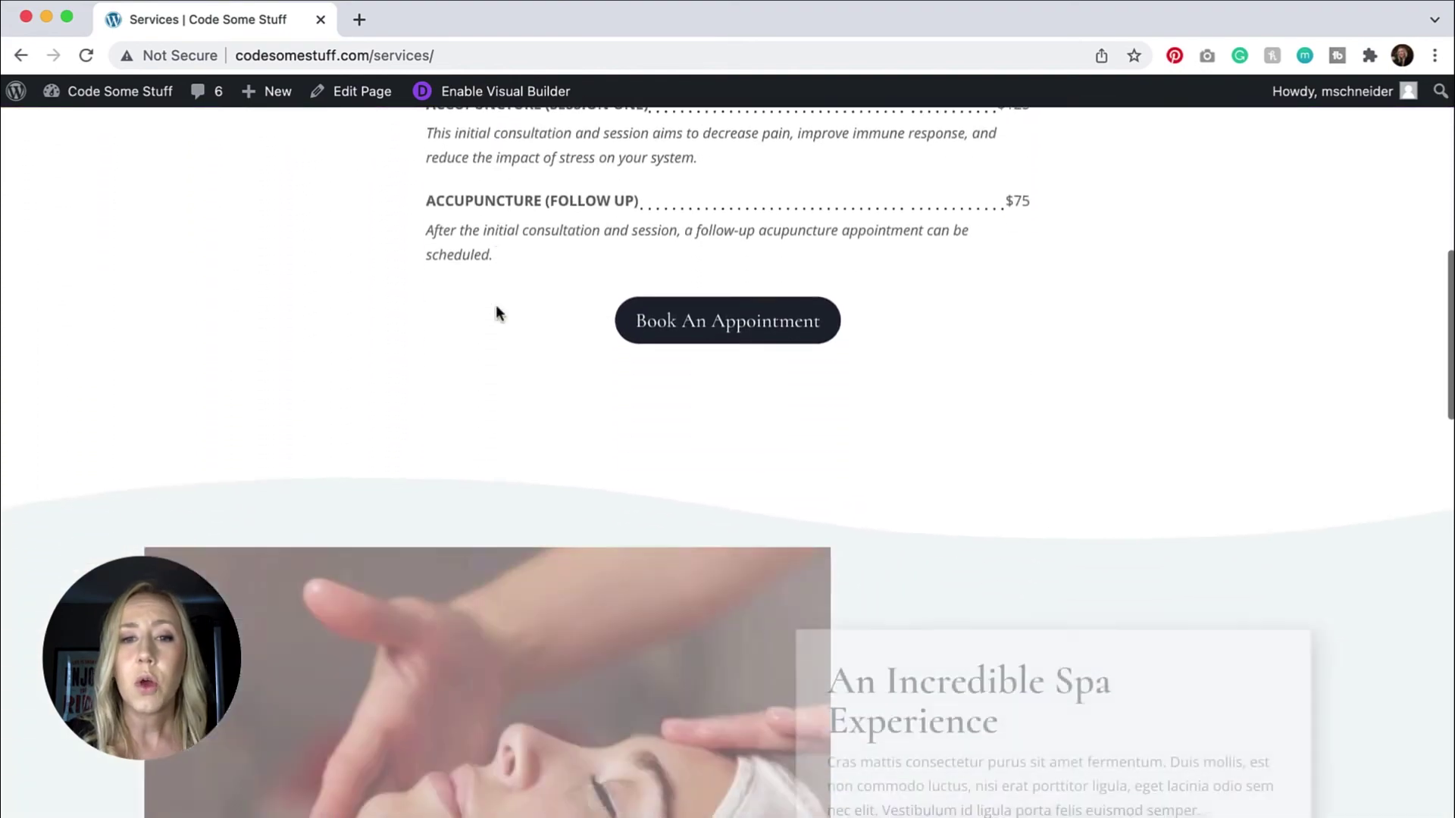
{"action": "scroll", "coordinate": [495, 305], "scroll_direction": "up", "scroll_amount": 10}
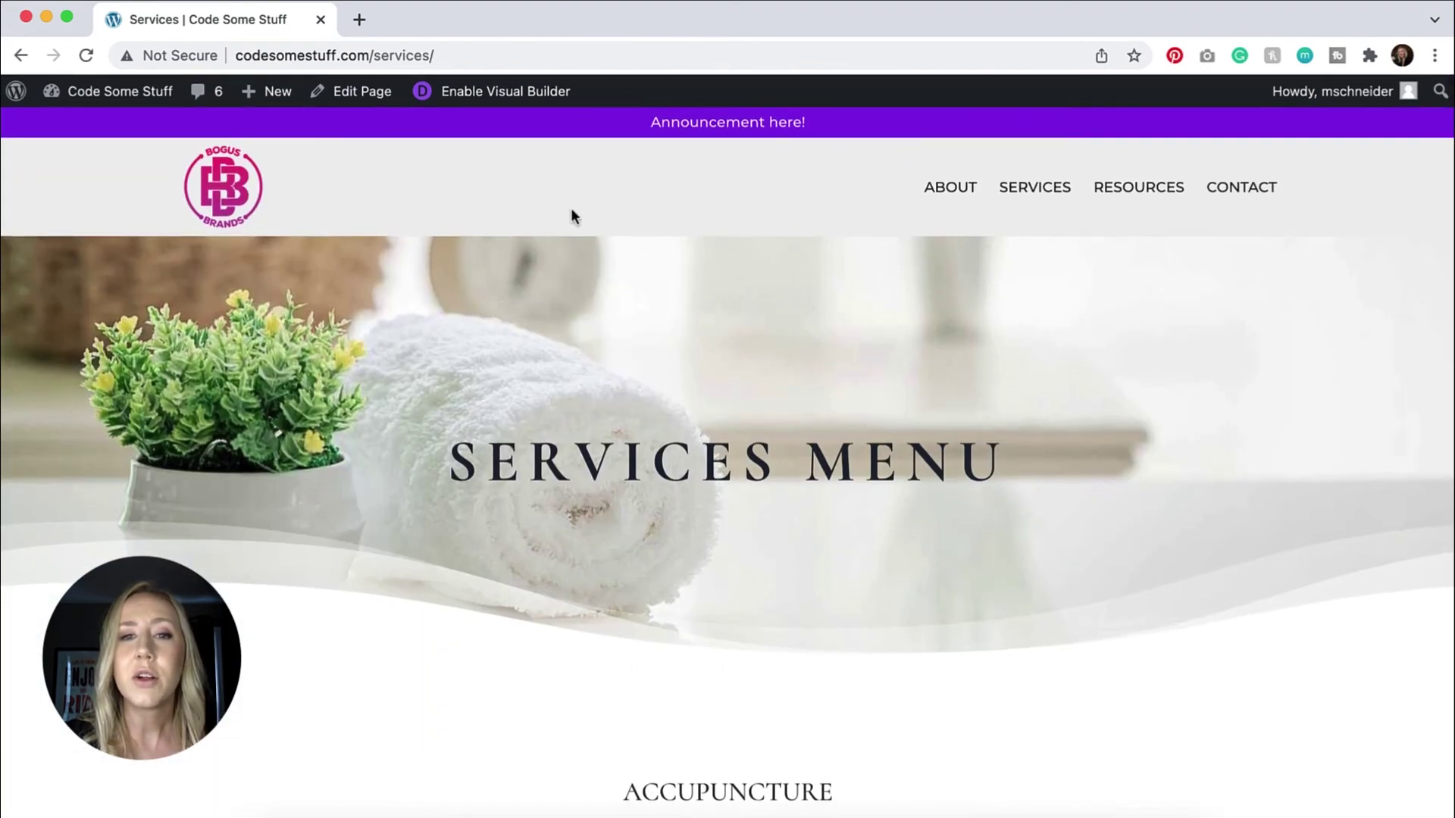
{"action": "scroll", "coordinate": [562, 272], "scroll_direction": "down", "scroll_amount": 10}
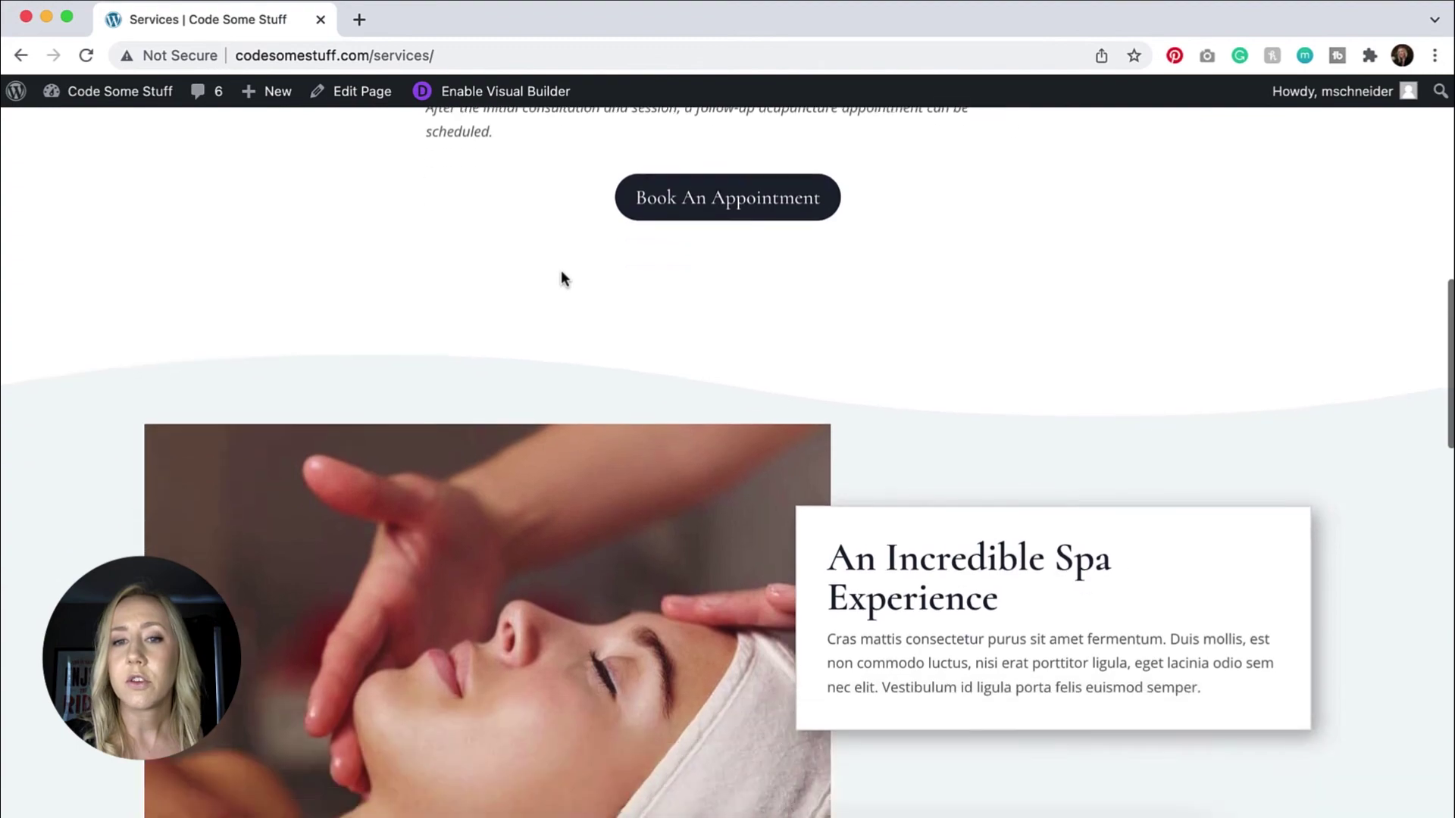
{"action": "scroll", "coordinate": [562, 272], "scroll_direction": "down", "scroll_amount": 8}
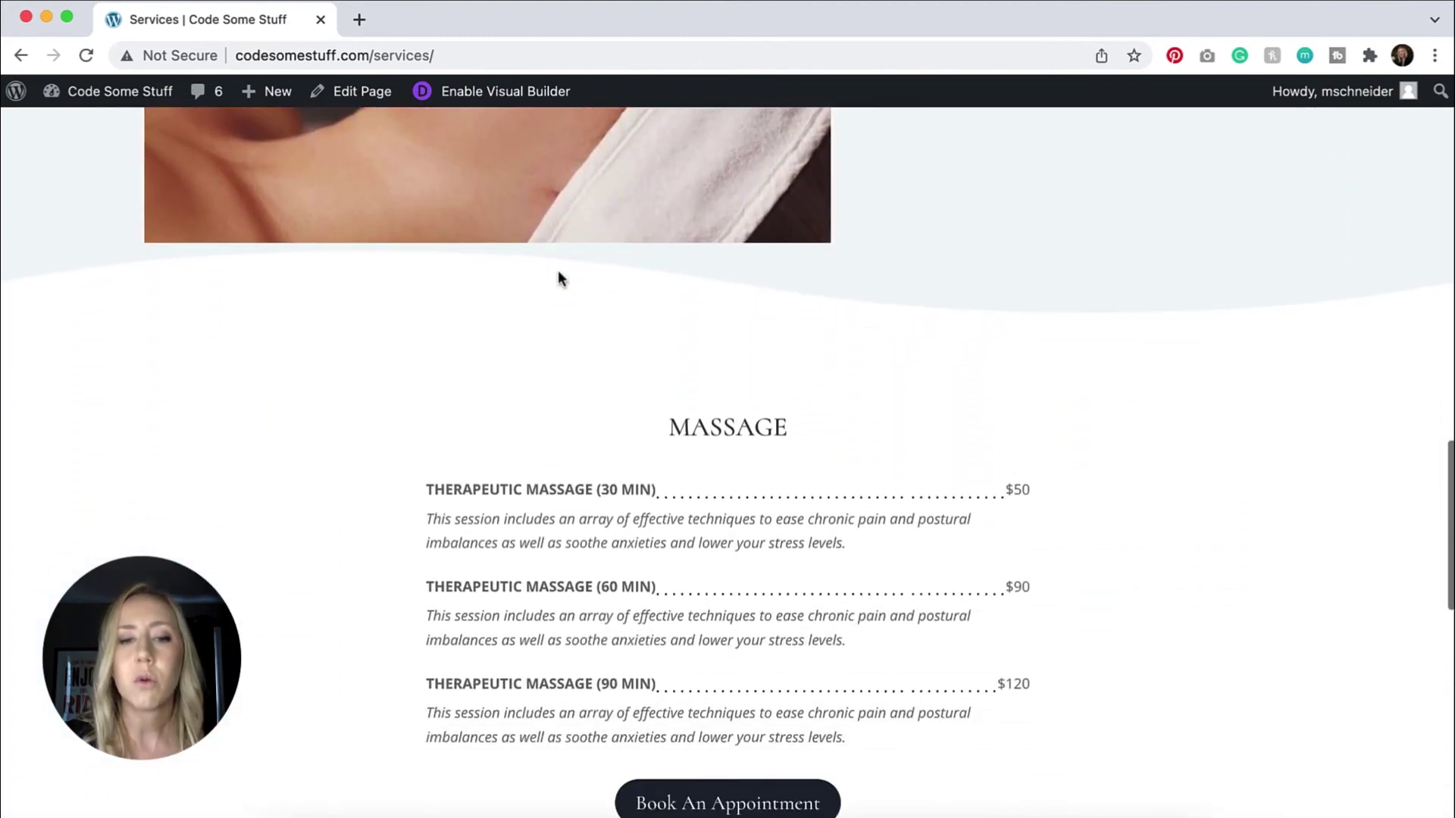
{"action": "scroll", "coordinate": [557, 270], "scroll_direction": "up", "scroll_amount": 15}
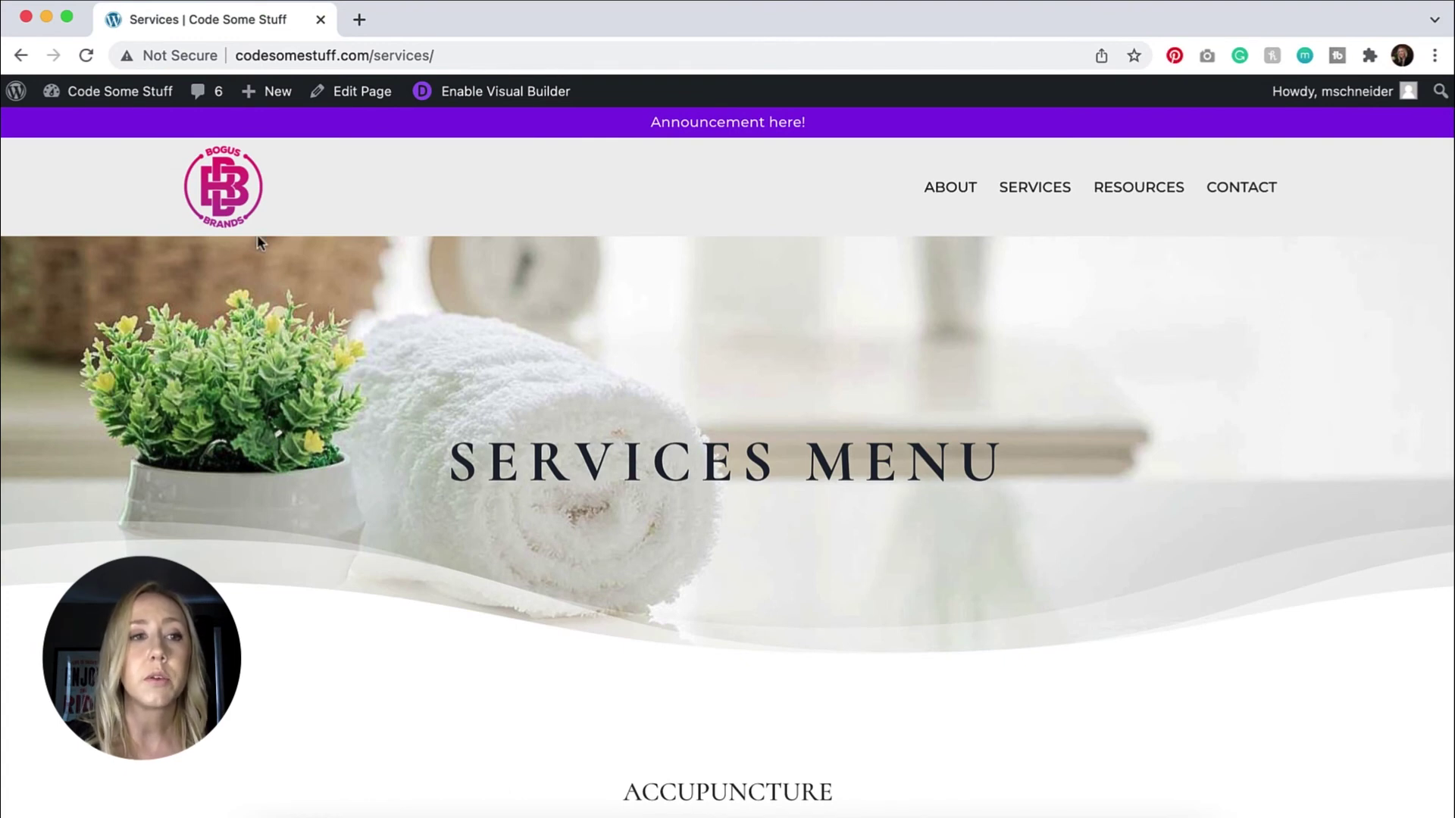
{"action": "left_click", "coordinate": [134, 104]}
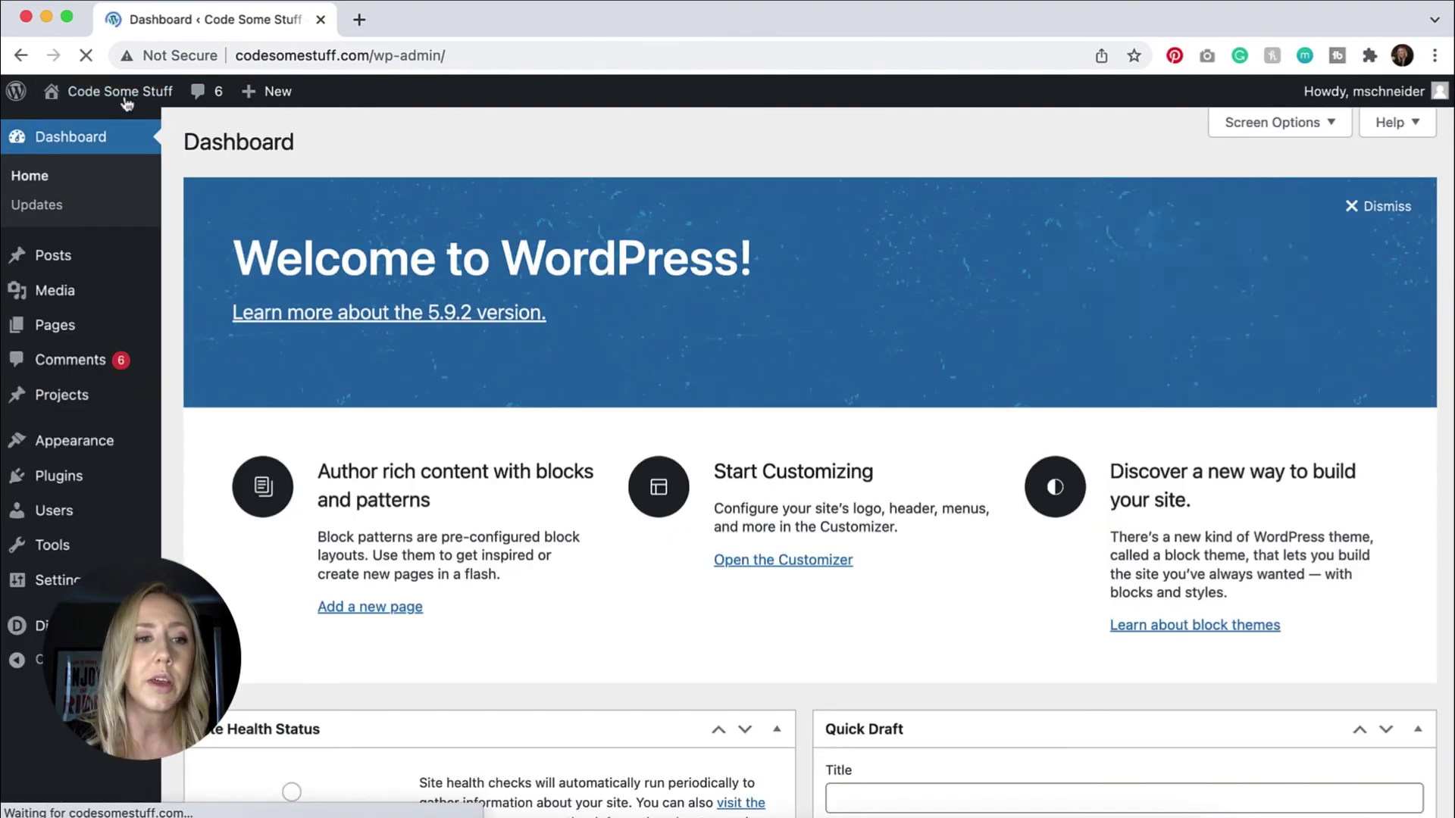
Open the Global Header layout for editing from Divi > Theme Builder.
{"action": "mouse_move", "coordinate": [45, 625]}
{"action": "left_click", "coordinate": [243, 650]}
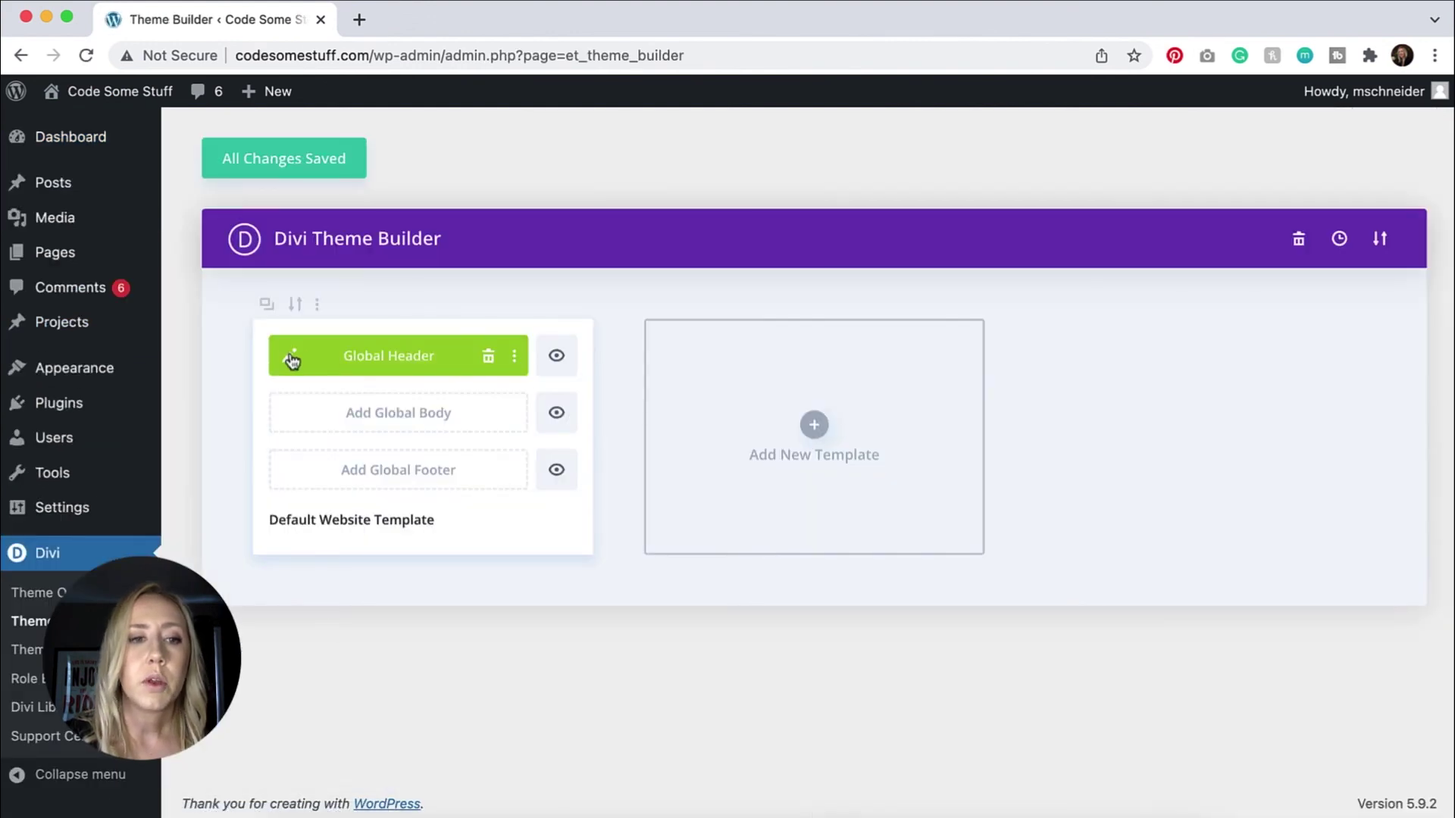
{"action": "left_click", "coordinate": [291, 356]}
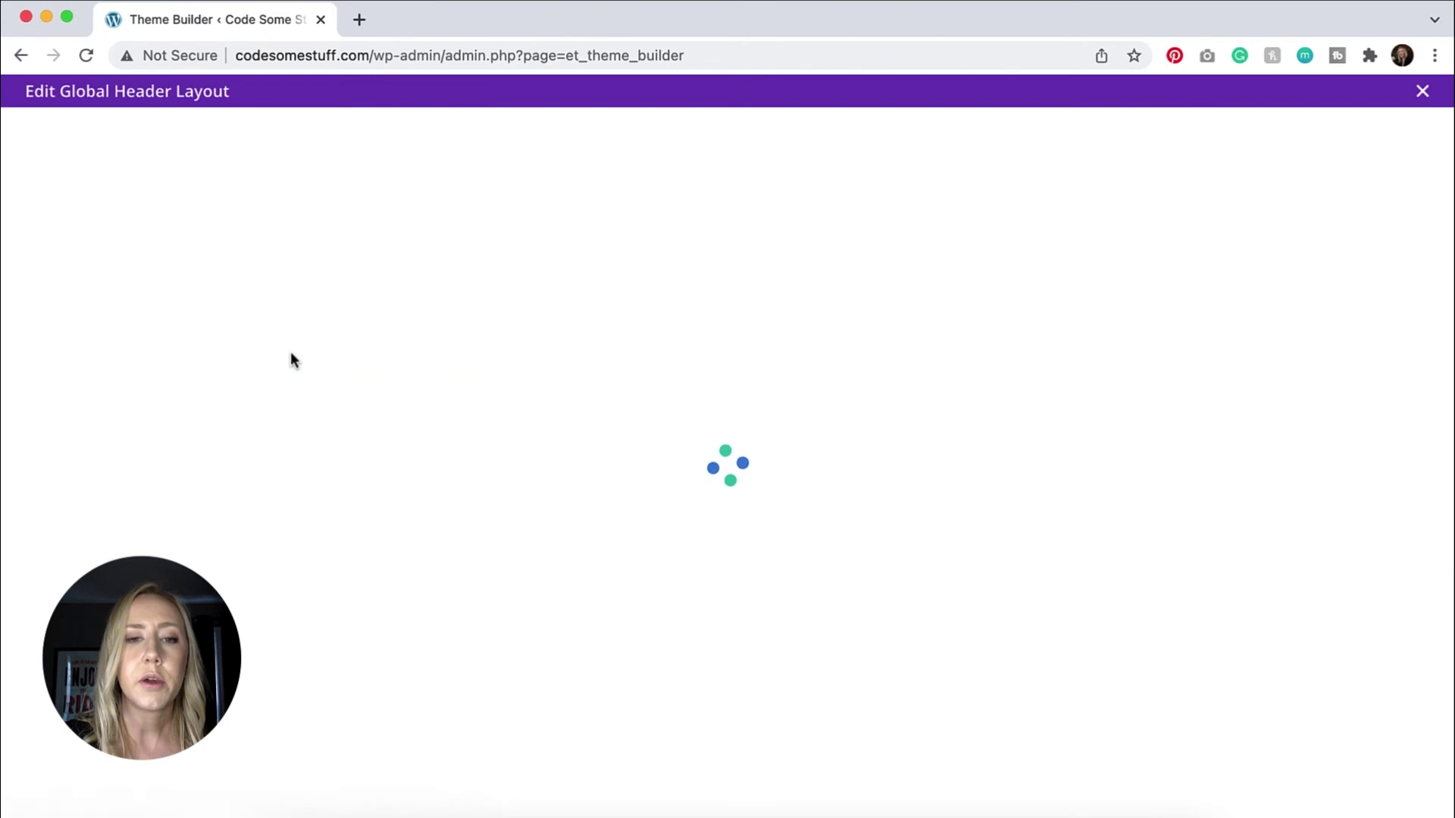
Delete the purple announcement section through the Layers panel, then close Layers.
{"action": "left_click", "coordinate": [1307, 780]}
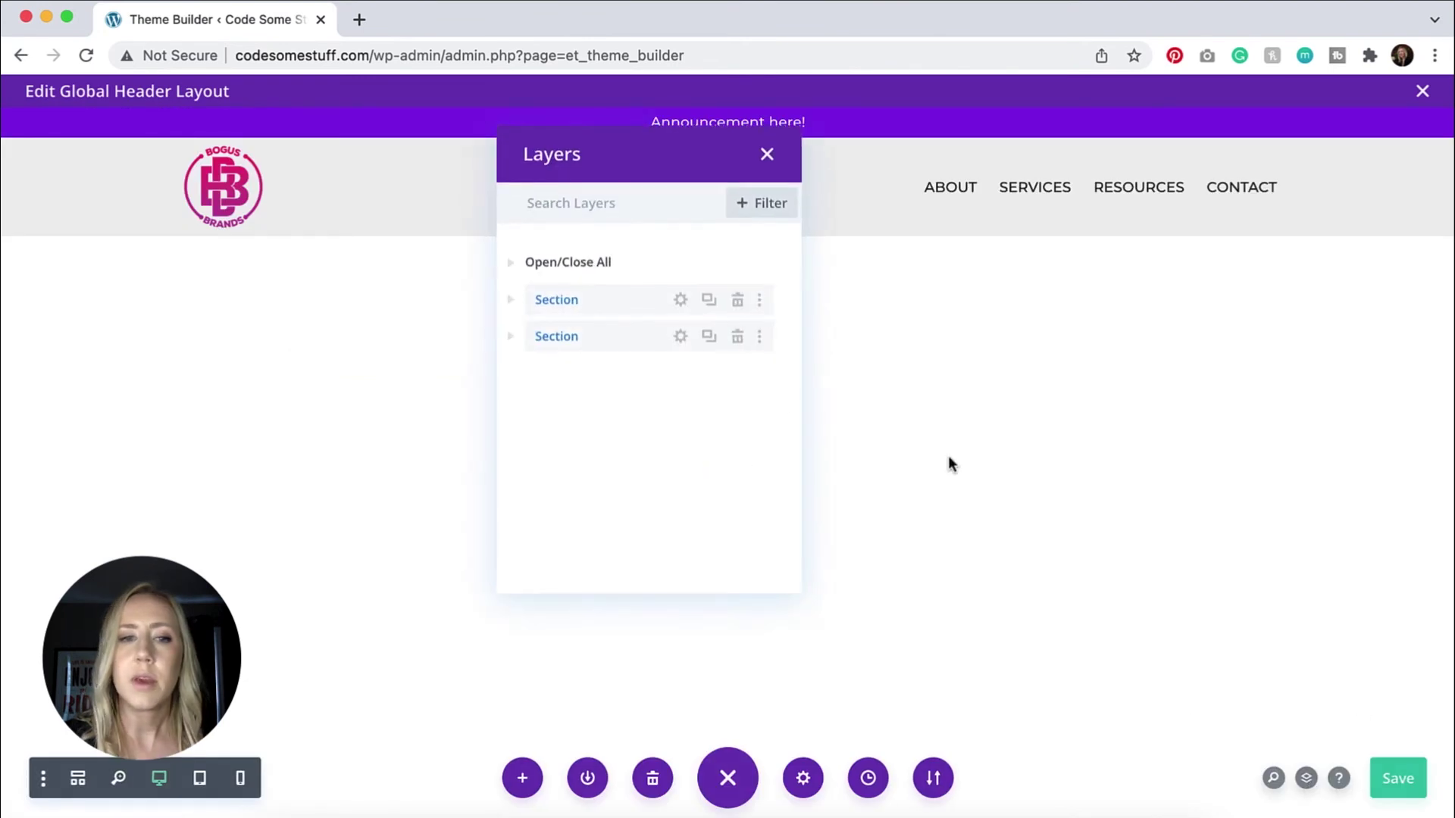
{"action": "left_click", "coordinate": [736, 301]}
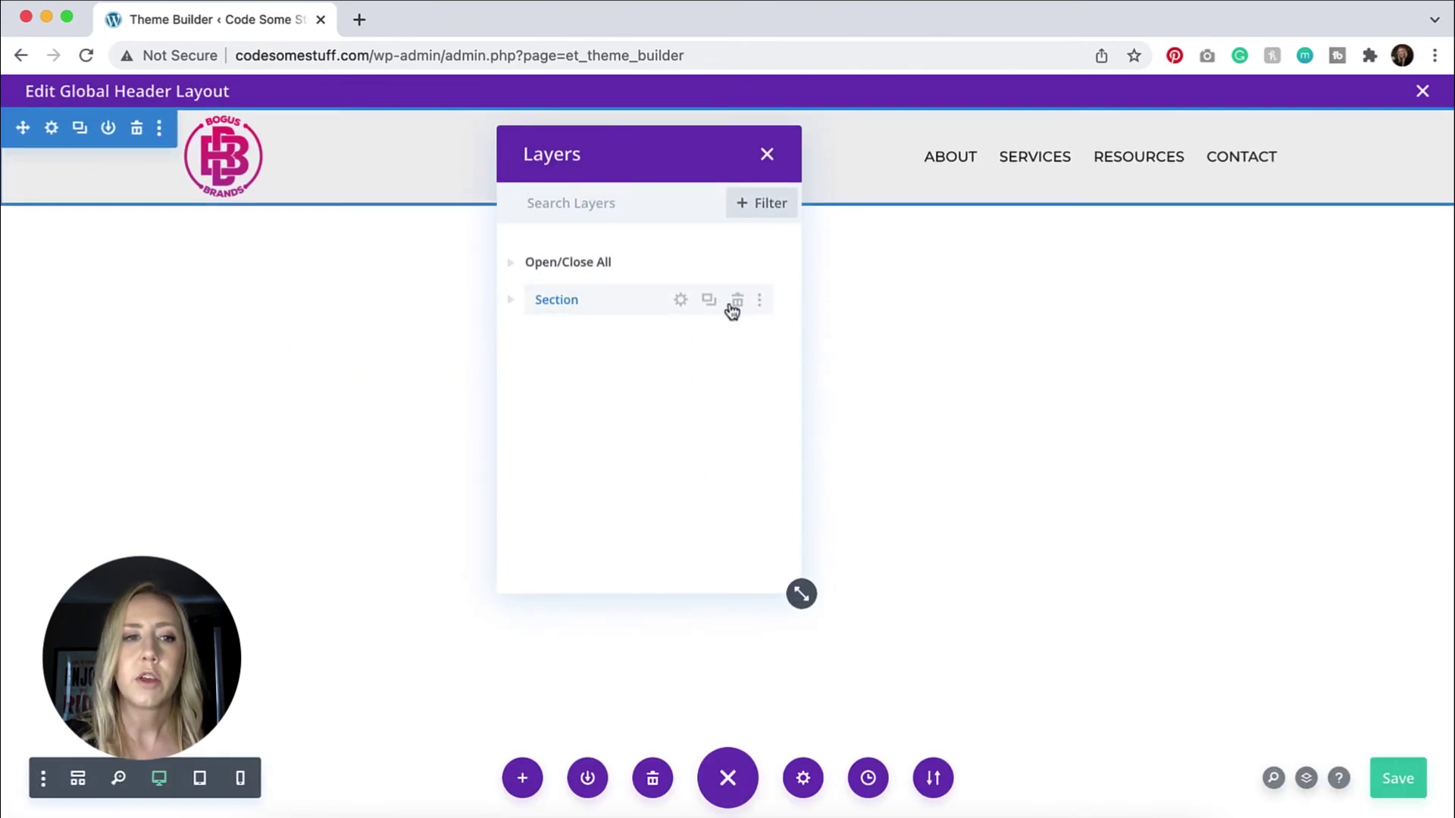
{"action": "left_click", "coordinate": [767, 164]}
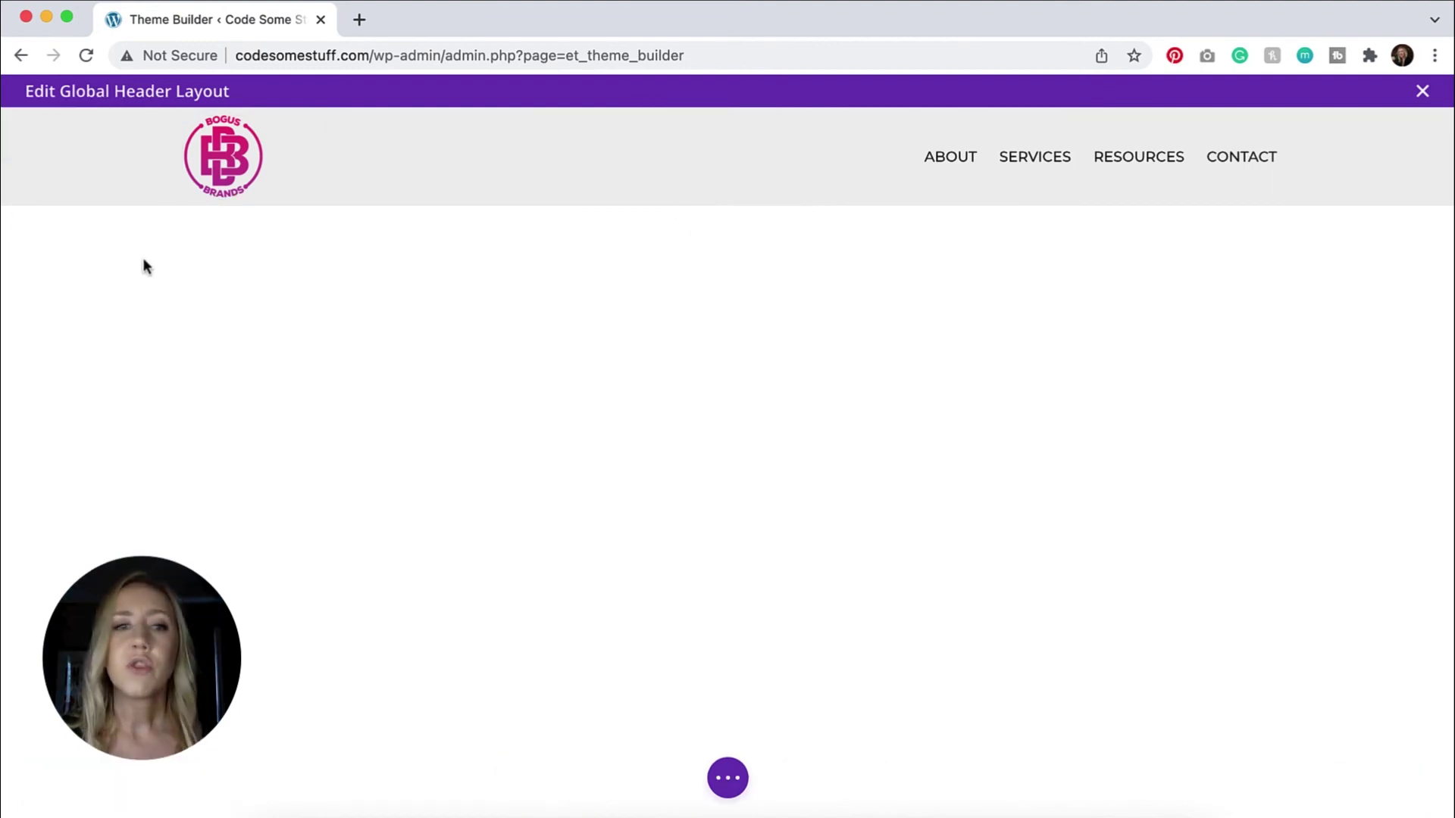
{"action": "mouse_move", "coordinate": [71, 189]}
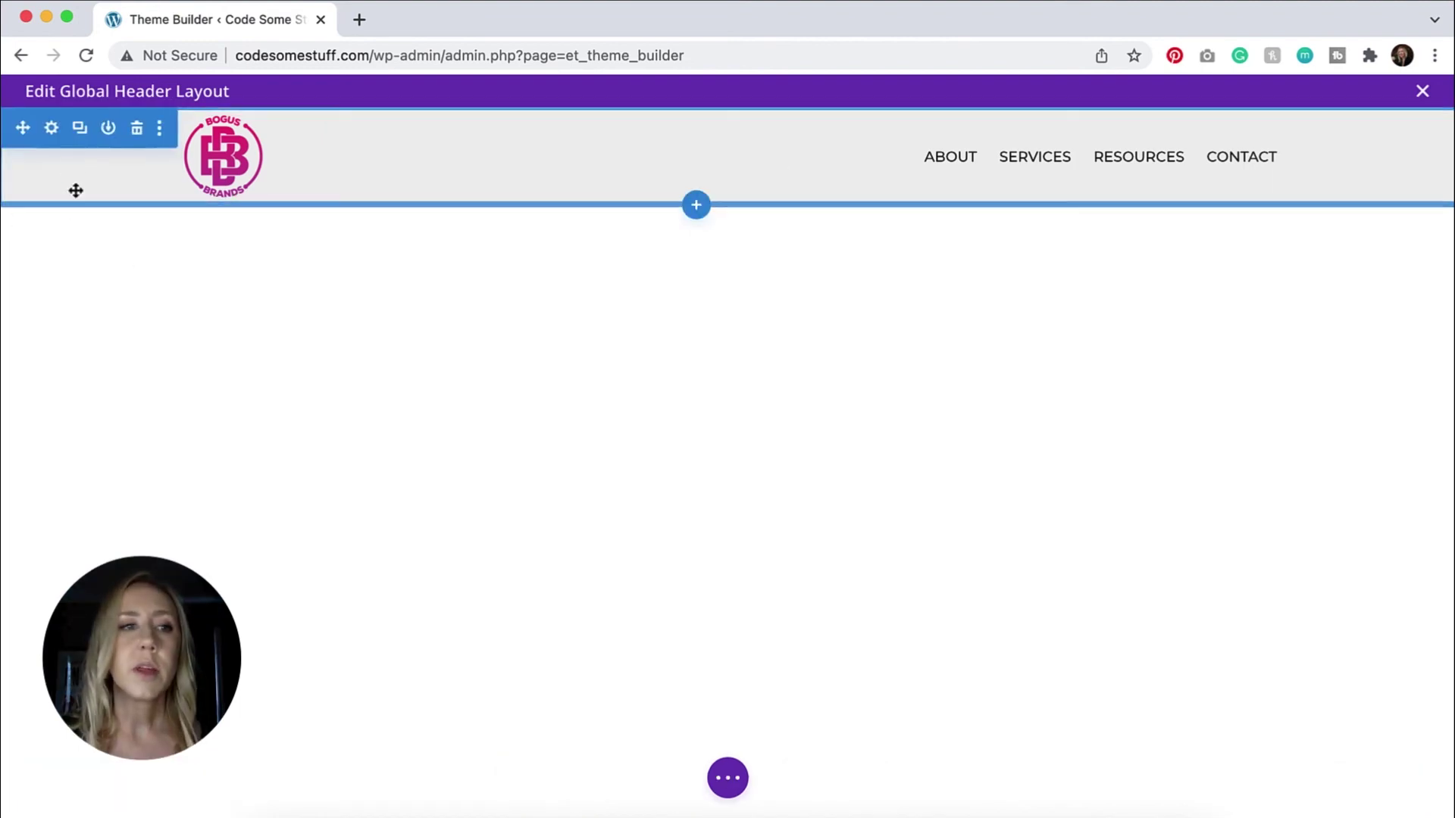
Set the header section's Position to Fixed with a top-centre location, and save the settings.
{"action": "left_click", "coordinate": [51, 129]}
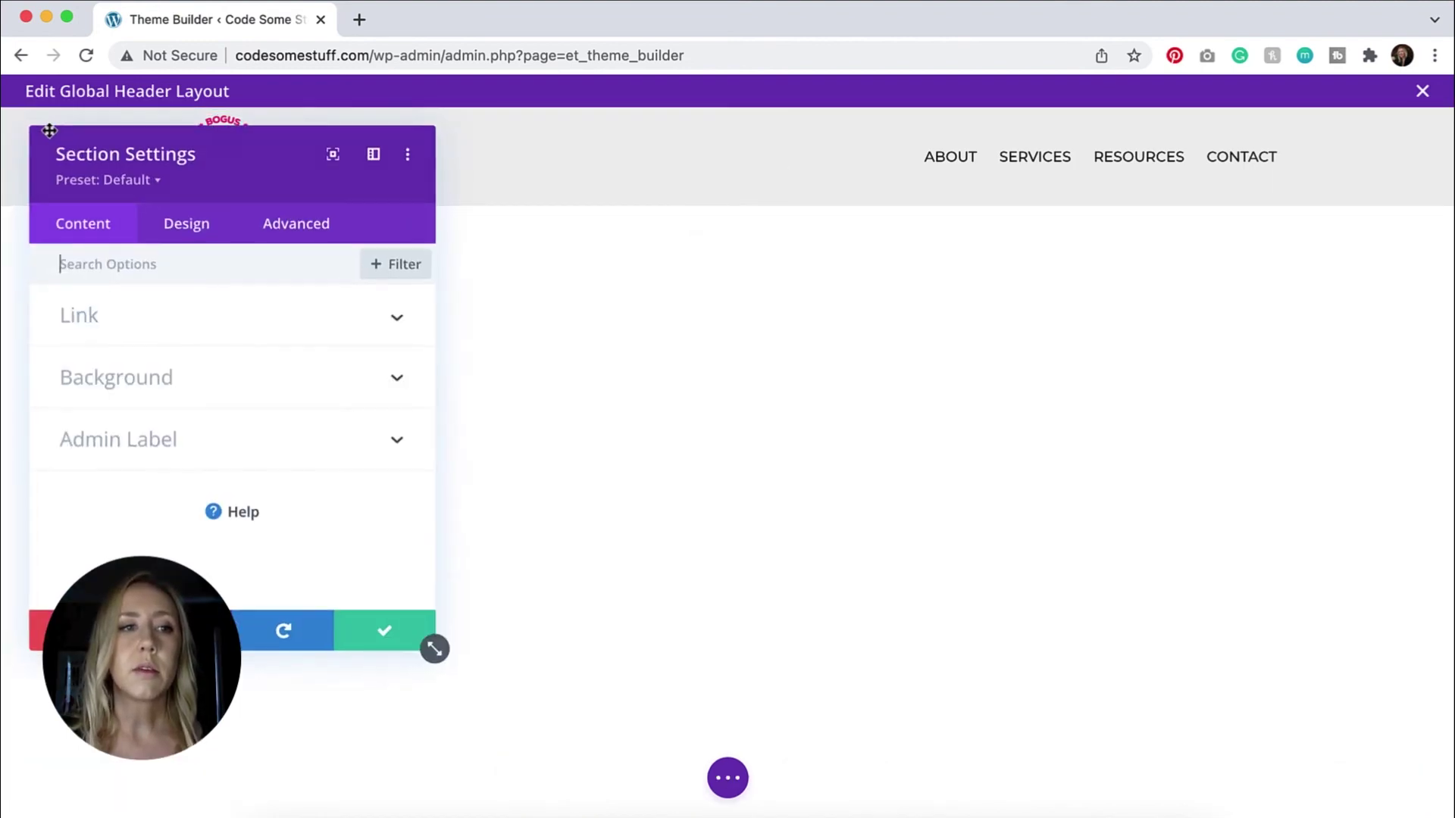
{"action": "left_click", "coordinate": [306, 230]}
{"action": "scroll", "coordinate": [269, 481], "scroll_direction": "down", "scroll_amount": 4}
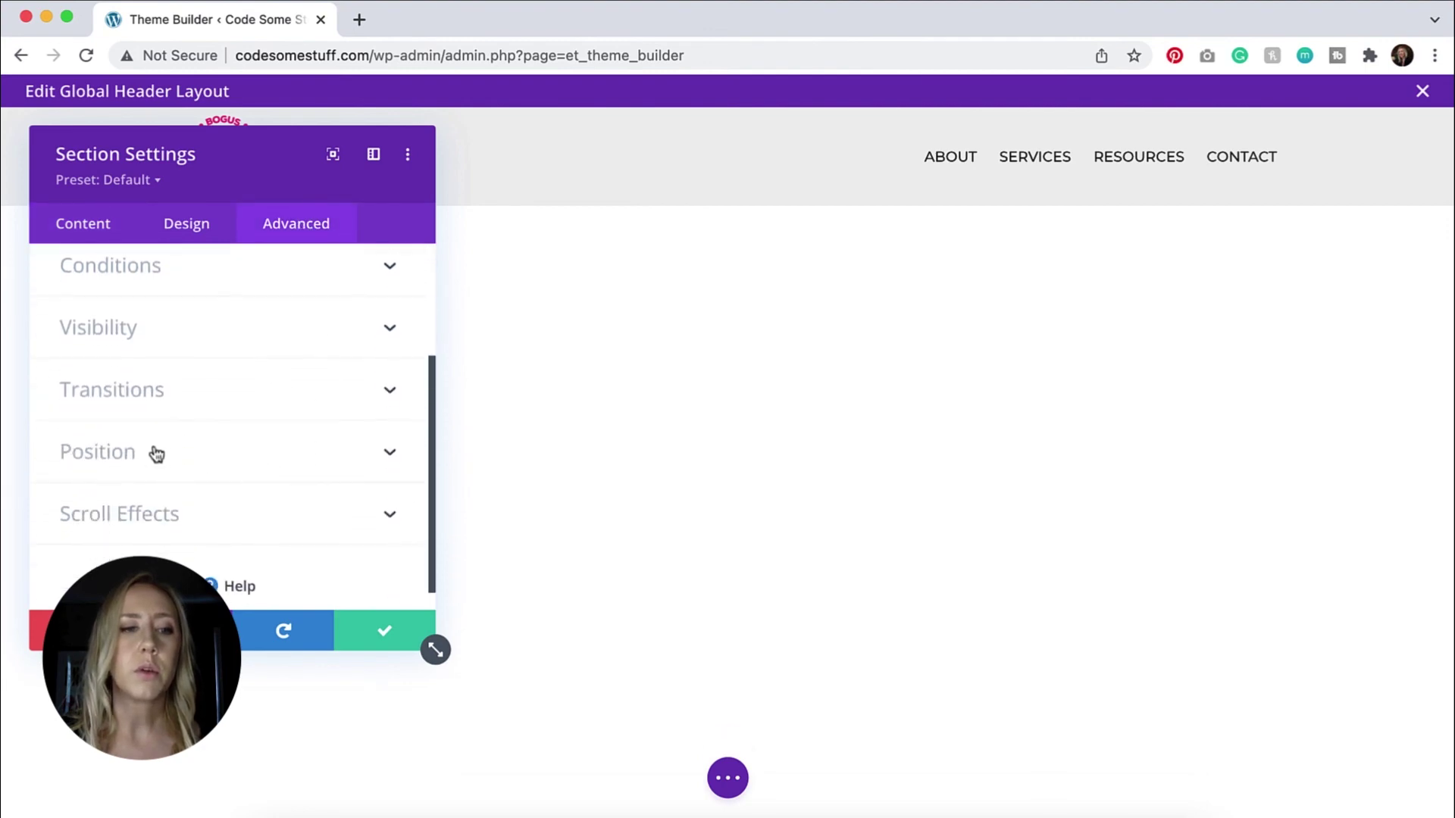
{"action": "left_click", "coordinate": [185, 457]}
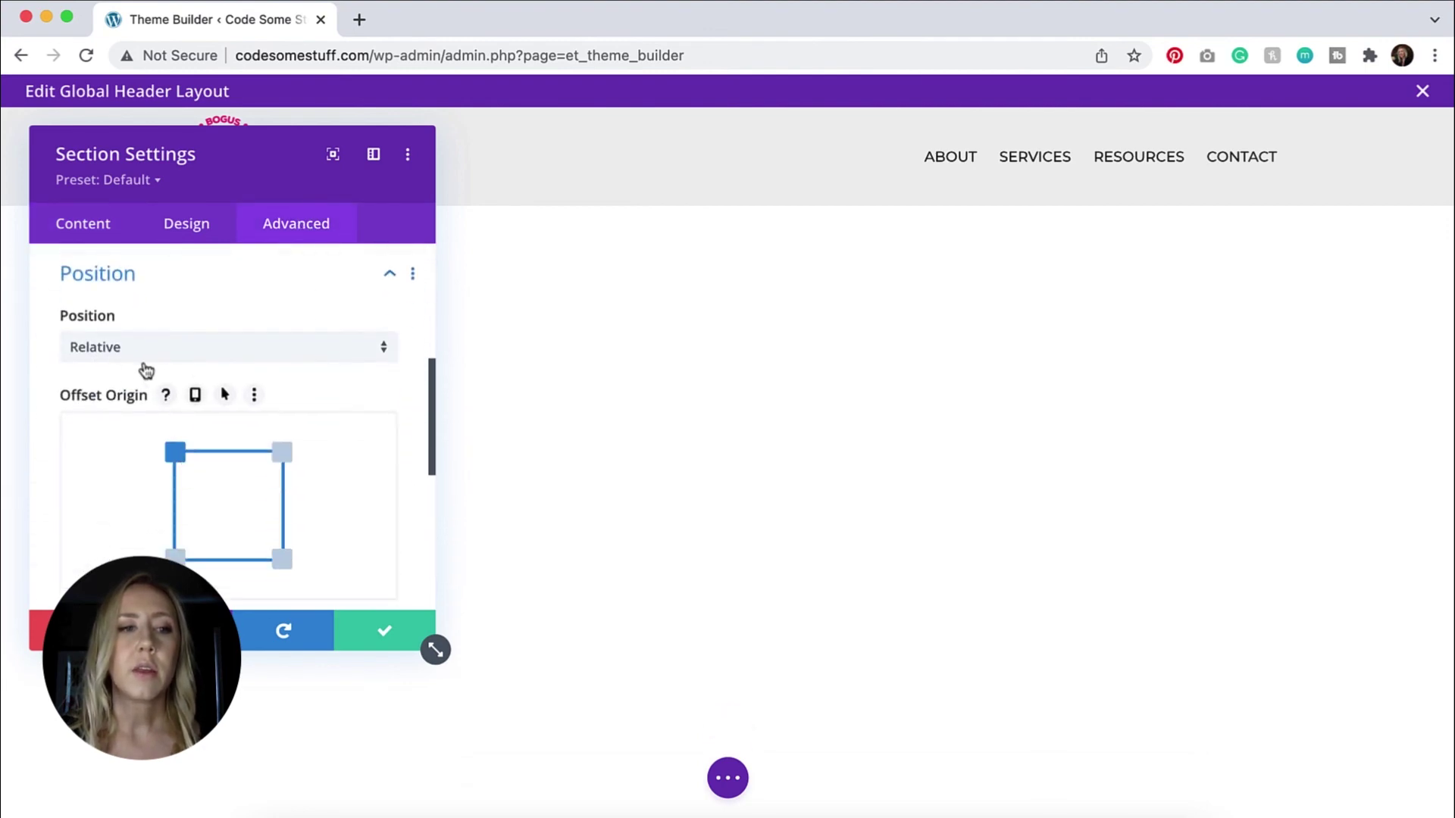
{"action": "left_click", "coordinate": [258, 356]}
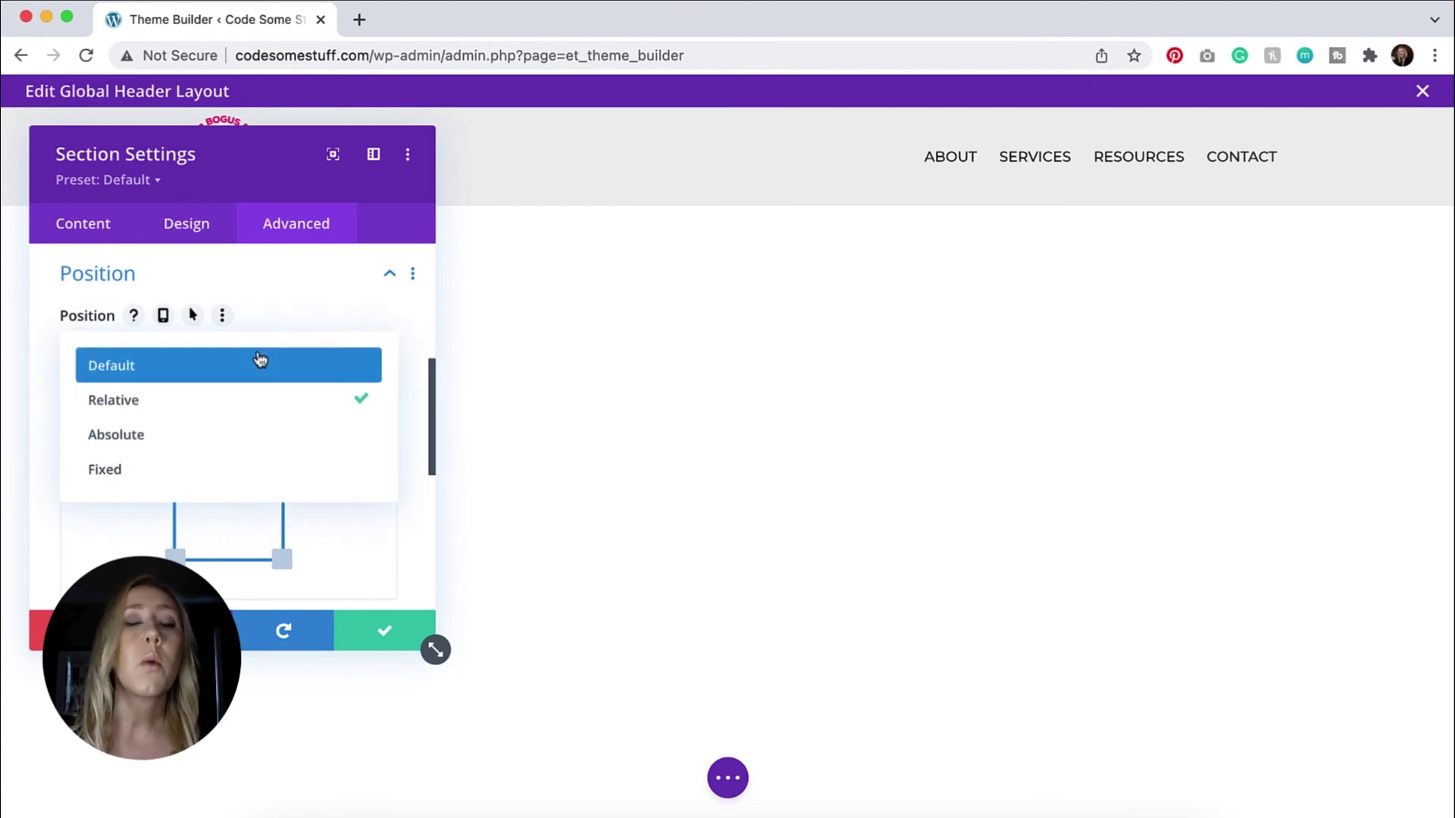
{"action": "left_click", "coordinate": [146, 472]}
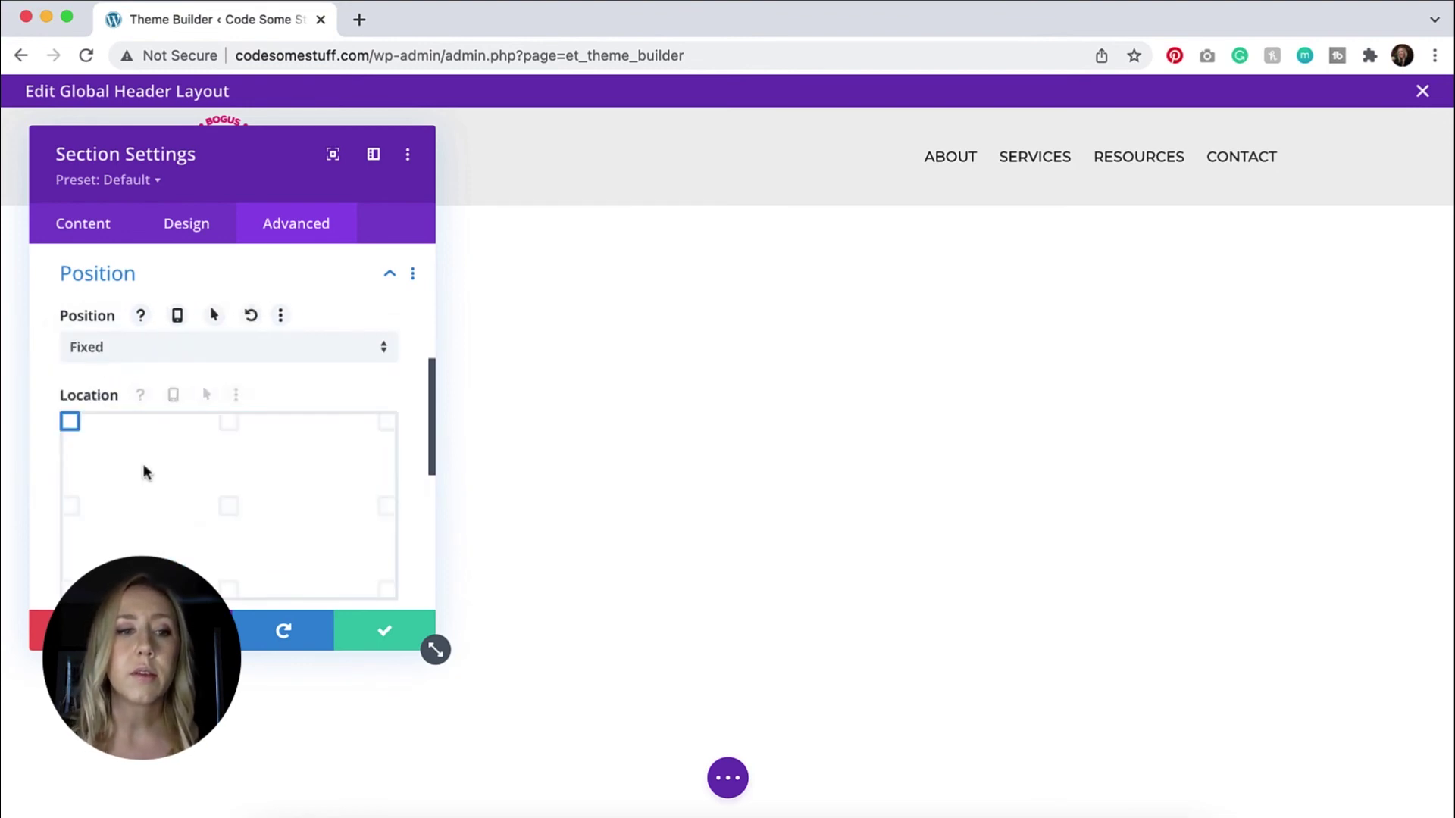
{"action": "left_click", "coordinate": [230, 429]}
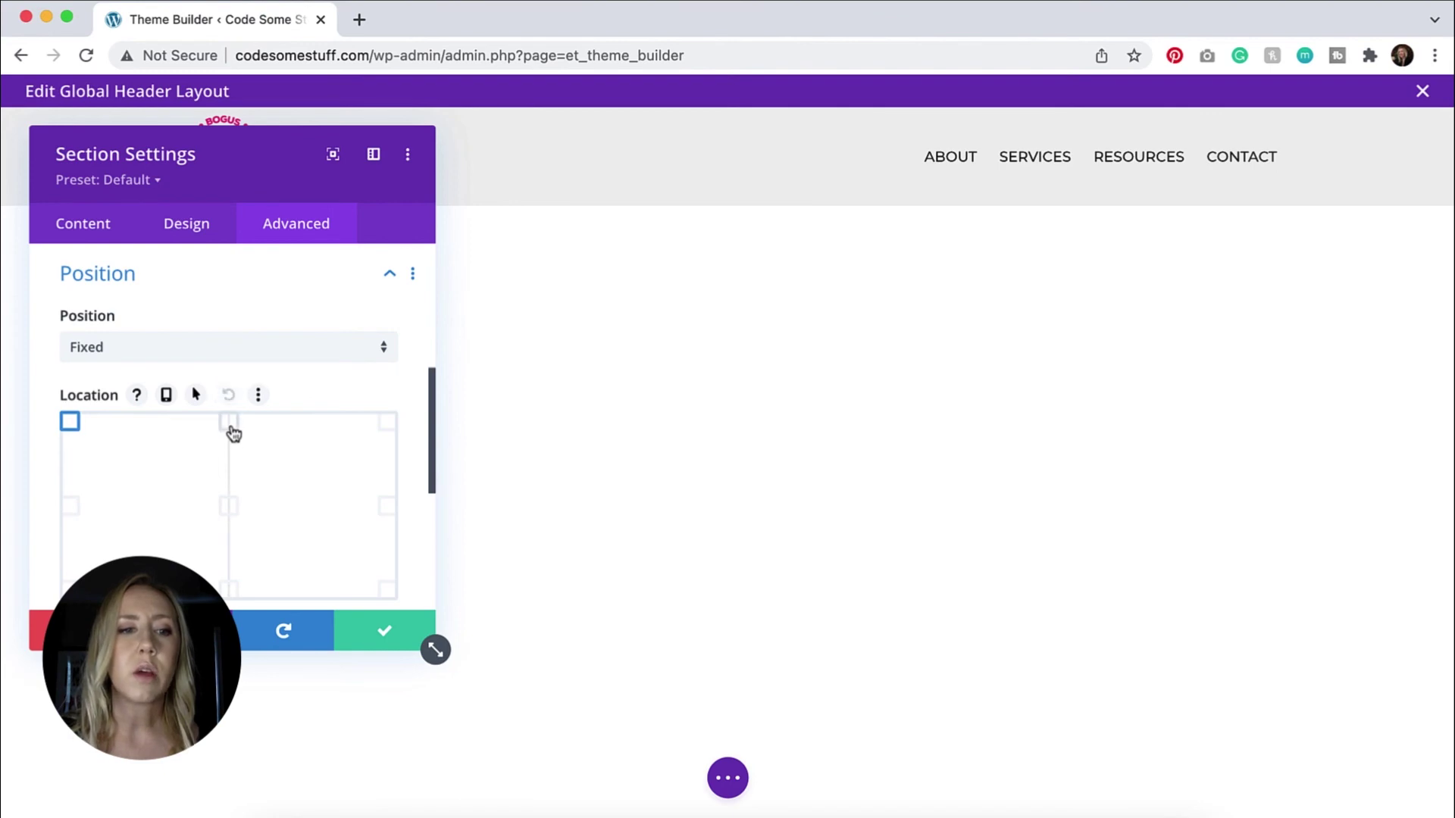
{"action": "scroll", "coordinate": [416, 495], "scroll_direction": "down", "scroll_amount": 3}
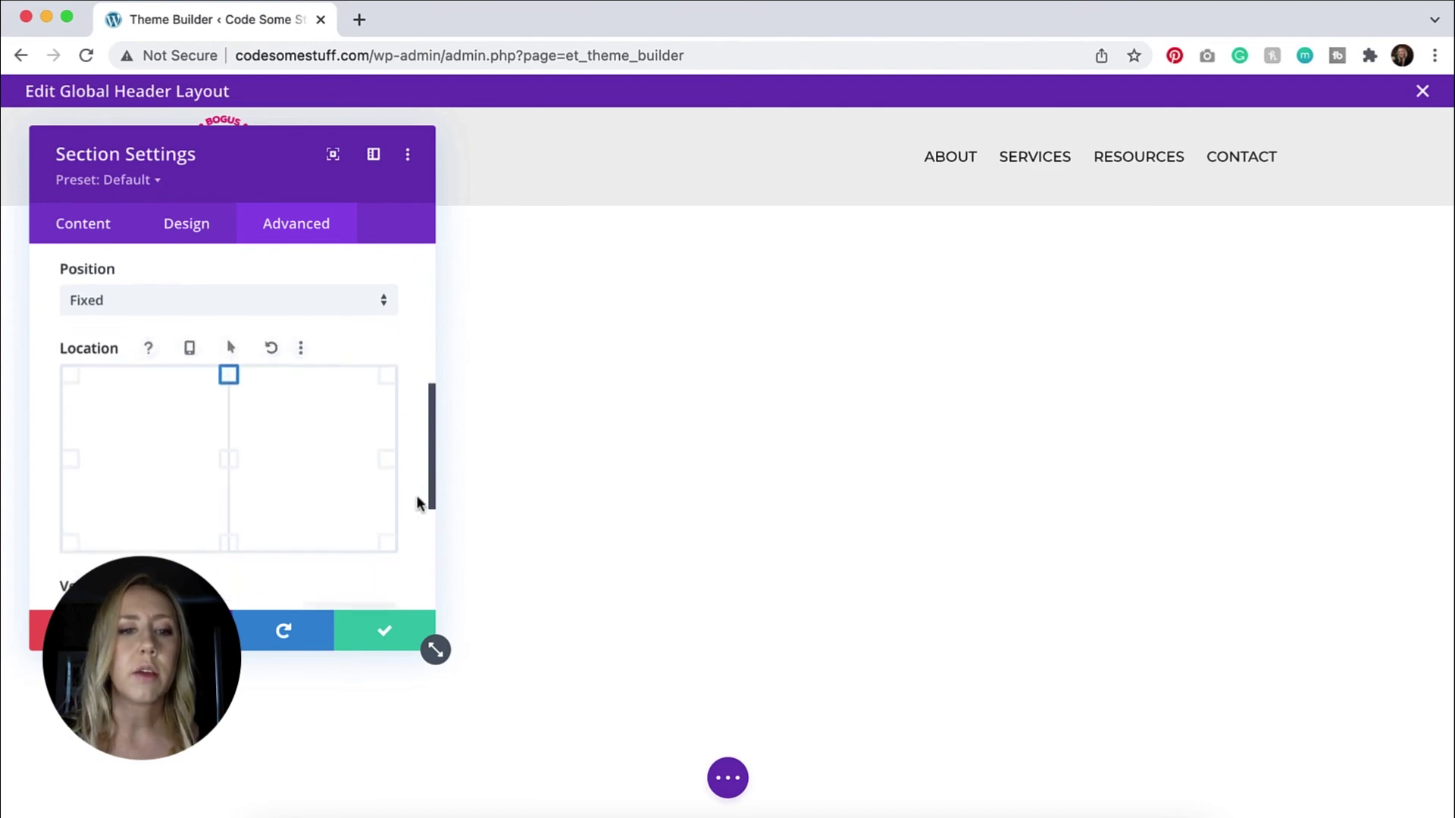
{"action": "left_click", "coordinate": [382, 632]}
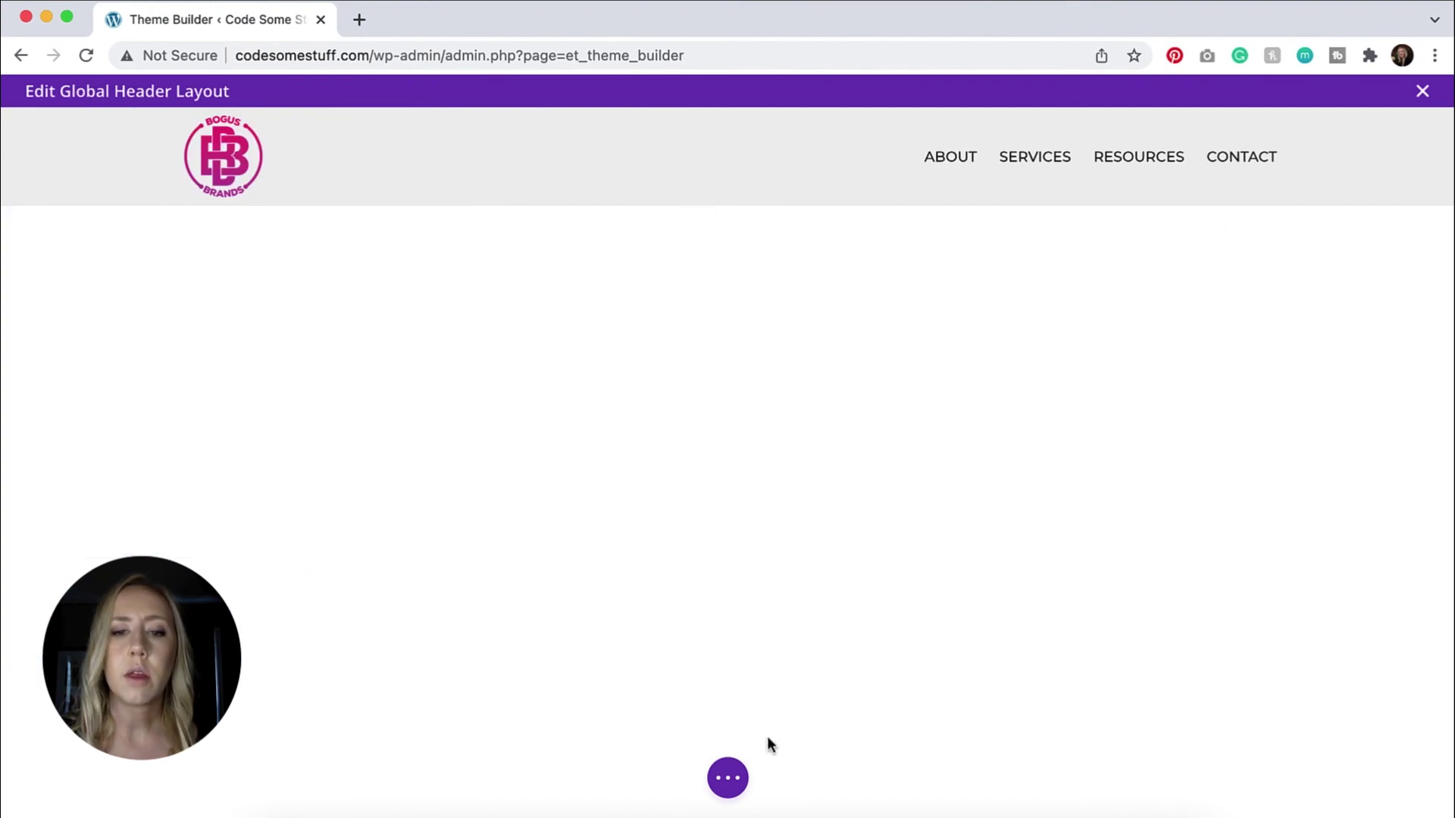
Save the Global Header layout, exit the builder, and visit the live site.
{"action": "left_click", "coordinate": [728, 777]}
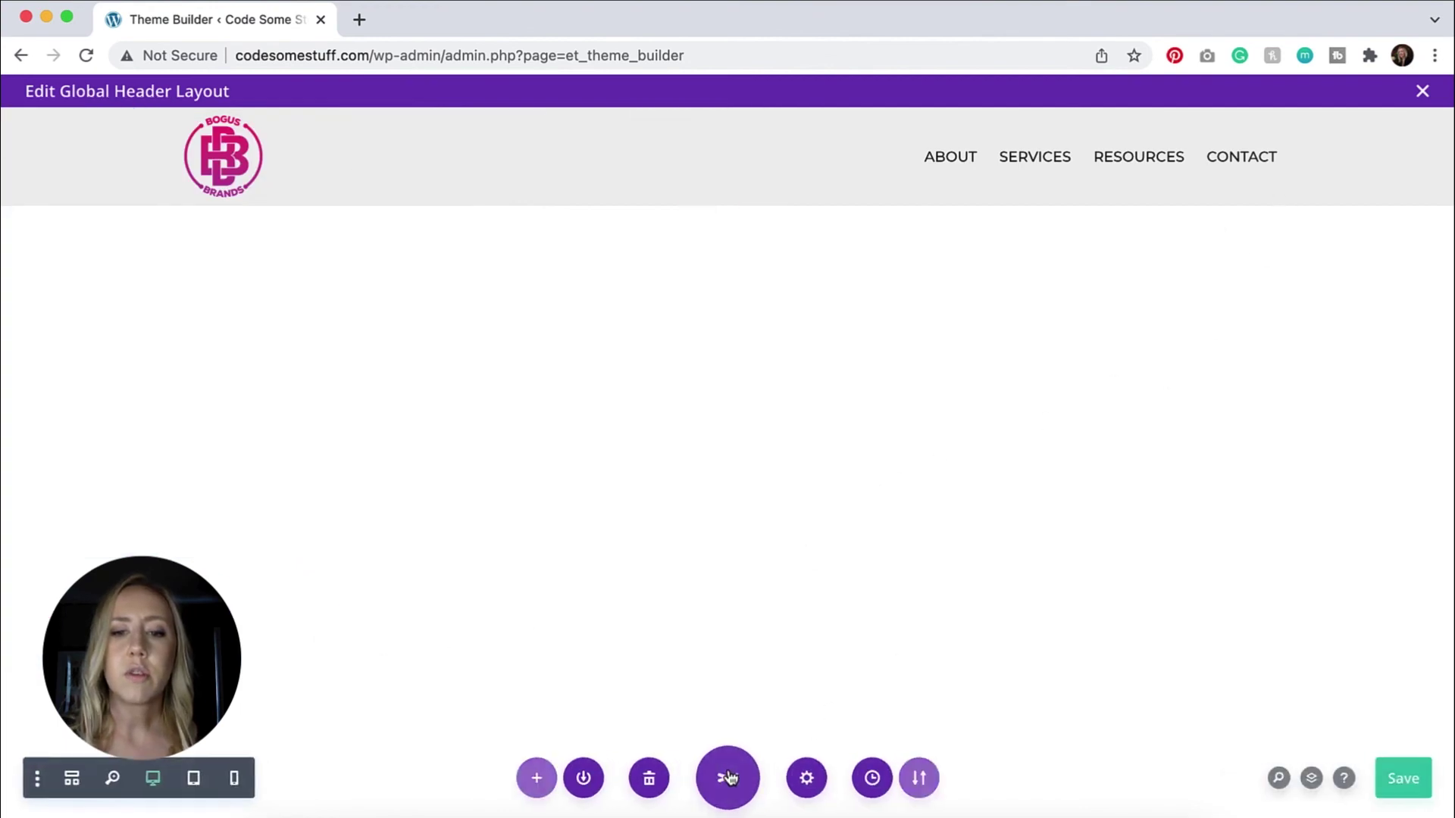
{"action": "left_click", "coordinate": [1410, 788]}
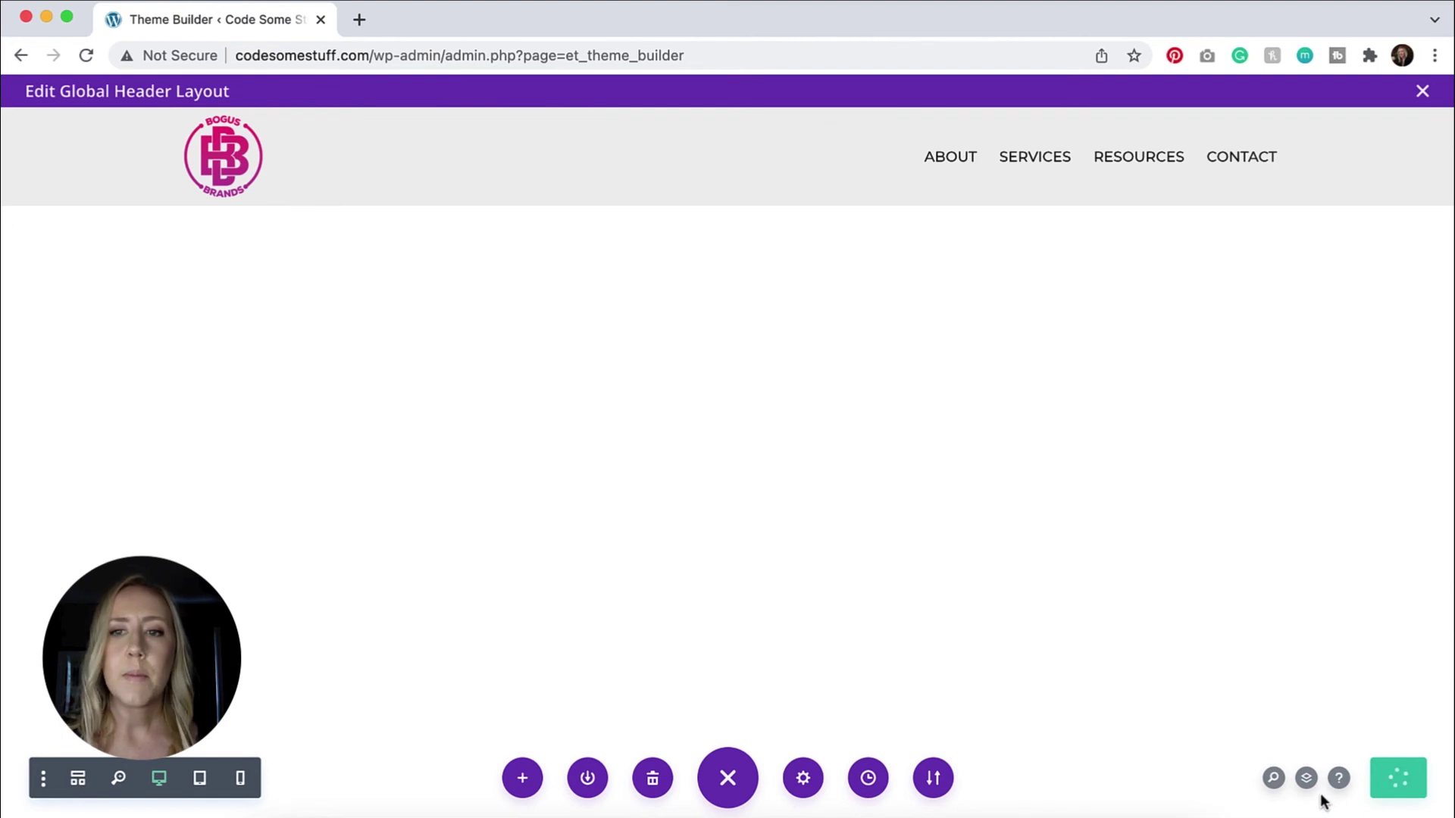
{"action": "left_click", "coordinate": [1422, 91]}
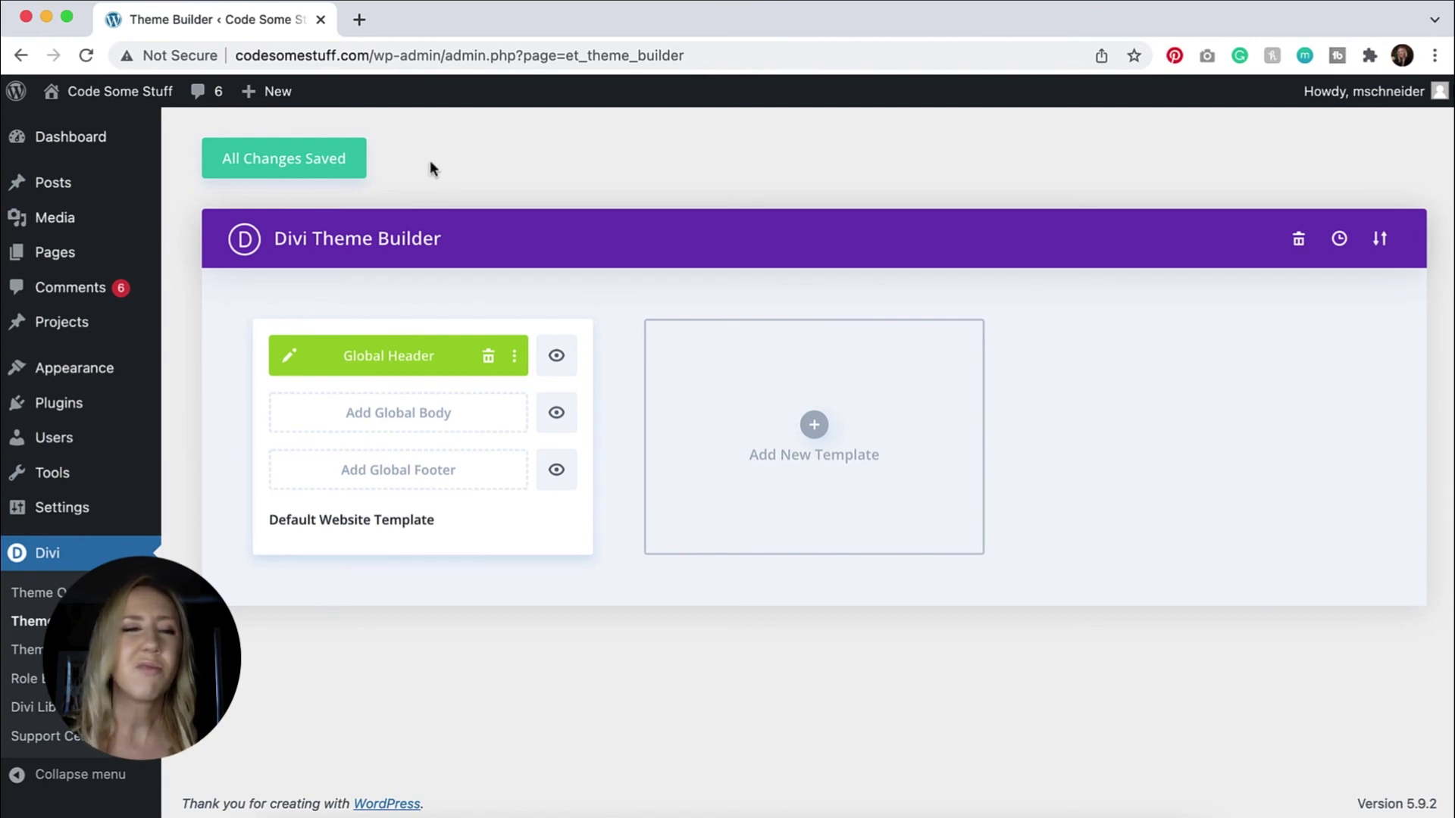
{"action": "left_click", "coordinate": [126, 101]}
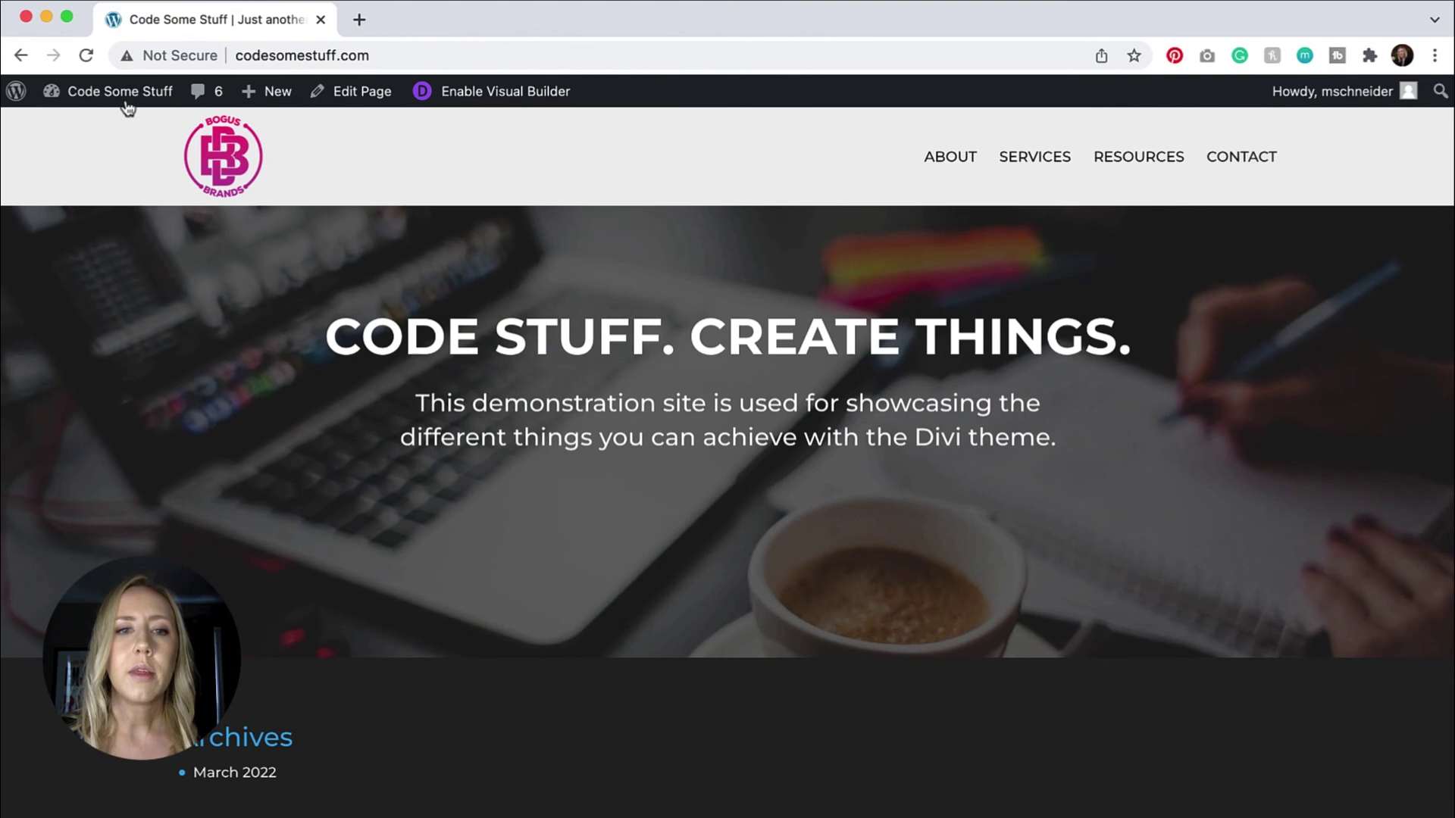
Open the Services page from the live site's menu.
{"action": "left_click", "coordinate": [1025, 167]}
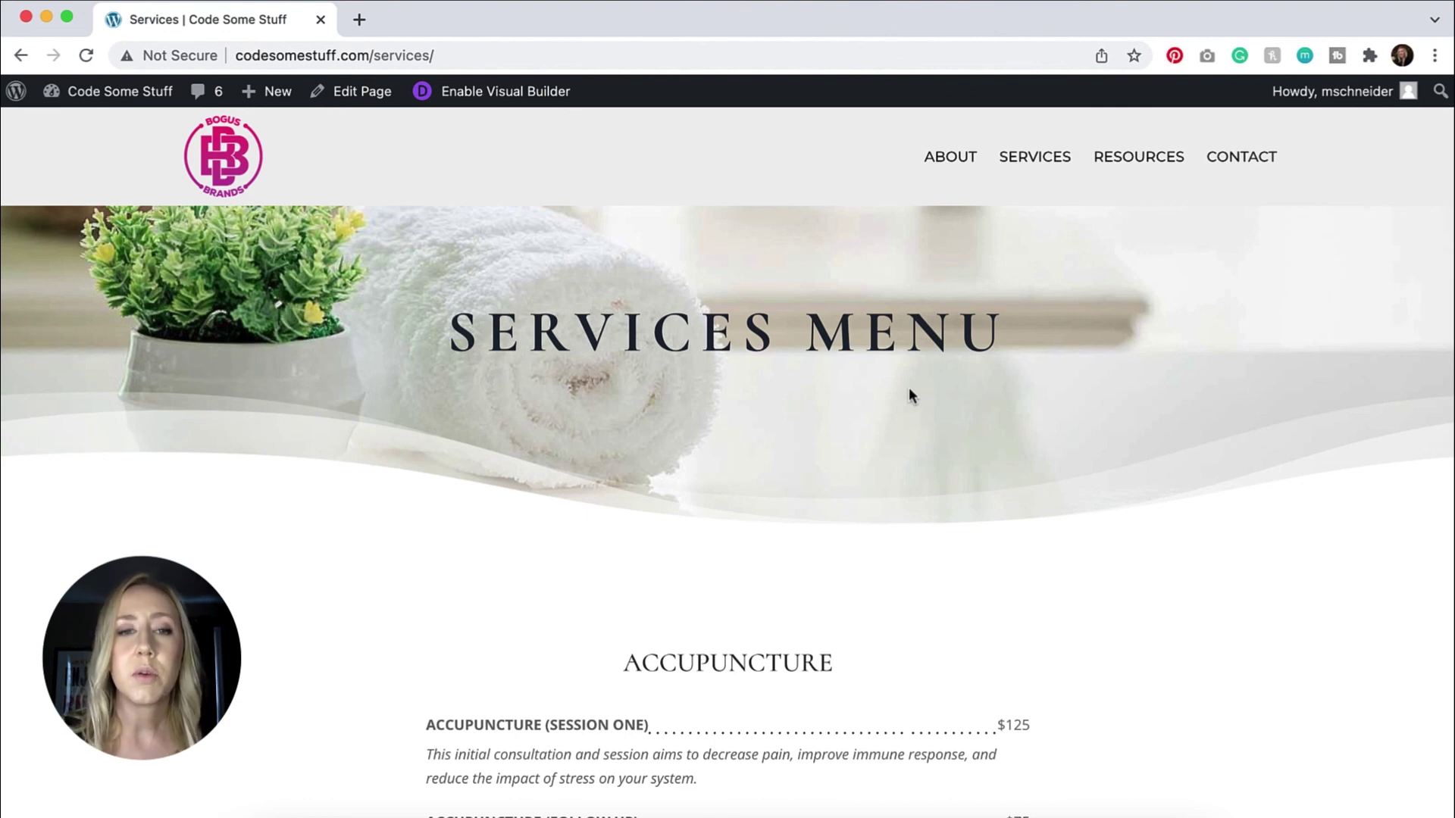
{"action": "scroll", "coordinate": [910, 388], "scroll_direction": "down", "scroll_amount": 4}
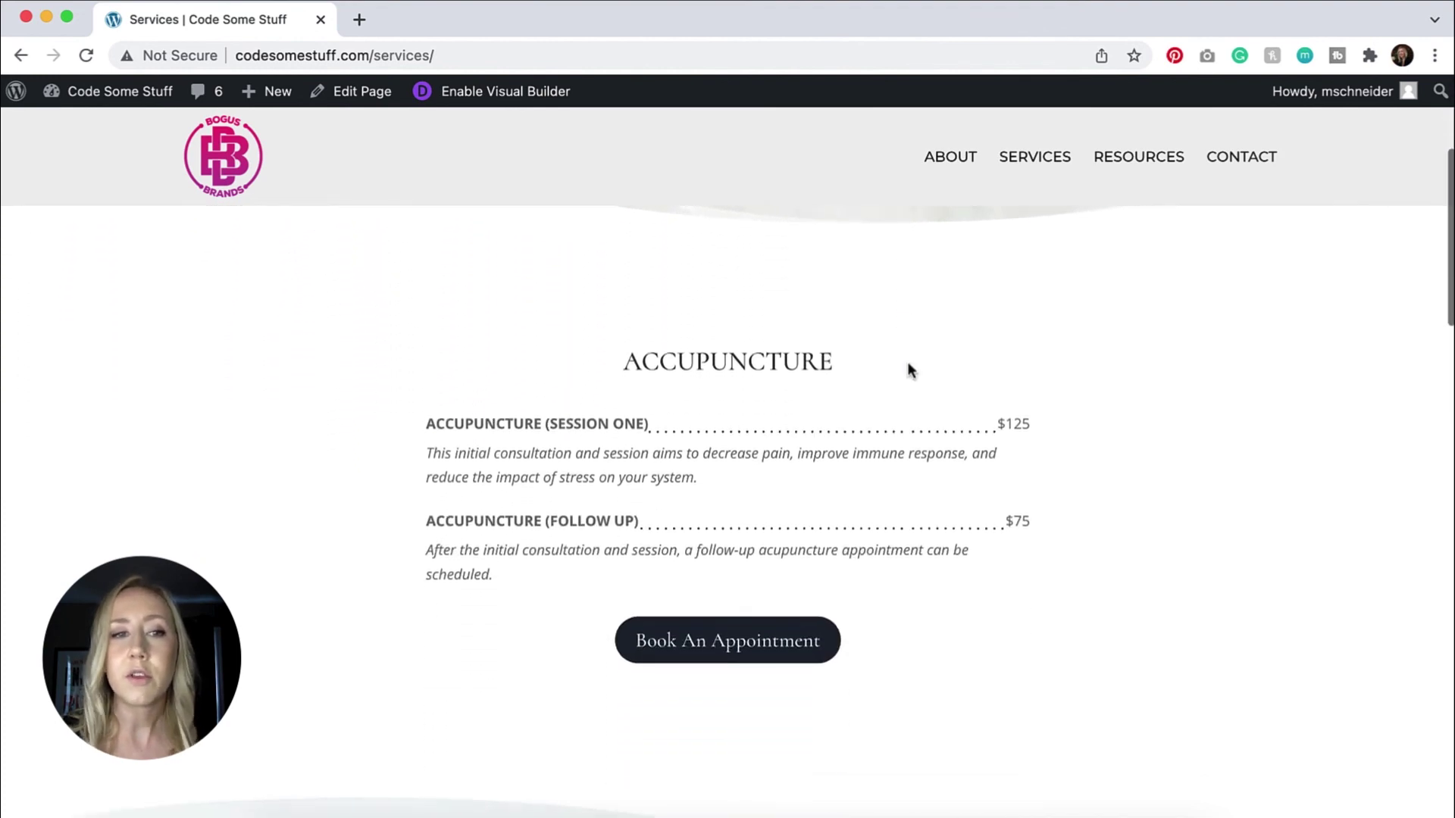
{"action": "scroll", "coordinate": [907, 365], "scroll_direction": "down", "scroll_amount": 8}
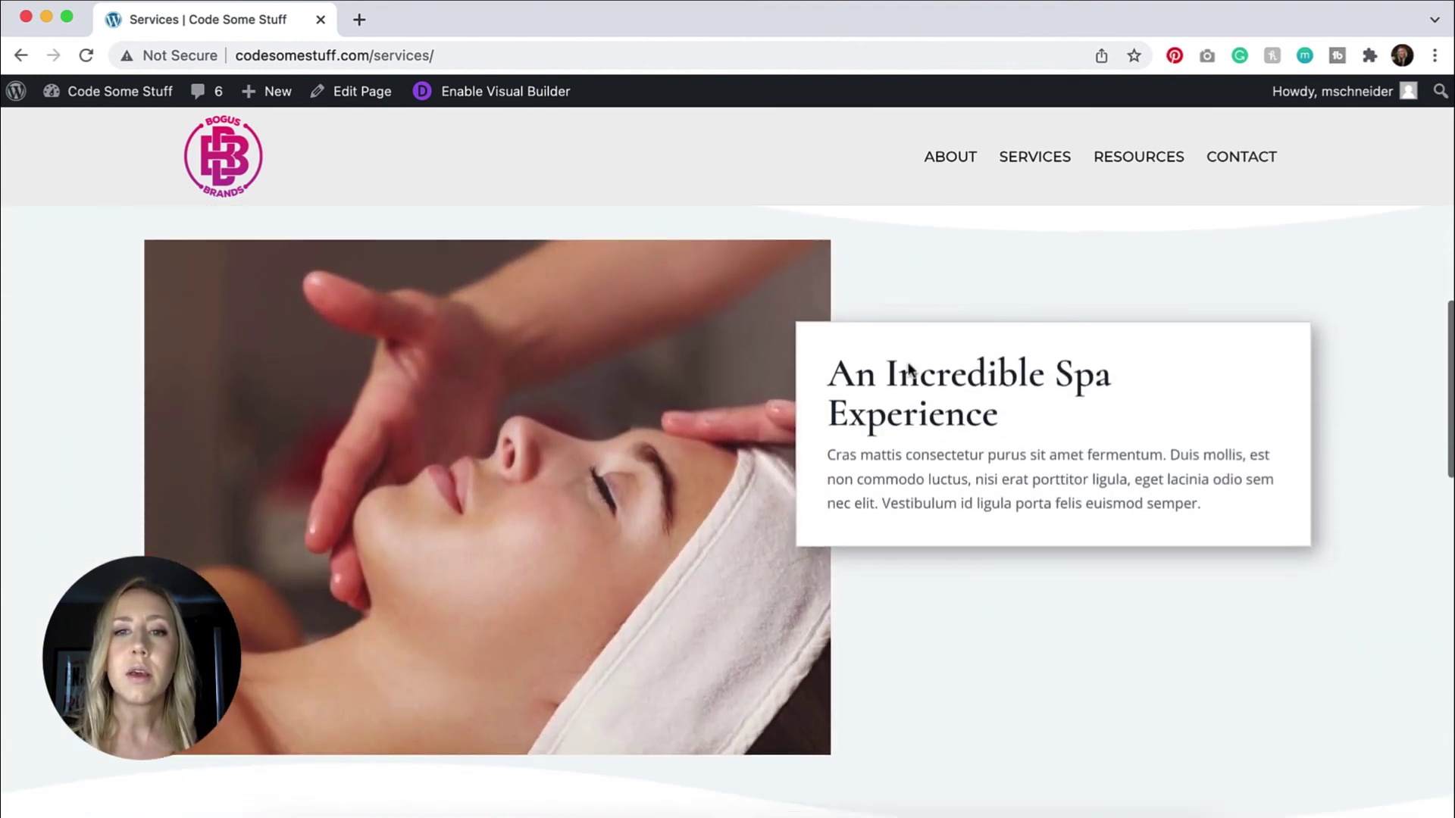
{"action": "scroll", "coordinate": [910, 370], "scroll_direction": "down", "scroll_amount": 10}
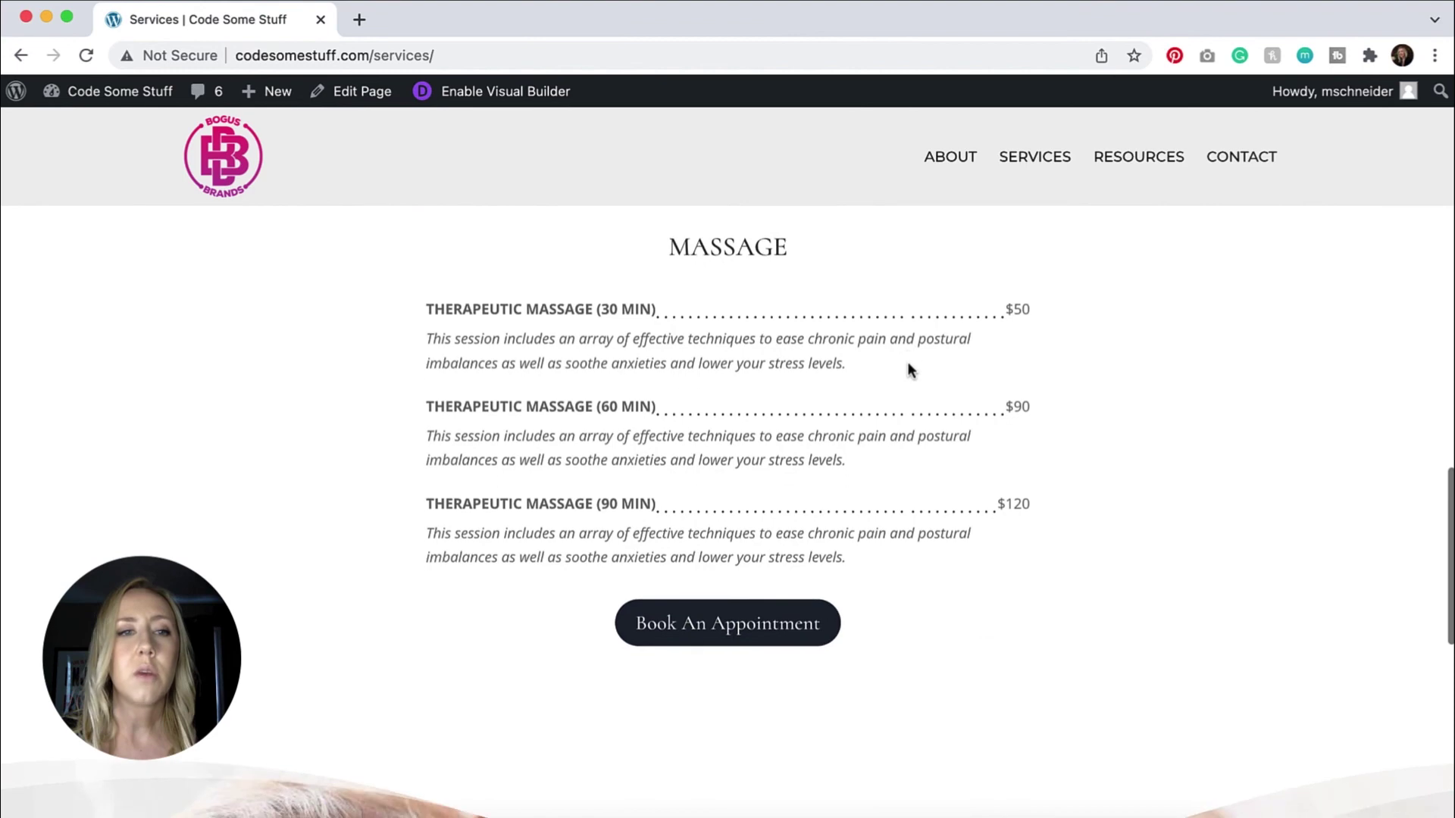
{"action": "scroll", "coordinate": [909, 365], "scroll_direction": "up", "scroll_amount": 20}
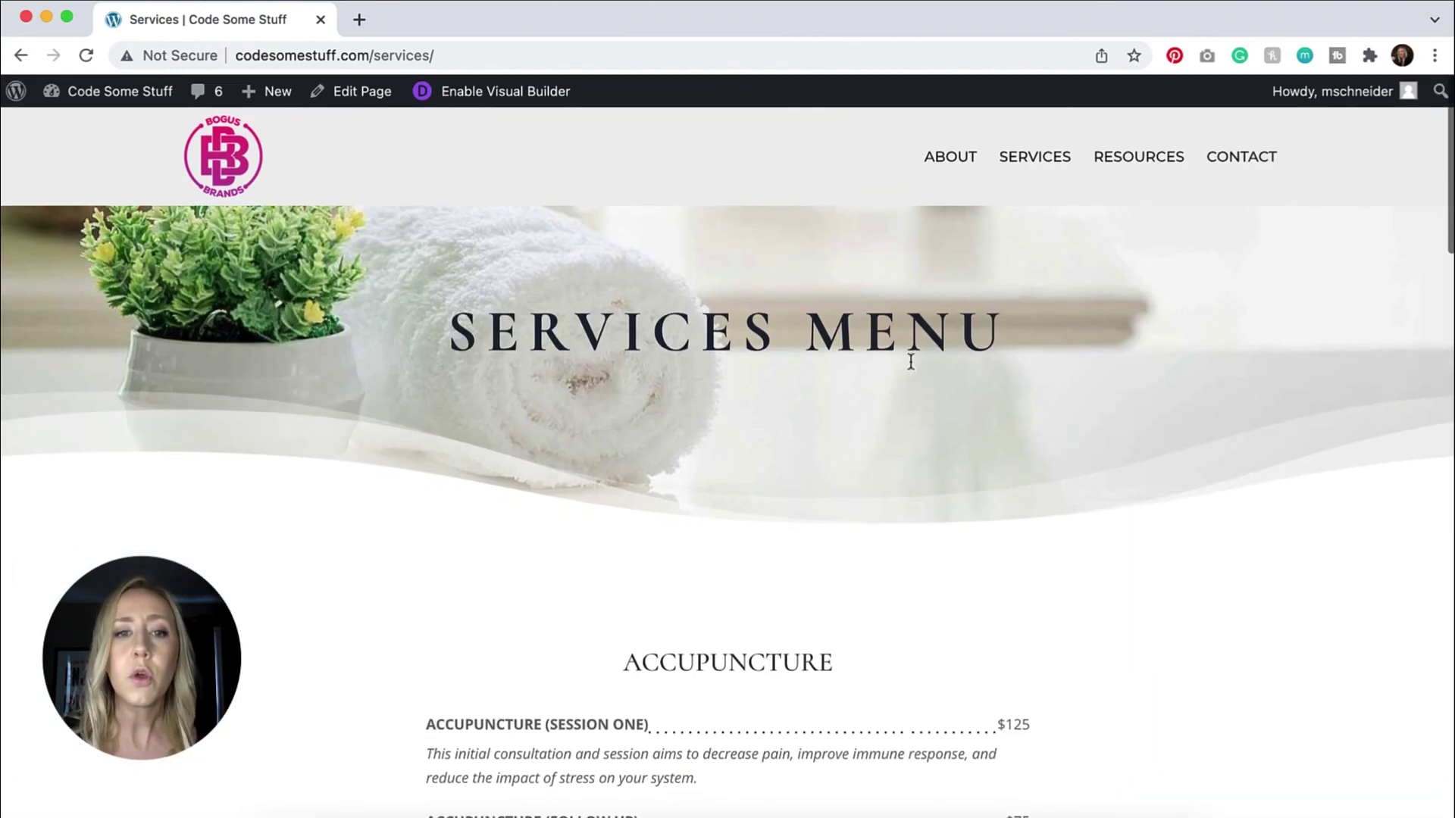